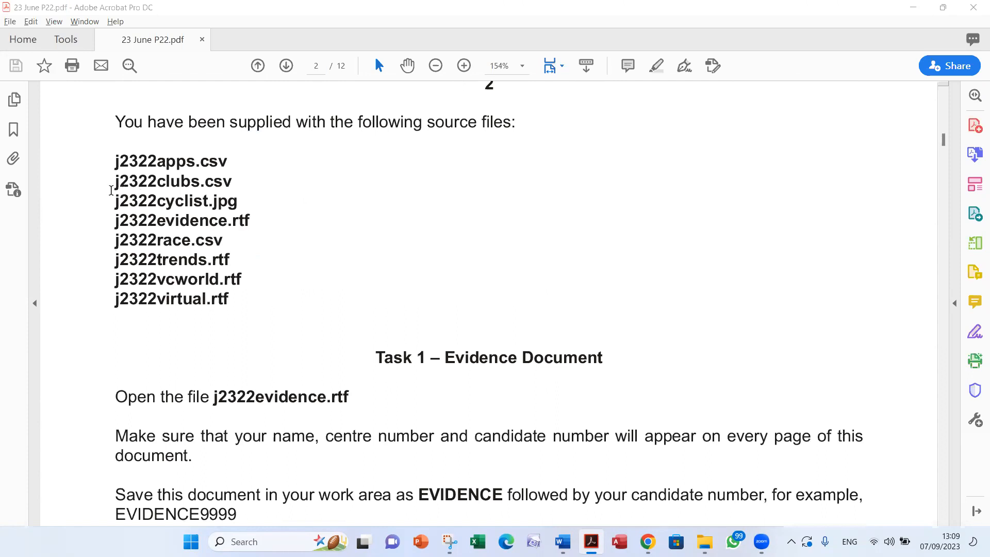
# Step: Close the VCYCLING document in Word, leave EVIDENCE9999 open, and return to the exam paper PDF
pyautogui.scroll(-10, 321, 202)
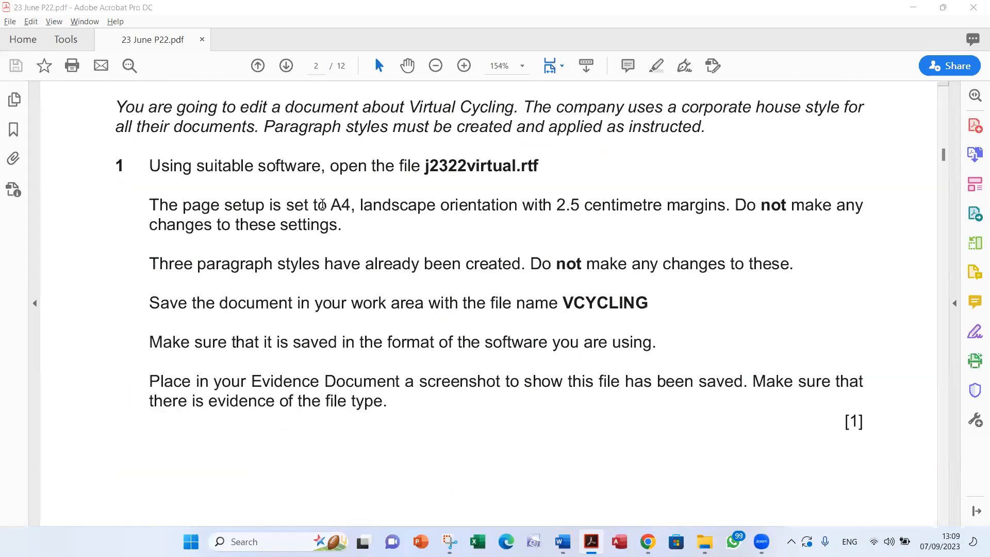
pyautogui.scroll(7, 322, 205)
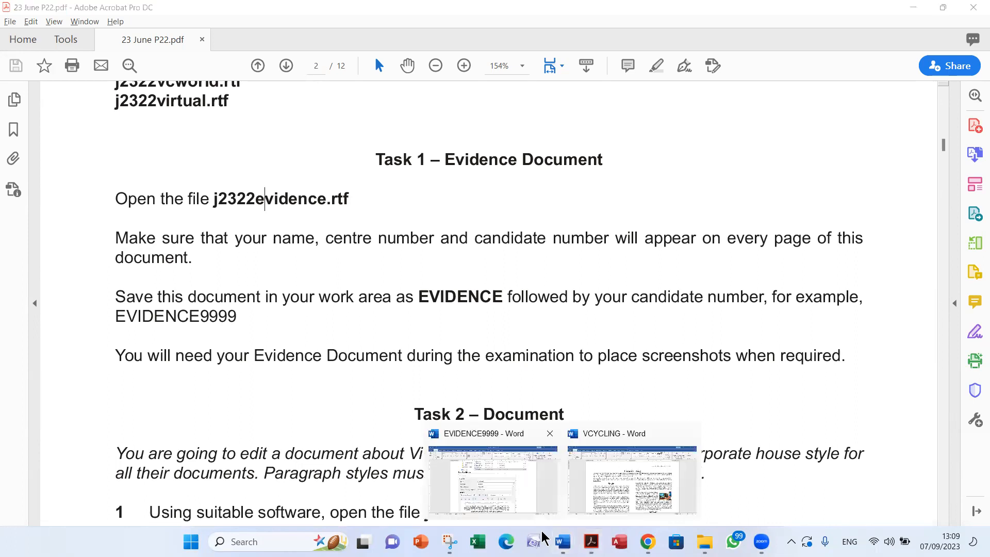
pyautogui.click(562, 540)
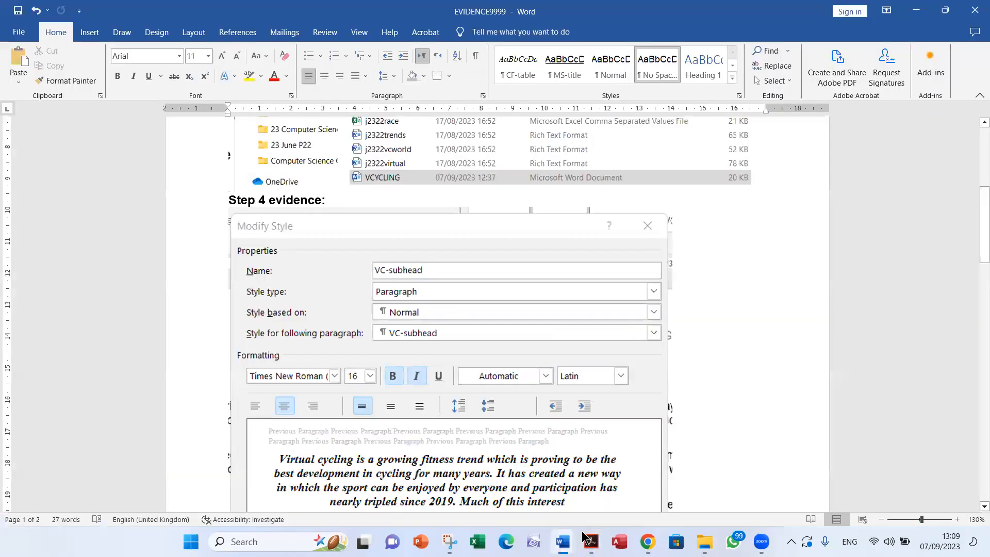
pyautogui.click(631, 472)
pyautogui.click(974, 7)
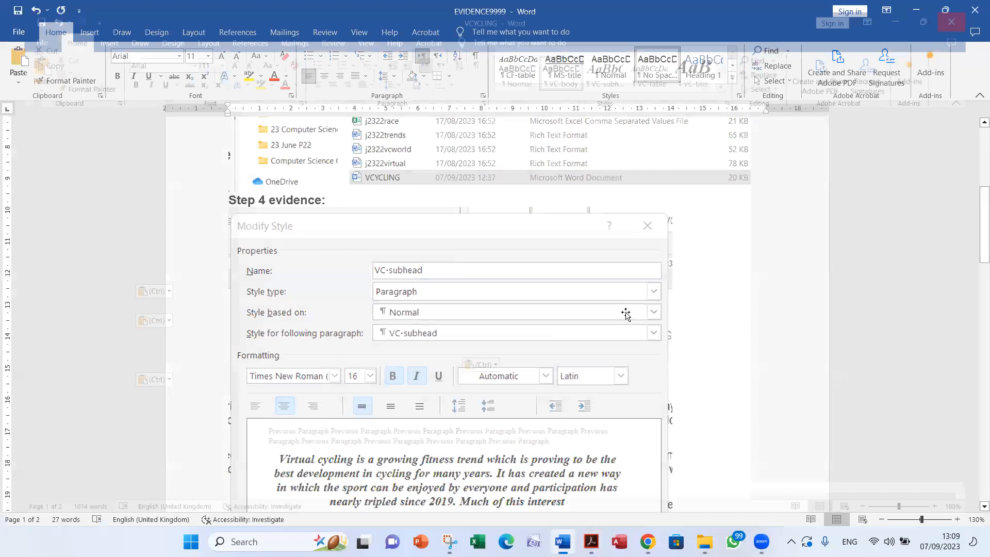
pyautogui.hotkey('alt', 'Tab')
# Step: Examine the Task 3 – Database introduction and question 15 on page 6 of the exam paper
pyautogui.scroll(-15, 561, 329)
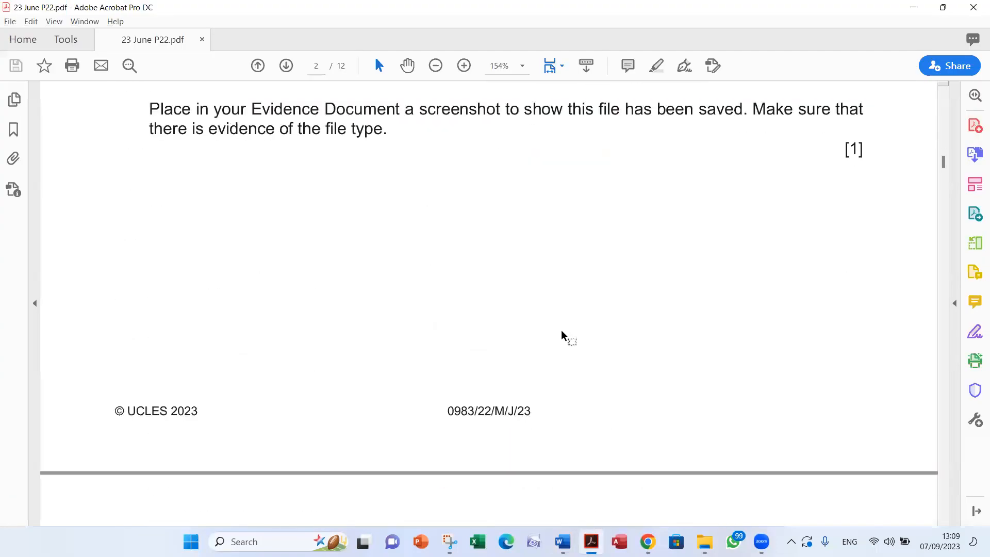
pyautogui.scroll(-20, 561, 330)
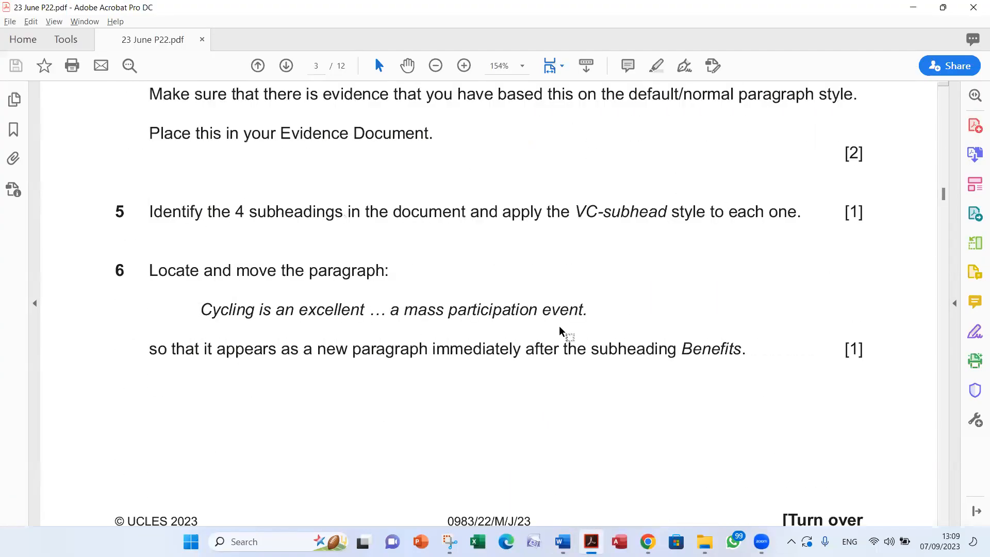
pyautogui.scroll(-20, 561, 327)
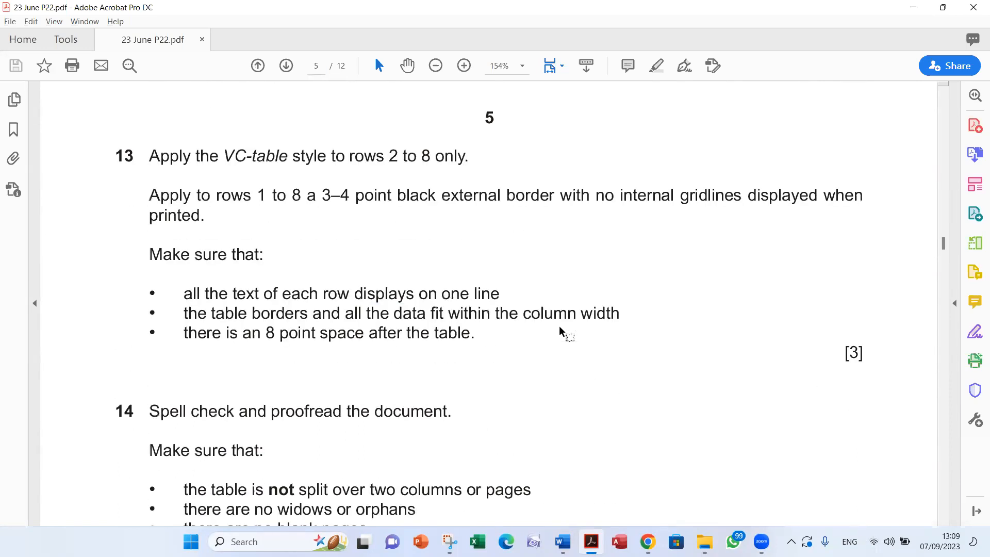
pyautogui.scroll(-10, 558, 326)
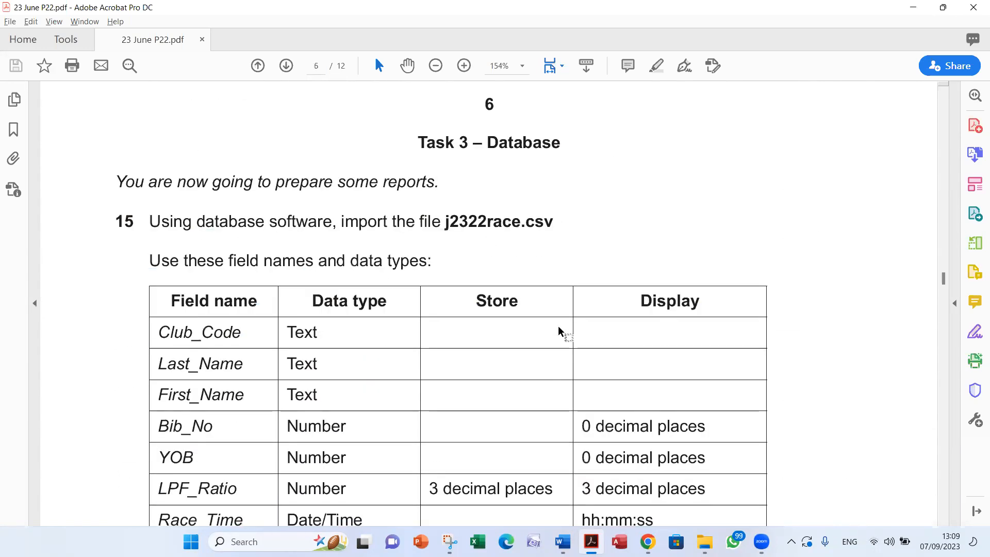
pyautogui.scroll(-2, 558, 326)
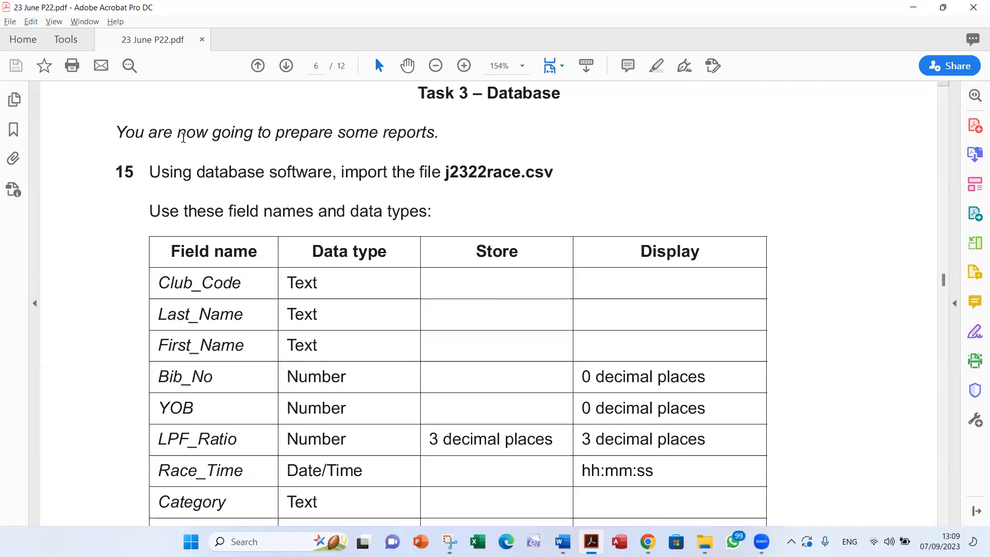
pyautogui.moveTo(338, 133); pyautogui.dragTo(435, 134)
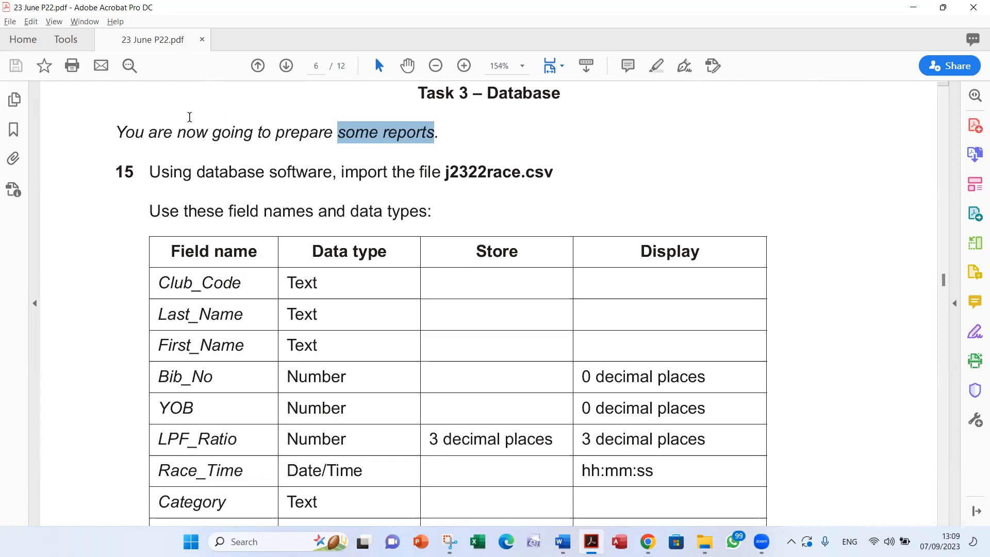
pyautogui.moveTo(336, 172); pyautogui.dragTo(255, 181)
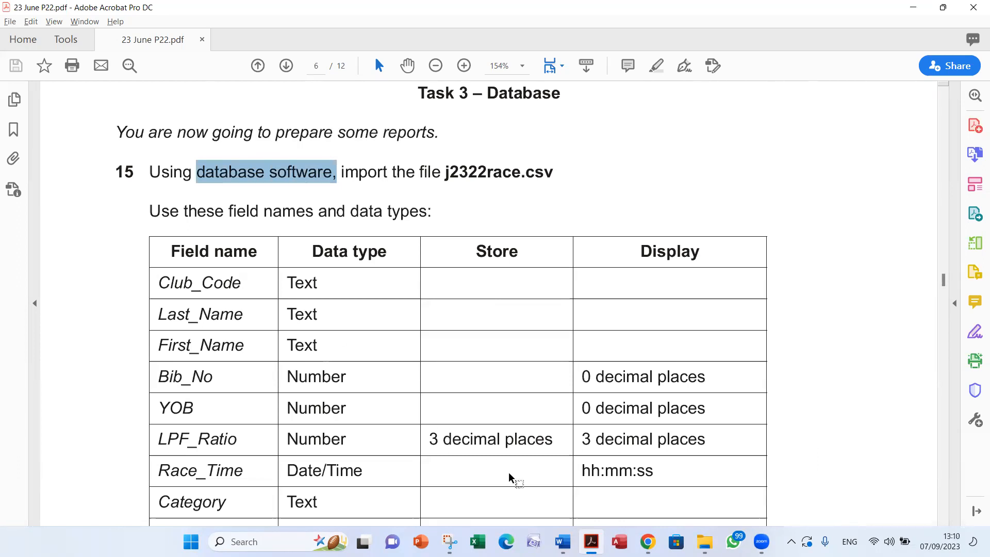
# Step: Create a Microsoft Access database named "Name Name" in the 23 June P22 folder and open it with its content enabled
pyautogui.click(705, 542)
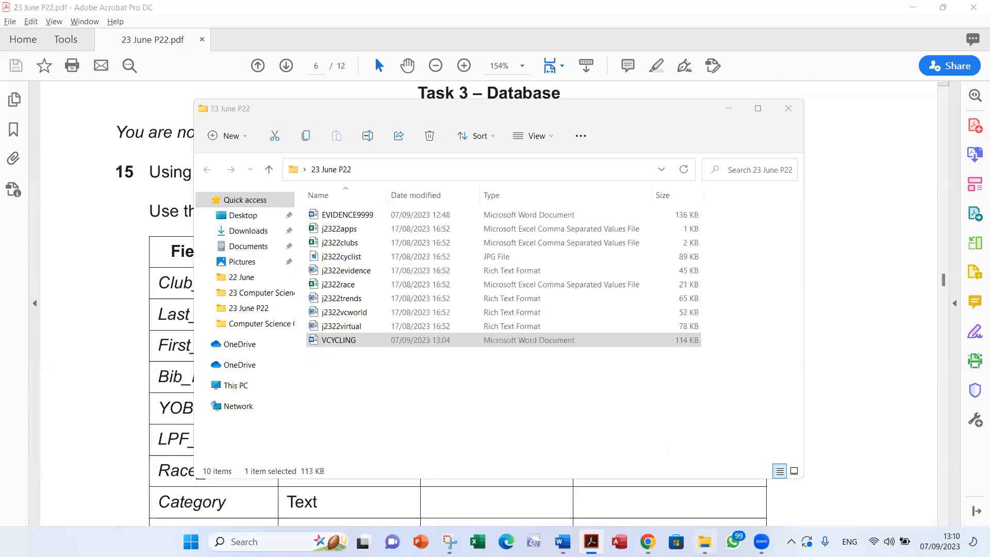
pyautogui.rightClick(438, 394)
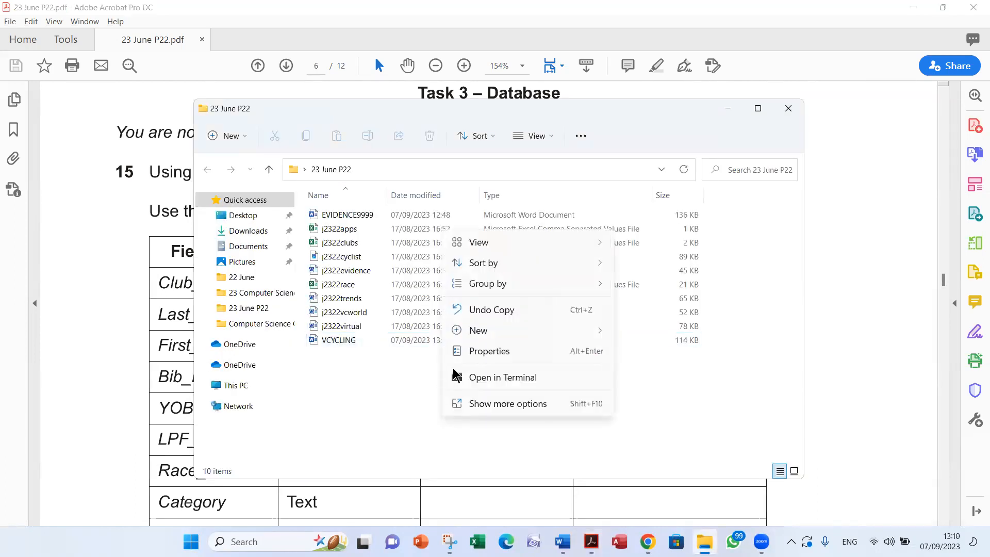
pyautogui.moveTo(487, 324)
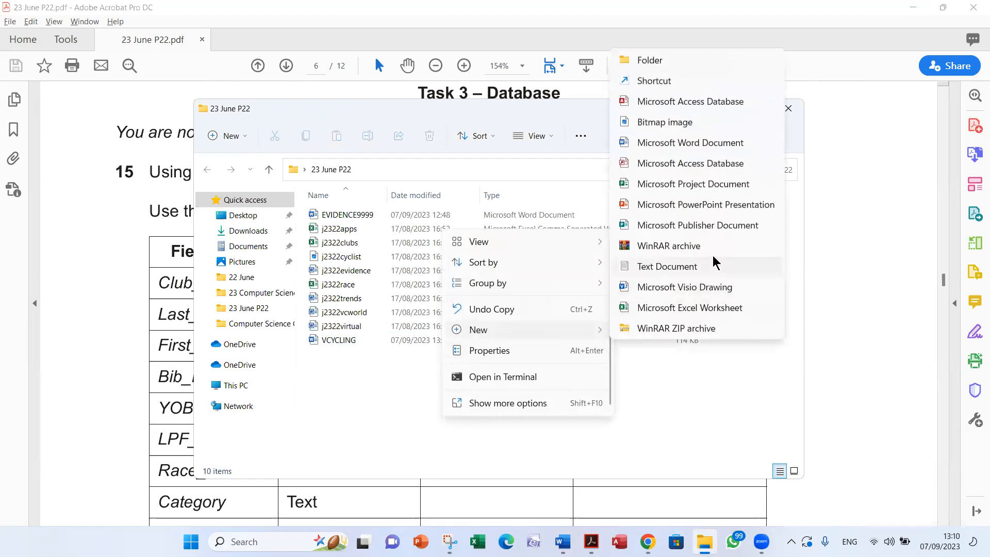
pyautogui.click(723, 102)
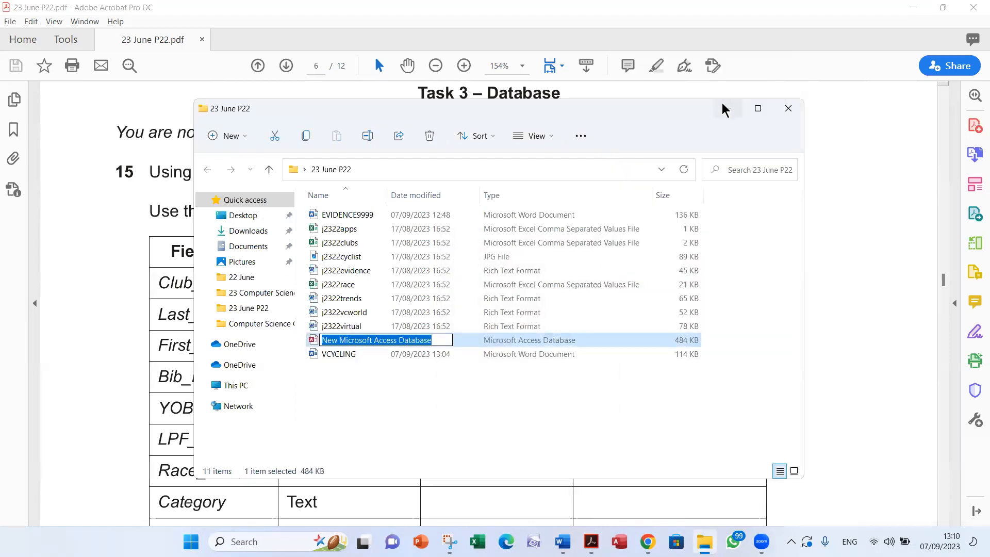
pyautogui.write('Name ')
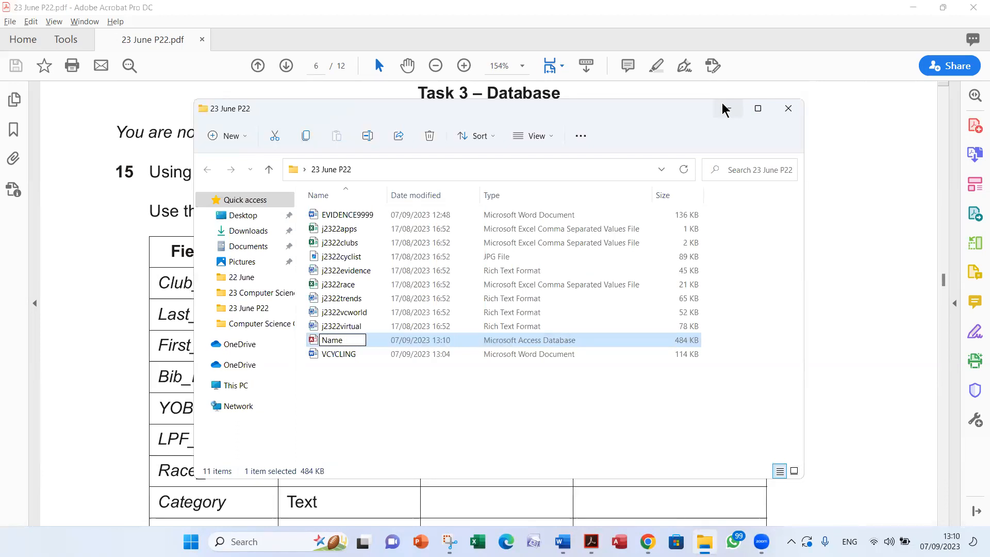
pyautogui.write('Name')
pyautogui.press('Return')
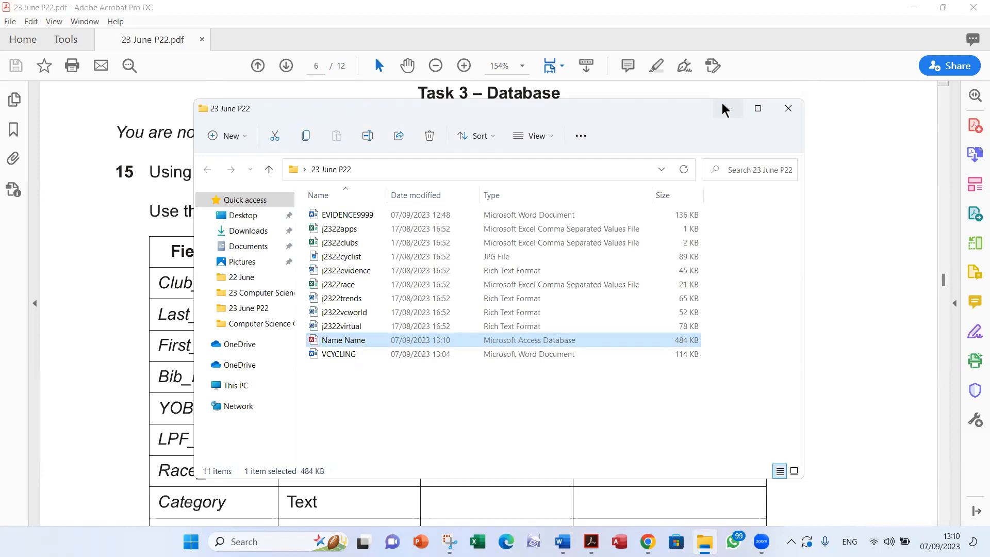
pyautogui.press('Return')
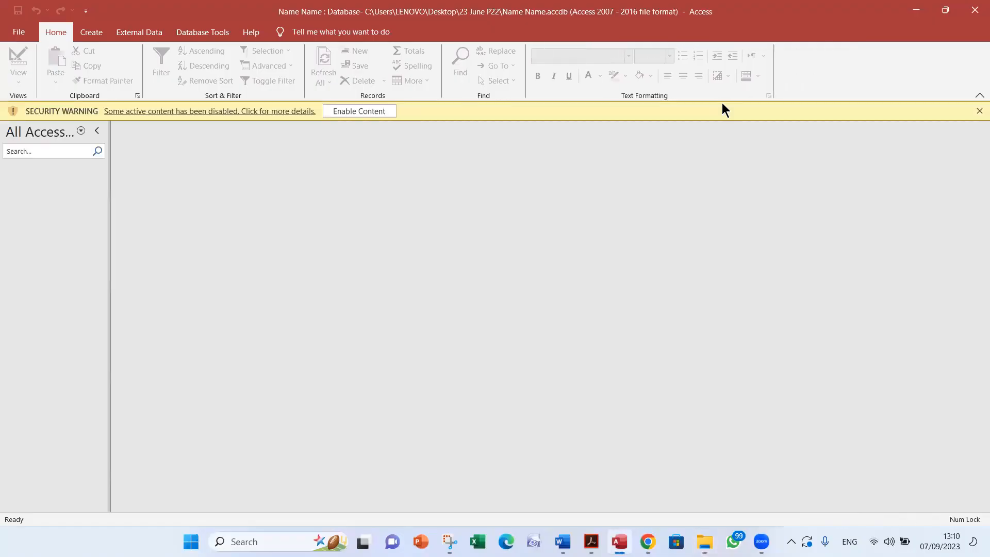
pyautogui.click(373, 110)
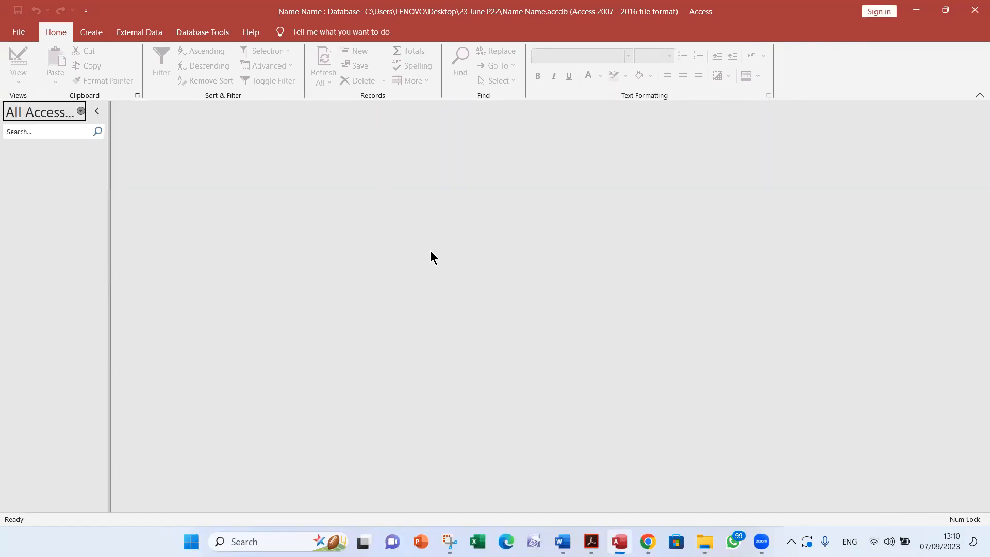
# Step: Check in question 15 of the exam paper which source file to import, and return to the Access database
pyautogui.hotkey('alt', 'Tab')
pyautogui.hotkey('alt', 'Tab')
pyautogui.click(467, 186)
pyautogui.scroll(-1, 467, 186)
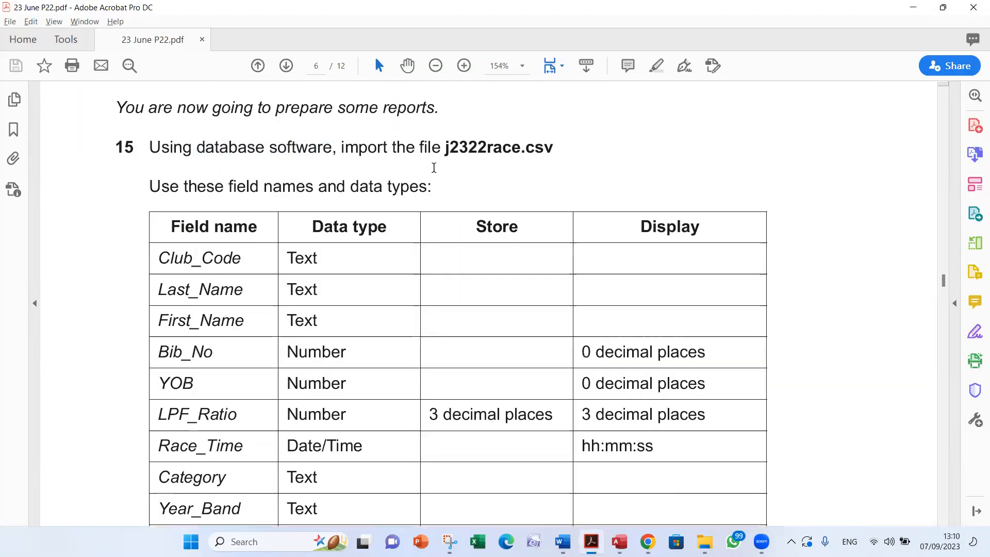
pyautogui.doubleClick(375, 151)
pyautogui.click(469, 150)
pyautogui.hotkey('alt', 'Tab')
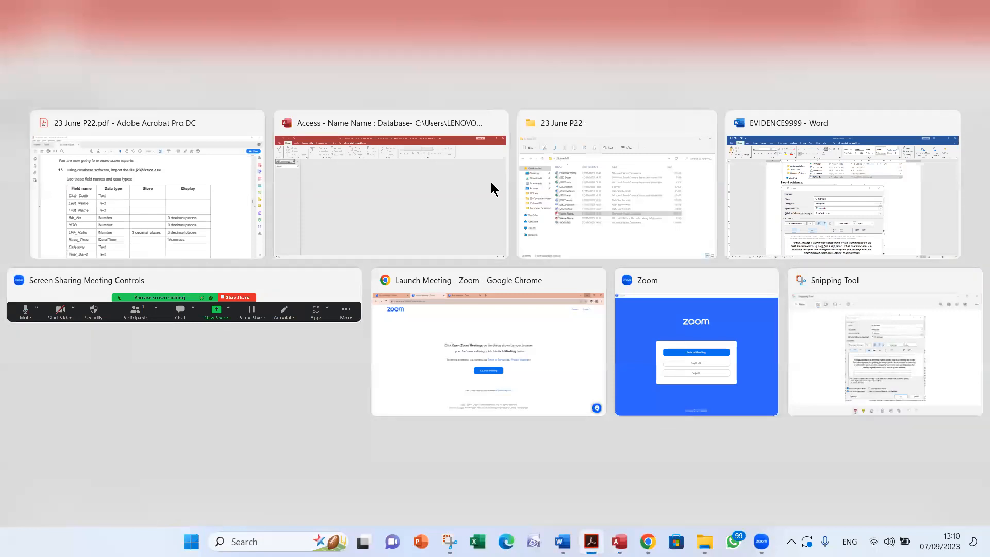
pyautogui.click(491, 182)
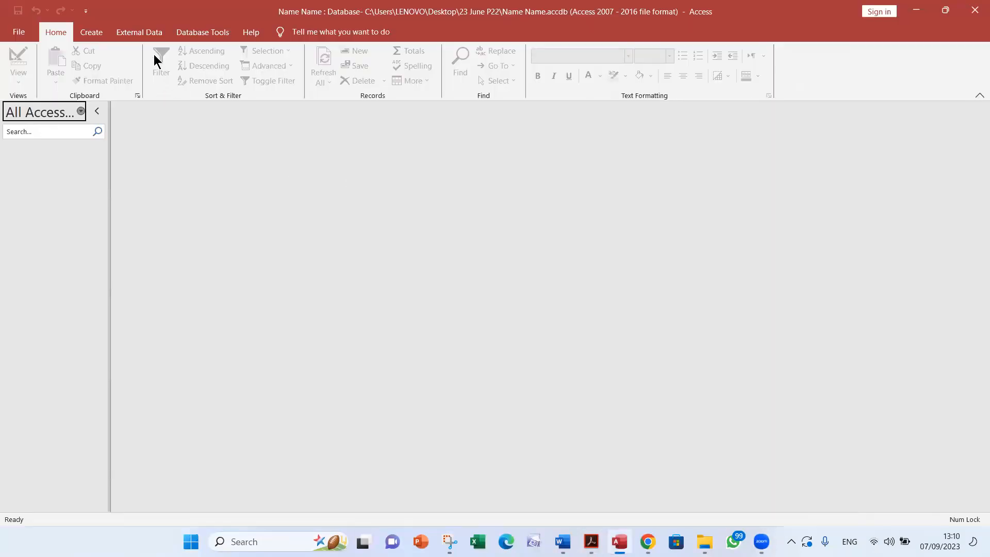
# Step: Start a text file import of j2322race.csv from the Desktop folder 23 June P22 into a new table in the current database
pyautogui.click(150, 33)
pyautogui.click(32, 83)
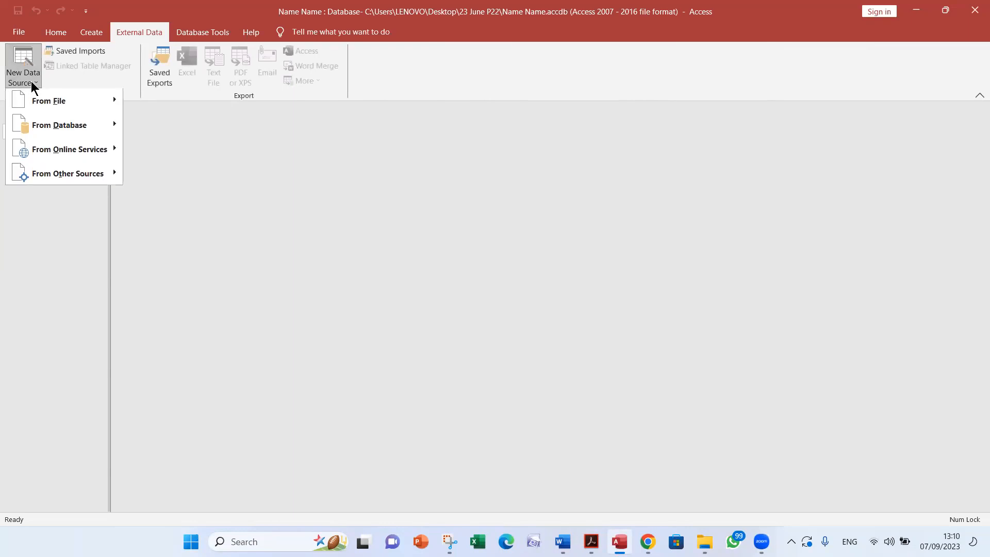
pyautogui.moveTo(38, 102)
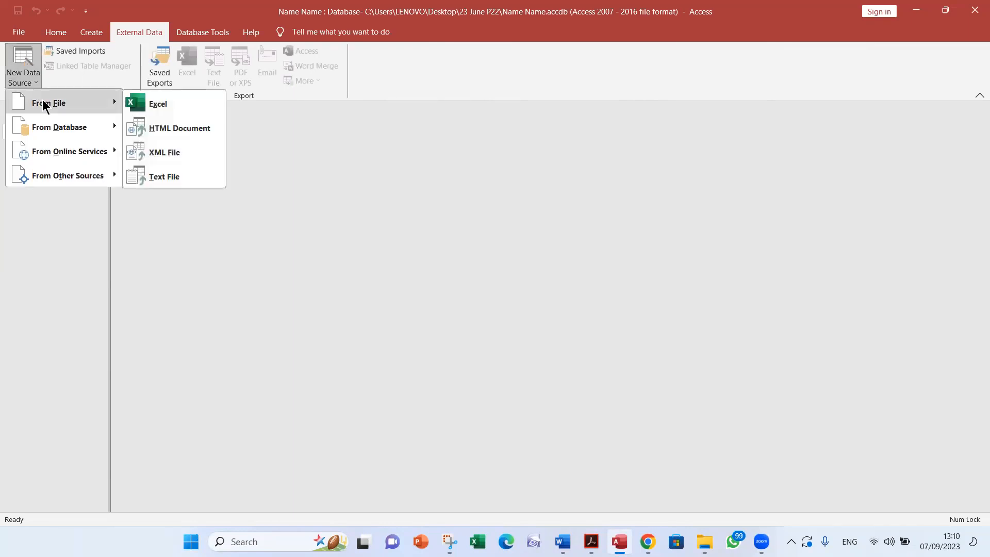
pyautogui.click(166, 175)
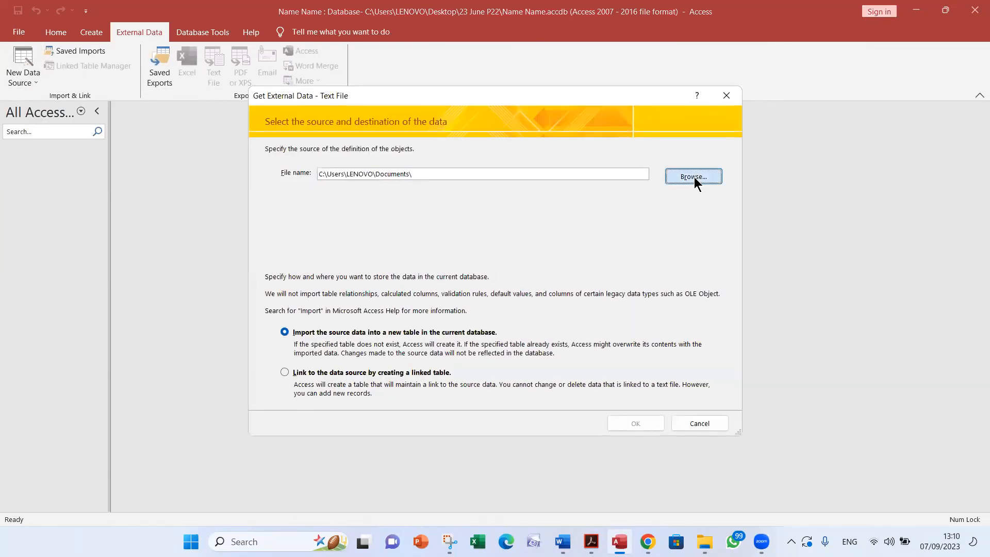
pyautogui.click(693, 177)
pyautogui.scroll(1, 307, 229)
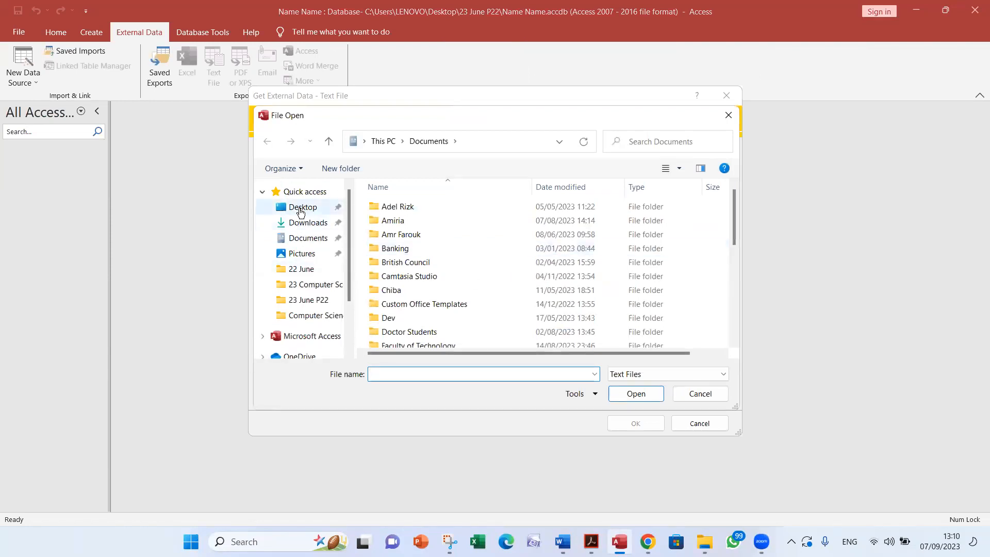
pyautogui.click(301, 207)
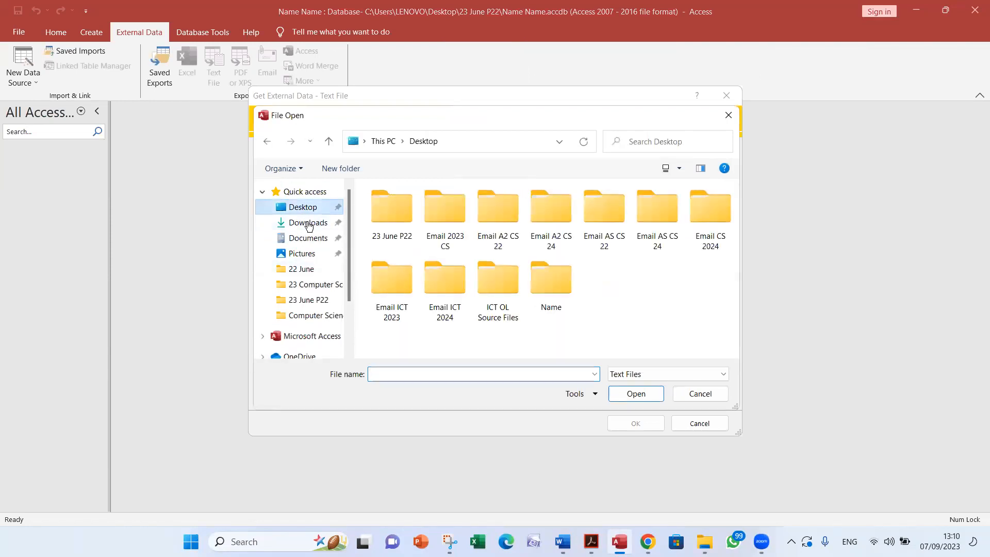
pyautogui.doubleClick(386, 207)
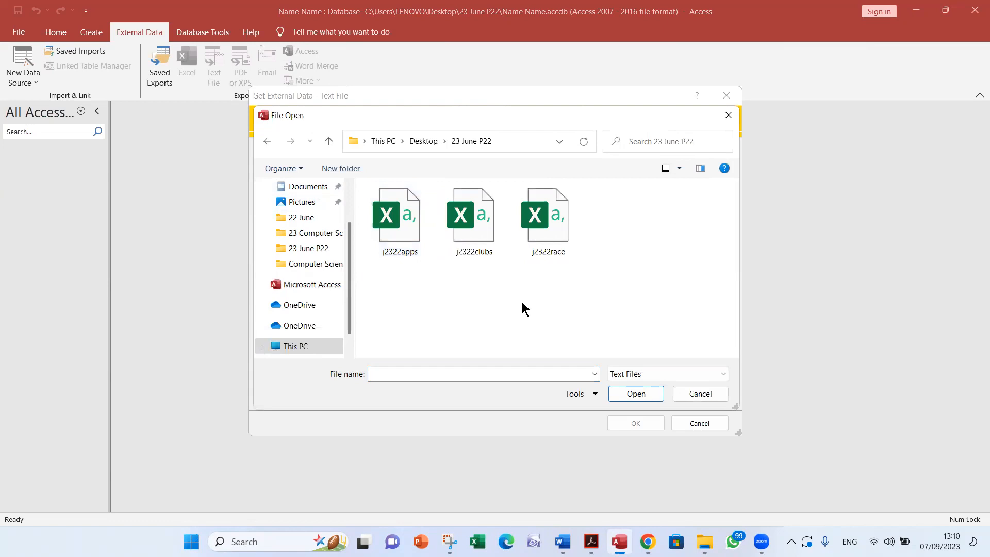
pyautogui.click(546, 218)
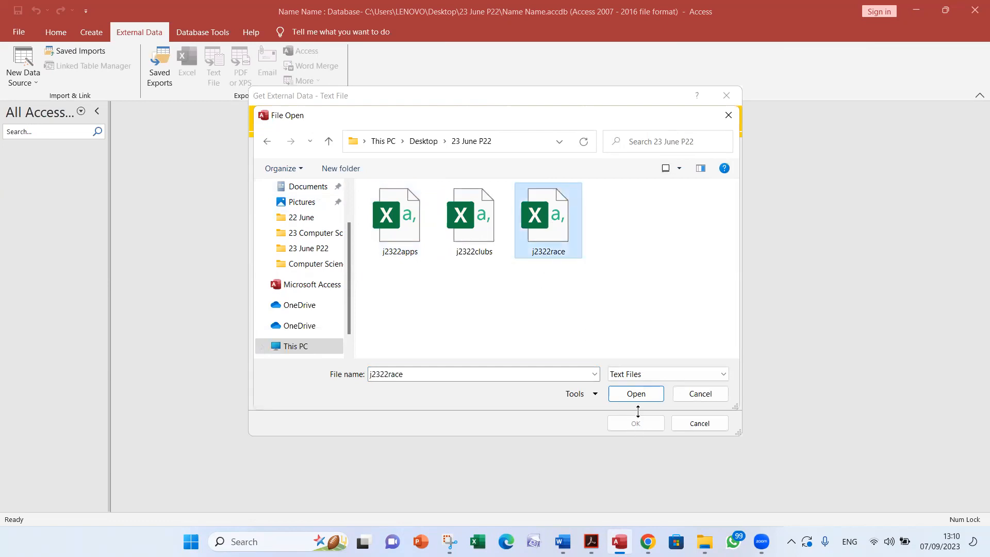
pyautogui.click(637, 393)
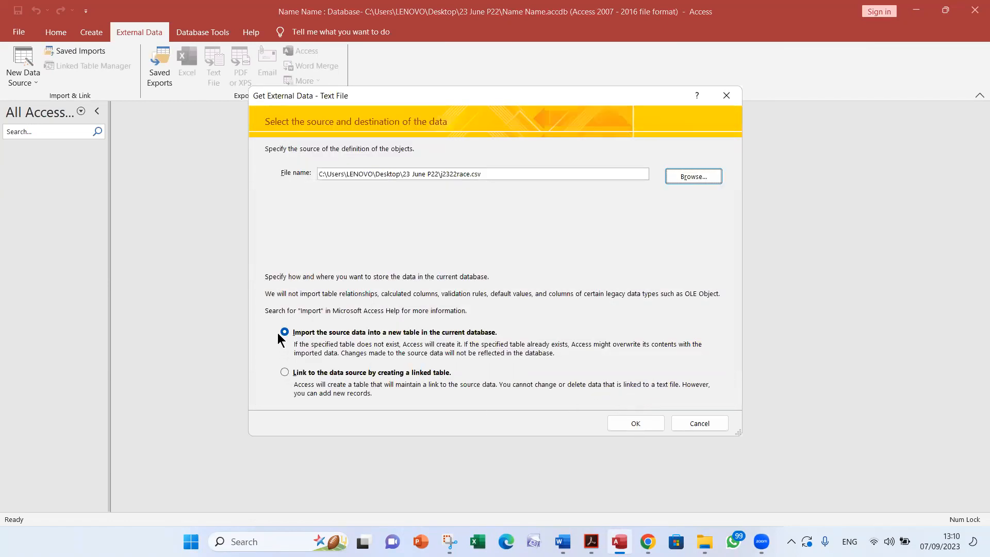
pyautogui.click(645, 423)
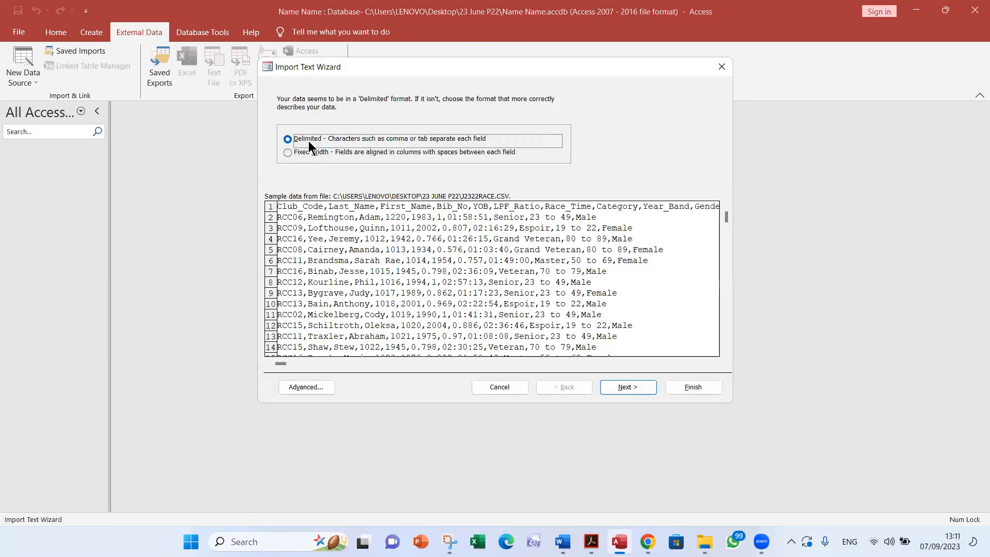
# Step: Define the race data as comma-delimited, with the first row containing the field names
pyautogui.click(642, 385)
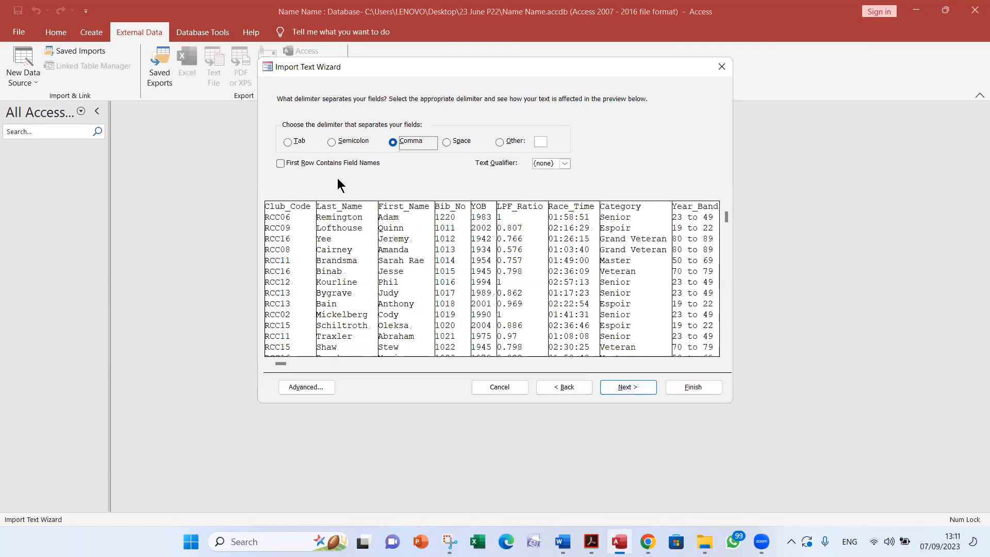
pyautogui.click(333, 163)
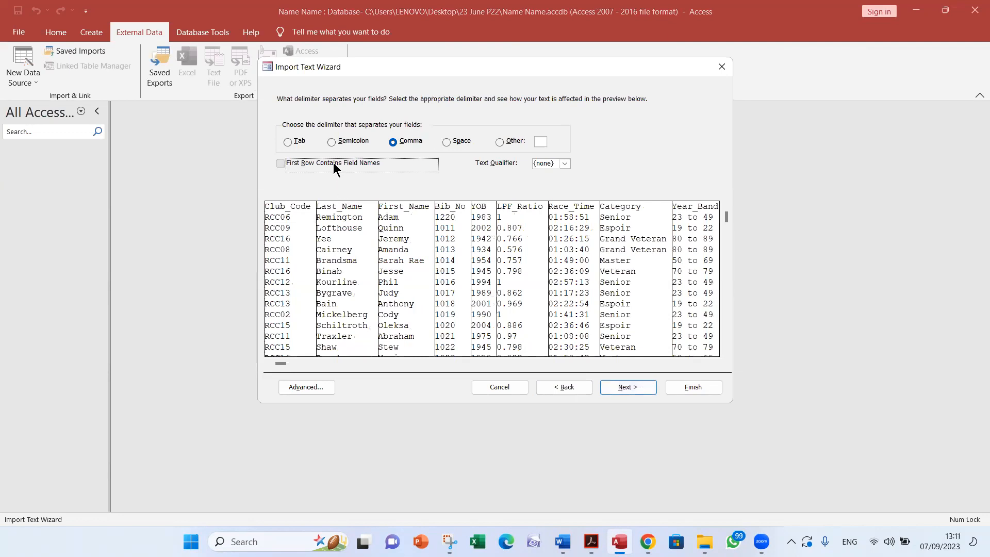
pyautogui.click(630, 386)
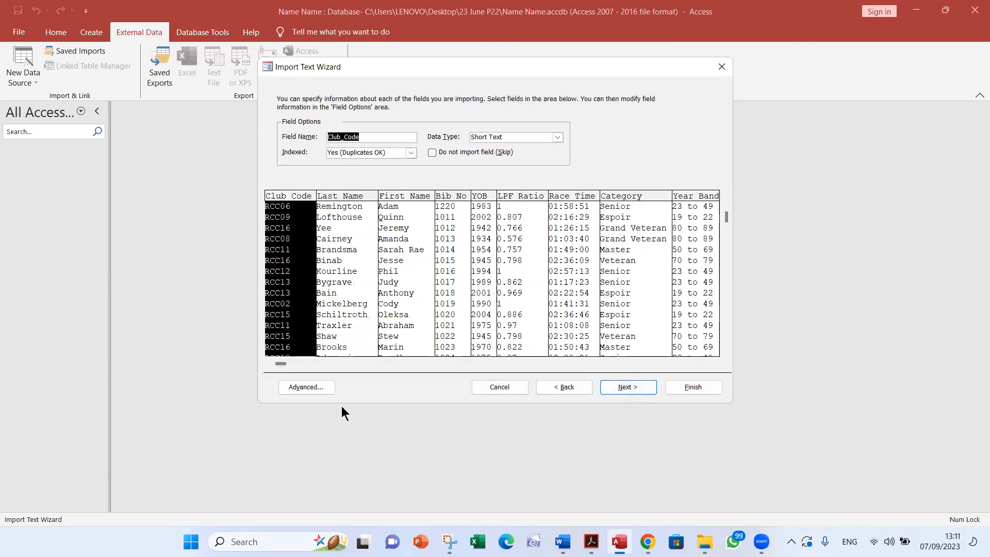
# Step: Open the advanced import specification and compare its field names with the table in question 15 of the exam paper
pyautogui.click(319, 390)
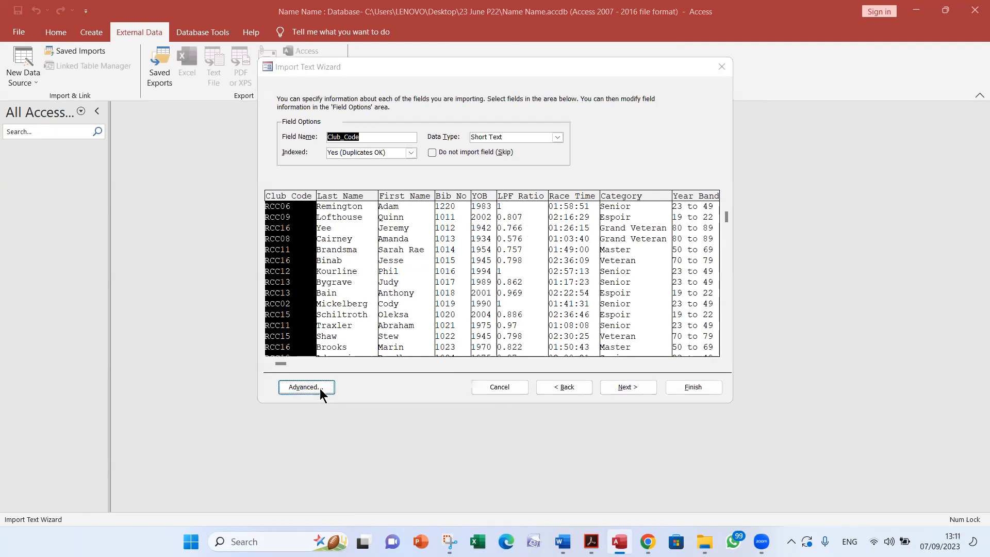
pyautogui.click(593, 540)
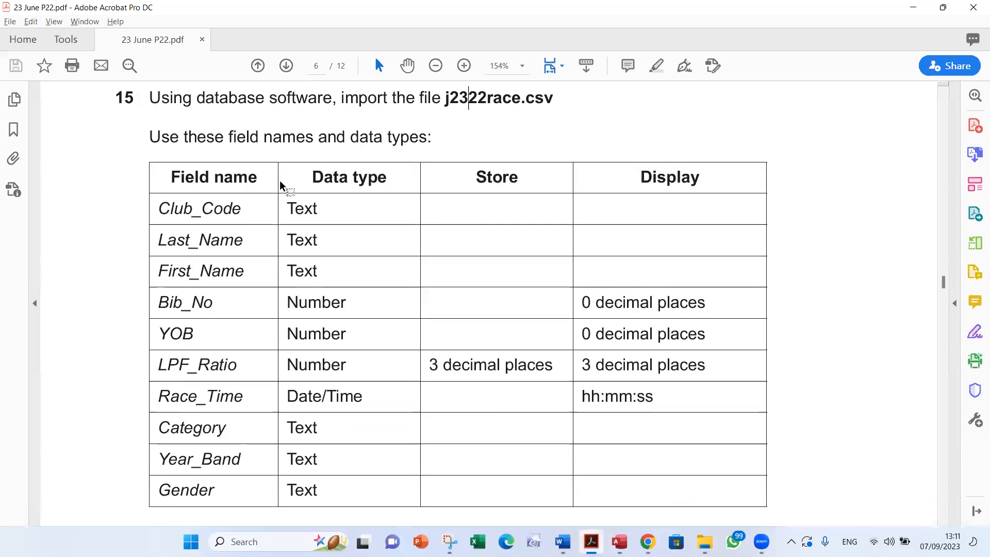
pyautogui.scroll(-1, 280, 185)
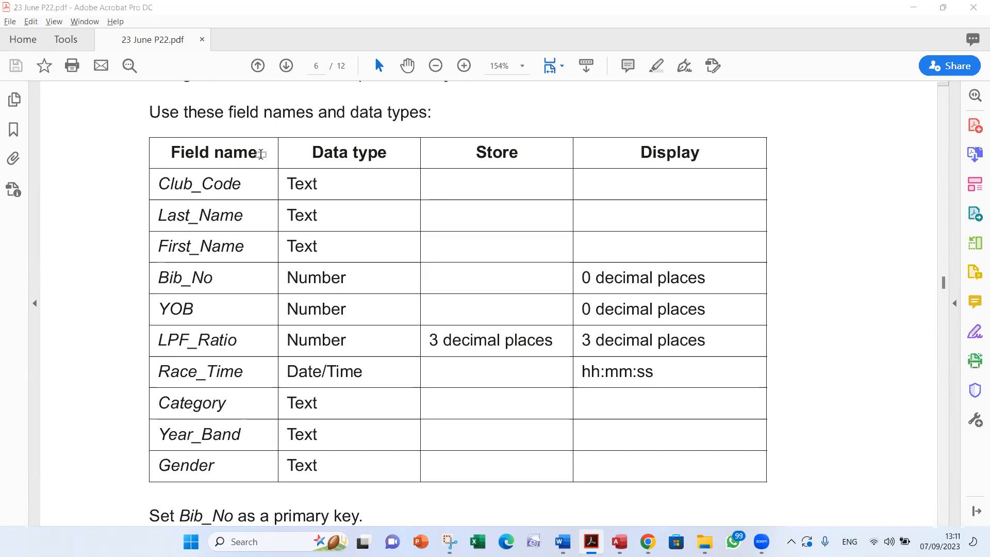
pyautogui.hotkey('alt', 'Tab')
pyautogui.click(412, 275)
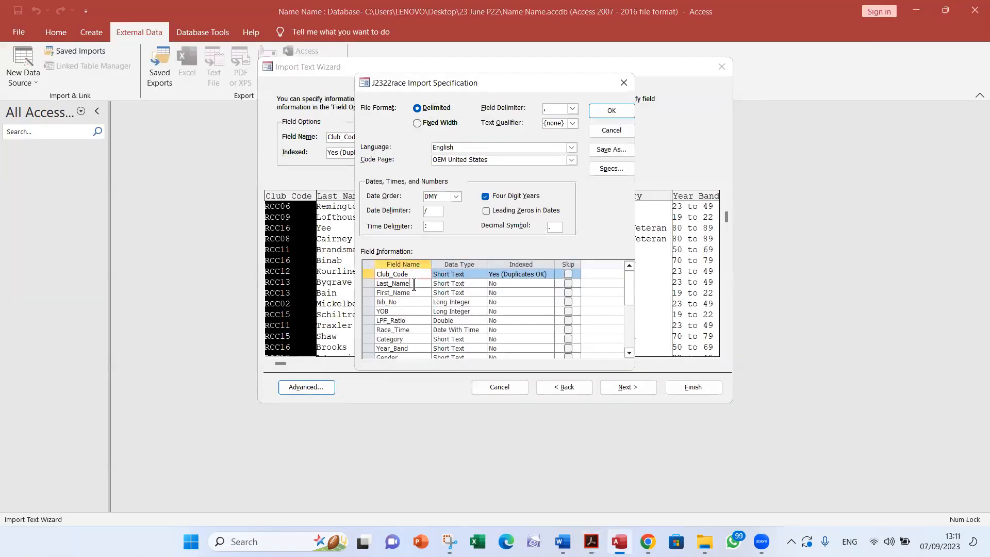
pyautogui.click(413, 284)
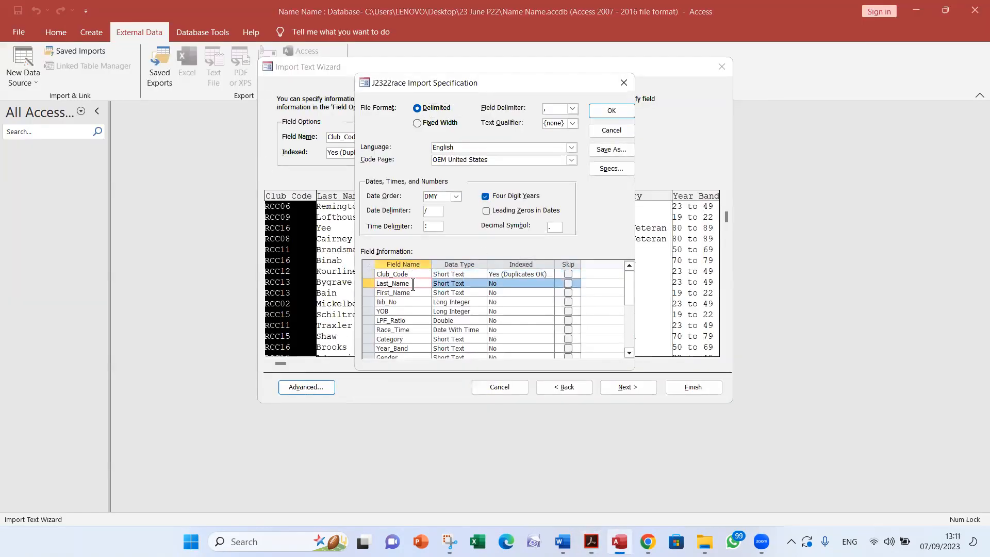
# Step: Check the data types of Club_Code, Last_Name and First_Name in the import specification against the exam paper
pyautogui.hotkey('alt', 'Tab')
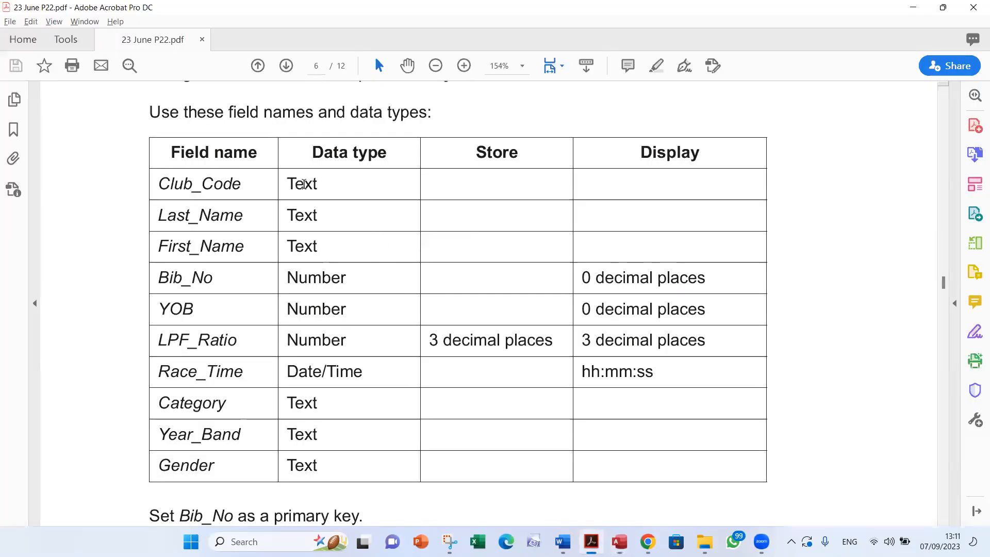
pyautogui.hotkey('alt', 'Tab')
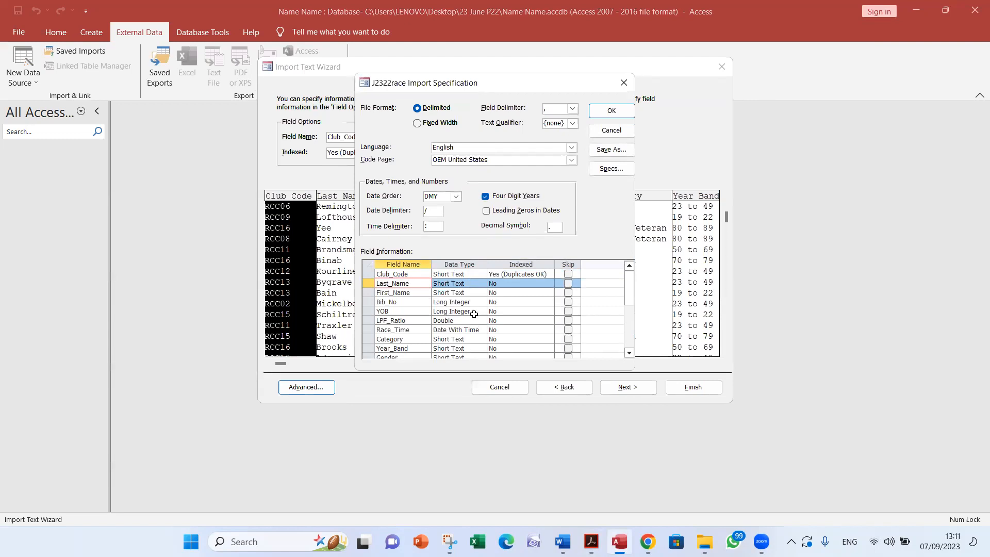
pyautogui.hotkey('alt', 'Tab')
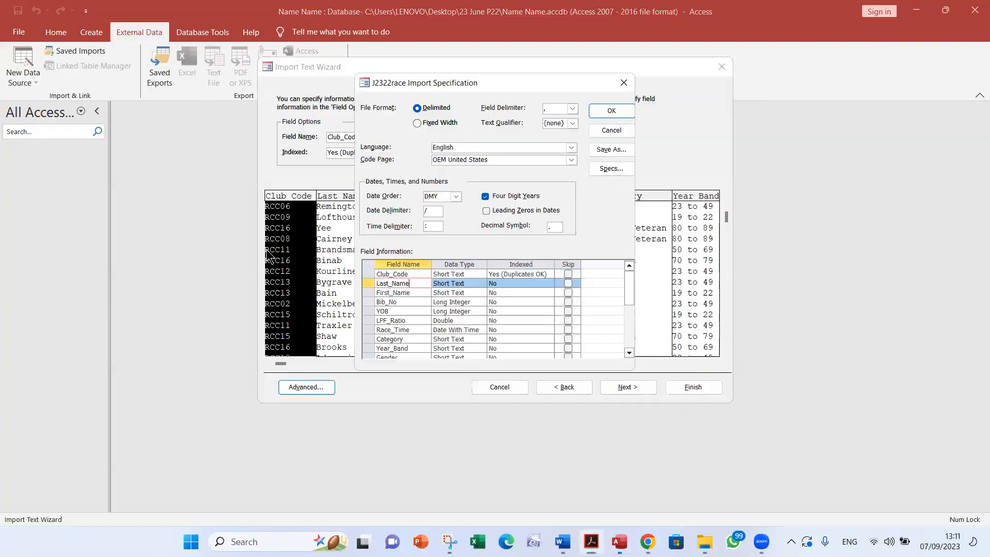
pyautogui.hotkey('alt', 'Tab')
pyautogui.click(438, 294)
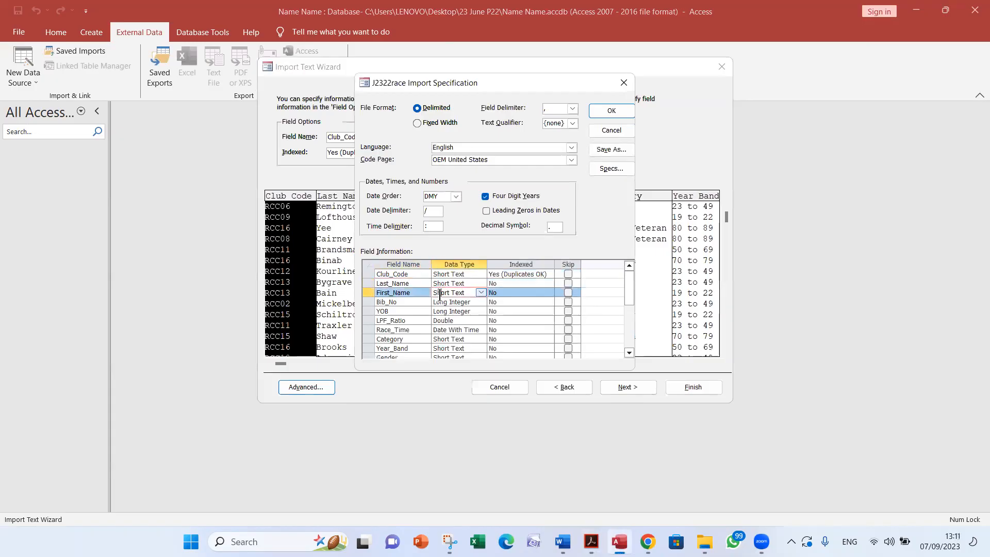
# Step: Compare the Bib_No and YOB data types in the import specification with those required by the exam paper
pyautogui.hotkey('alt', 'Tab')
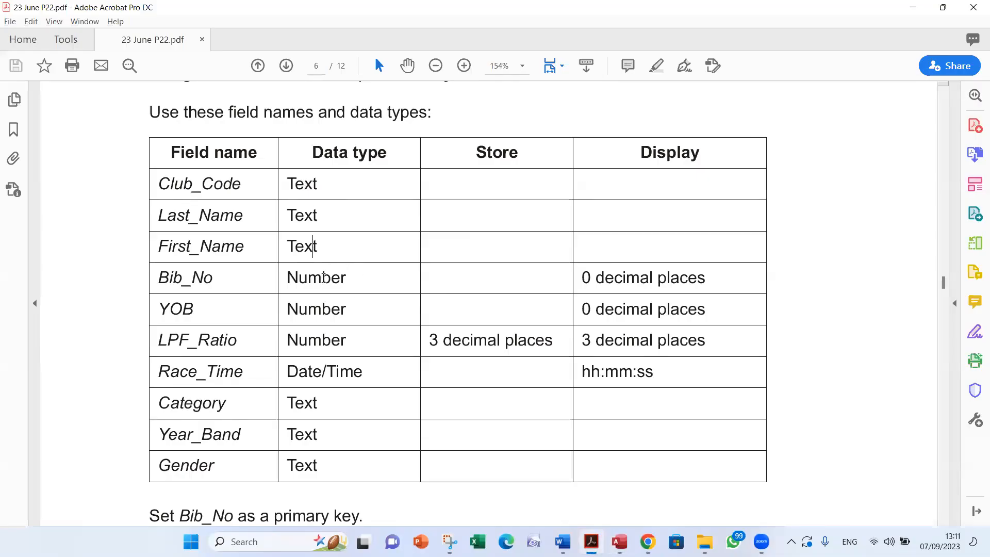
pyautogui.click(331, 308)
pyautogui.hotkey('alt', 'Tab')
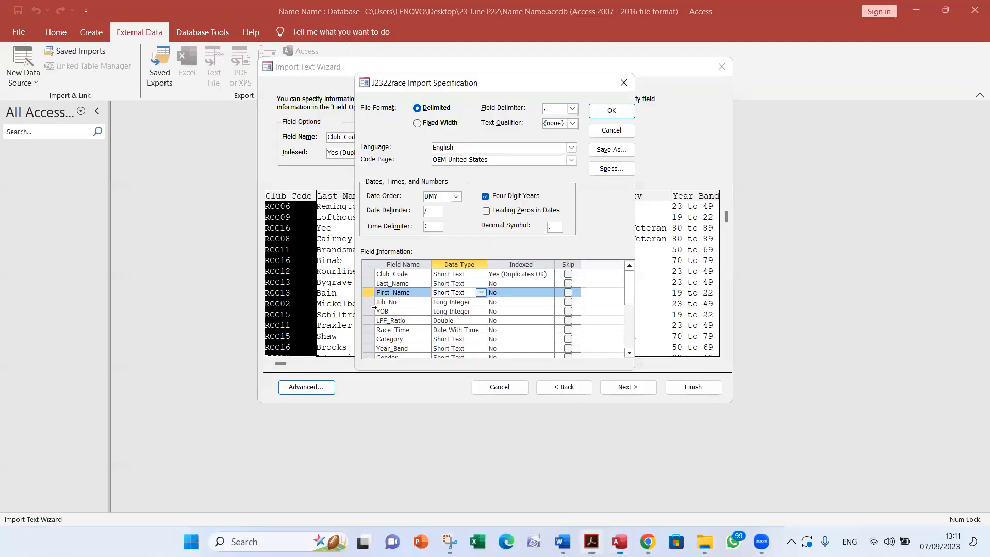
pyautogui.click(465, 303)
pyautogui.click(466, 311)
# Step: Check LPF_Ratio's data type in the import specification and its decimal place requirement in the exam paper
pyautogui.hotkey('alt', 'Tab')
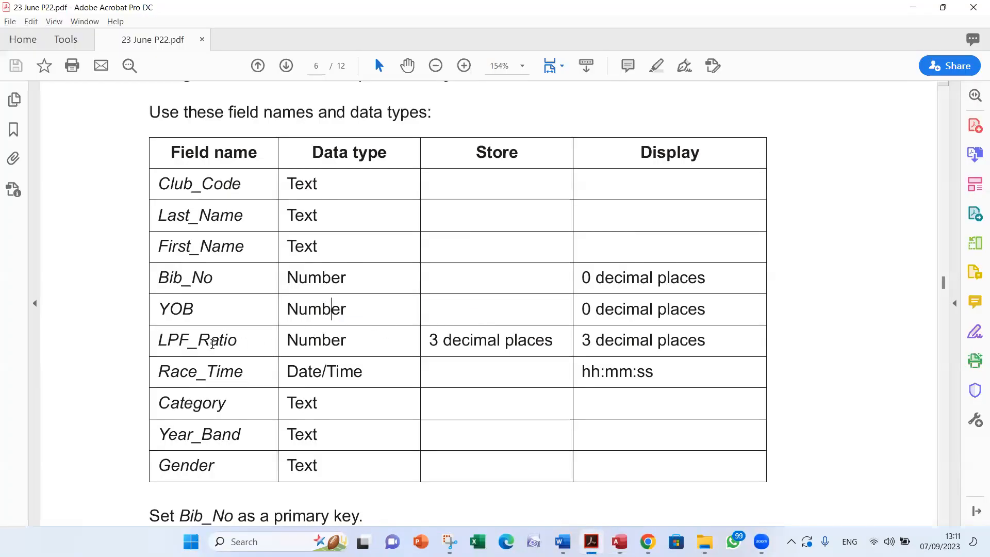
pyautogui.click(167, 340)
pyautogui.hotkey('alt', 'Tab')
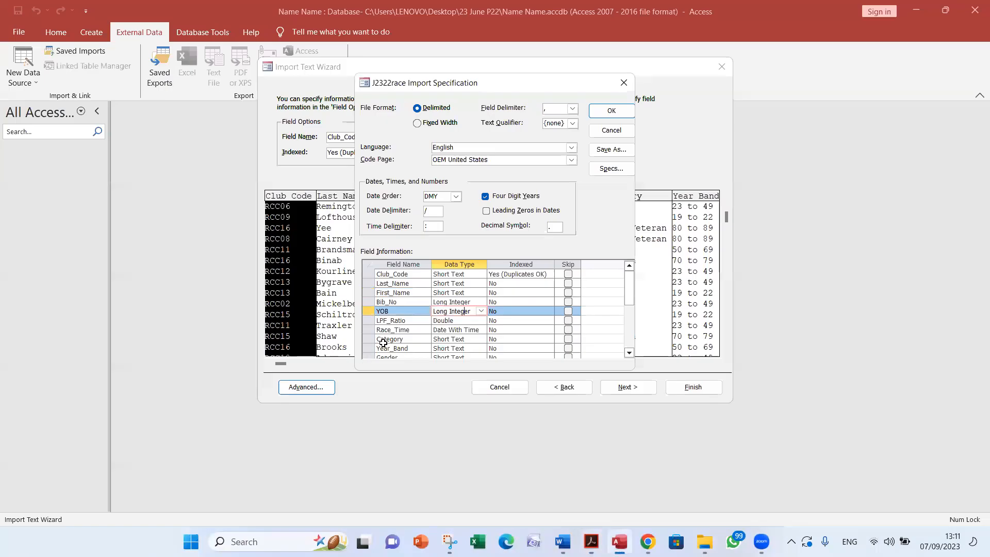
pyautogui.click(455, 320)
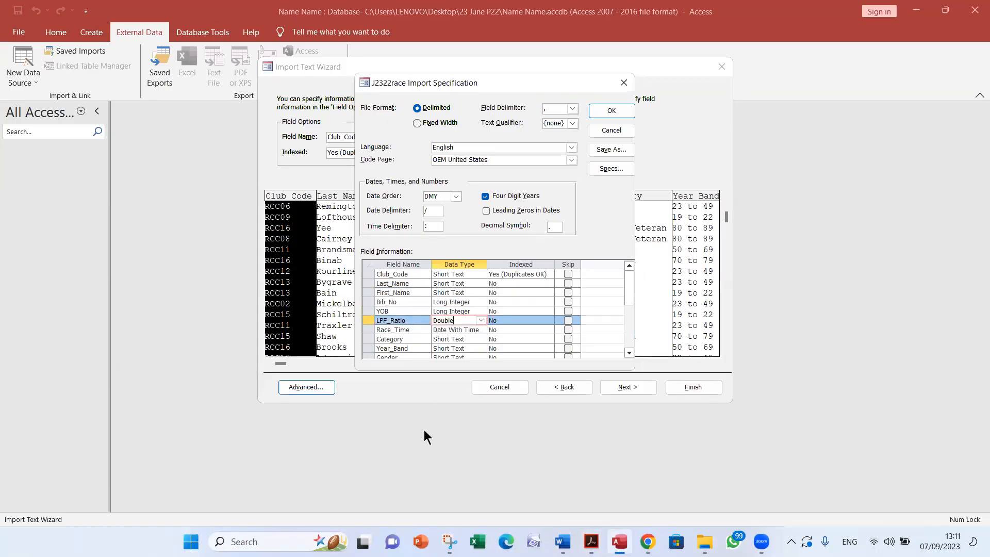
pyautogui.hotkey('alt', 'Tab')
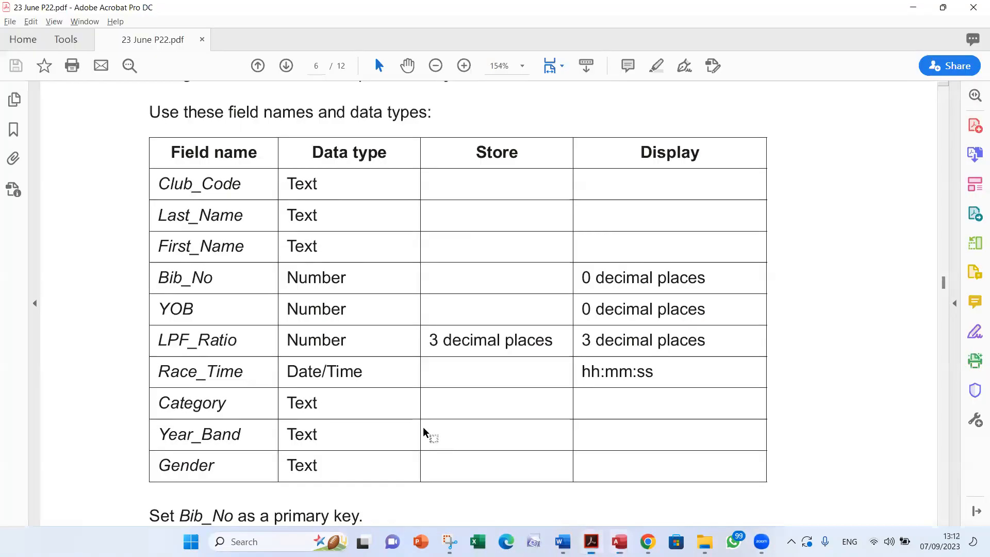
pyautogui.moveTo(579, 344); pyautogui.dragTo(704, 349)
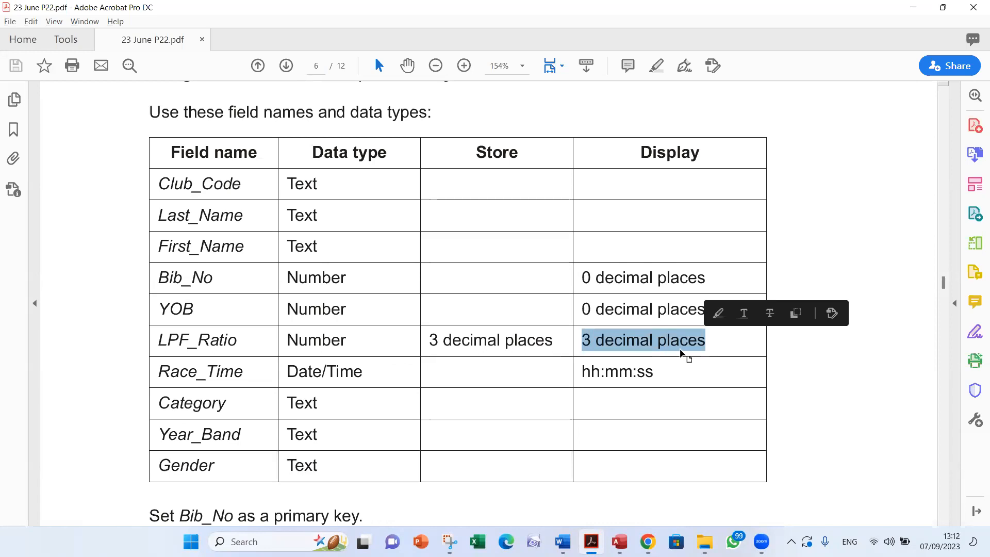
# Step: Check Race_Time's data type in the import specification and its required display format in the exam paper
pyautogui.click(310, 372)
pyautogui.hotkey('alt', 'Tab')
pyautogui.click(463, 329)
pyautogui.hotkey('alt', 'Tab')
pyautogui.moveTo(583, 371); pyautogui.dragTo(657, 370)
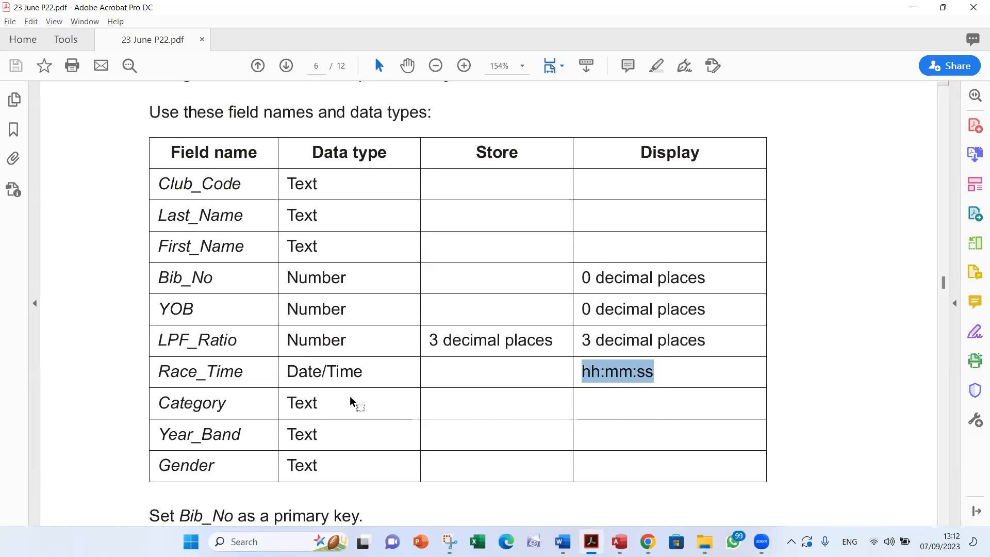
# Step: Compare the Category, Year_Band and Gender fields in the import specification with the exam paper
pyautogui.click(194, 402)
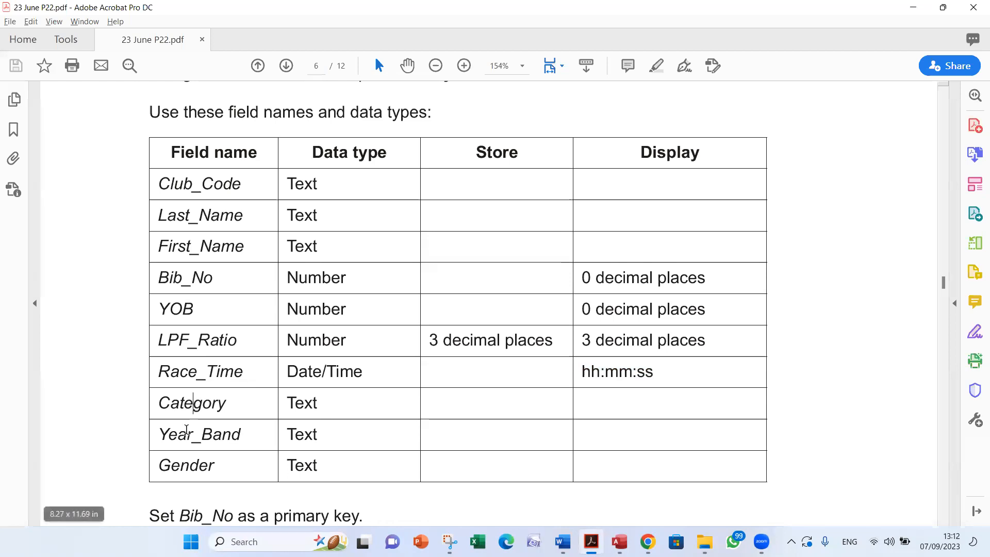
pyautogui.hotkey('alt', 'Tab')
pyautogui.scroll(-2, 423, 357)
pyautogui.hotkey('alt', 'Tab')
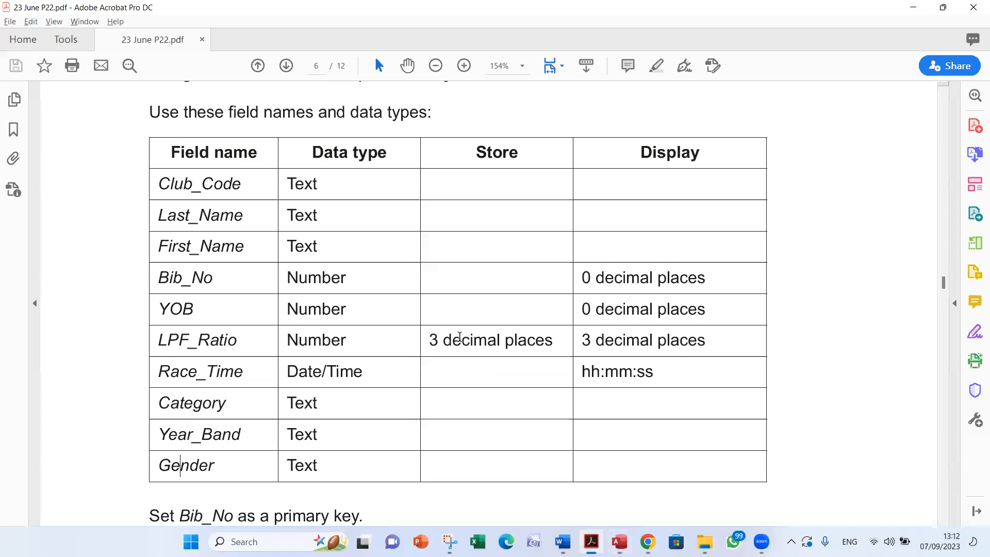
pyautogui.hotkey('alt', 'Tab')
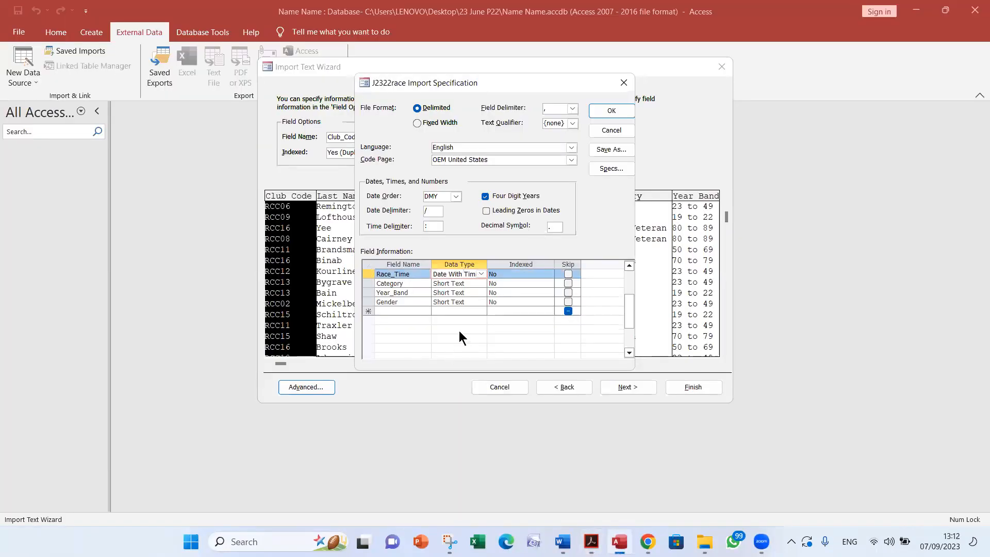
# Step: Accept the import specification and choose Bib_No as the table's primary key, as the exam paper requires
pyautogui.click(610, 111)
pyautogui.click(625, 387)
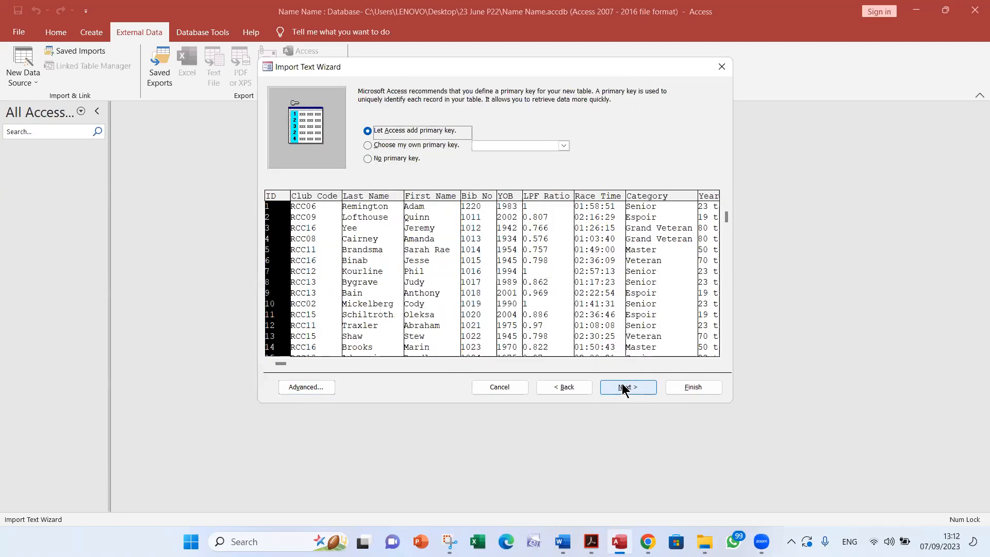
pyautogui.hotkey('alt', 'Tab')
pyautogui.scroll(-4, 481, 354)
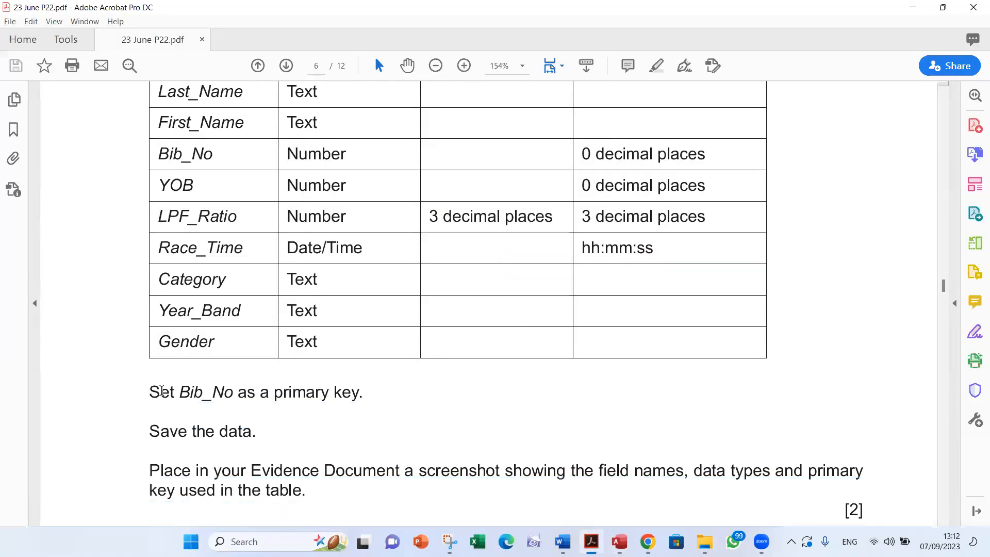
pyautogui.moveTo(179, 392); pyautogui.dragTo(222, 398)
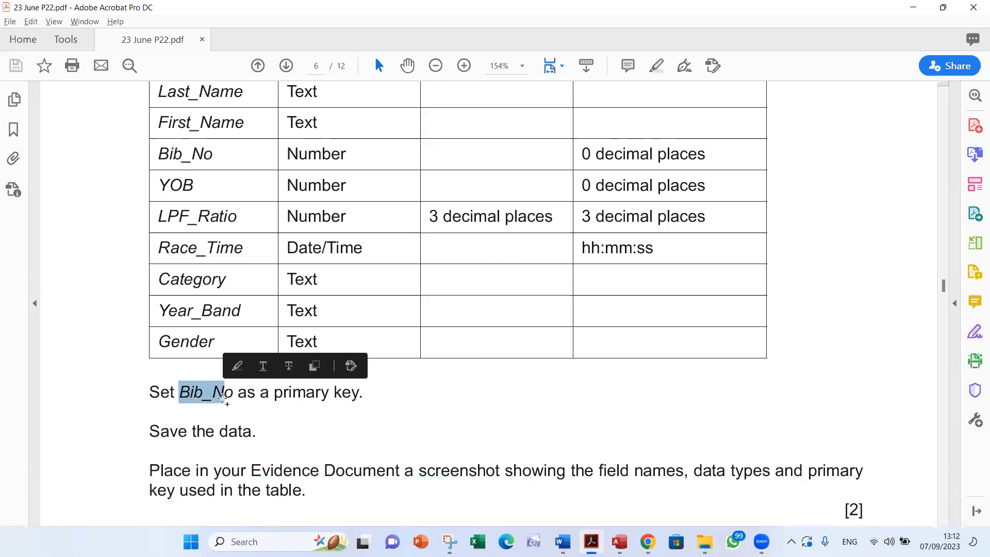
pyautogui.hotkey('alt', 'Tab')
pyautogui.click(399, 147)
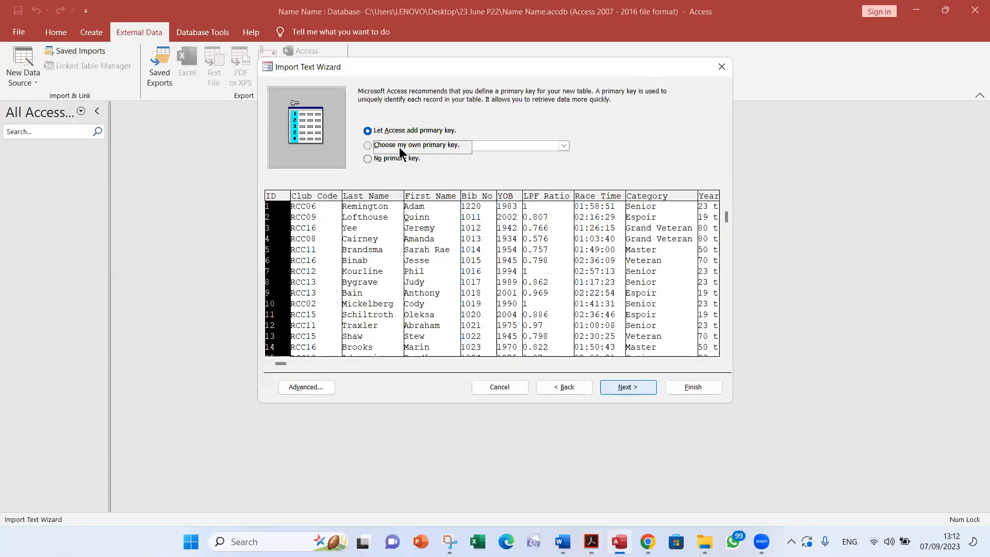
pyautogui.click(564, 147)
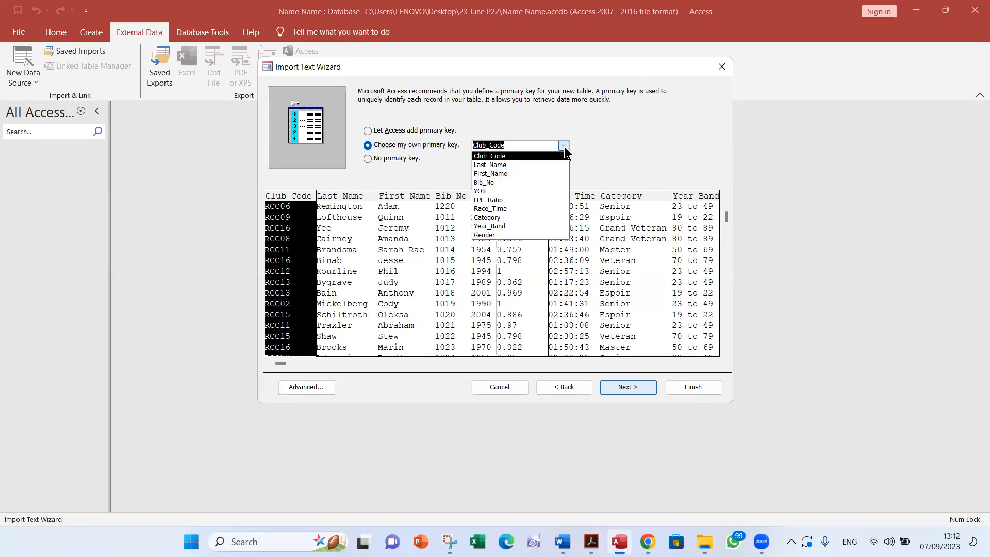
pyautogui.click(533, 182)
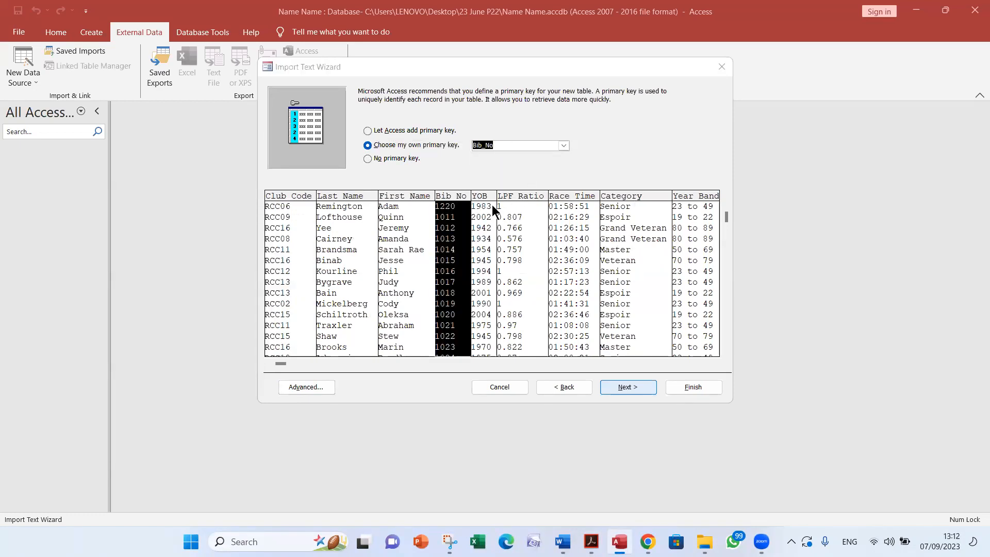
# Step: Recheck the primary key choice against the exam paper and finish the import into the table J2322race without saving the import steps
pyautogui.hotkey('alt', 'Tab')
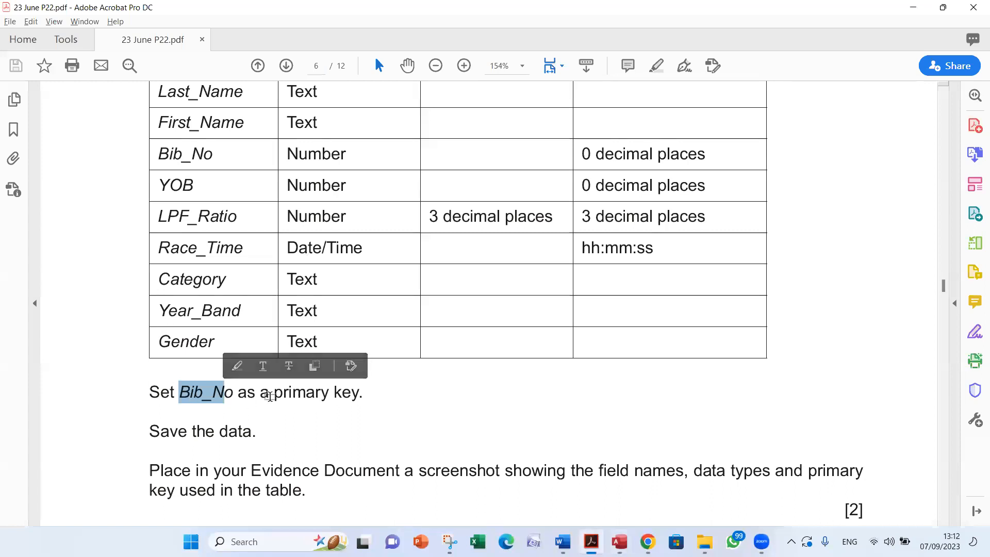
pyautogui.hotkey('alt', 'Tab')
pyautogui.click(504, 146)
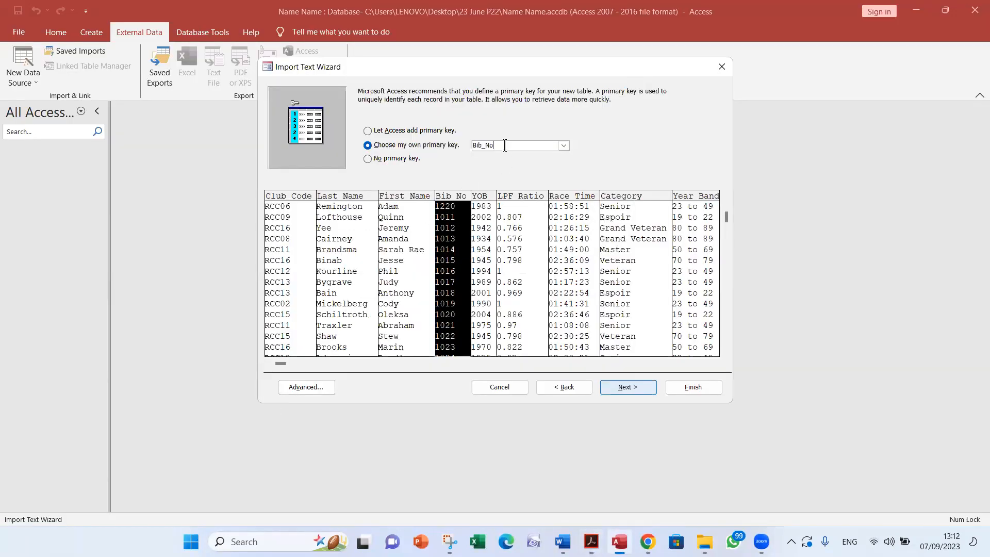
pyautogui.hotkey('alt', 'Tab')
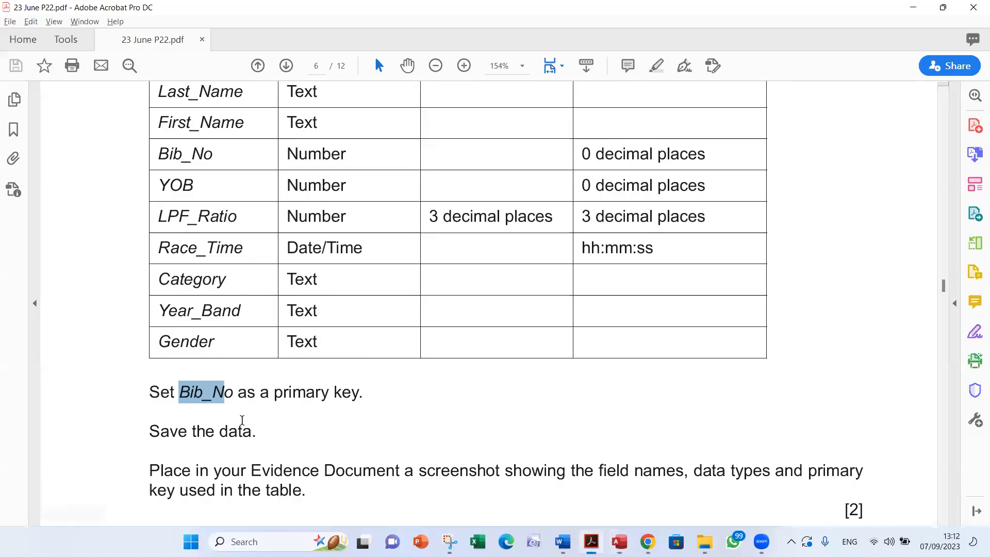
pyautogui.hotkey('alt', 'Tab')
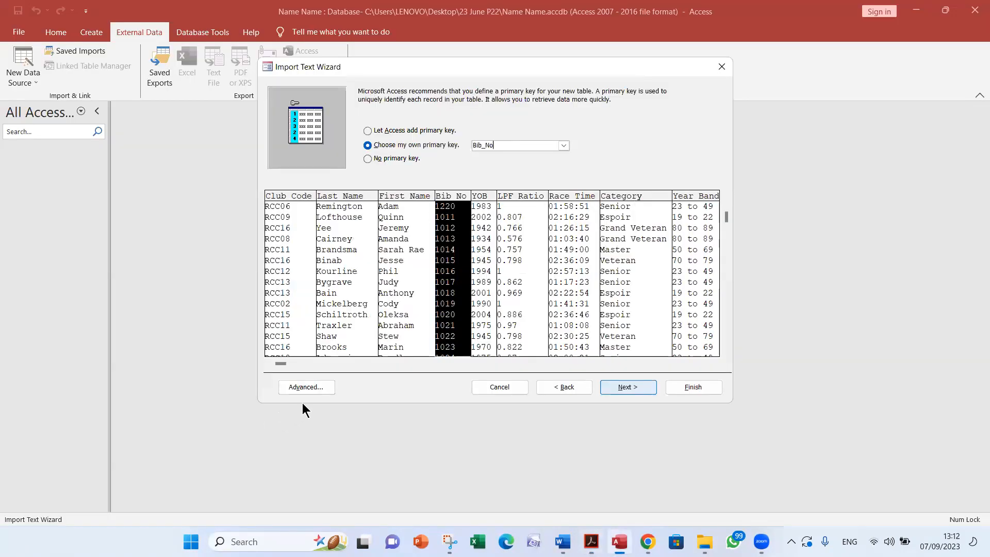
pyautogui.click(647, 387)
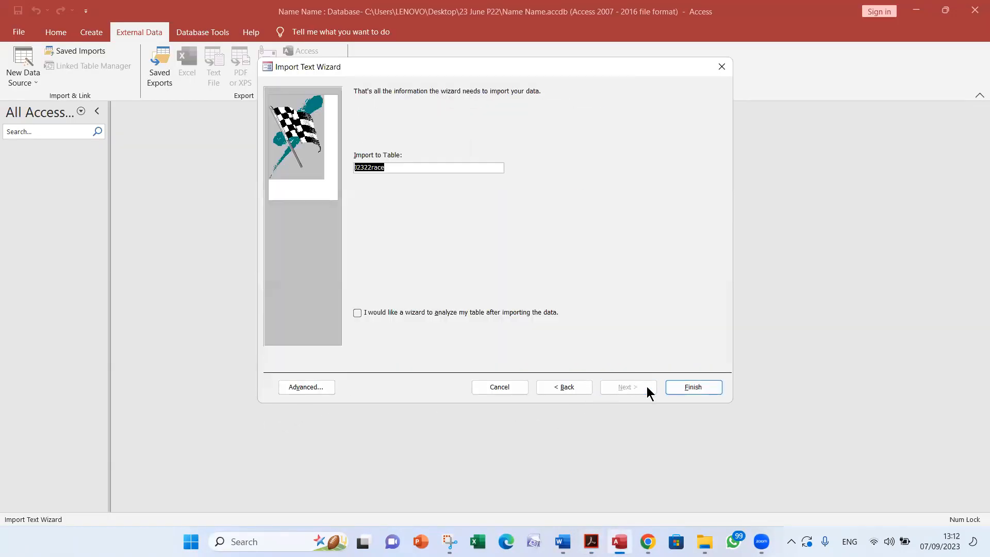
pyautogui.click(693, 387)
pyautogui.click(702, 423)
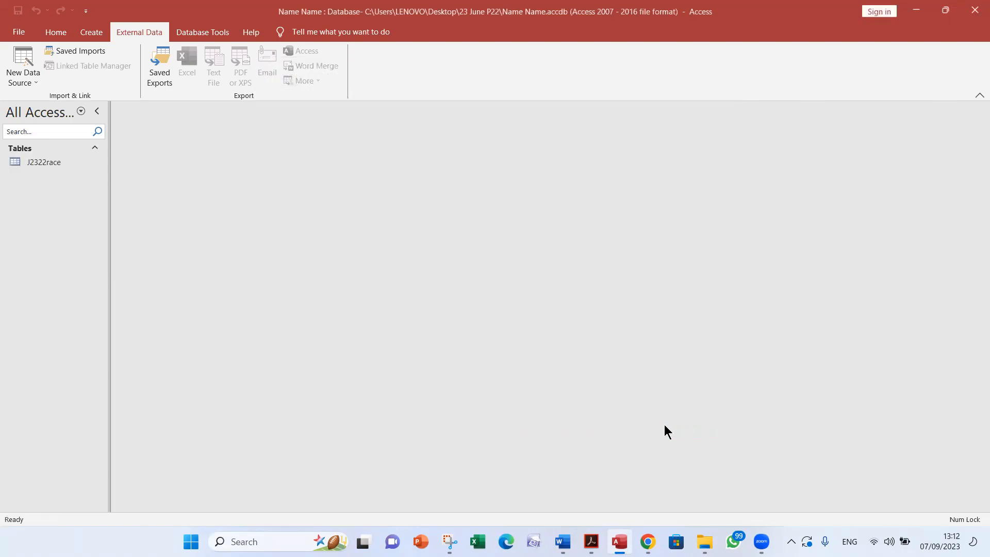
# Step: Open the J2322race table and return to the exam paper to check the storage requirement for LPF_Ratio
pyautogui.doubleClick(58, 162)
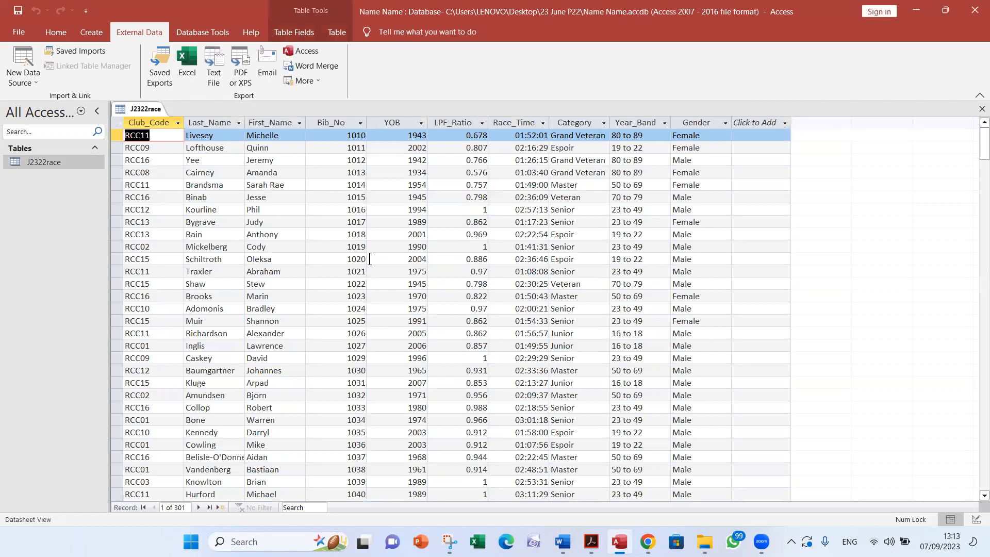
pyautogui.hotkey('alt', 'Tab')
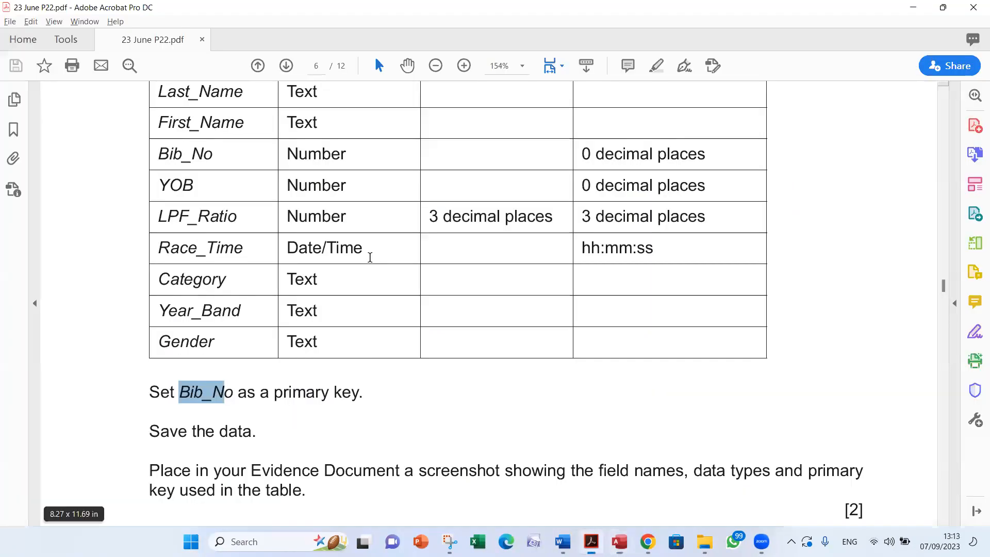
pyautogui.moveTo(425, 214); pyautogui.dragTo(553, 217)
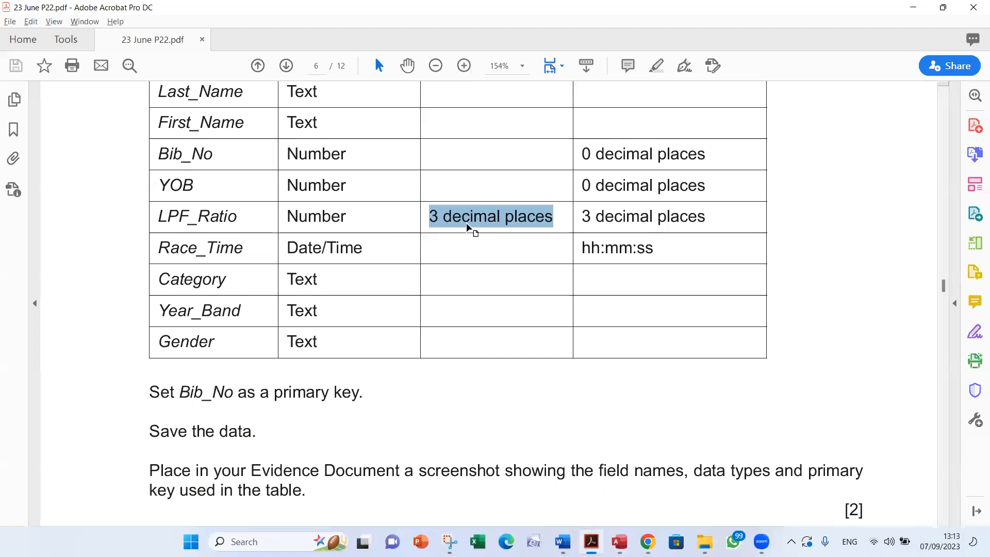
# Step: Switch to Access, check the LPF_Ratio values in the J2322race table and open the table in Design view
pyautogui.hotkey('alt', 'Tab')
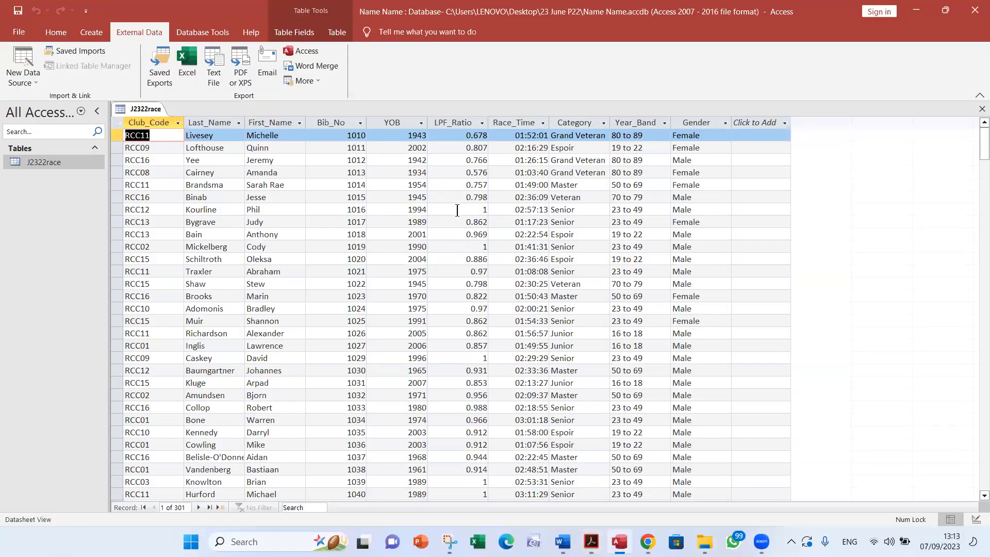
pyautogui.click(473, 212)
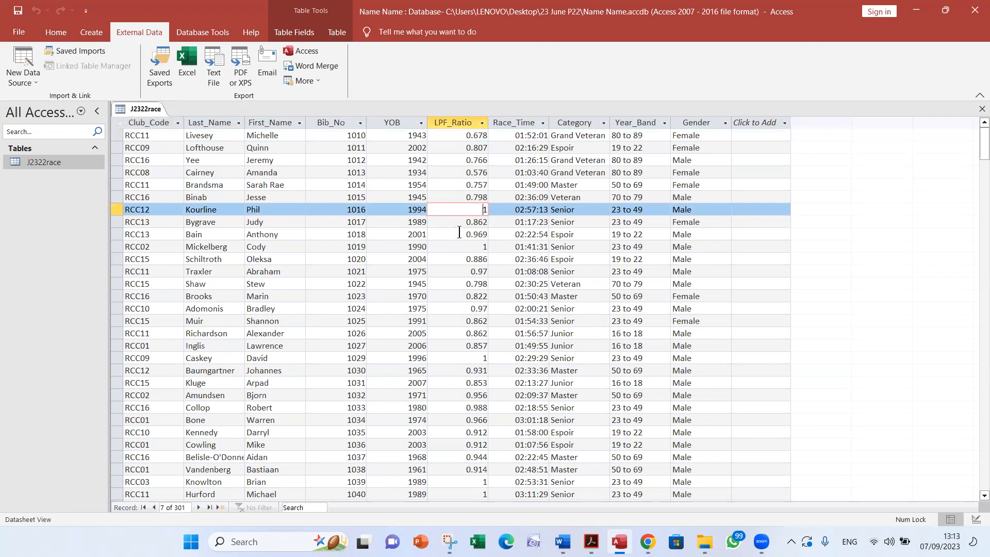
pyautogui.click(61, 34)
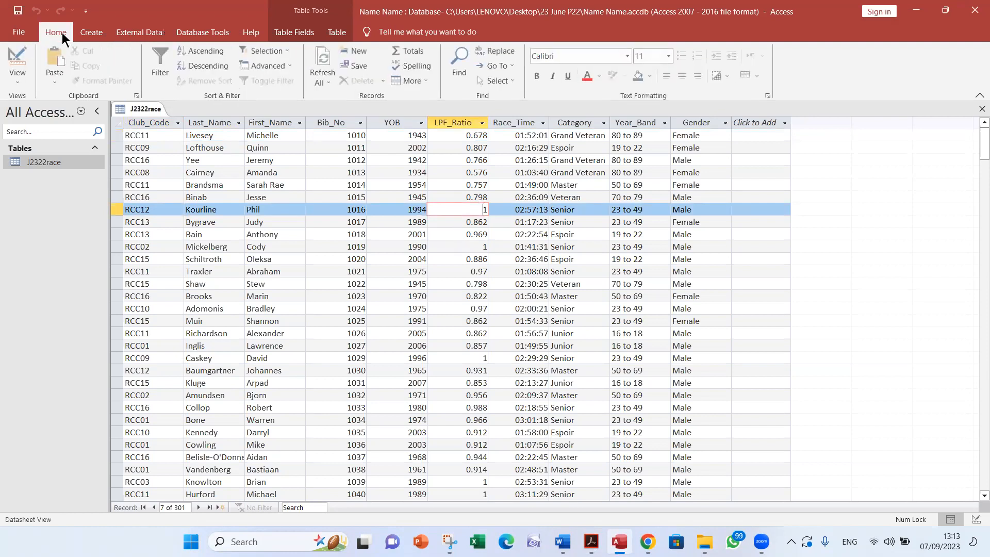
pyautogui.click(23, 57)
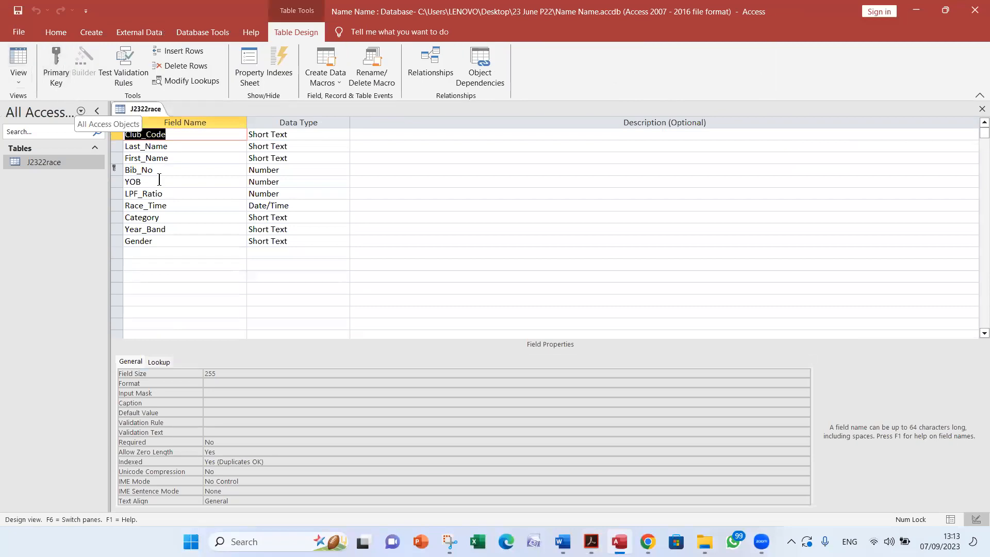
# Step: Set the LPF_Ratio field's decimal places to 3
pyautogui.click(169, 195)
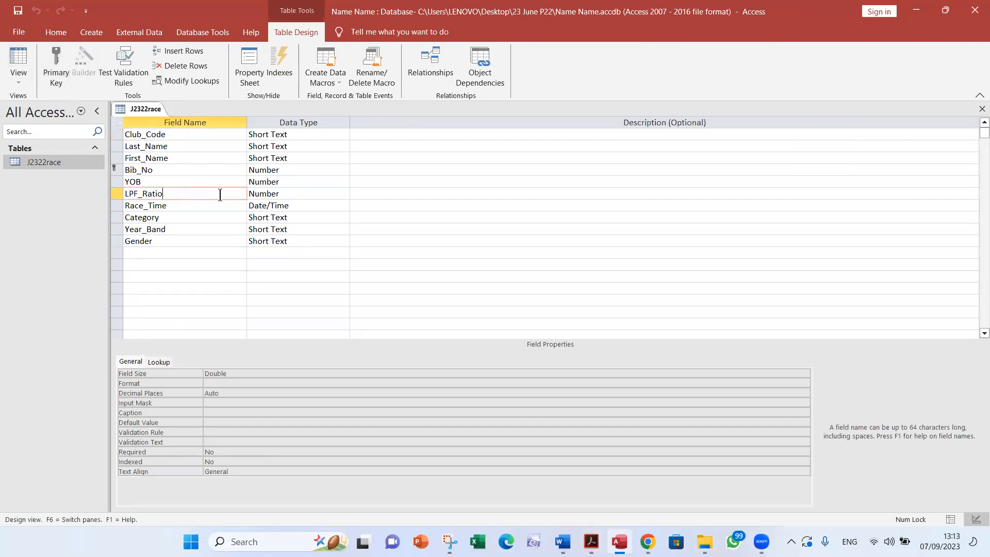
pyautogui.click(286, 196)
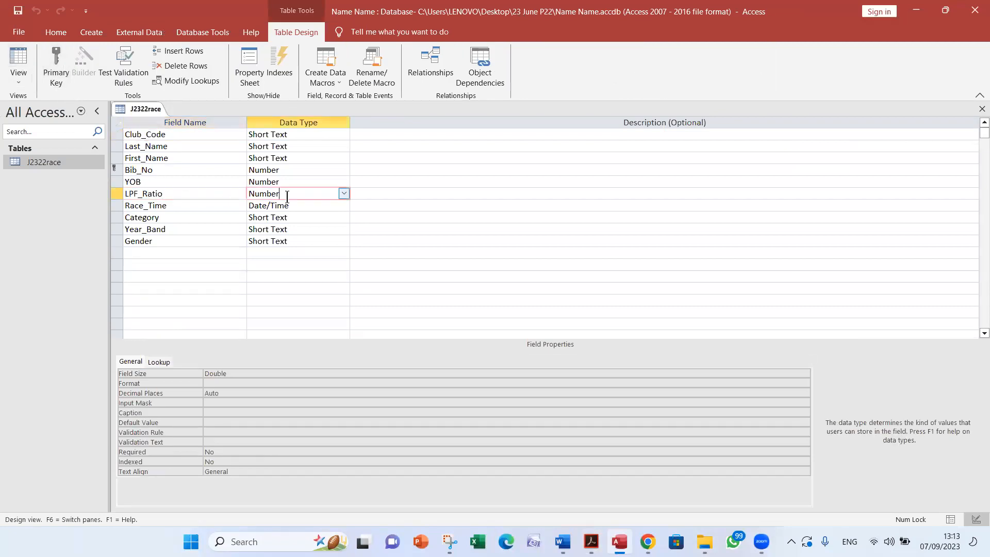
pyautogui.click(246, 373)
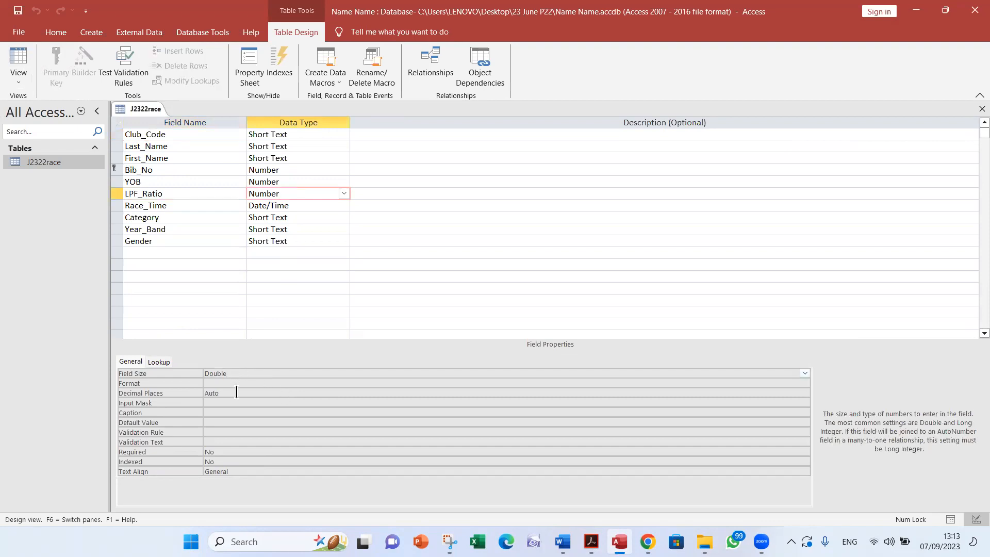
pyautogui.click(237, 393)
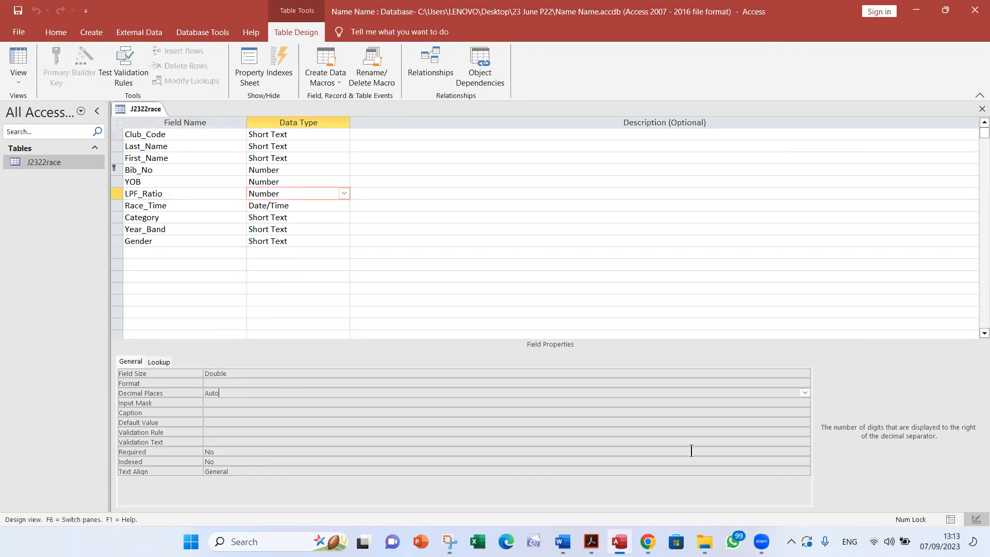
pyautogui.click(805, 392)
pyautogui.click(463, 281)
# Step: Set the LPF_Ratio format to Fixed, then save the table and check the column in Datasheet view
pyautogui.click(215, 382)
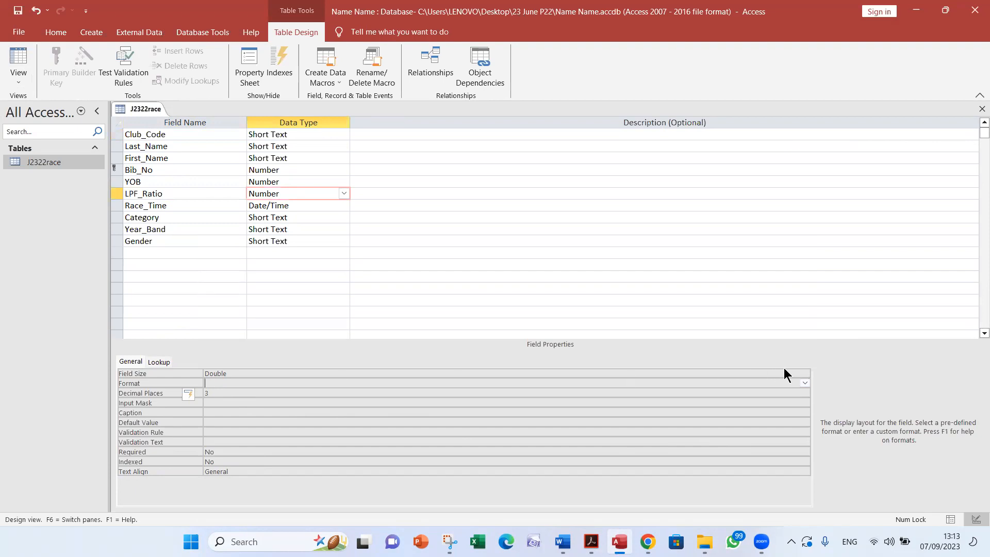
pyautogui.click(803, 385)
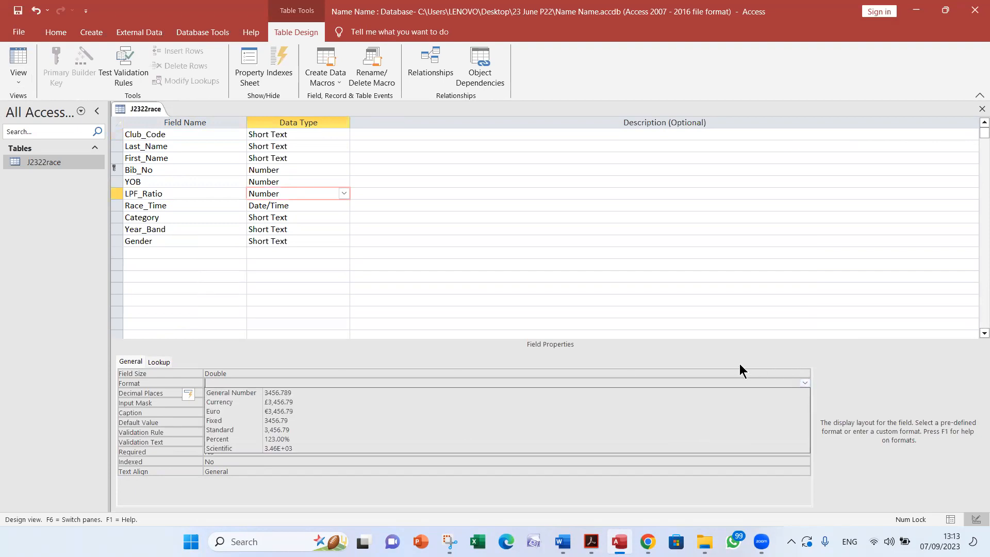
pyautogui.click(322, 419)
pyautogui.click(253, 384)
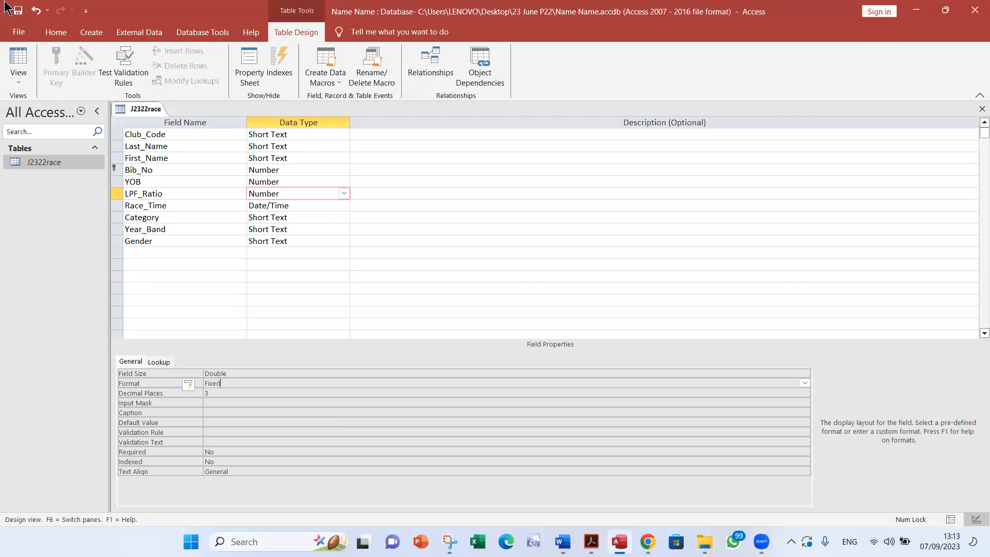
pyautogui.click(15, 10)
pyautogui.click(19, 59)
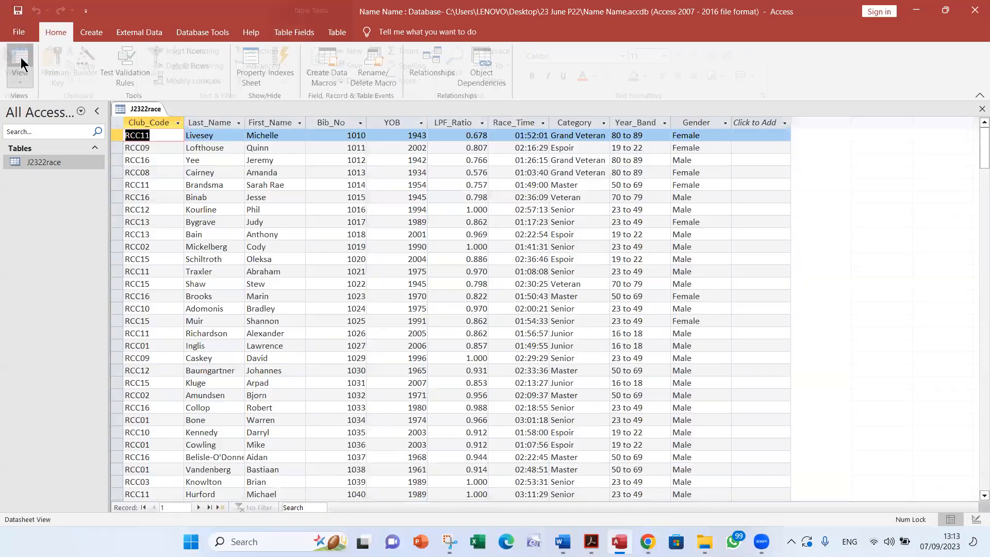
pyautogui.click(459, 245)
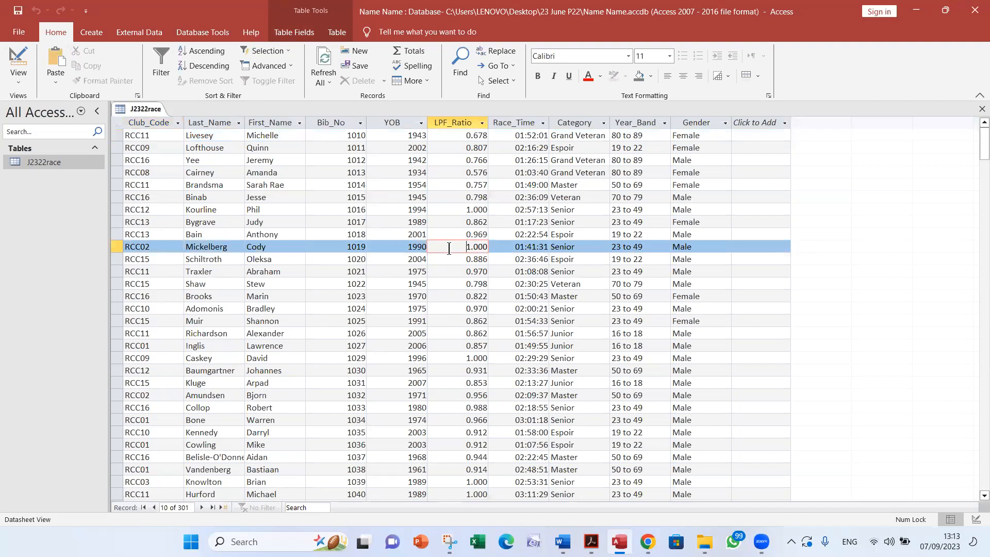
# Step: Check the display format required for Race_Time in the exam paper
pyautogui.hotkey('alt', 'Tab')
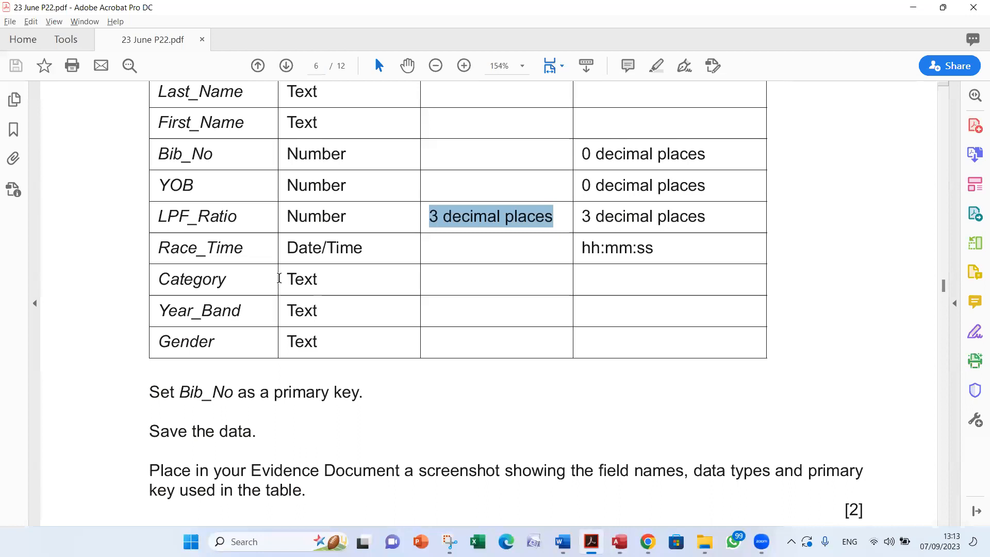
pyautogui.click(592, 250)
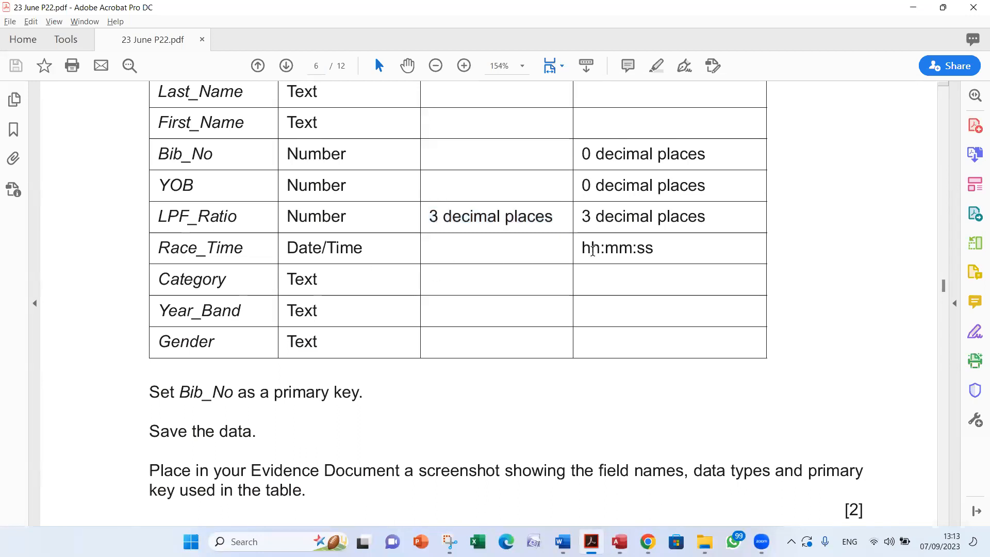
pyautogui.doubleClick(592, 250)
pyautogui.doubleClick(617, 250)
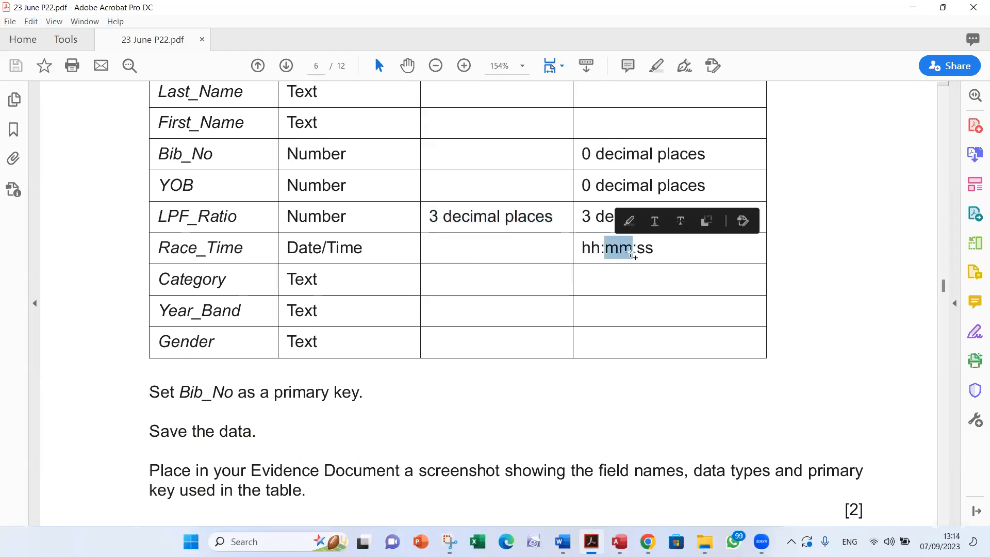
# Step: Return to the J2322race table's design in Access and set the Race_Time format to Long Time
pyautogui.hotkey('alt', 'Tab')
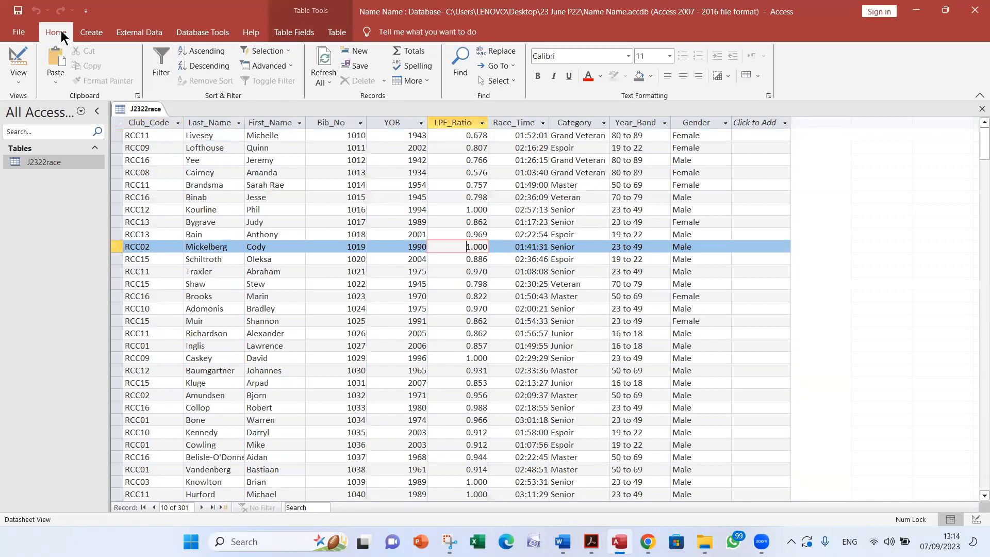
pyautogui.click(12, 54)
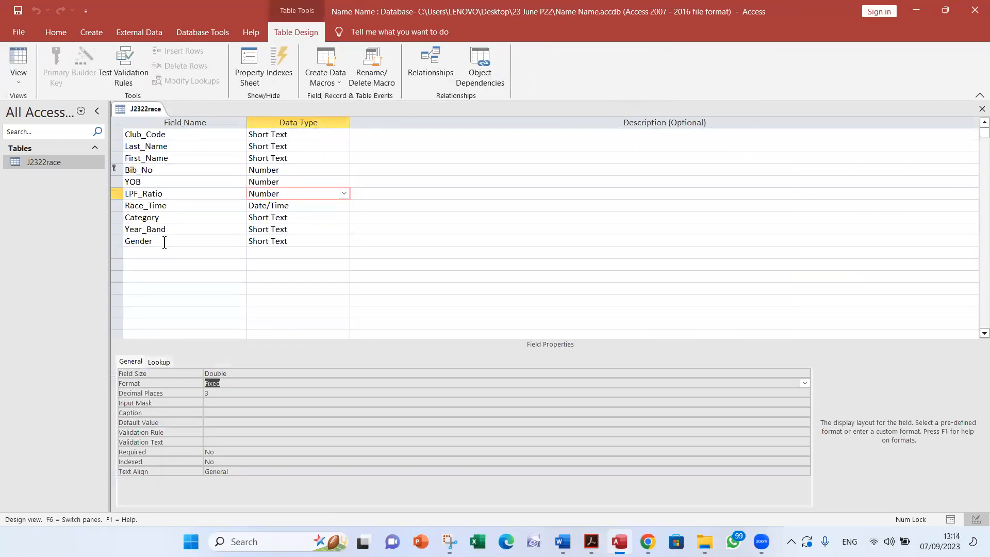
pyautogui.click(173, 206)
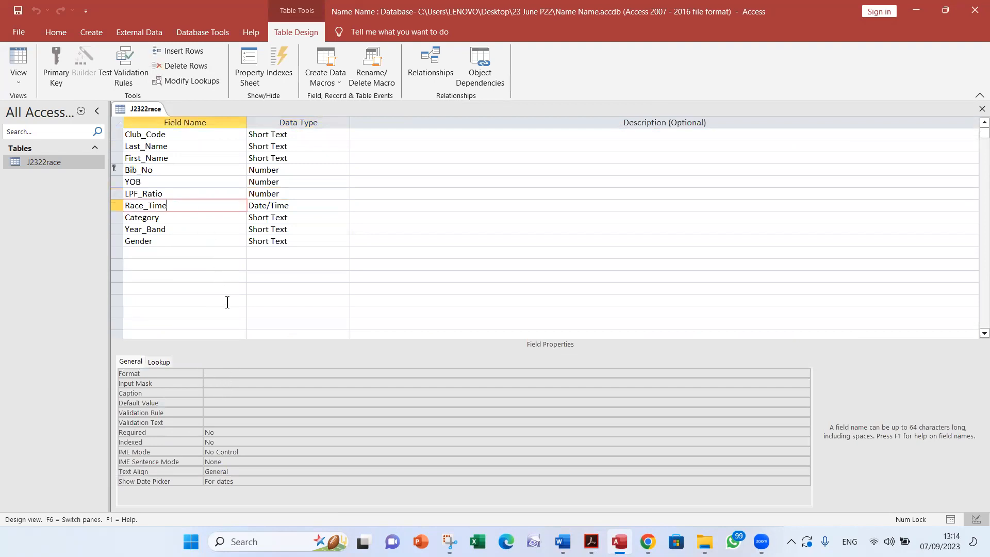
pyautogui.click(236, 374)
pyautogui.click(805, 372)
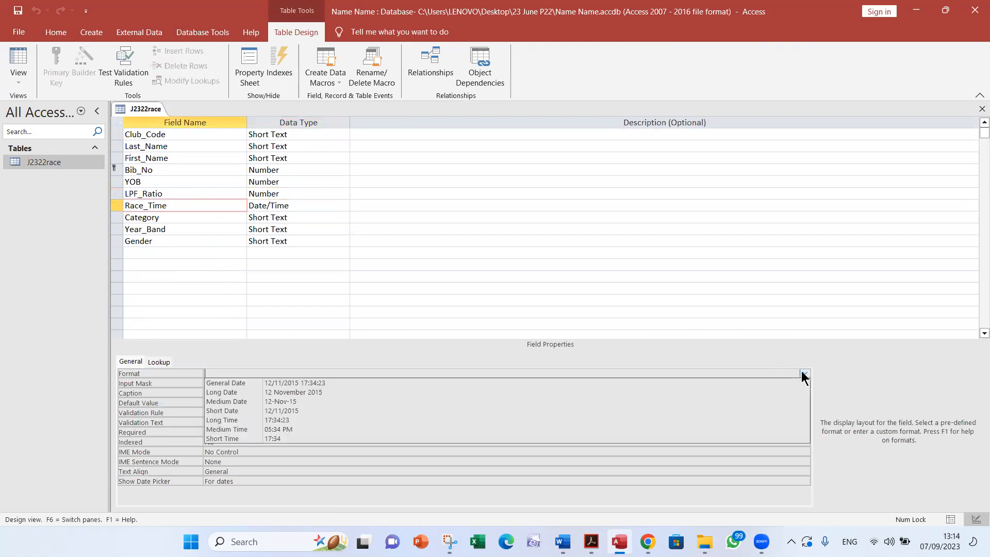
pyautogui.click(356, 419)
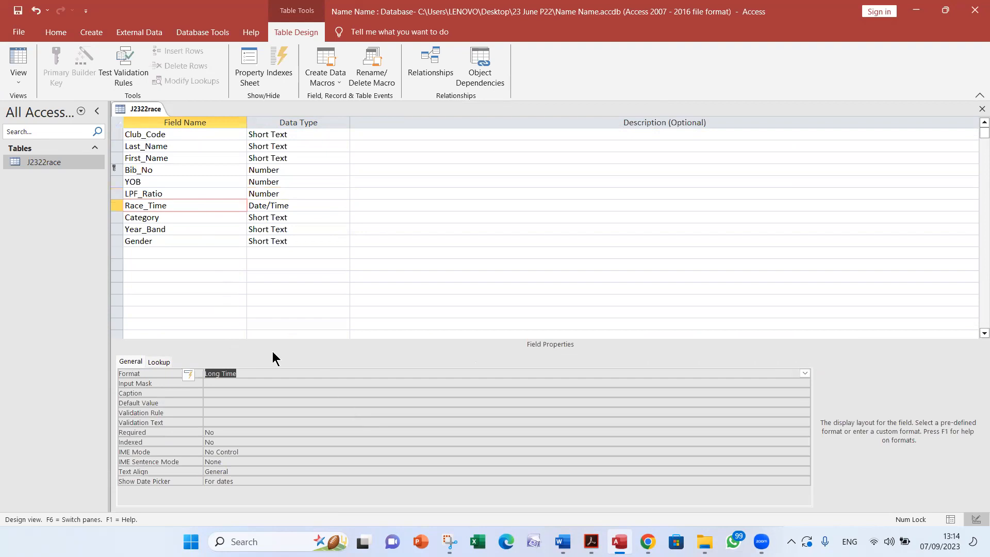
# Step: Save the table design and check the Race_Time column in Datasheet view
pyautogui.click(18, 10)
pyautogui.click(19, 59)
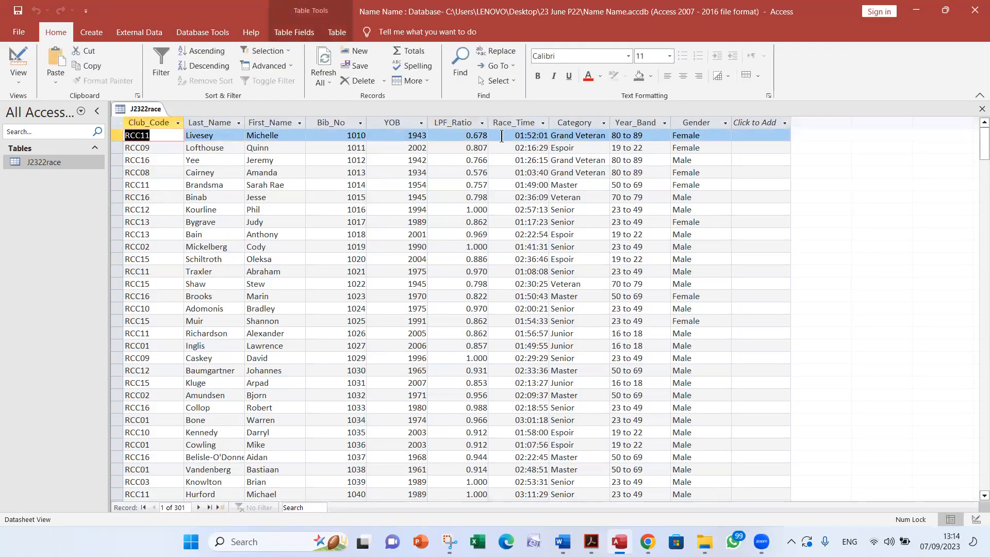
pyautogui.click(524, 124)
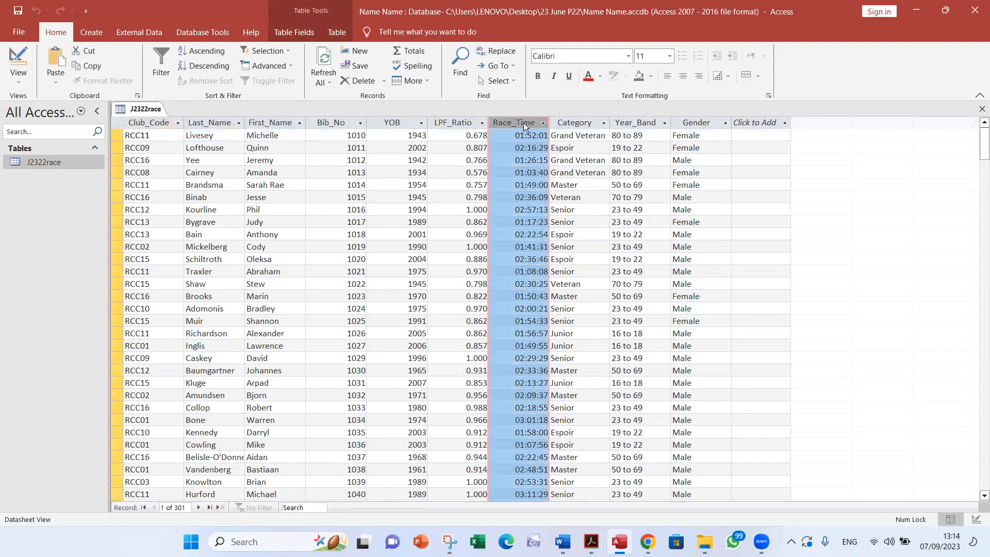
# Step: Review the Display column in the exam paper and read what the evidence screenshot of the table must show
pyautogui.hotkey('alt', 'Tab')
pyautogui.click(517, 262)
pyautogui.scroll(5, 515, 263)
pyautogui.scroll(-1, 567, 216)
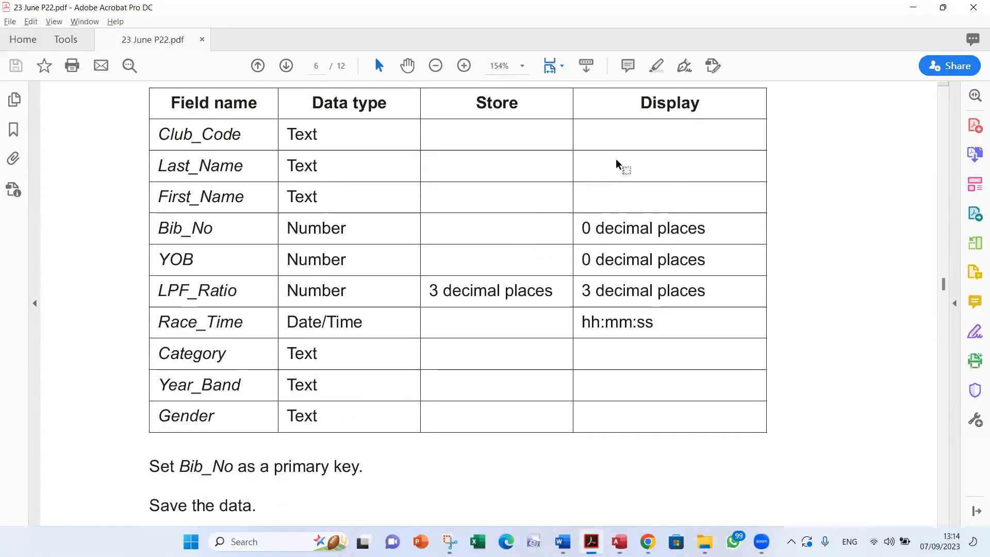
pyautogui.doubleClick(664, 103)
pyautogui.scroll(-5, 675, 298)
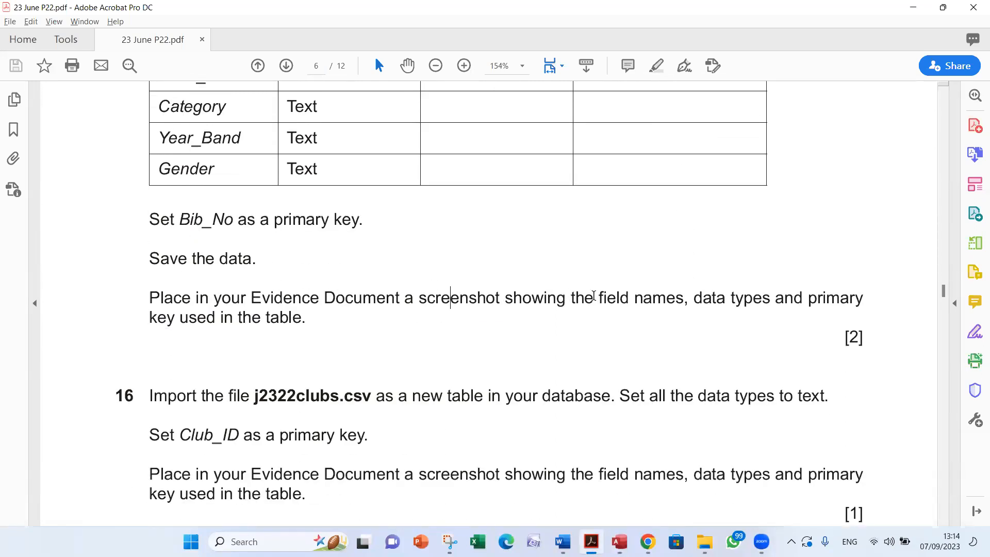
pyautogui.moveTo(598, 298); pyautogui.dragTo(770, 299)
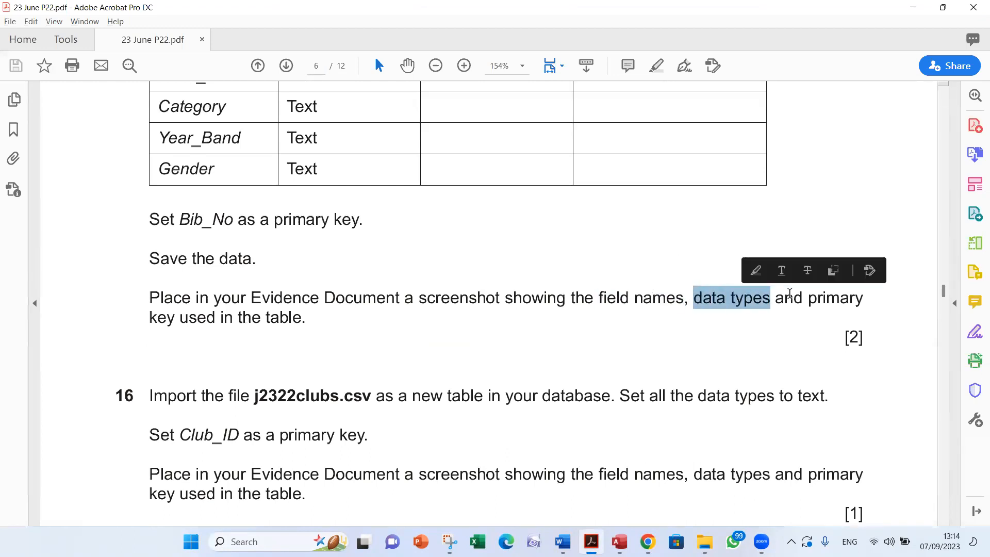
# Step: Open J2322race in Design view in Access and capture a screenshot of its field names, data types and primary key
pyautogui.hotkey('alt', 'Tab')
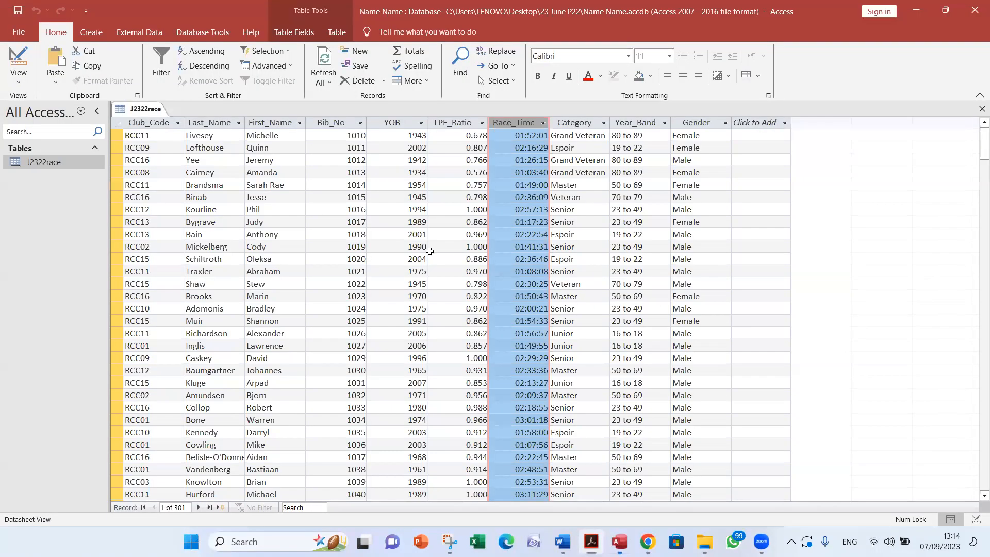
pyautogui.click(19, 59)
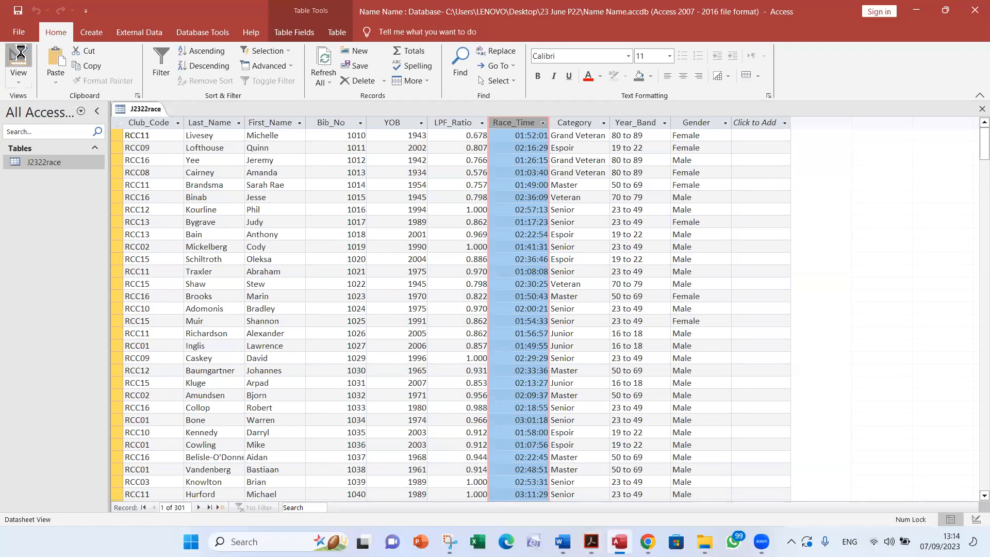
pyautogui.click(181, 244)
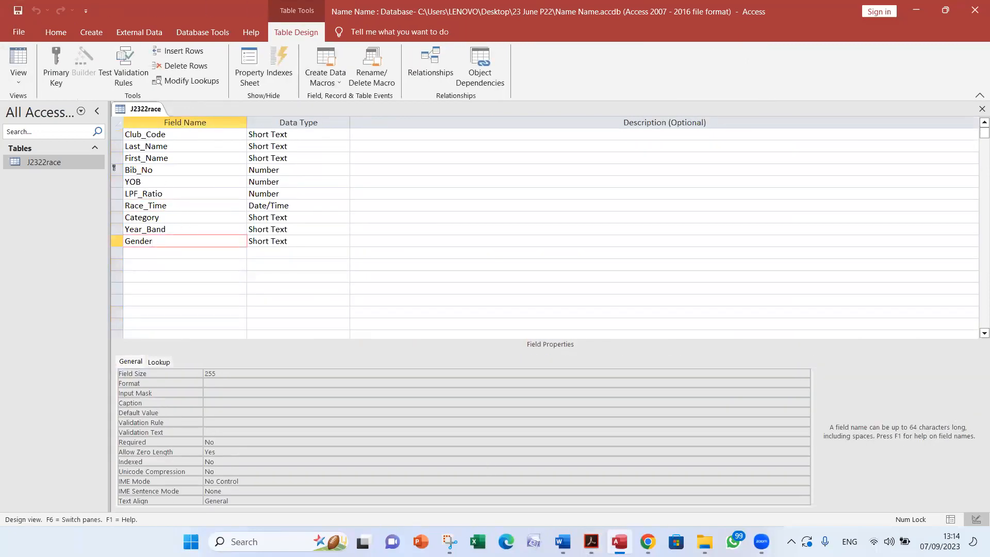
pyautogui.click(450, 541)
pyautogui.click(356, 151)
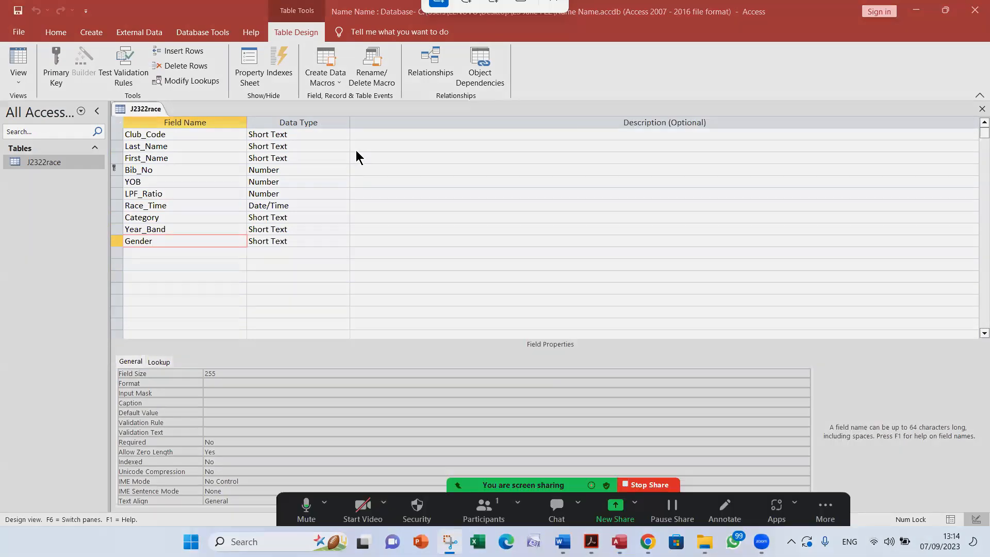
pyautogui.moveTo(1, 0); pyautogui.dragTo(354, 255)
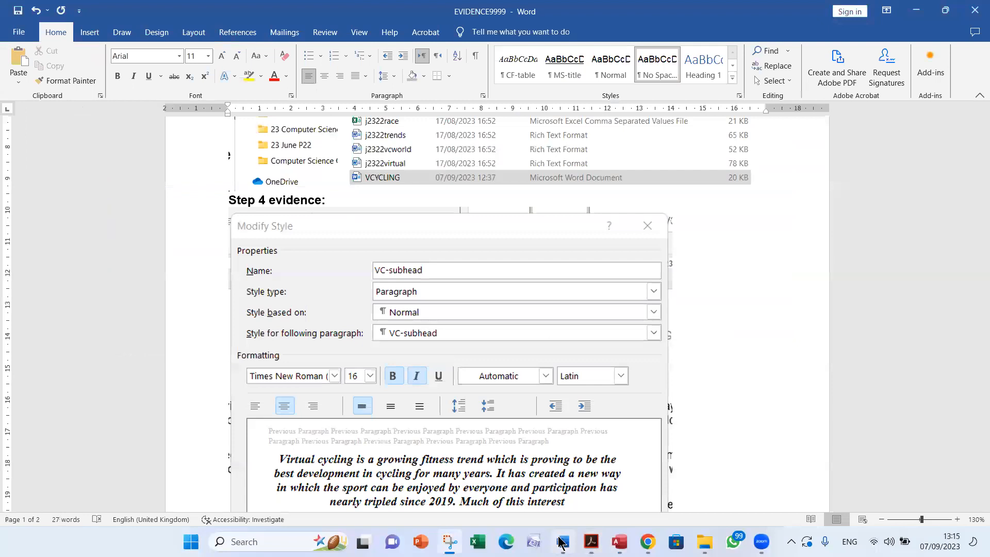
# Step: Paste the screenshot under Step 15 evidence in the Word document EVIDENCE9999, save it and return to the exam paper
pyautogui.click(562, 541)
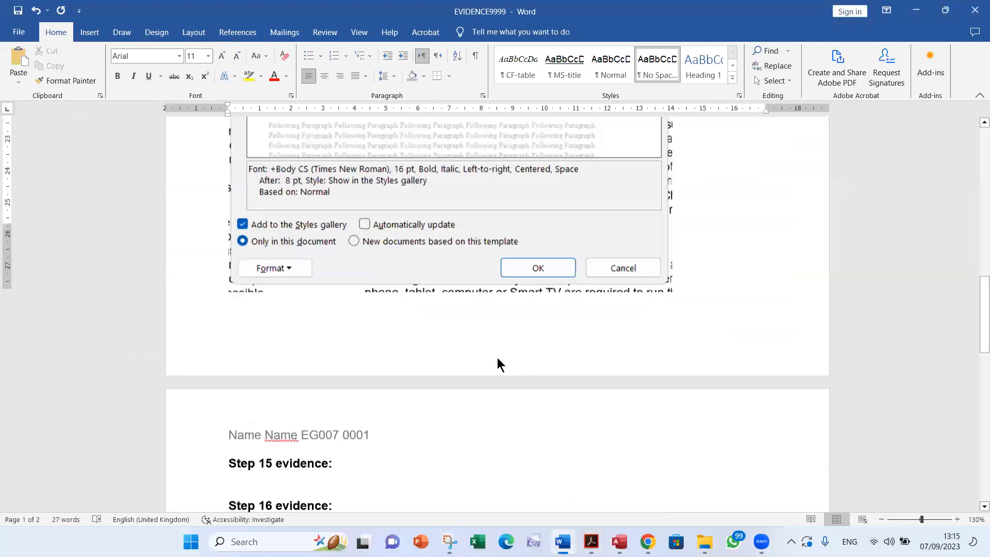
pyautogui.click(241, 278)
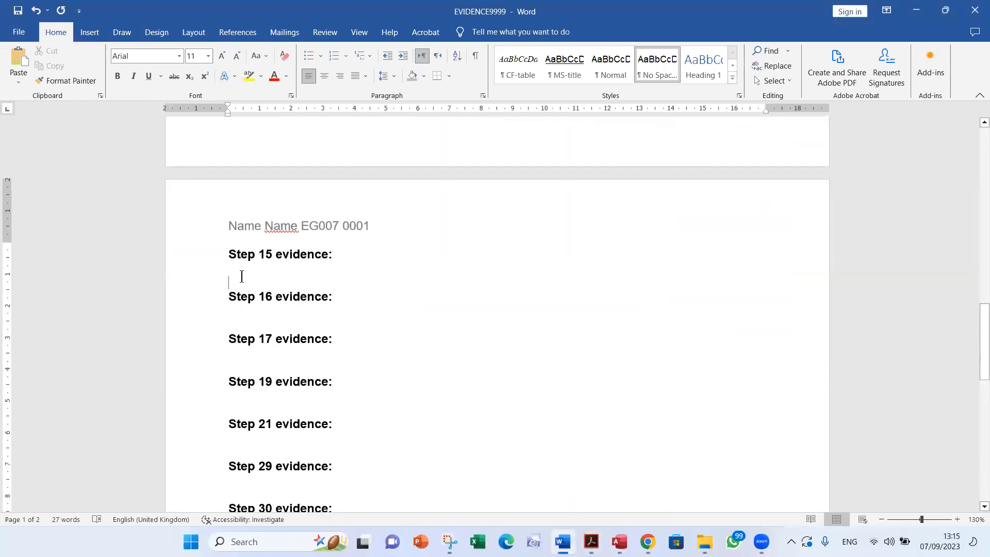
pyautogui.click(19, 61)
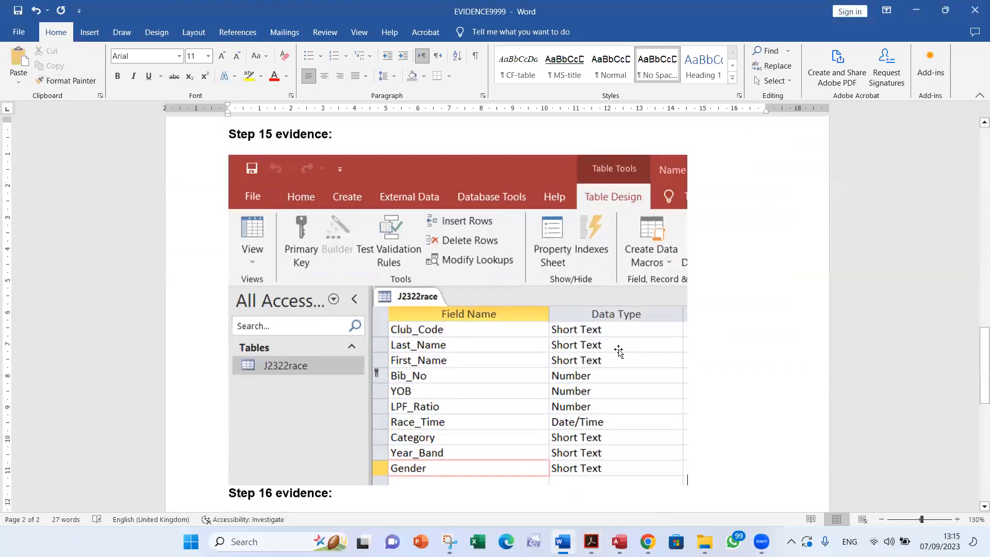
pyautogui.click(19, 11)
pyautogui.click(591, 541)
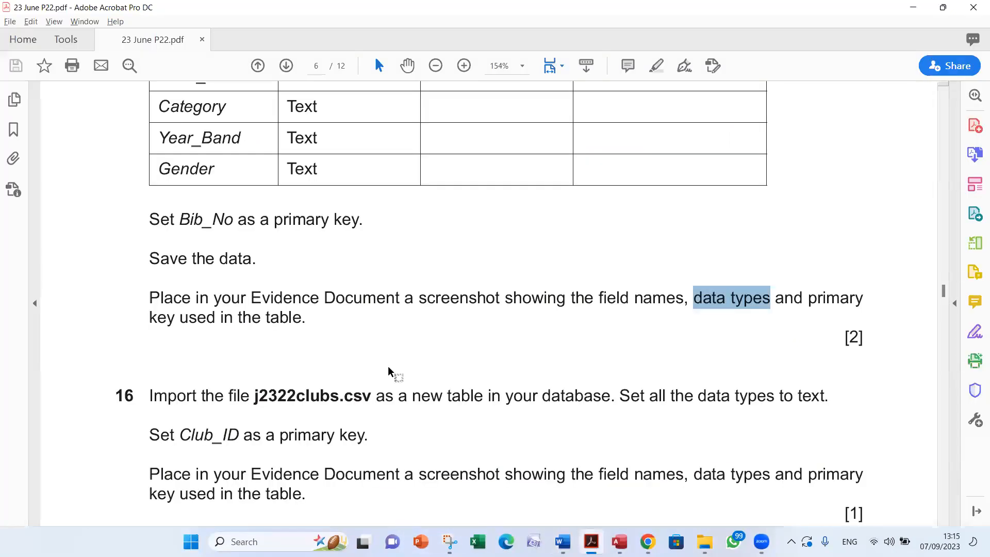
# Step: Read question 16 in the exam paper, switch to Access and close the J2322race table
pyautogui.scroll(-5, 390, 371)
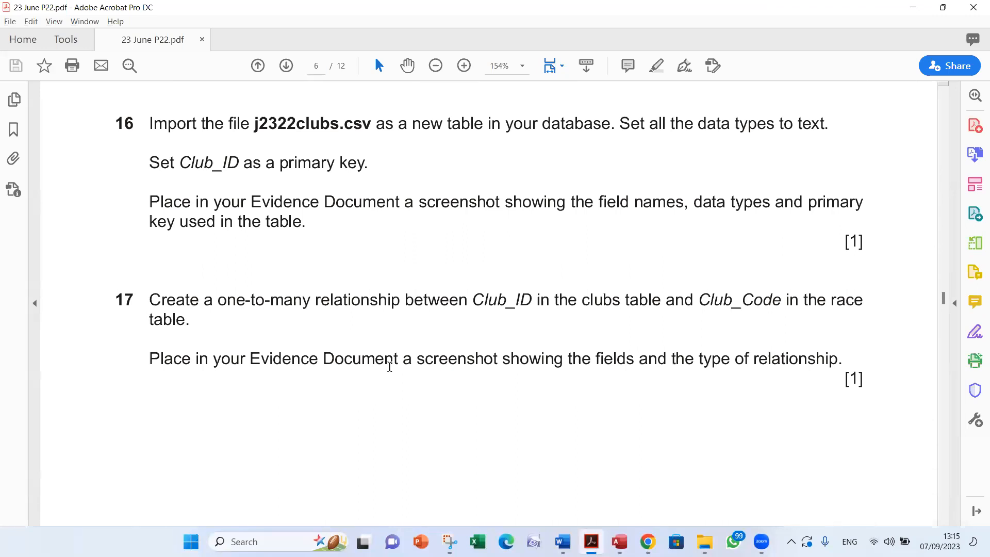
pyautogui.hotkey('alt', 'Tab')
pyautogui.hotkey('alt', 'Tab')
pyautogui.hotkey('alt', 'Tab')
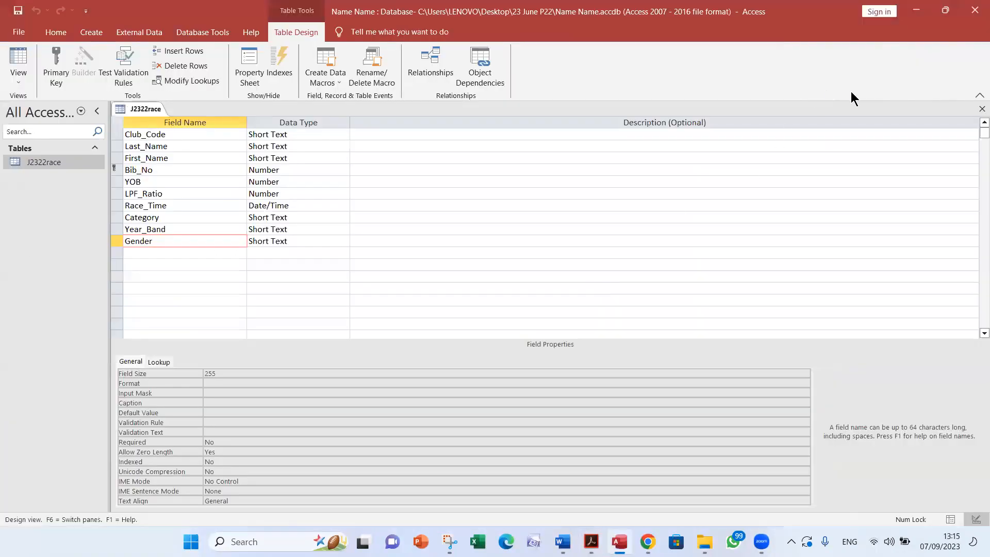
pyautogui.click(981, 108)
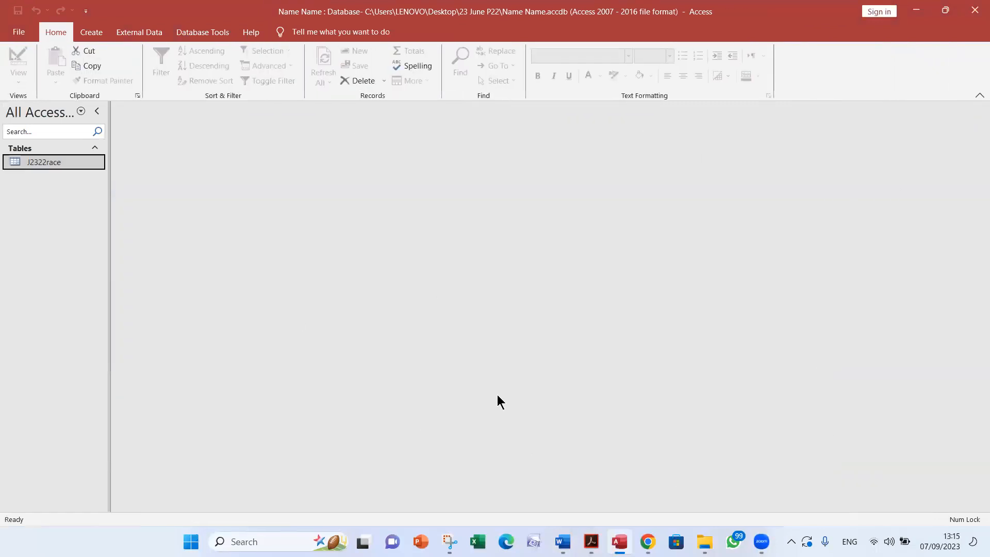
# Step: Start a text file import into a new table using j2322clubs from the 23 June P22 folder as the source
pyautogui.click(137, 32)
pyautogui.click(34, 79)
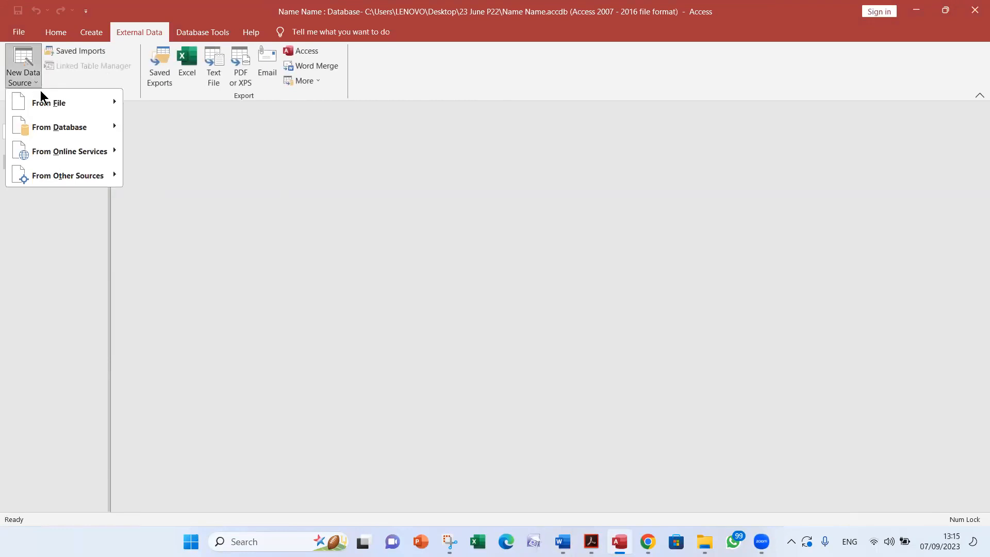
pyautogui.moveTo(52, 103)
pyautogui.click(173, 173)
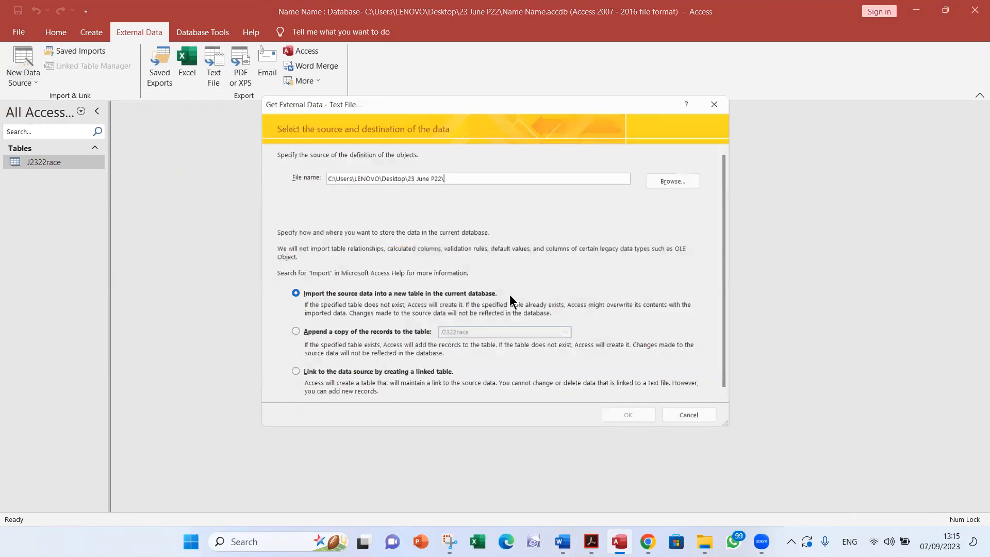
pyautogui.hotkey('alt', 'Tab')
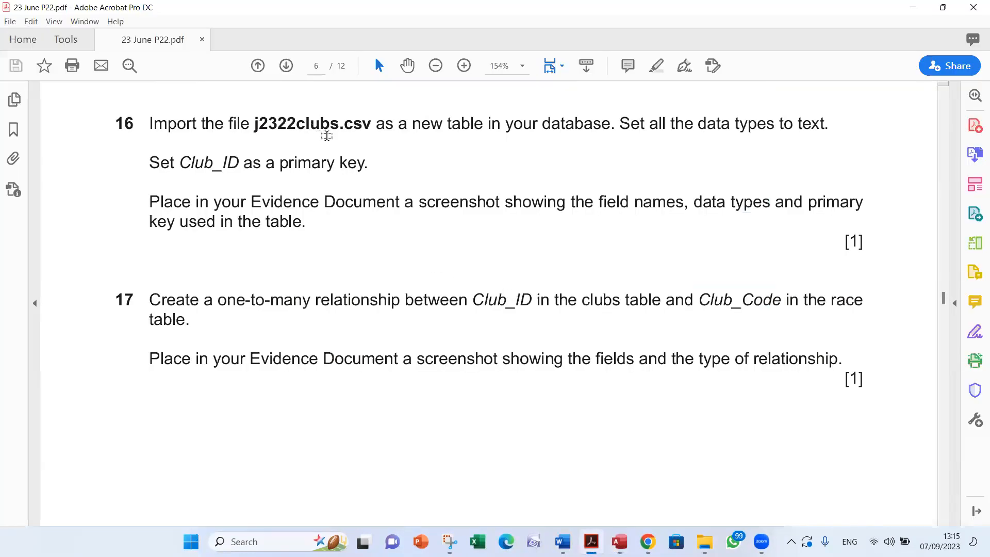
pyautogui.hotkey('alt', 'Tab')
pyautogui.click(684, 175)
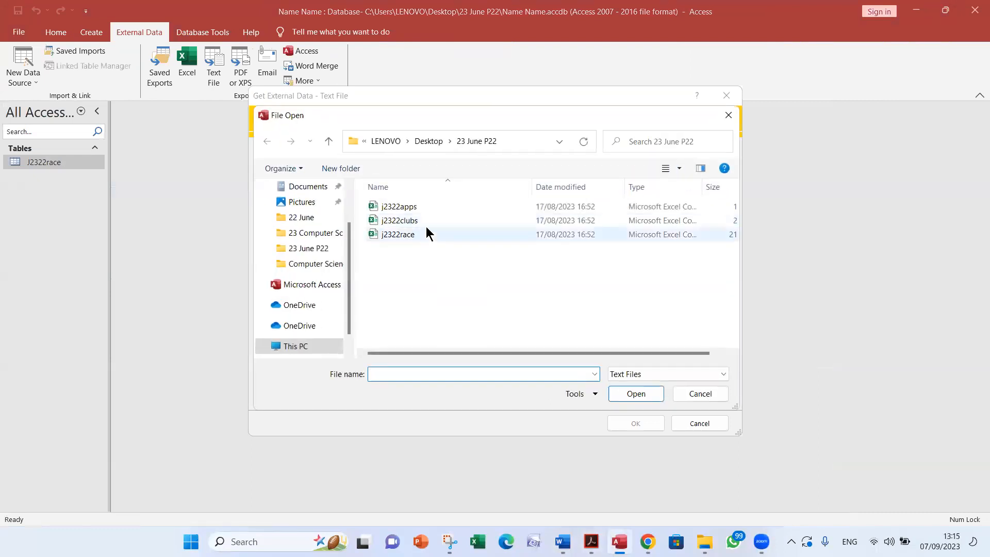
pyautogui.click(425, 221)
pyautogui.click(637, 395)
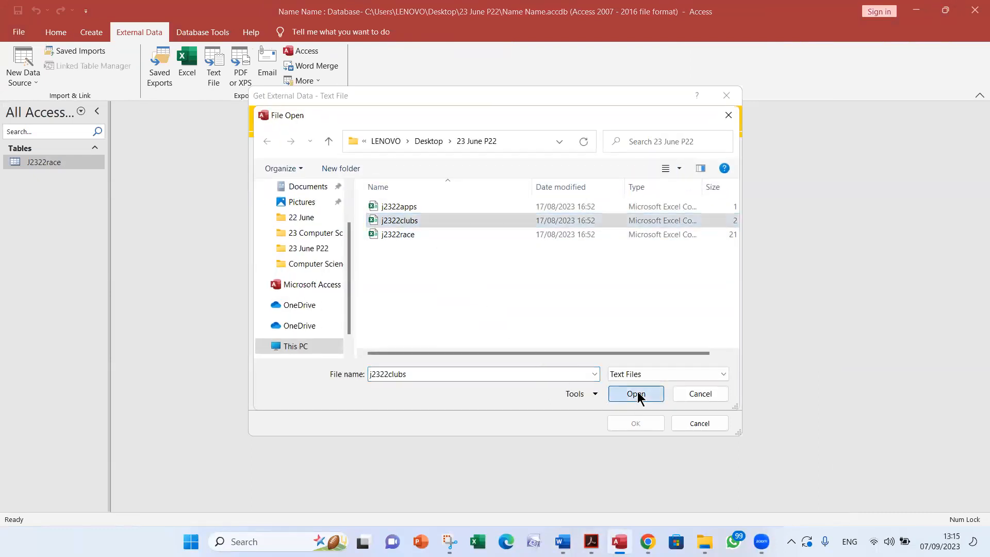
pyautogui.click(636, 422)
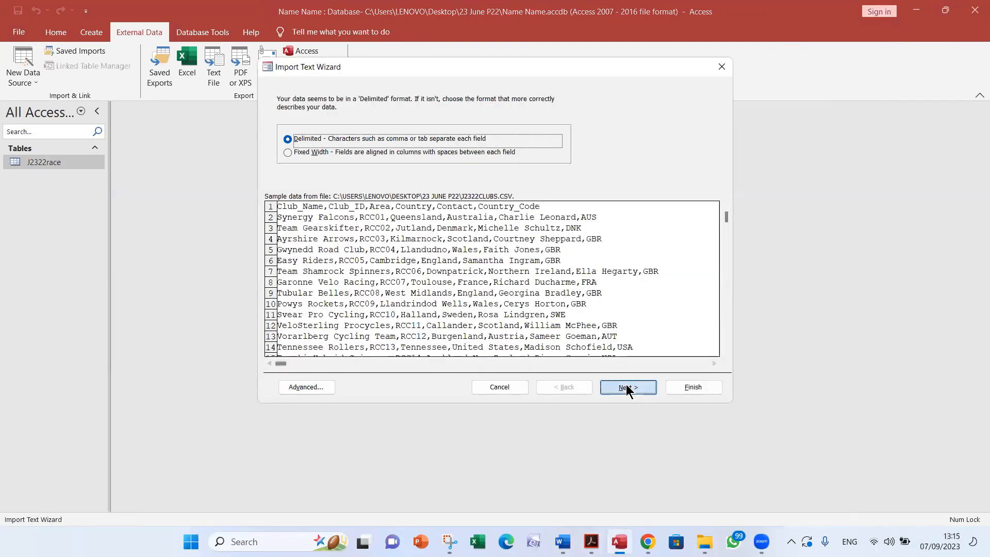
# Step: Keep the import comma-delimited and treat the first row as field names
pyautogui.click(628, 390)
pyautogui.click(308, 162)
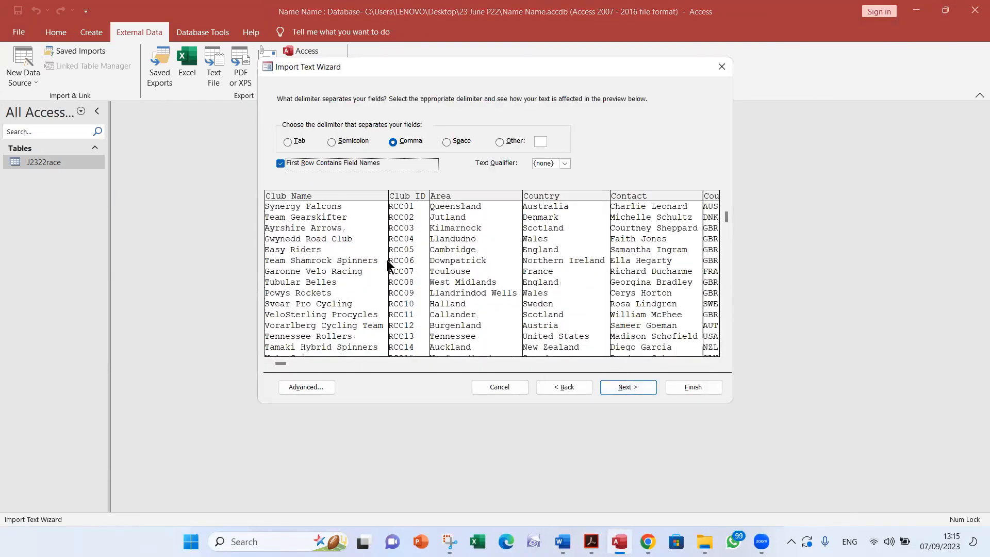
pyautogui.click(634, 391)
# Step: Check in the import specification that every clubs field has the Short Text data type required by the exam paper, and accept it
pyautogui.click(330, 390)
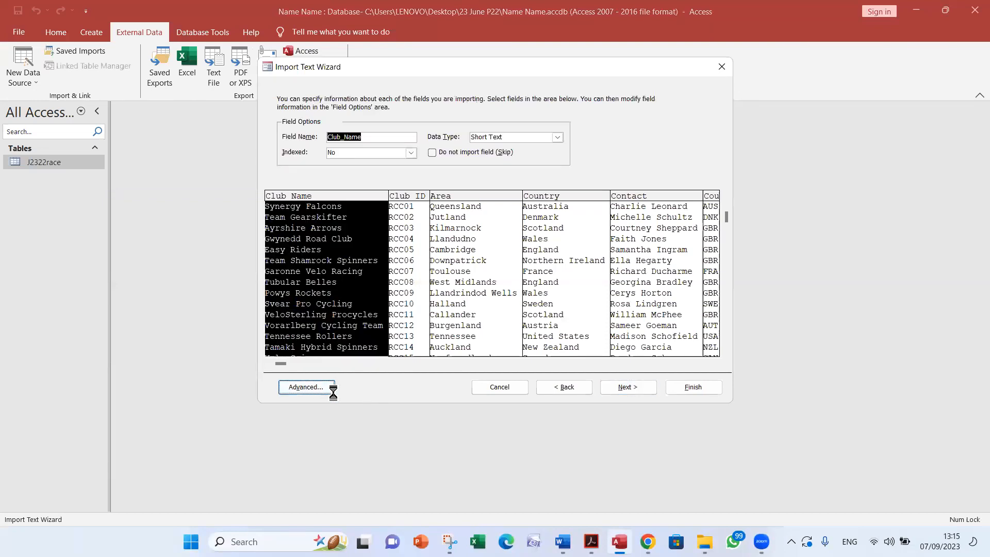
pyautogui.press('super+Tab')
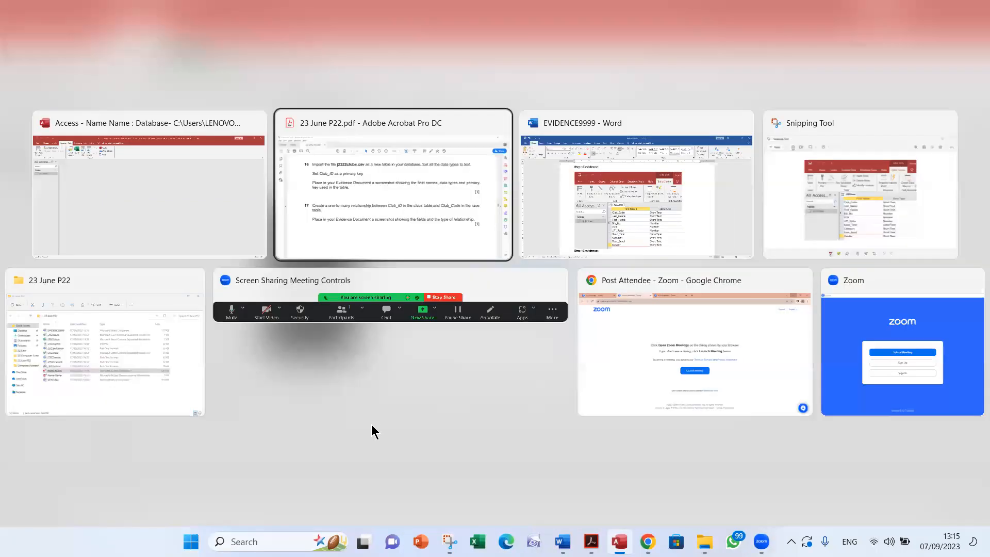
pyautogui.click(391, 185)
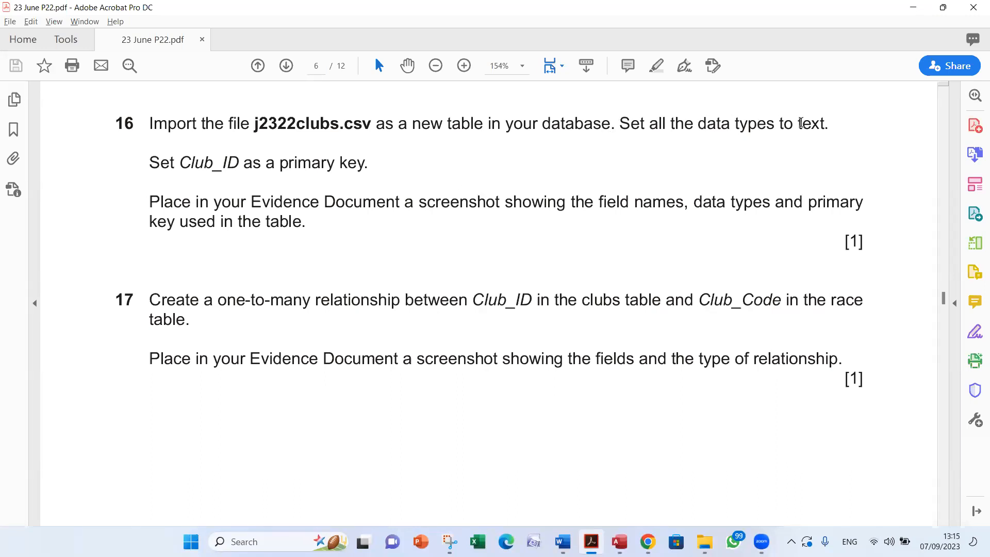
pyautogui.hotkey('alt', 'Tab')
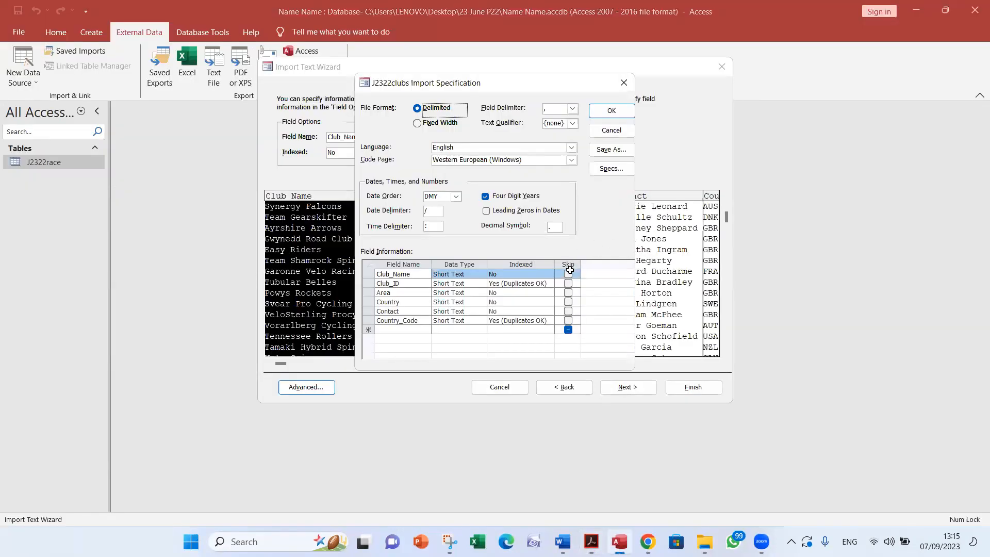
pyautogui.click(613, 112)
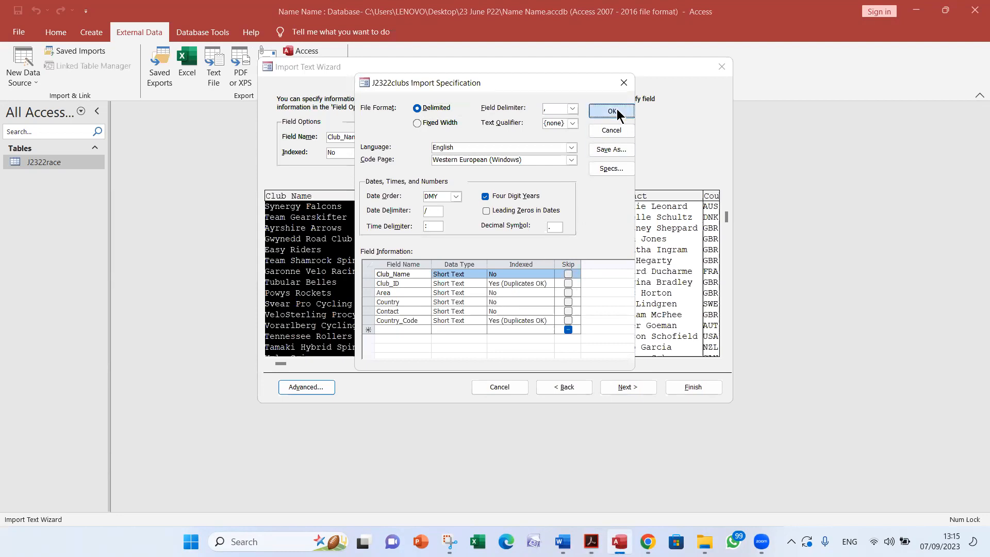
pyautogui.click(634, 390)
# Step: Check the required key in the exam paper and choose Club_ID as the primary key for the imported table
pyautogui.hotkey('alt', 'Tab')
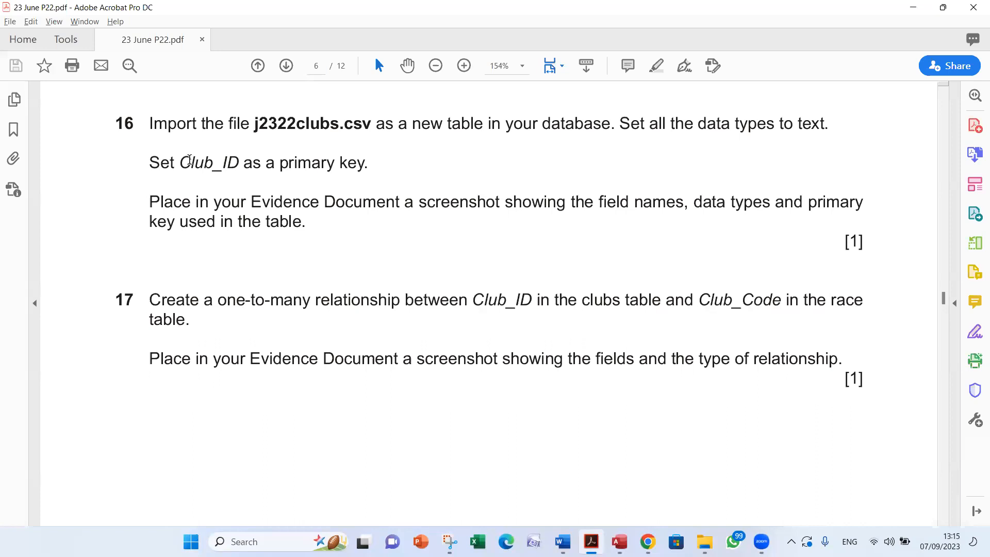
pyautogui.hotkey('alt', 'Tab')
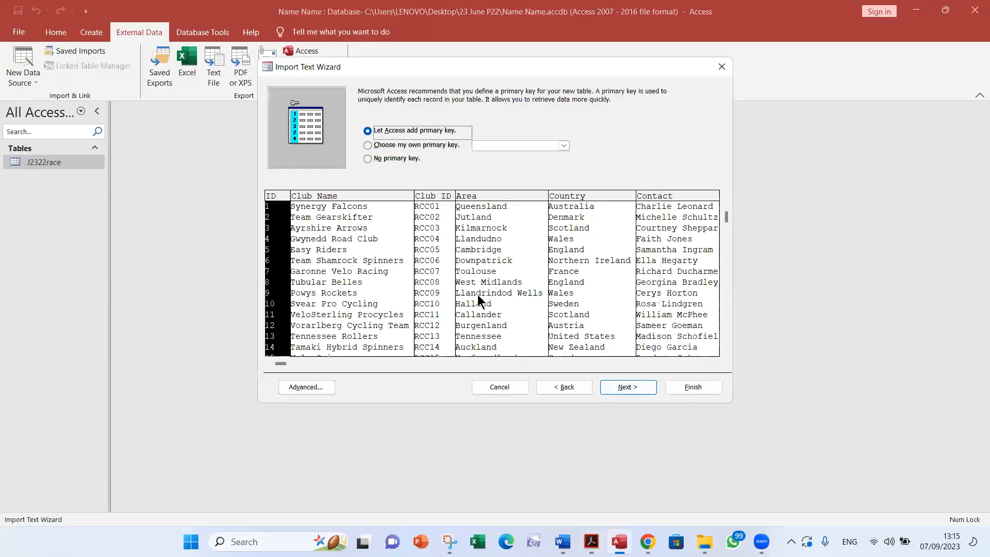
pyautogui.click(405, 145)
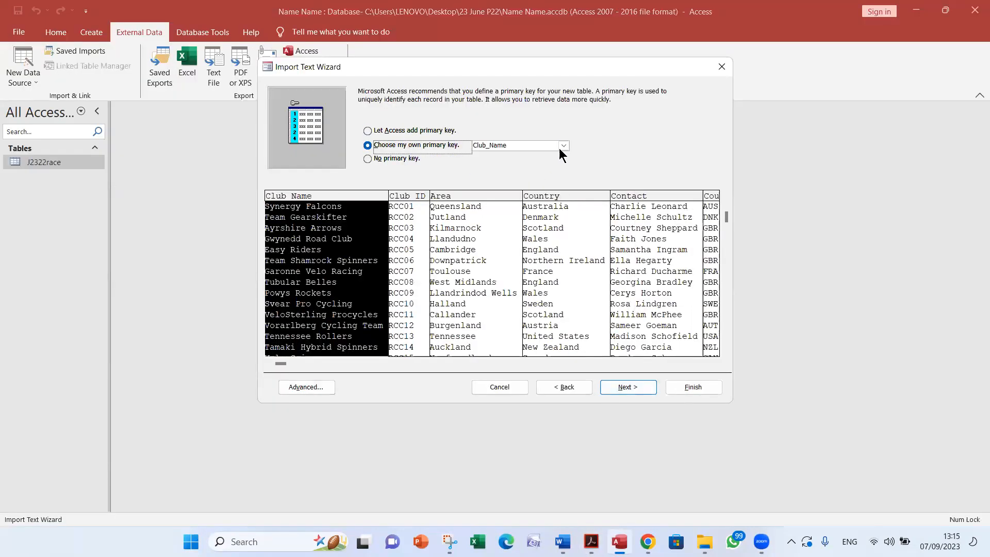
pyautogui.click(563, 146)
pyautogui.click(531, 165)
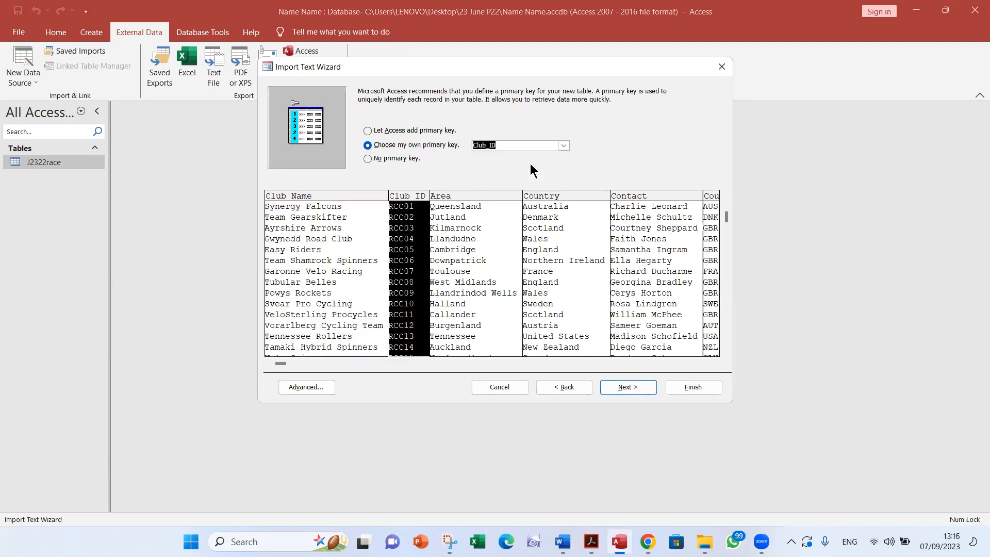
# Step: Recheck question 16 and finish importing the J2322clubs table without saving the import steps
pyautogui.hotkey('alt', 'Tab')
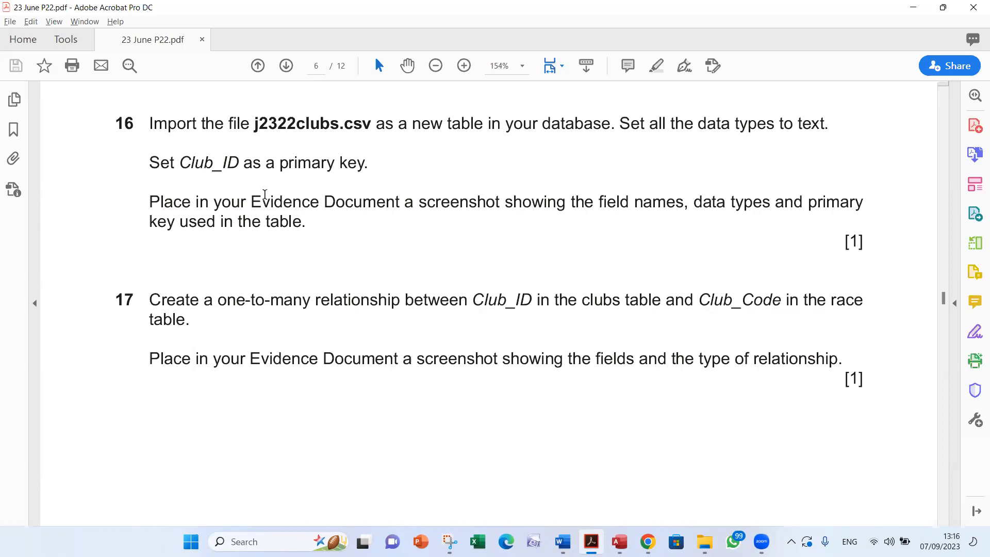
pyautogui.hotkey('alt', 'Tab')
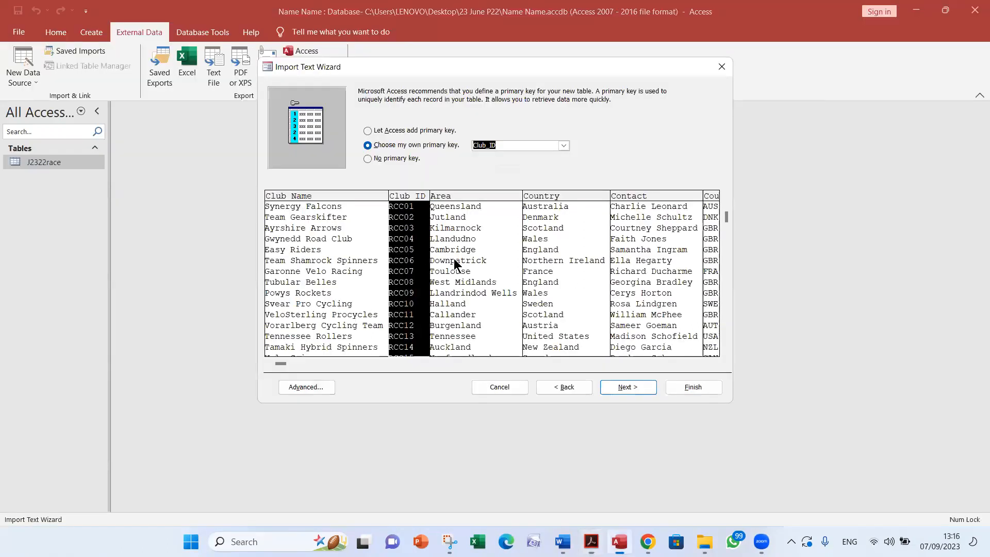
pyautogui.click(618, 388)
pyautogui.click(676, 386)
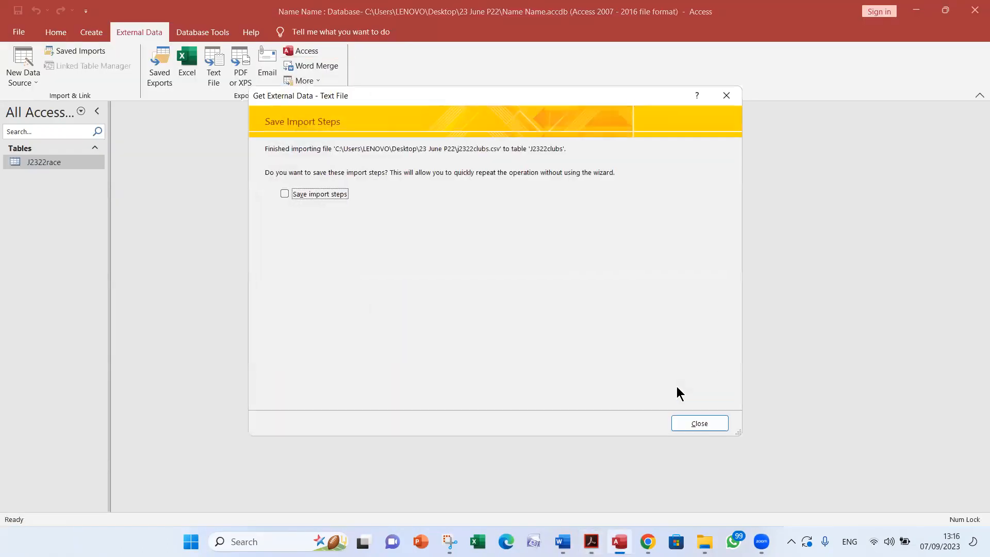
pyautogui.click(697, 423)
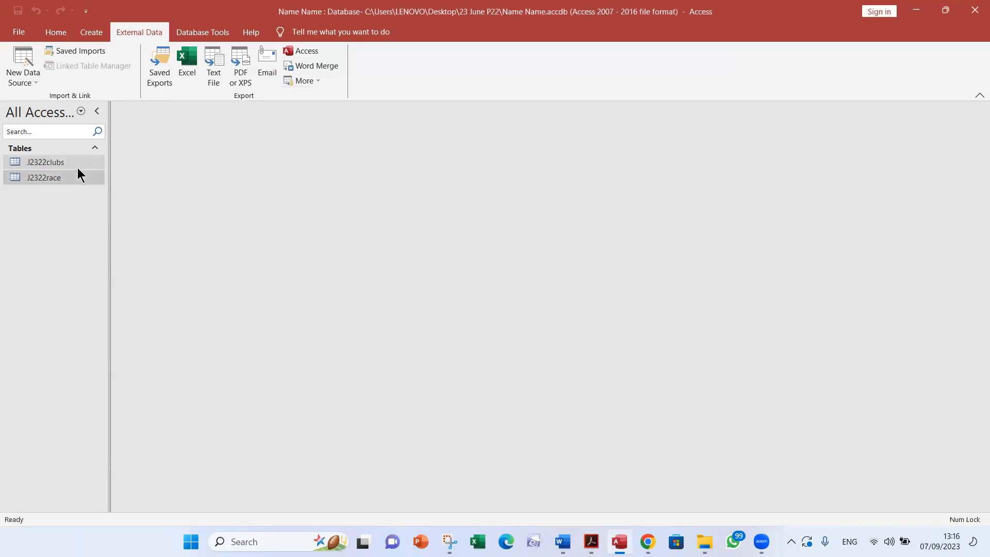
# Step: Open J2322clubs in Design view and capture a screenshot of its field names, data types and primary key
pyautogui.doubleClick(78, 163)
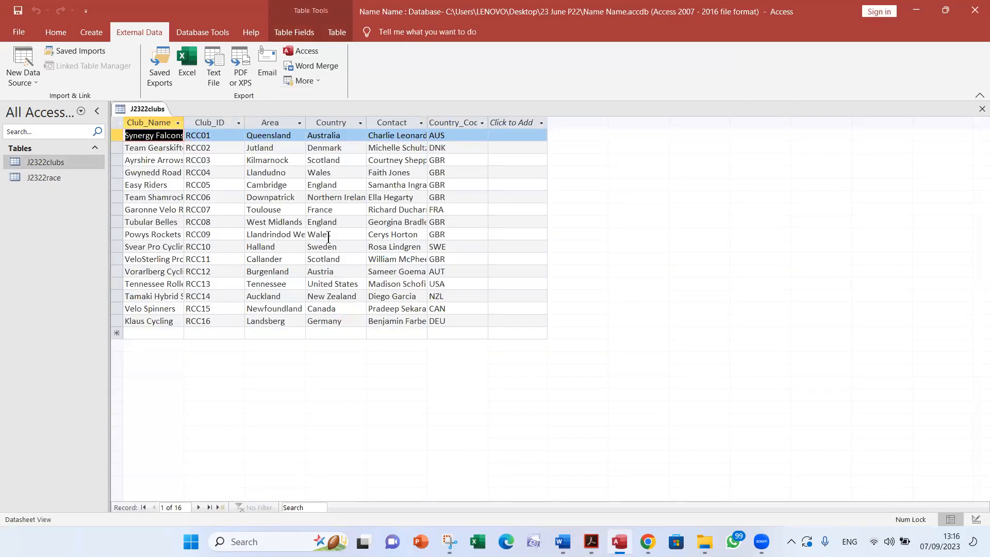
pyautogui.hotkey('alt', 'Tab')
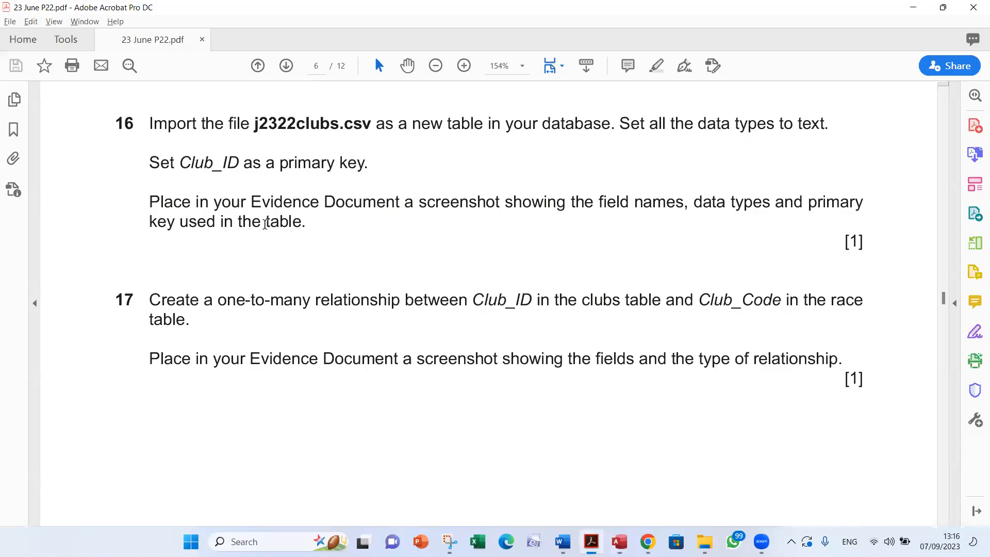
pyautogui.hotkey('alt', 'Tab')
pyautogui.click(54, 33)
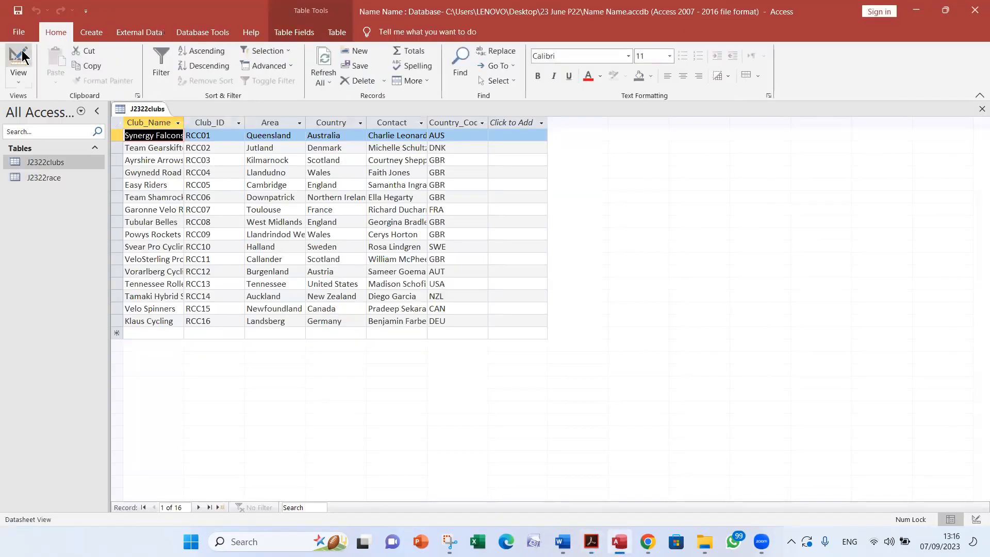
pyautogui.click(21, 56)
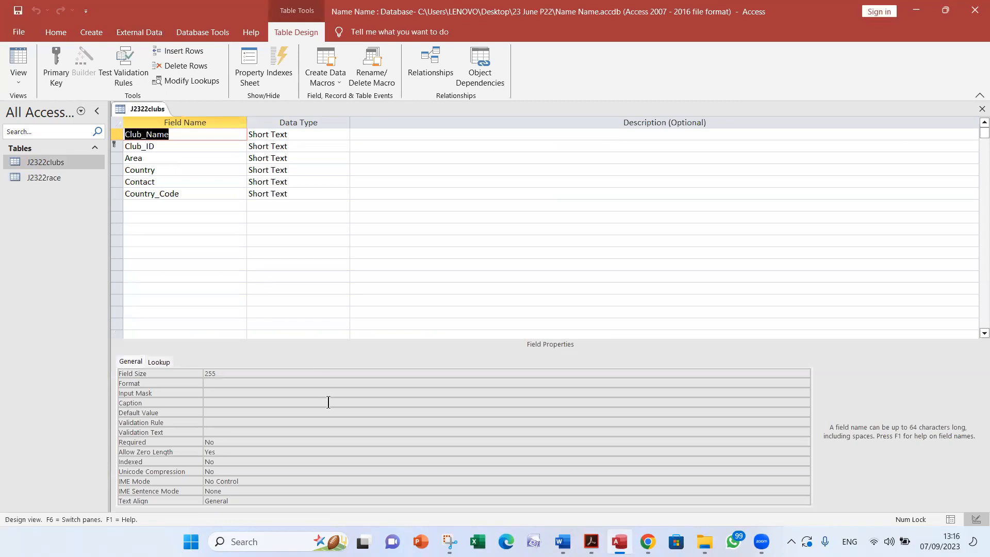
pyautogui.click(450, 541)
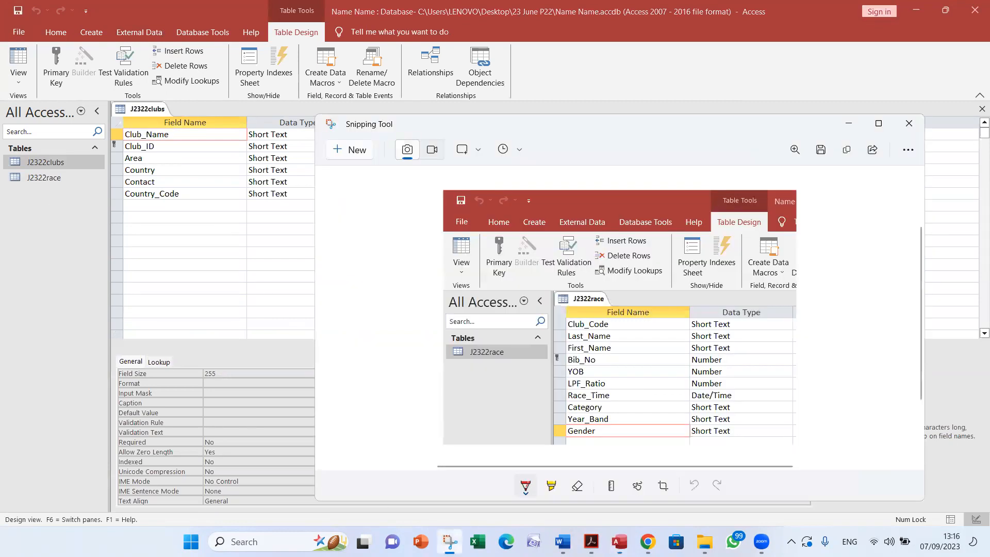
pyautogui.click(357, 149)
pyautogui.moveTo(2, 1); pyautogui.dragTo(321, 210)
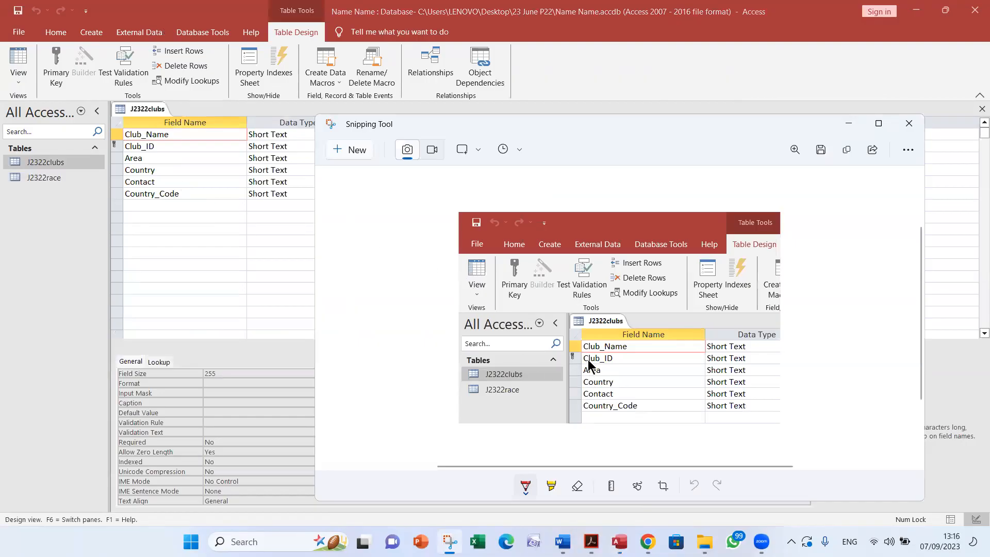
# Step: Paste the screenshot under Step 16 evidence in the Word document EVIDENCE9999
pyautogui.click(558, 541)
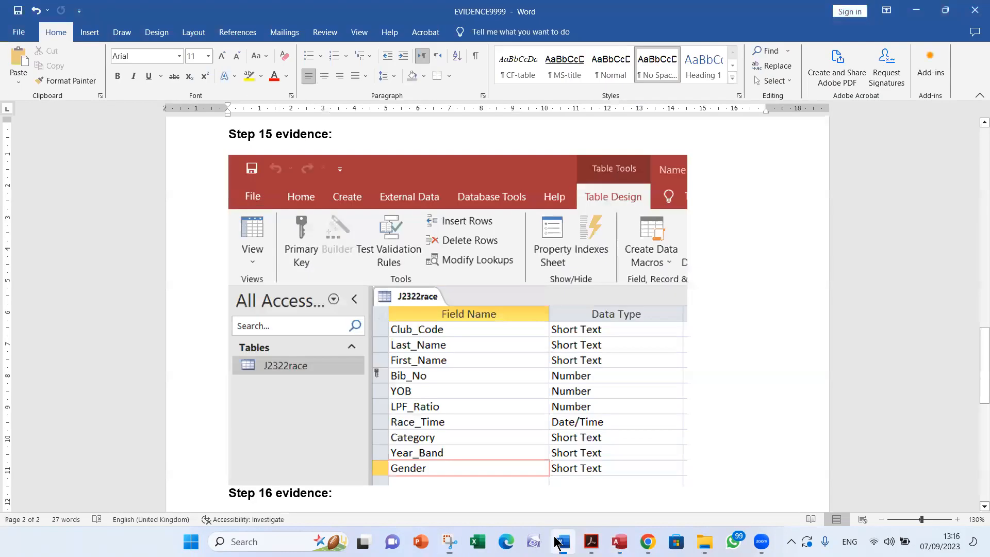
pyautogui.scroll(-3, 258, 310)
pyautogui.click(248, 319)
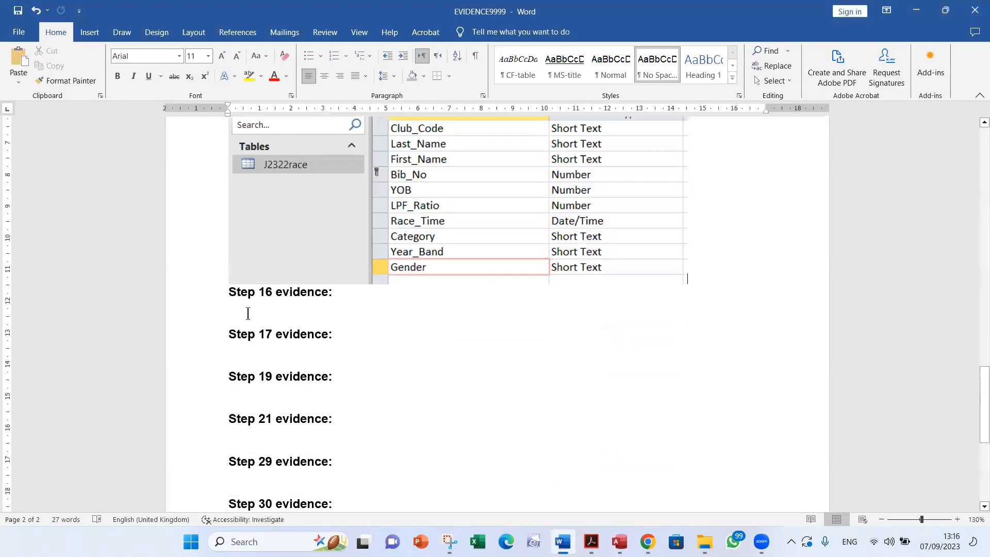
pyautogui.click(16, 61)
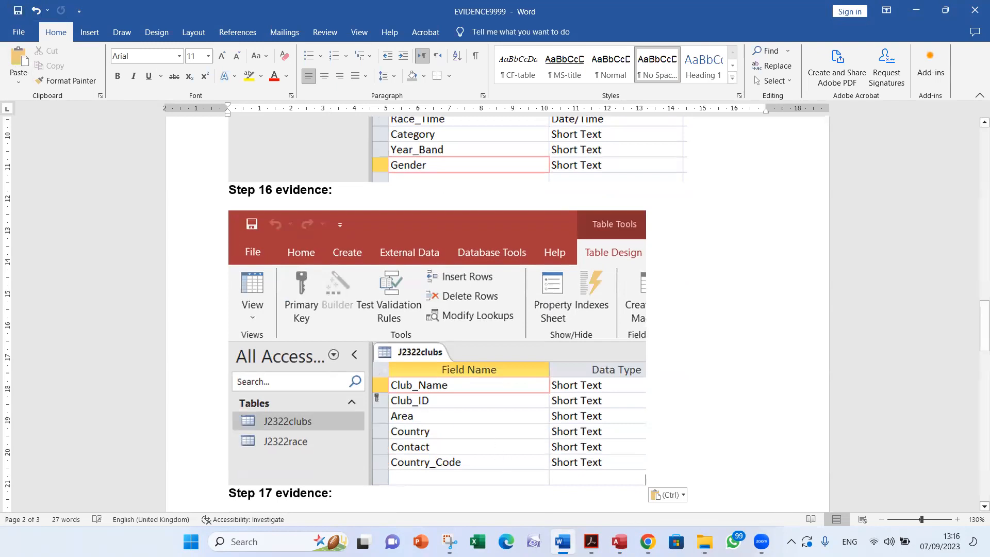
# Step: Read question 17 in the exam paper, return to Access and close the J2322clubs table
pyautogui.hotkey('alt', 'Tab')
pyautogui.scroll(-2, 504, 385)
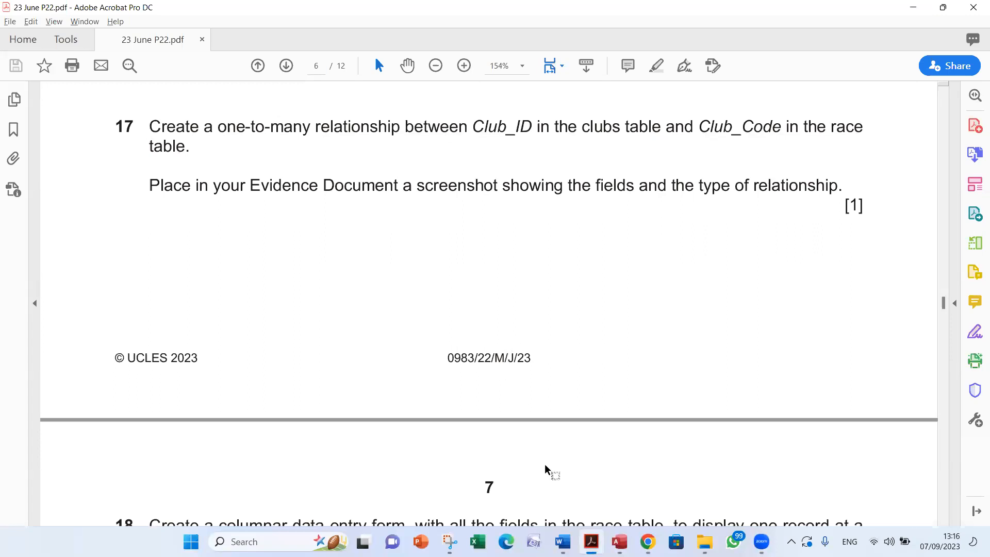
pyautogui.hotkey('alt', 'Tab')
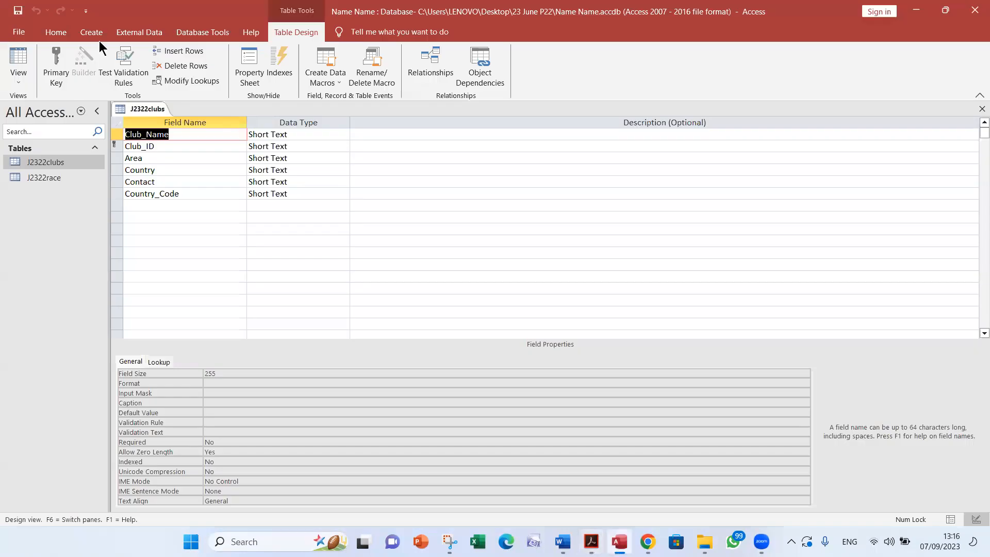
pyautogui.click(981, 109)
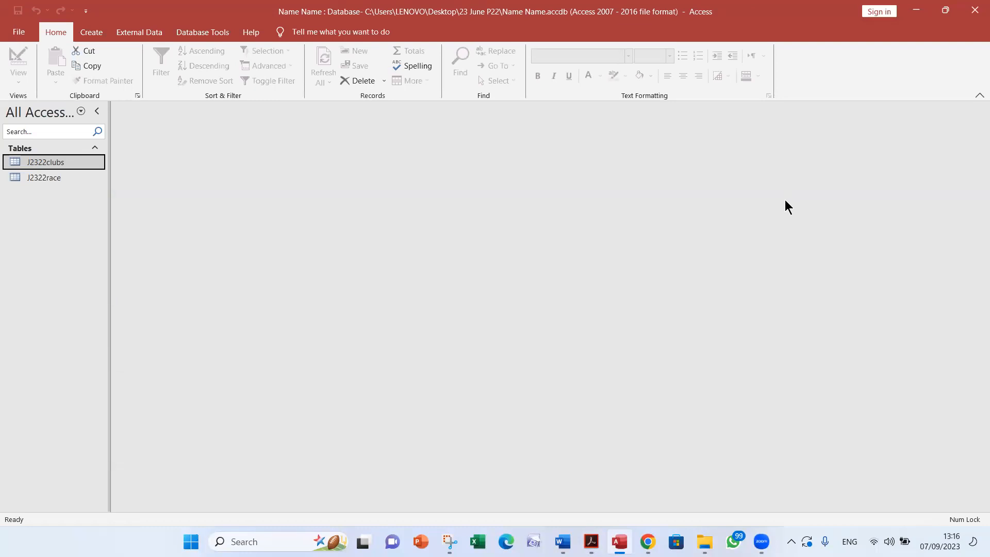
# Step: Recheck question 17 in the exam paper, return to Access and add the J2322clubs and J2322race tables to the Relationships window
pyautogui.hotkey('alt', 'Tab')
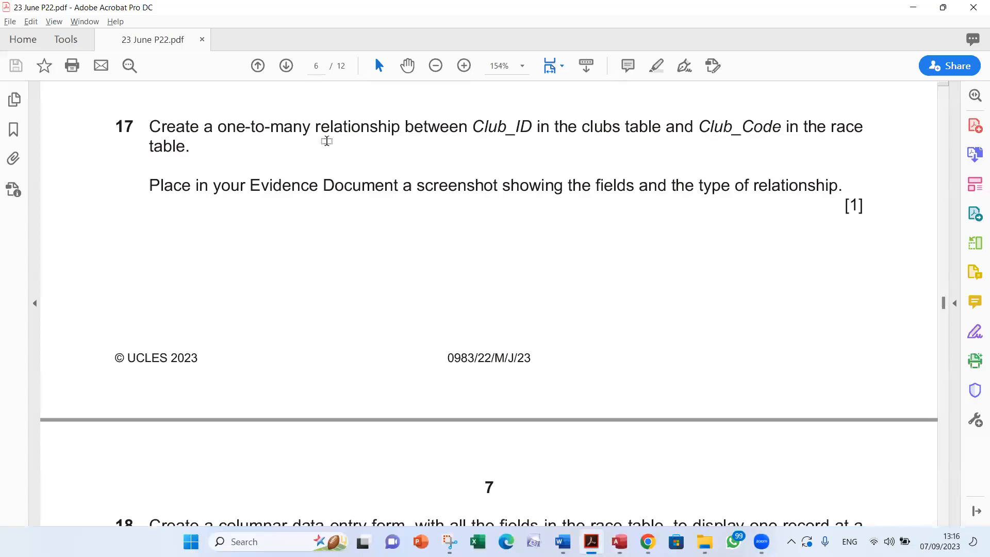
pyautogui.hotkey('alt', 'Tab')
pyautogui.click(197, 33)
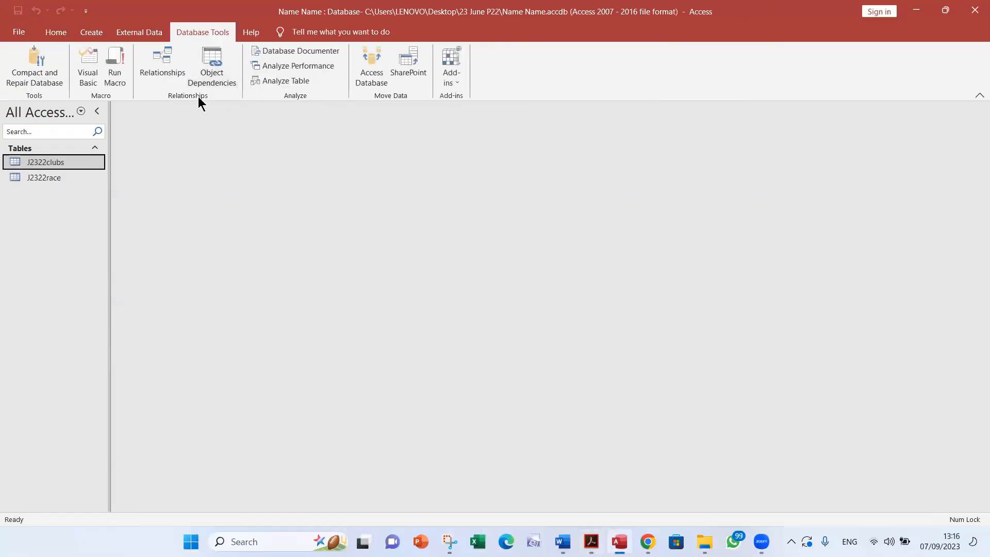
pyautogui.click(158, 76)
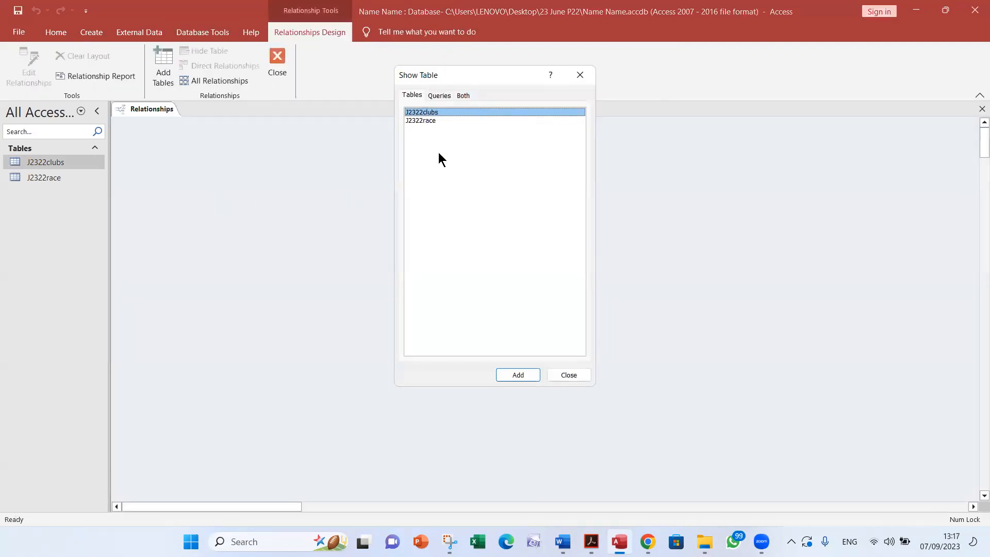
pyautogui.click(459, 120)
pyautogui.keyDown('shift'); pyautogui.click(460, 112); pyautogui.keyUp('shift')
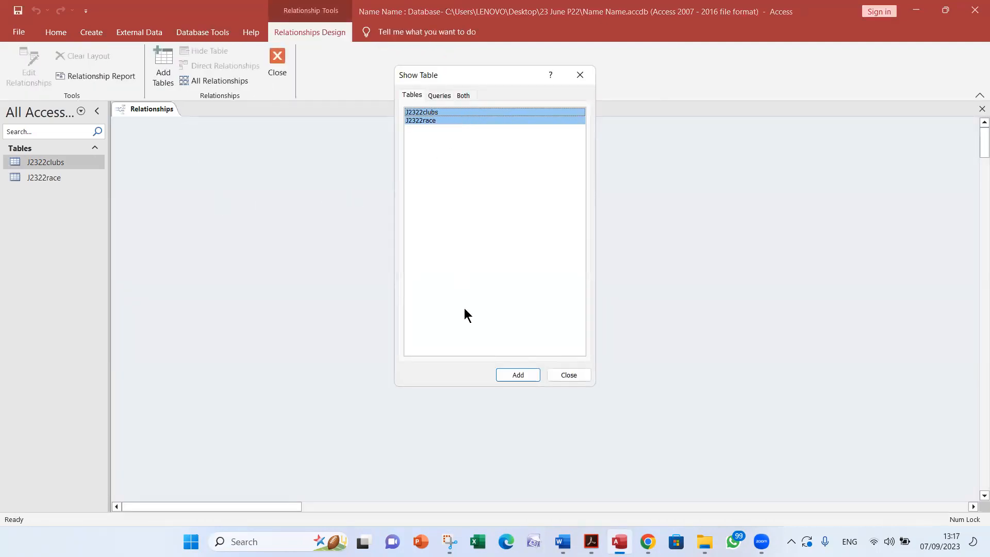
pyautogui.click(517, 374)
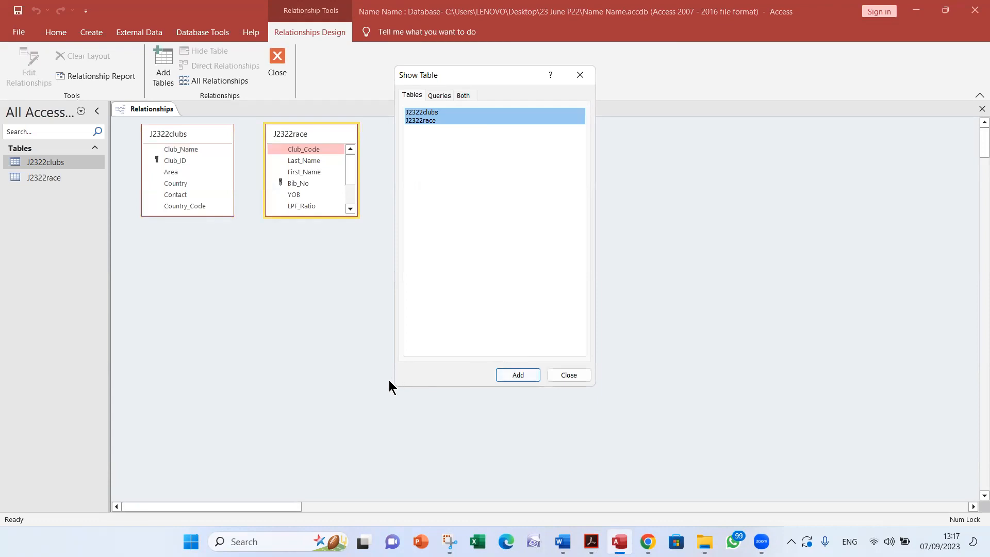
pyautogui.click(567, 374)
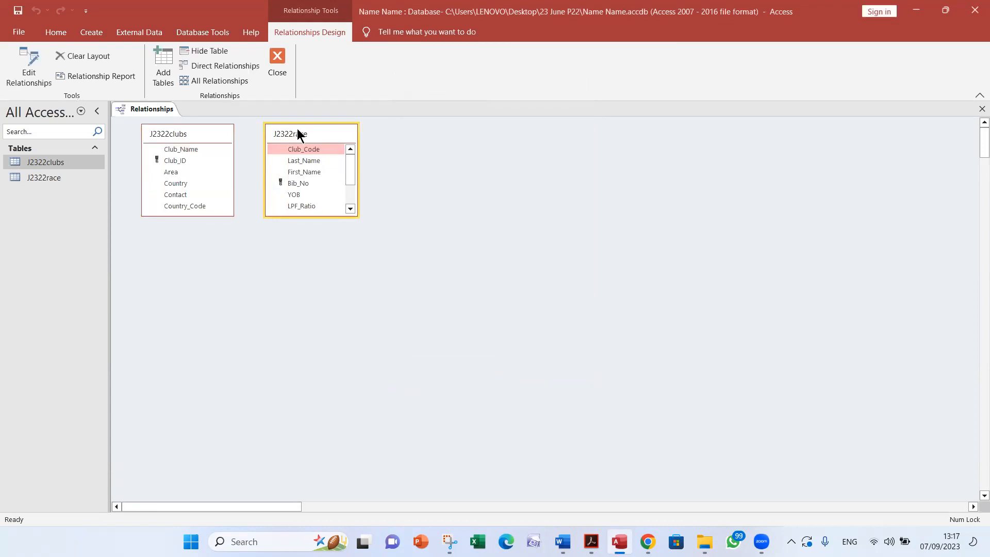
# Step: Space the J2322clubs and J2322race tables apart in the relationships layout and enlarge them to show all fields
pyautogui.moveTo(298, 134); pyautogui.dragTo(407, 214)
pyautogui.click(183, 136)
pyautogui.moveTo(184, 137); pyautogui.dragTo(242, 171)
pyautogui.moveTo(411, 204); pyautogui.dragTo(421, 181)
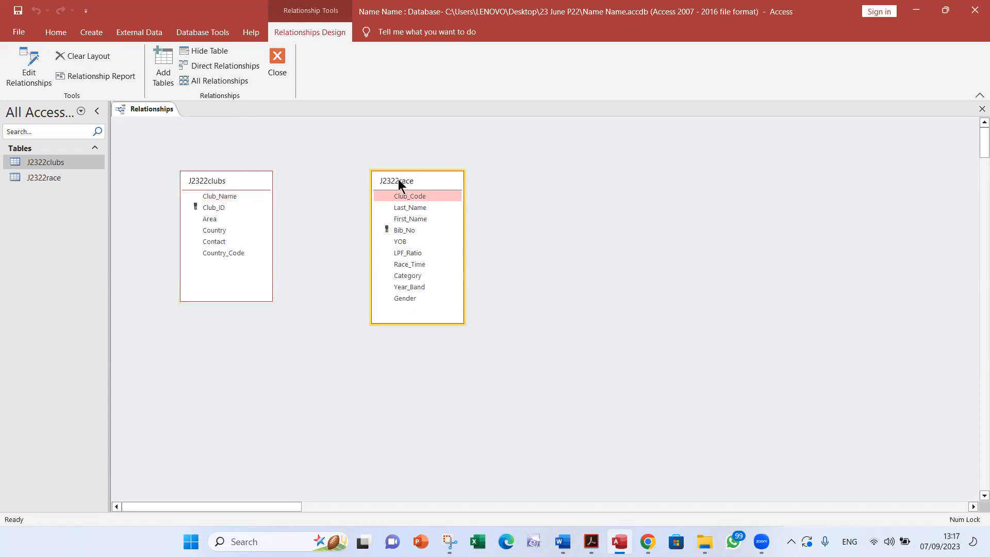
# Step: Reread question 17 in the exam paper and create a one-to-many relationship between Club_ID in J2322clubs and Club_Code in J2322race in Access
pyautogui.hotkey('alt', 'Tab')
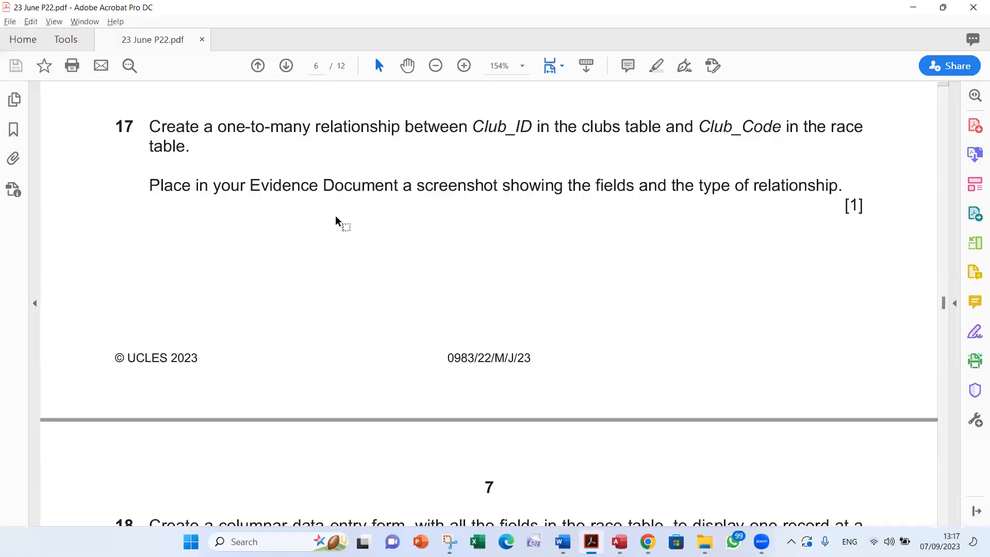
pyautogui.moveTo(216, 126); pyautogui.dragTo(312, 138)
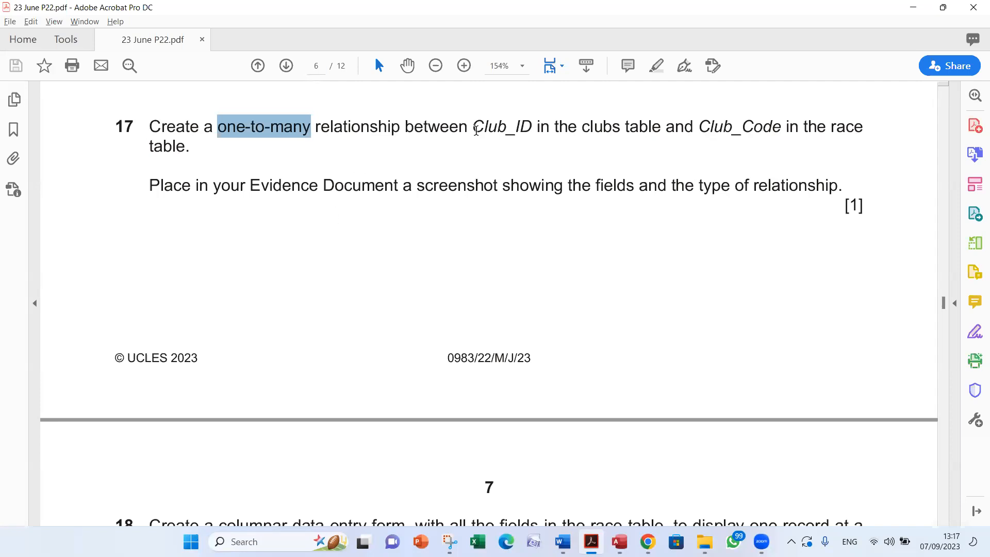
pyautogui.moveTo(475, 130); pyautogui.dragTo(506, 129)
pyautogui.click(566, 127)
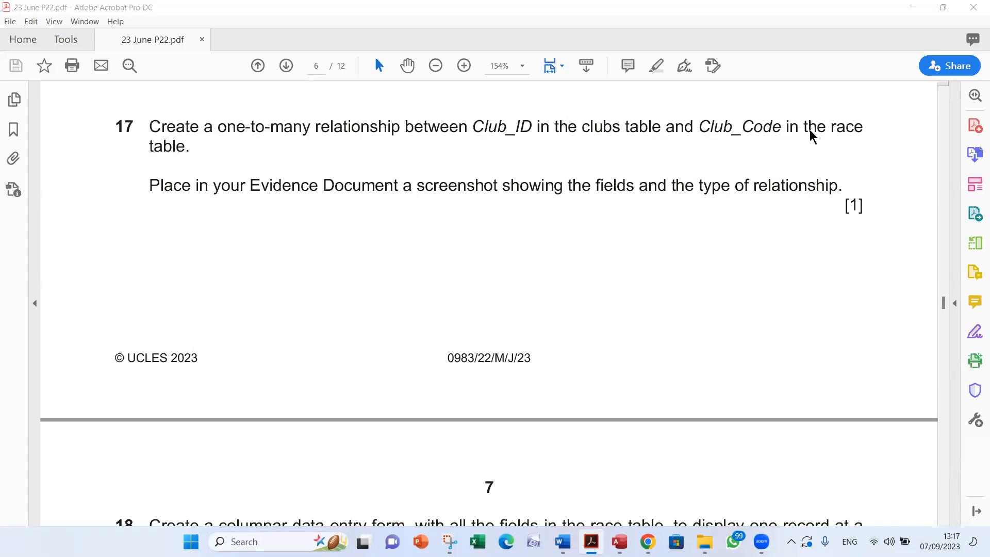
pyautogui.hotkey('alt', 'Tab')
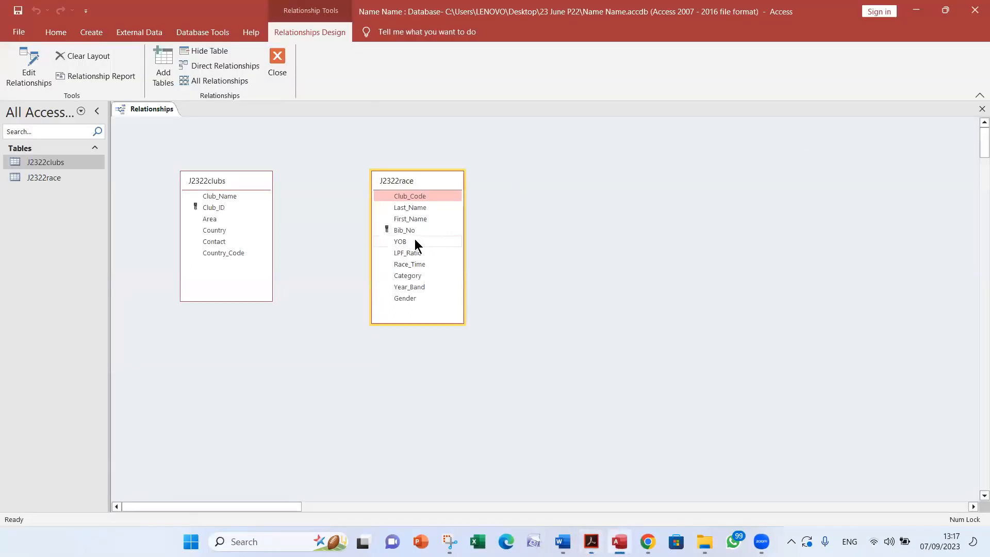
pyautogui.click(234, 206)
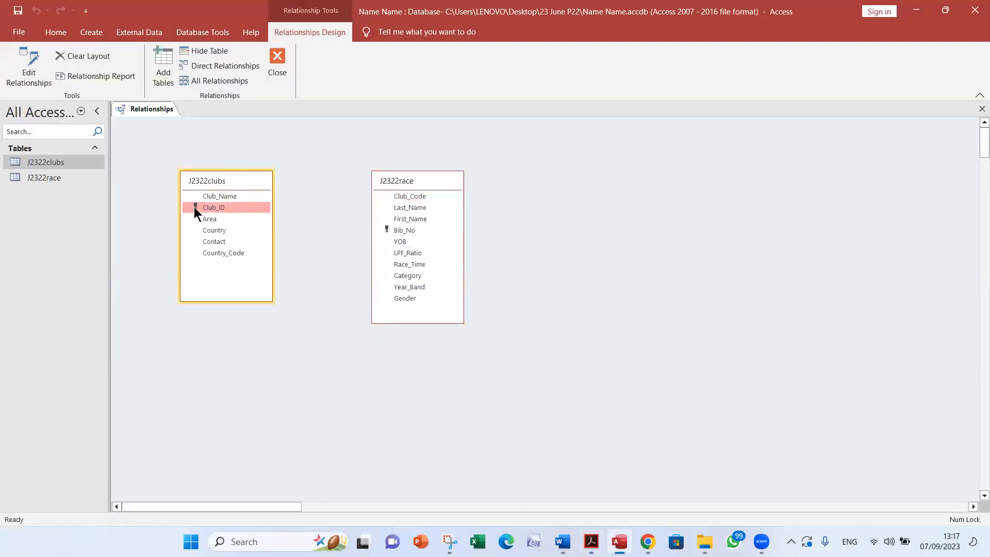
pyautogui.click(422, 196)
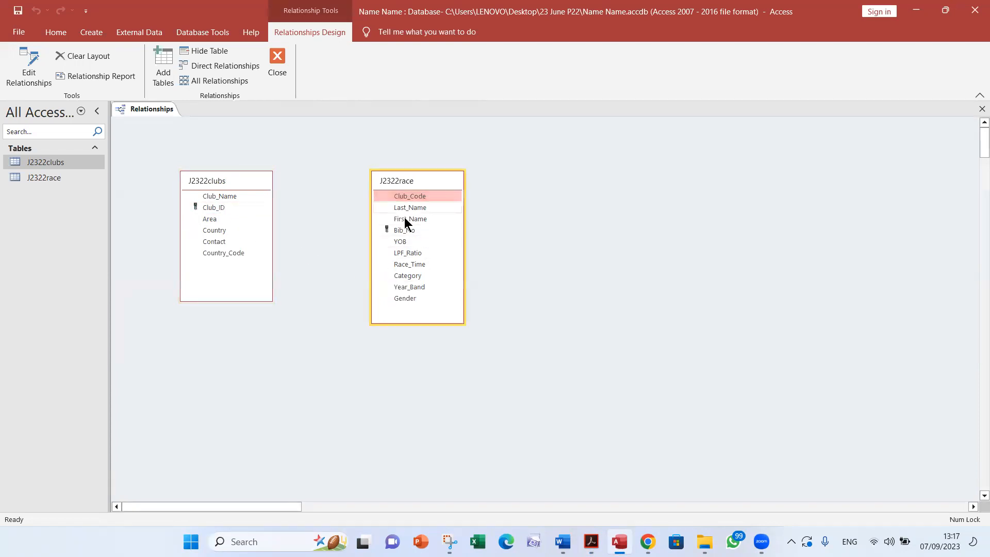
pyautogui.click(209, 208)
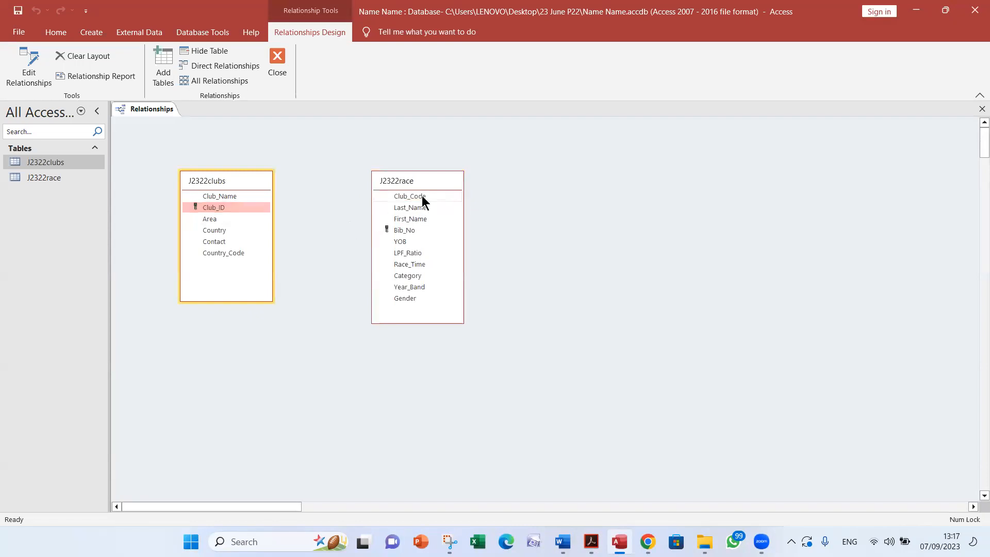
pyautogui.click(421, 196)
pyautogui.click(220, 207)
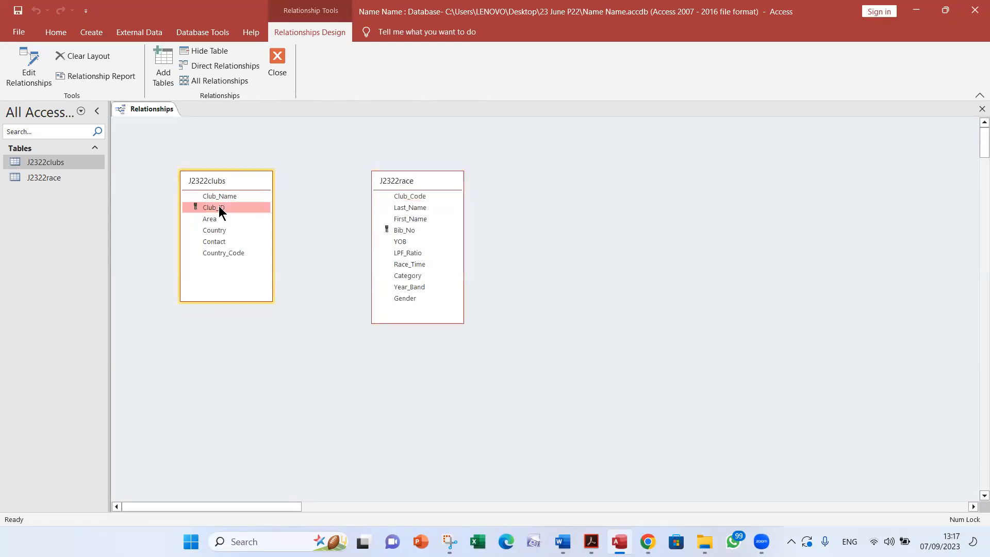
pyautogui.click(410, 196)
pyautogui.moveTo(417, 195); pyautogui.dragTo(218, 207)
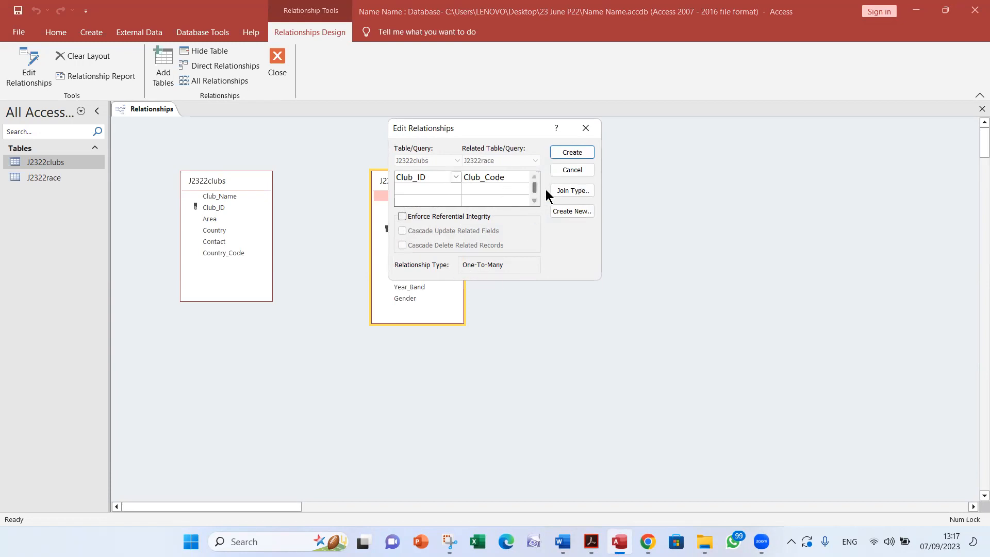
pyautogui.click(573, 152)
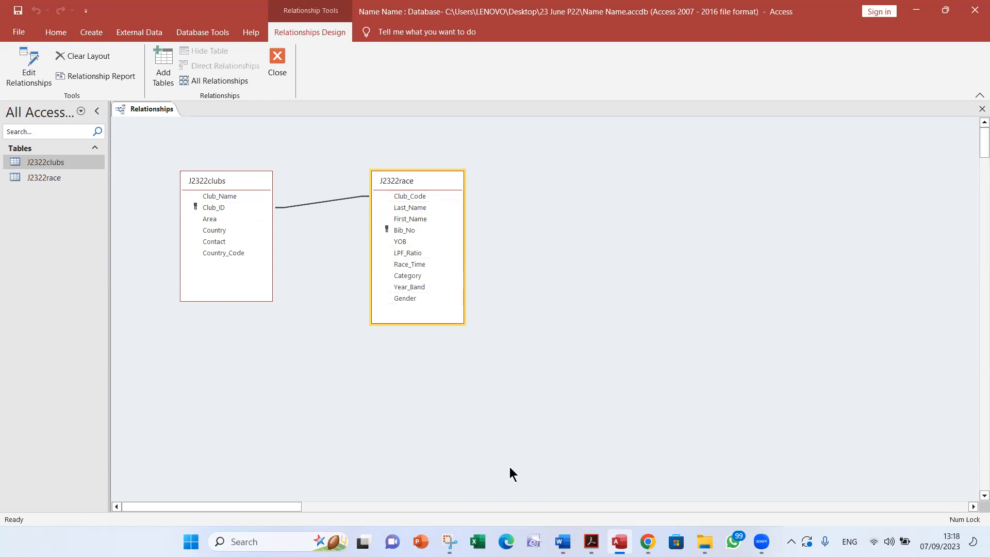
# Step: Check the evidence requirement in question 17, open the relationship's settings beside the tables in Access and capture a screenshot of both
pyautogui.click(591, 541)
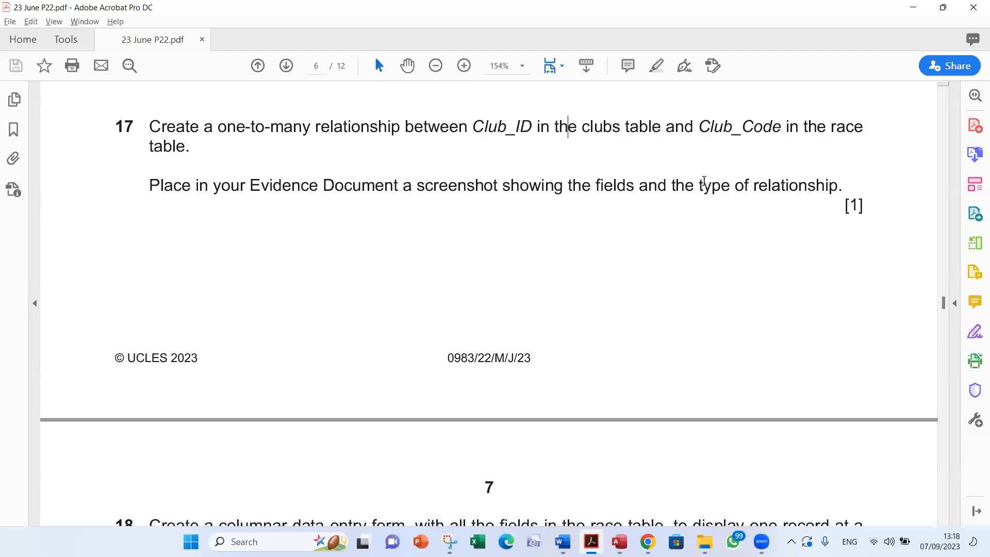
pyautogui.hotkey('alt', 'Tab')
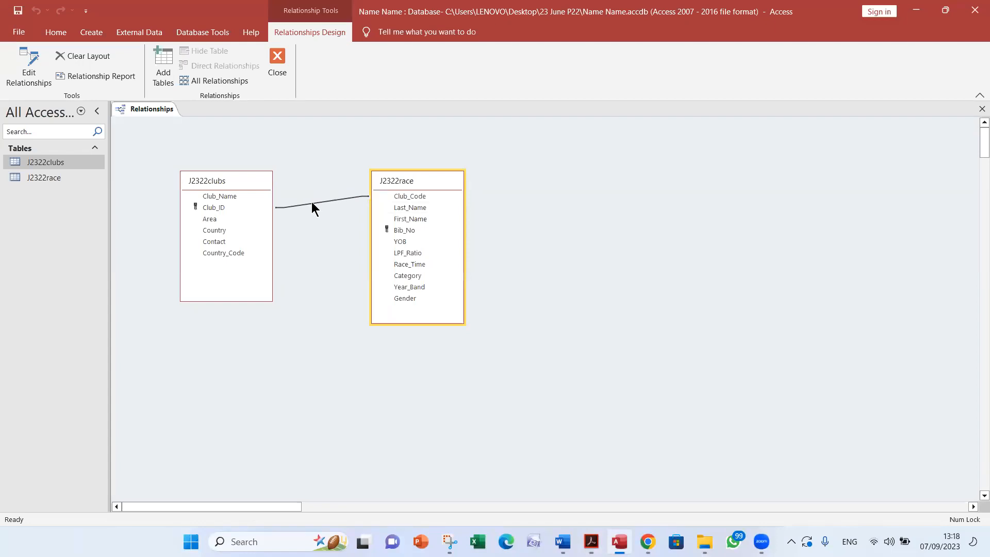
pyautogui.doubleClick(311, 202)
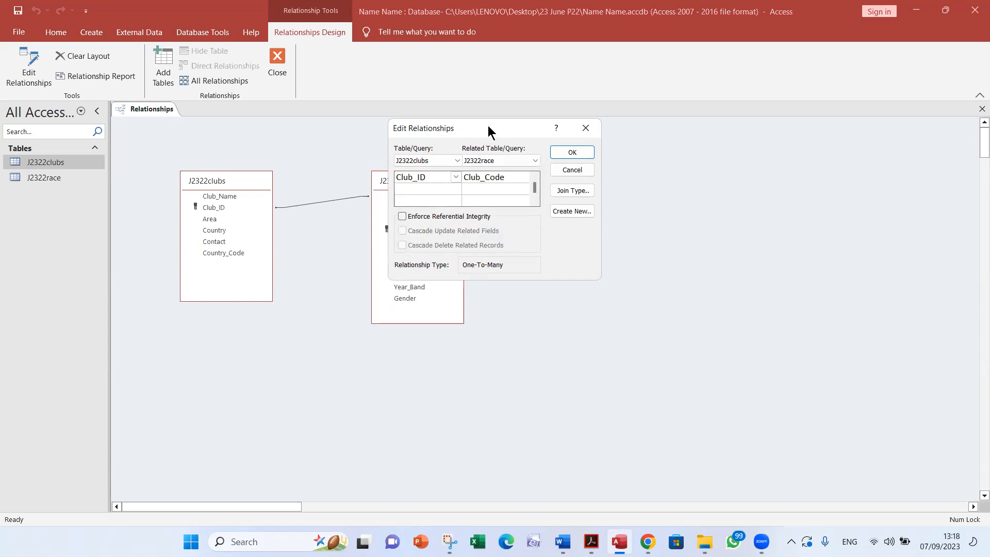
pyautogui.moveTo(488, 132); pyautogui.dragTo(603, 175)
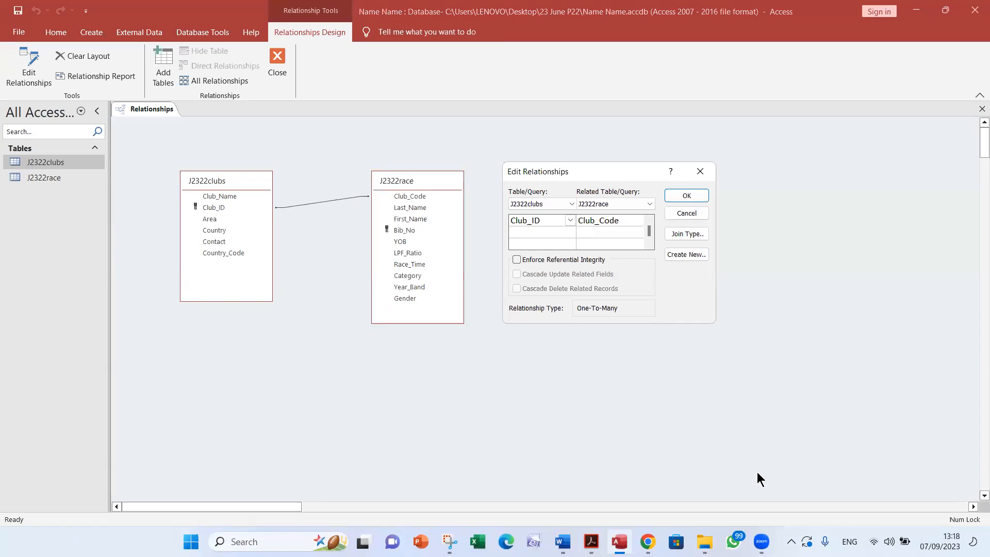
pyautogui.press('super+shift+s')
pyautogui.click(449, 541)
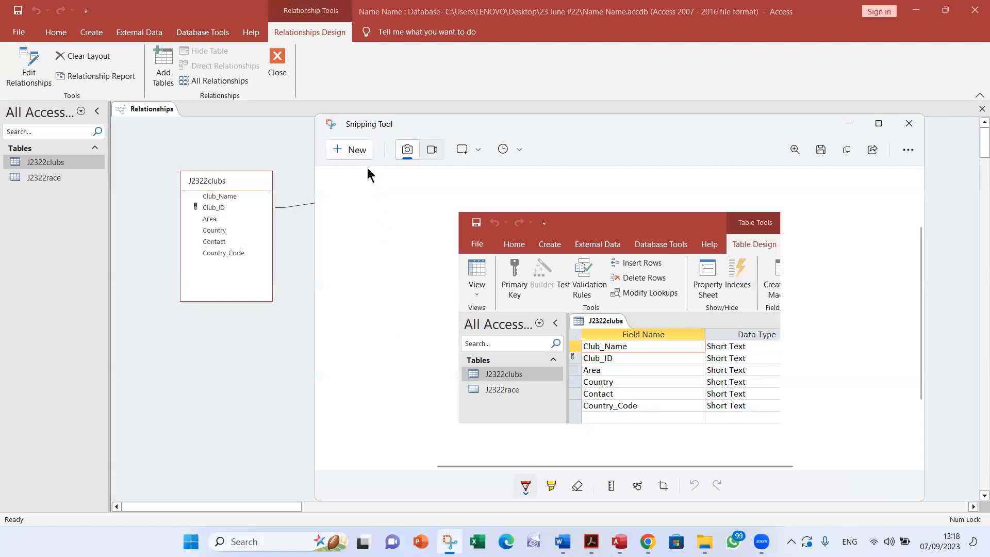
pyautogui.click(350, 150)
pyautogui.moveTo(105, 100); pyautogui.dragTo(720, 338)
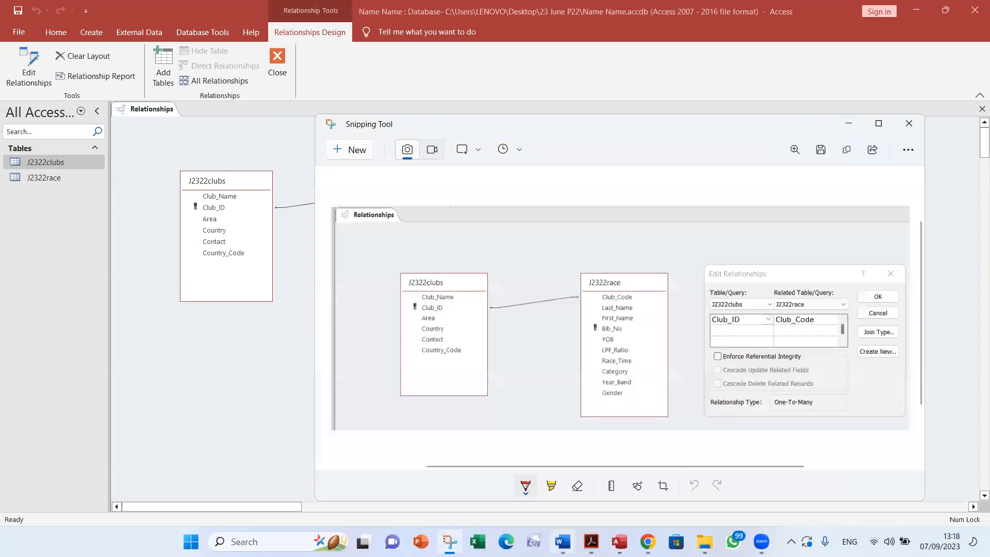
# Step: Paste the relationship screenshot under Step 17 evidence in the Word document EVIDENCE9999 and save the document
pyautogui.hotkey('alt', 'Tab')
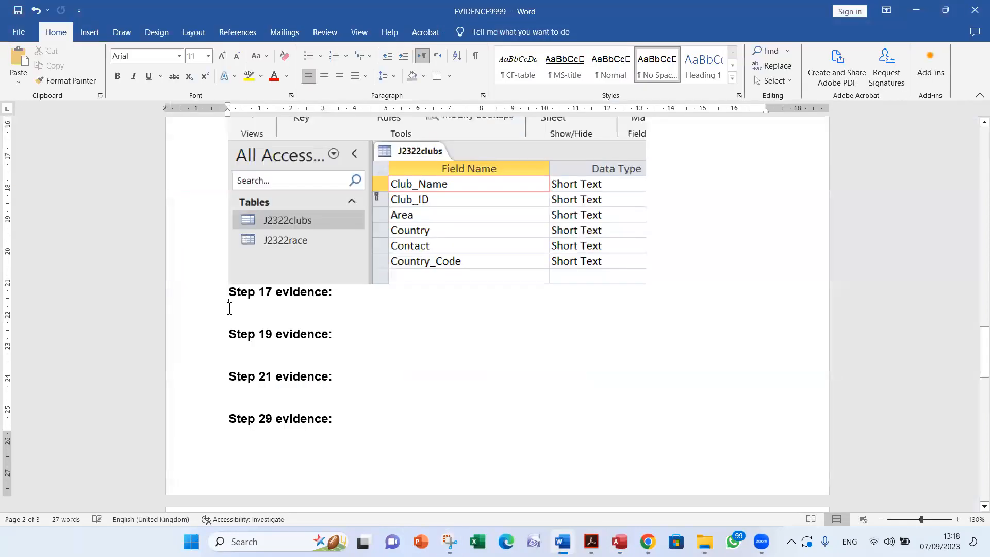
pyautogui.click(18, 59)
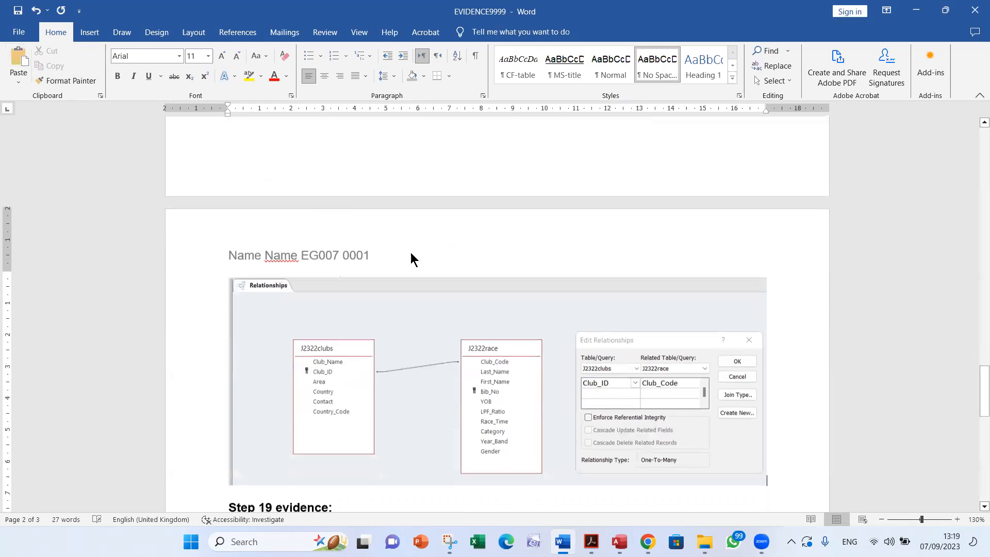
pyautogui.click(18, 11)
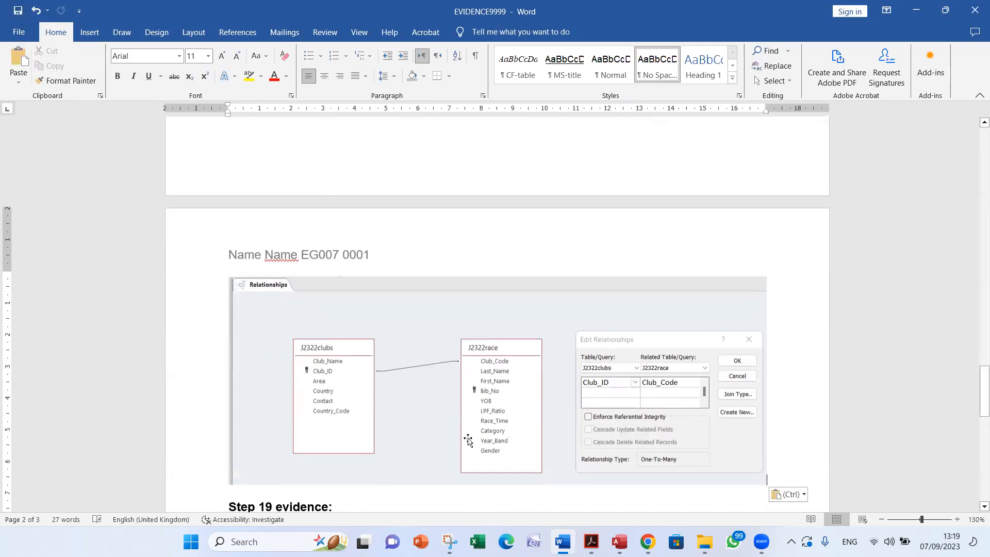
# Step: Bring up question 18 in the exam paper, return to Access, accept the relationship settings and close the Relationships window
pyautogui.click(591, 541)
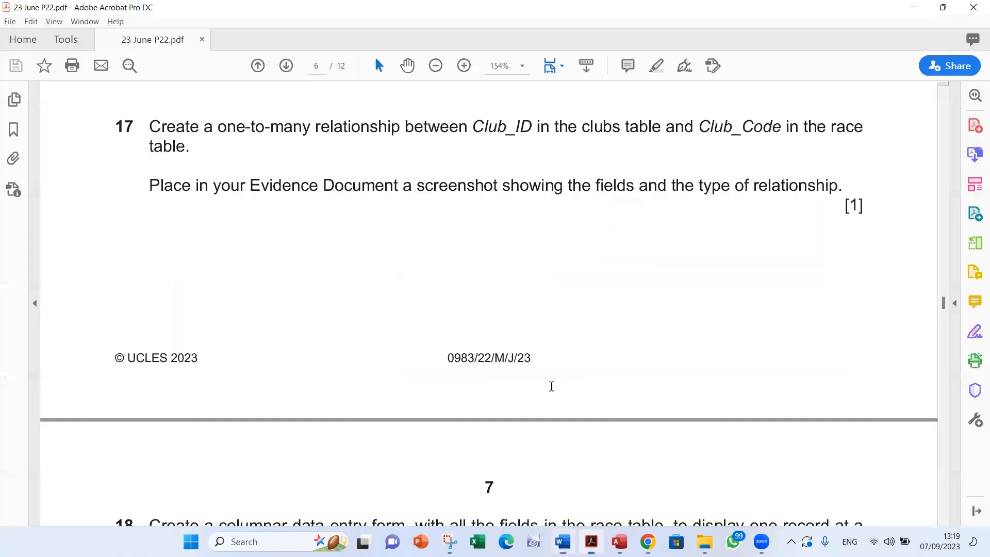
pyautogui.scroll(-10, 551, 386)
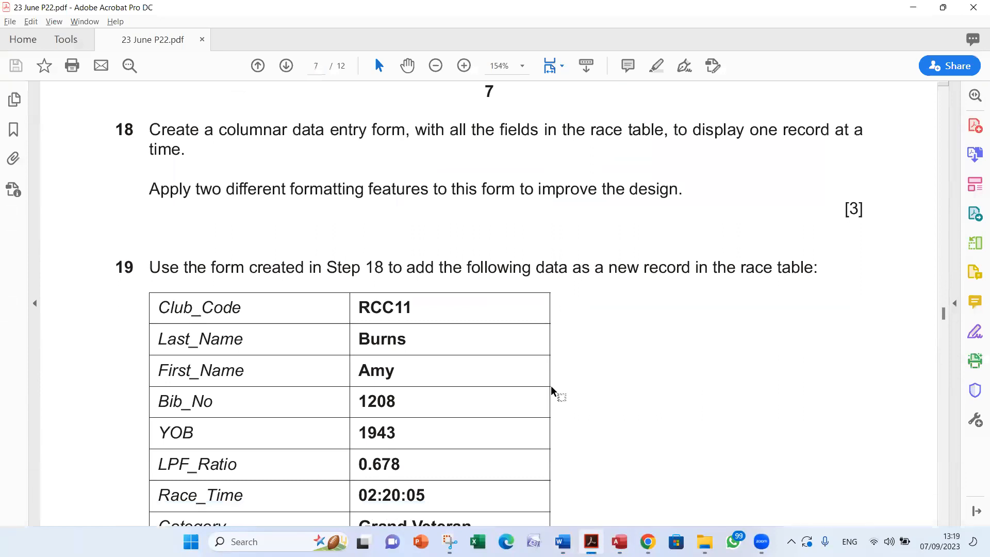
pyautogui.hotkey('alt', 'Tab')
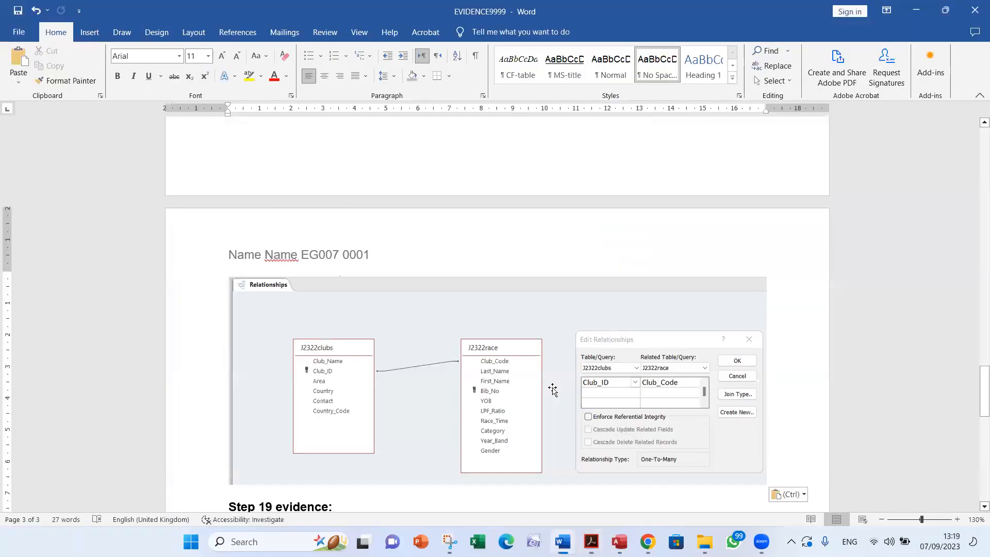
pyautogui.hotkey('alt', 'Tab')
pyautogui.hotkey('alt', 'Tab')
pyautogui.hotkey('alt', 'Tab')
pyautogui.hotkey('alt', 'Tab')
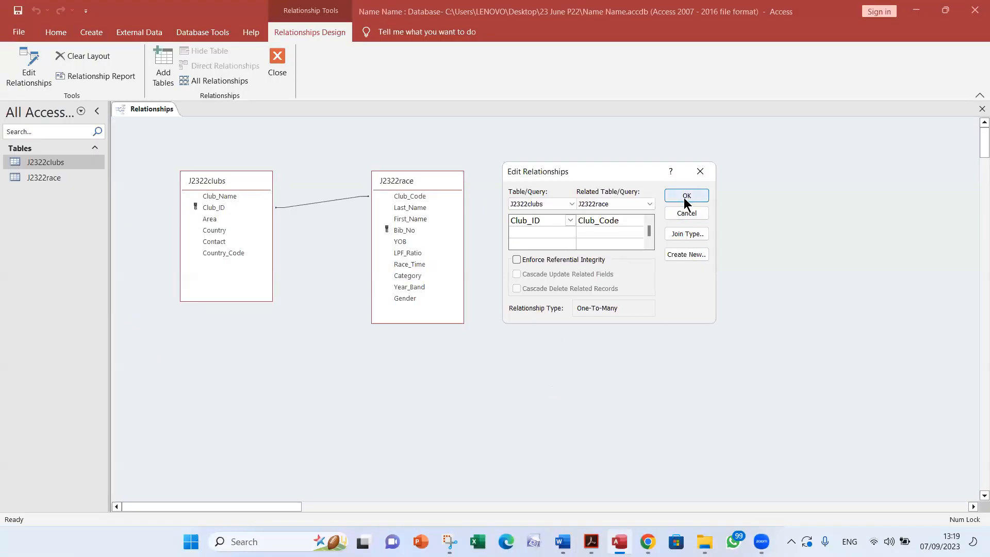
pyautogui.click(686, 196)
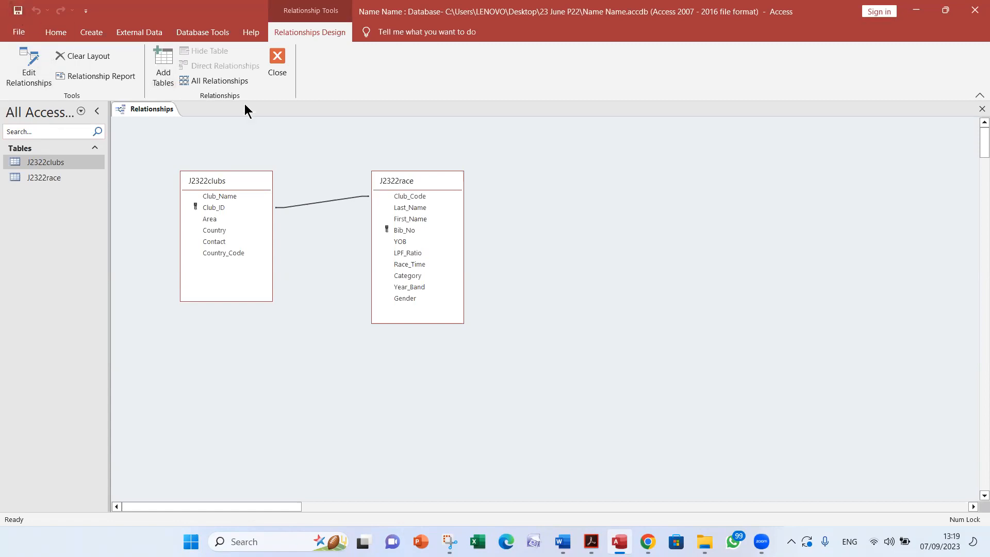
pyautogui.click(278, 70)
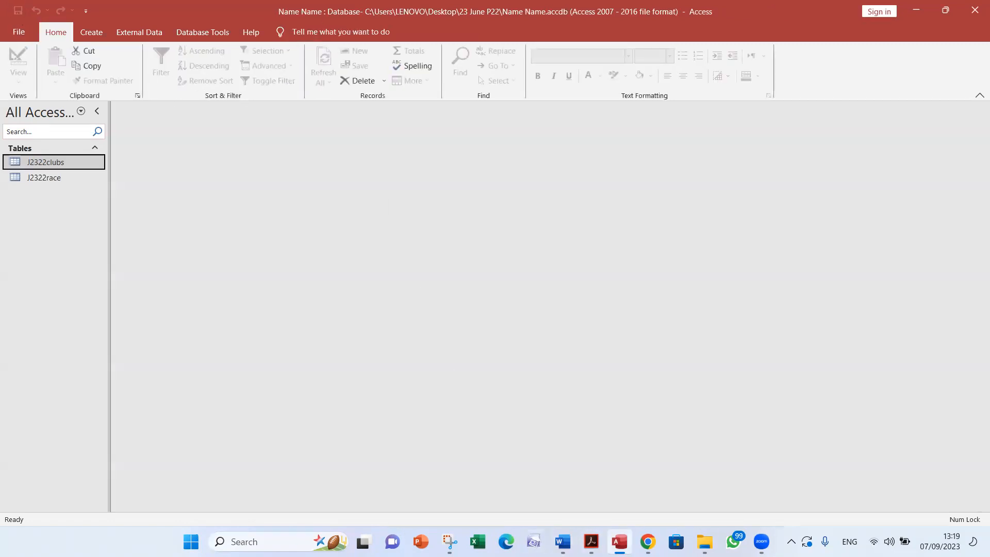
# Step: Read question 18 in the exam paper about the columnar data entry form and return to Access
pyautogui.click(590, 542)
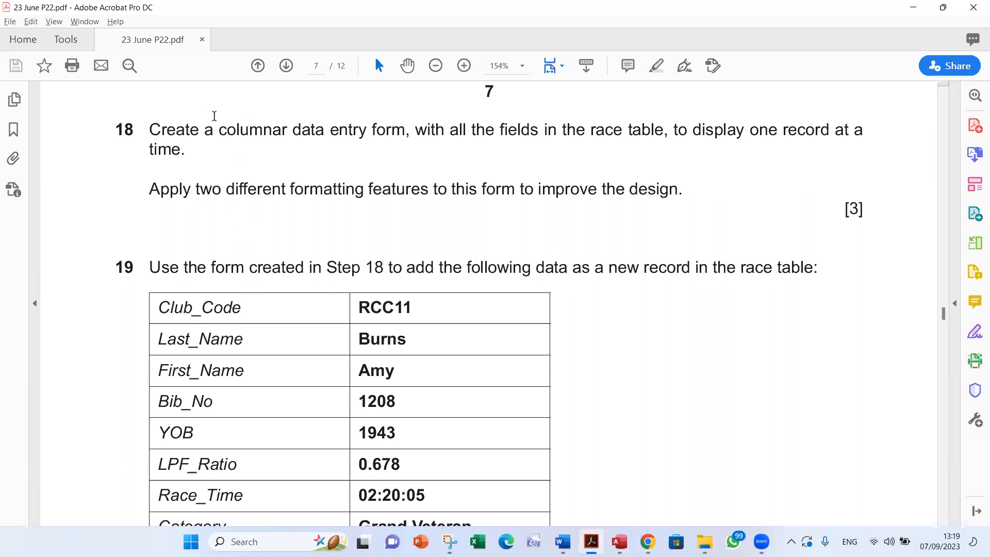
pyautogui.moveTo(227, 129); pyautogui.dragTo(405, 131)
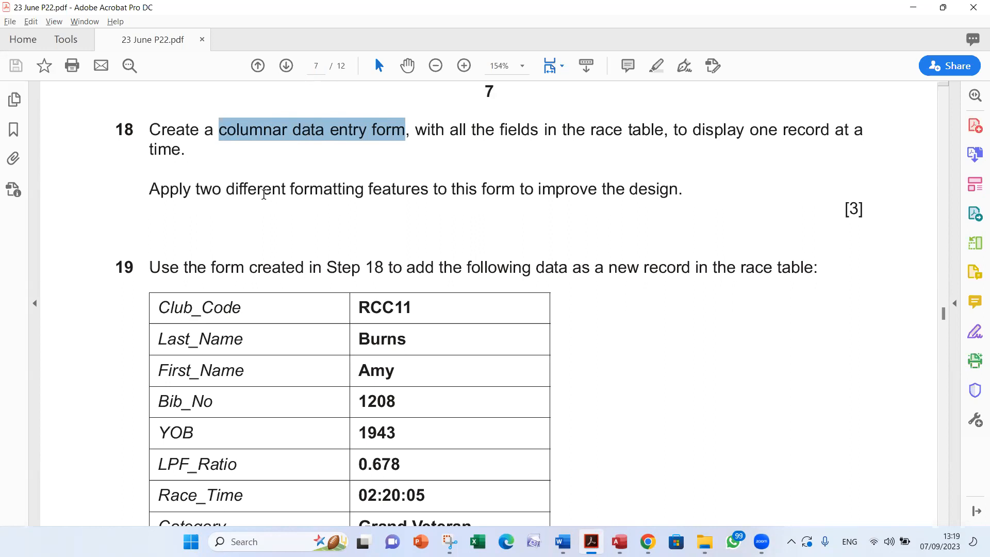
pyautogui.hotkey('alt', 'Tab')
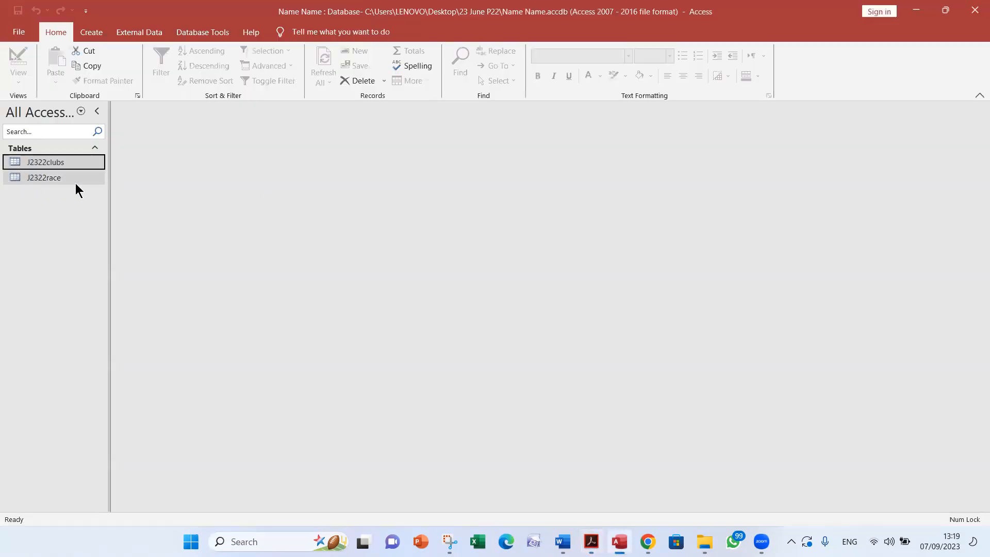
# Step: Look over the records in the J2322race table, close it and reread question 18 about the data entry form
pyautogui.doubleClick(75, 180)
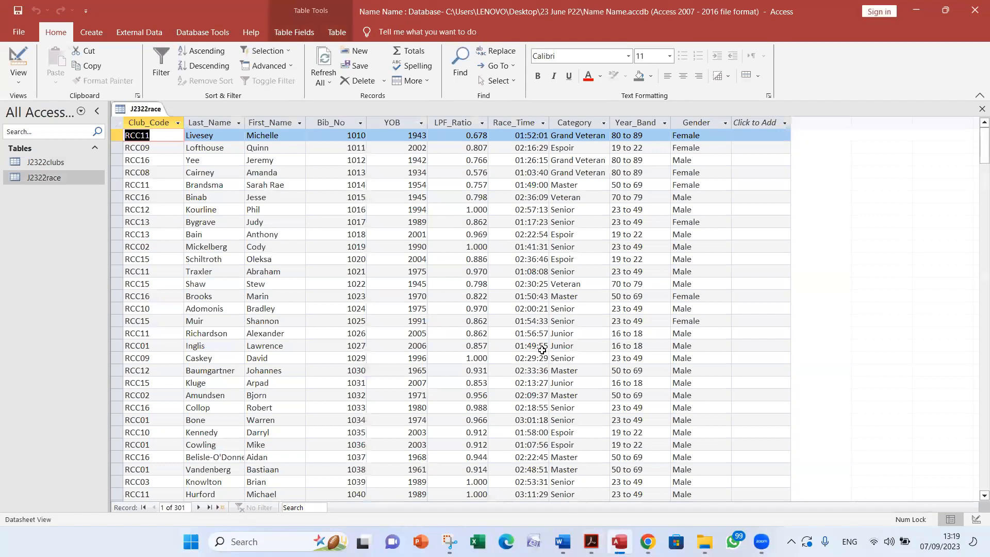
pyautogui.click(981, 109)
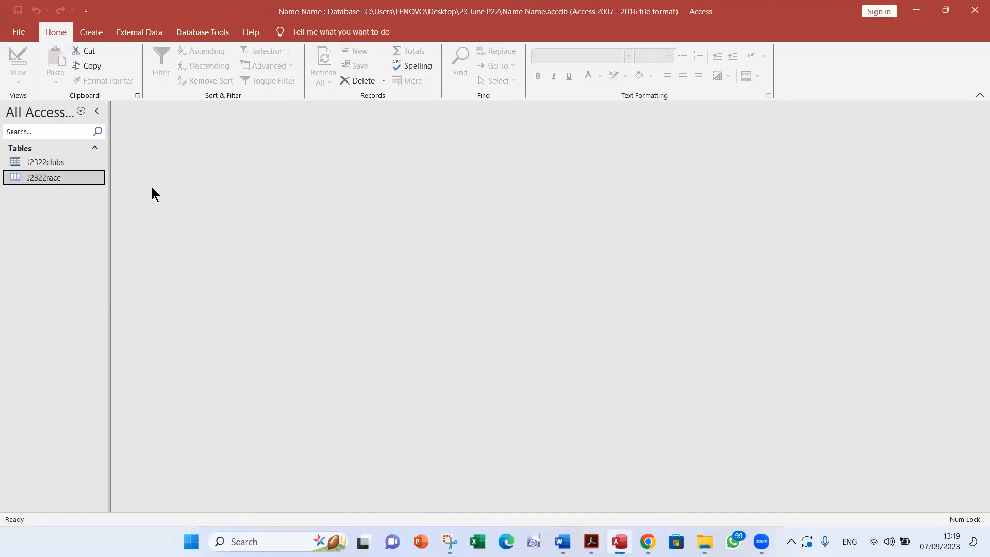
pyautogui.click(96, 32)
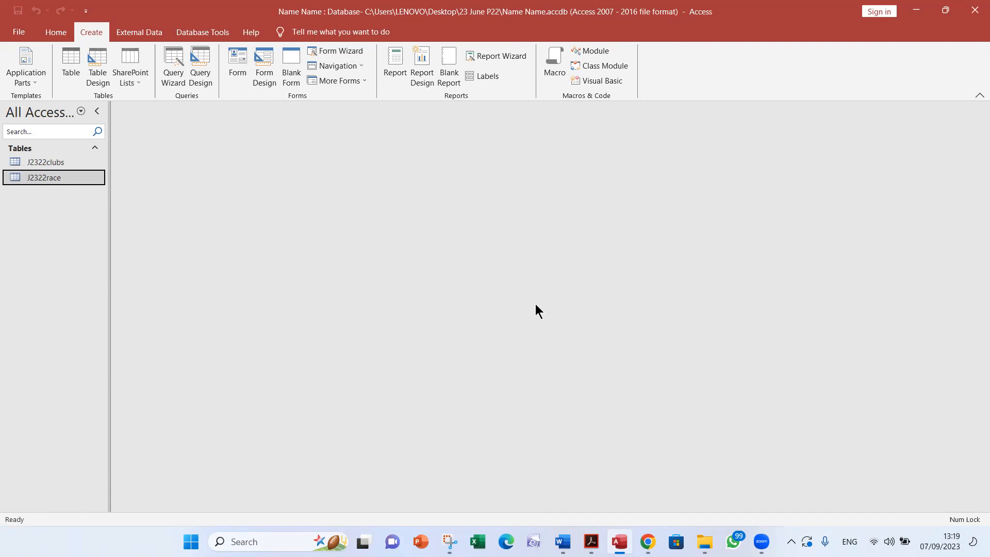
pyautogui.hotkey('alt', 'Tab')
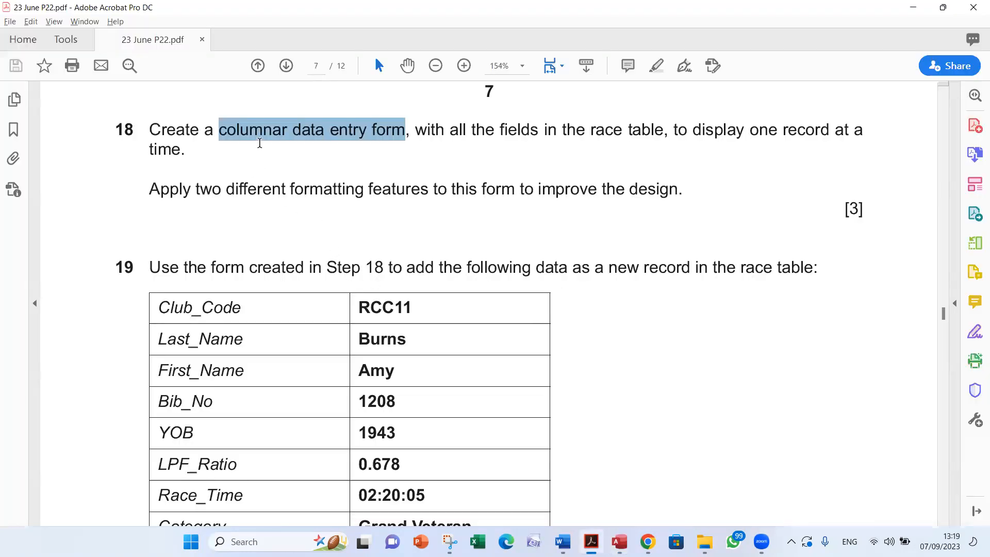
pyautogui.click(399, 133)
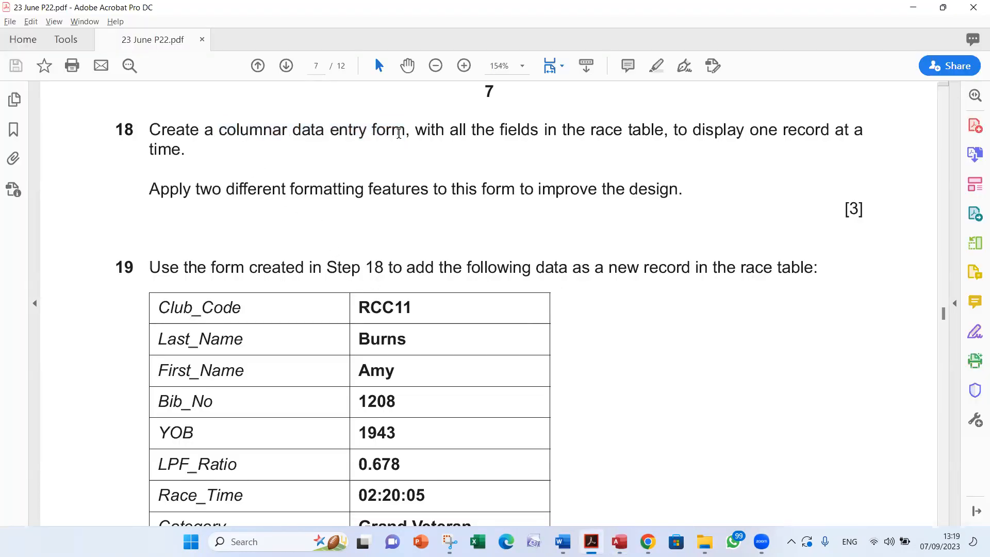
pyautogui.doubleClick(391, 130)
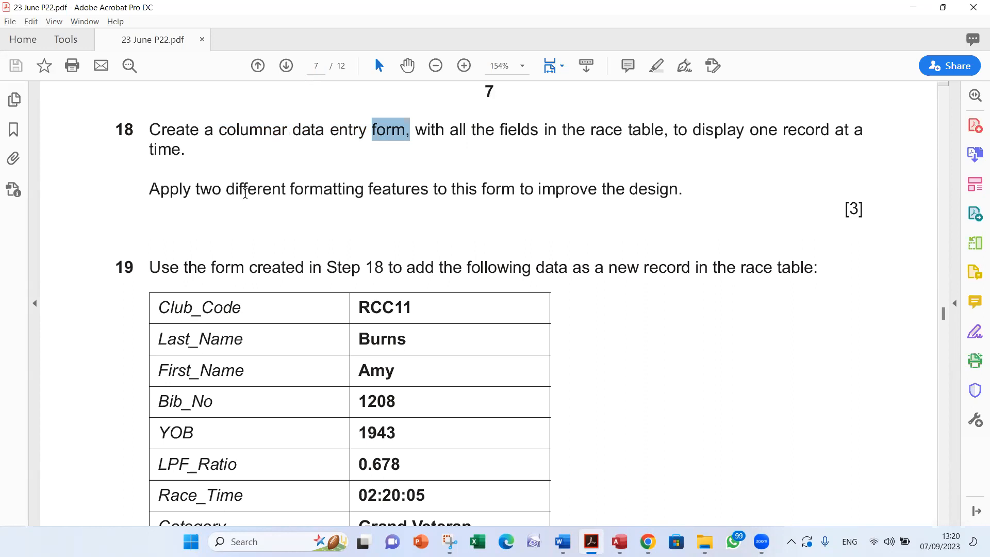
pyautogui.hotkey('alt', 'Tab')
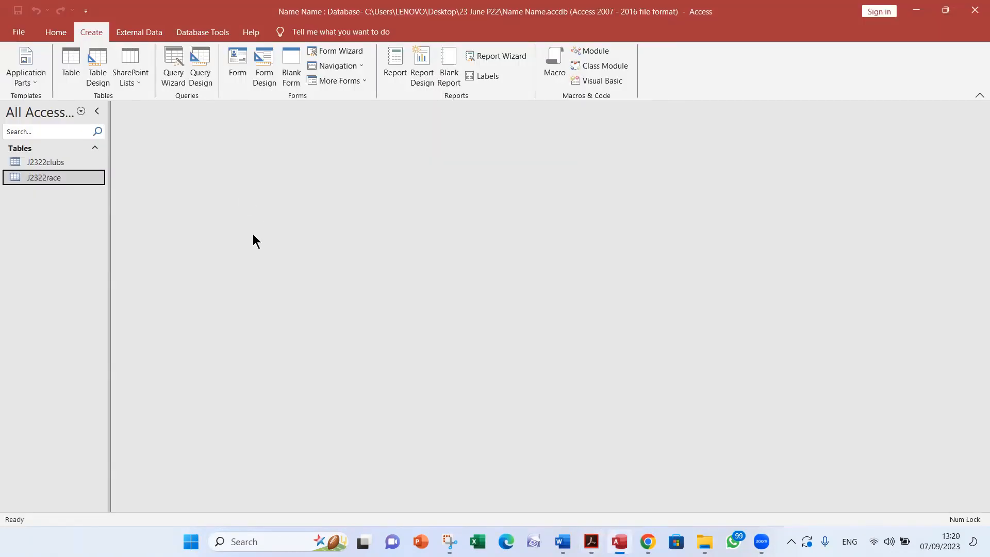
# Step: Check which table question 18 names, then start the Form Wizard for J2322race in Access and include all its fields
pyautogui.click(77, 162)
pyautogui.hotkey('alt', 'Tab')
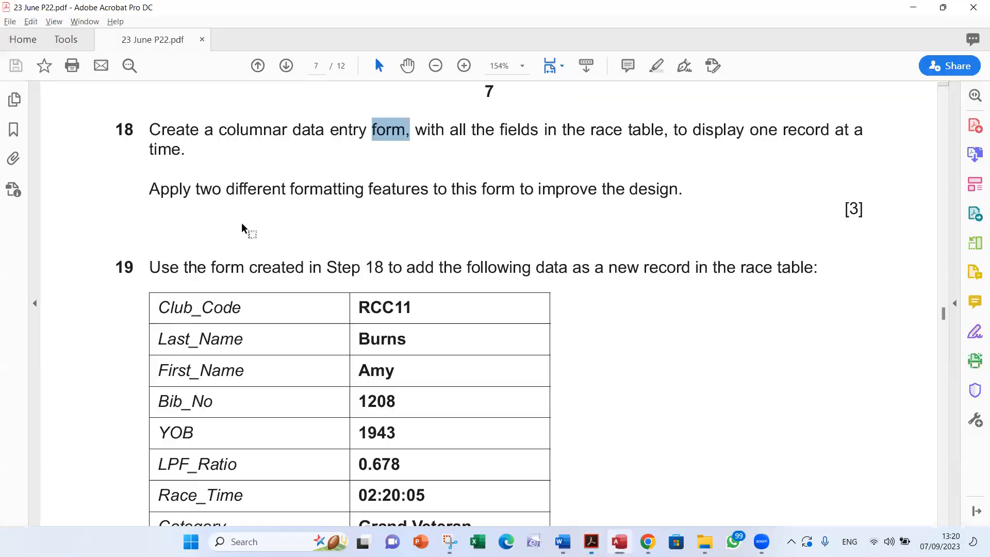
pyautogui.hotkey('alt', 'Tab')
pyautogui.click(62, 178)
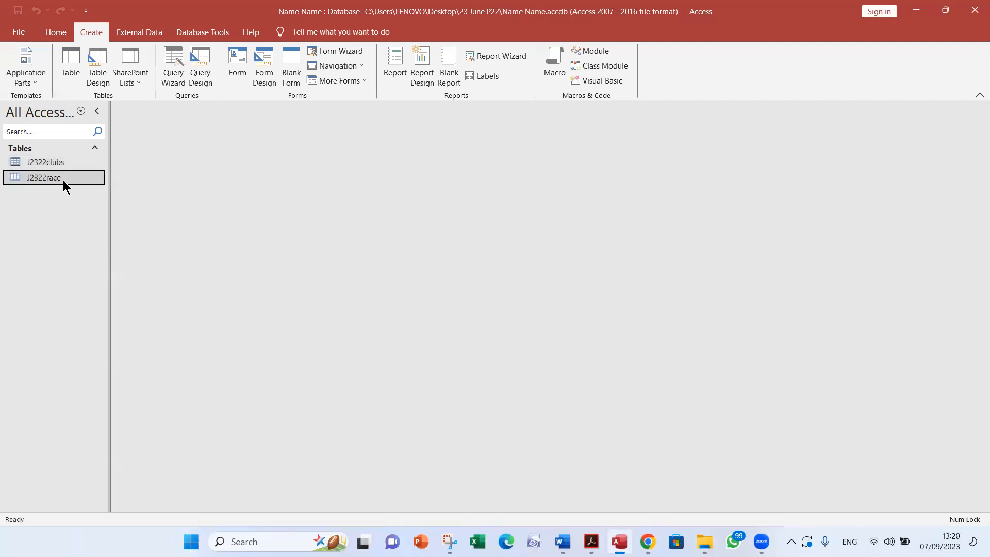
pyautogui.hotkey('alt', 'Tab')
pyautogui.doubleClick(616, 133)
pyautogui.hotkey('alt', 'Tab')
pyautogui.click(350, 57)
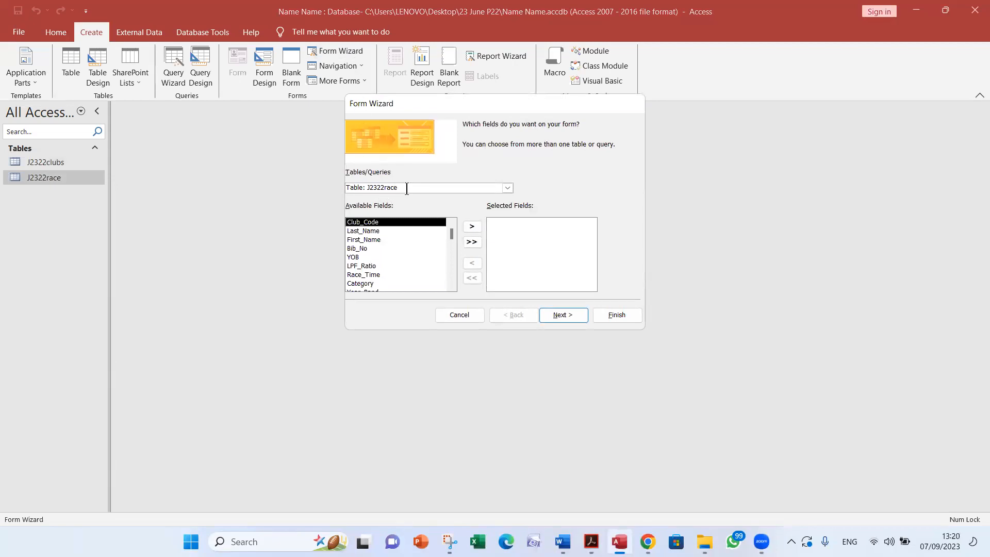
pyautogui.click(472, 242)
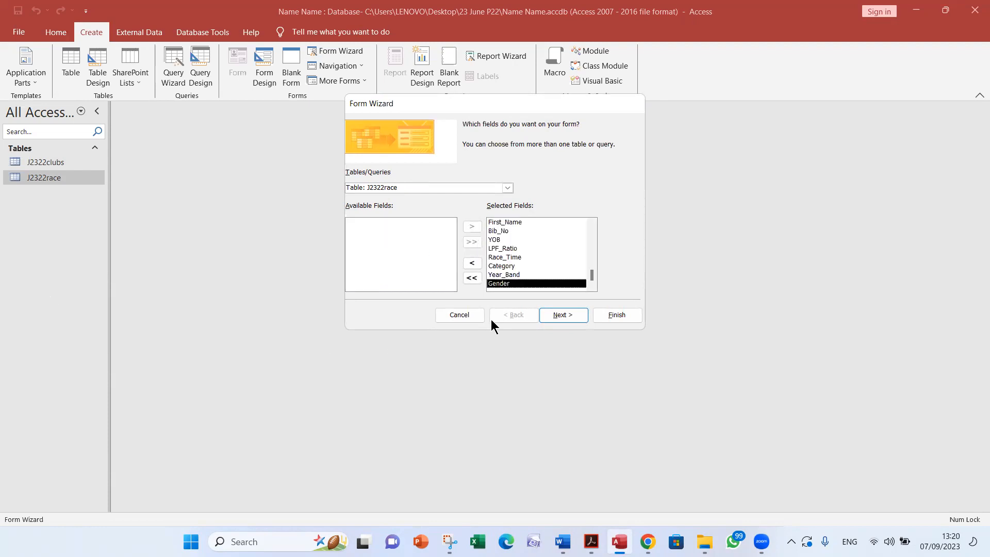
# Step: Use the Columnar layout required by question 18, keep the title J2322race and finish the form, opening it for viewing
pyautogui.click(565, 315)
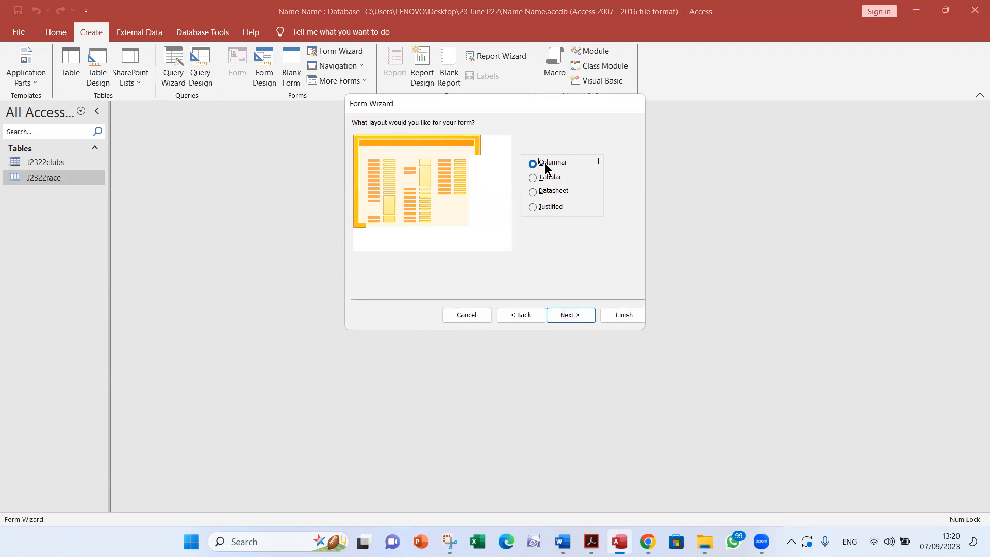
pyautogui.hotkey('alt', 'Tab')
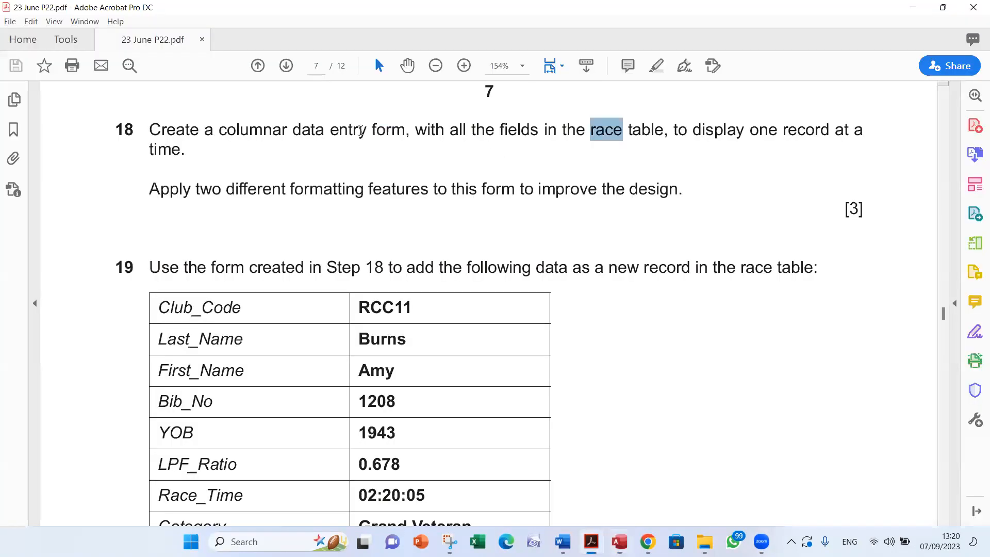
pyautogui.doubleClick(247, 137)
pyautogui.hotkey('alt', 'Tab')
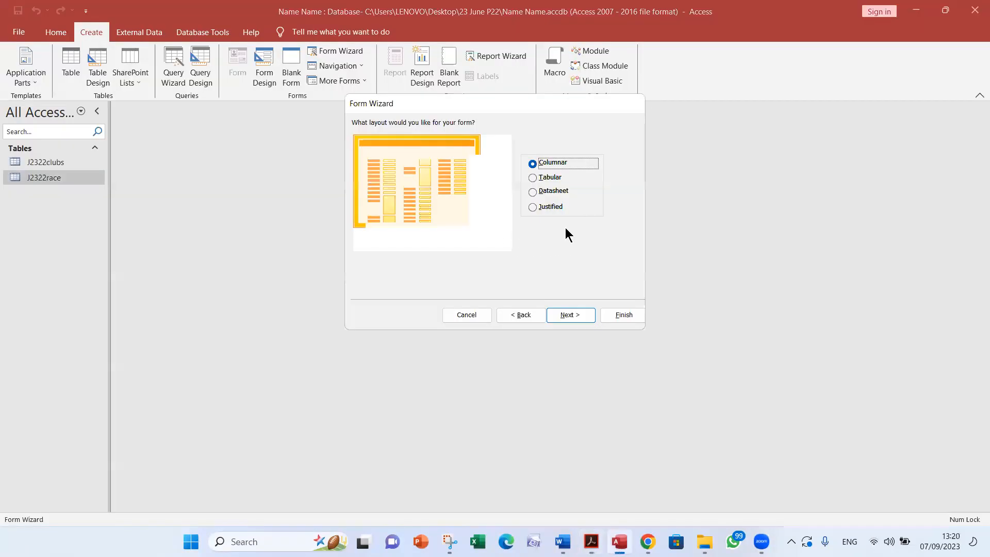
pyautogui.click(561, 315)
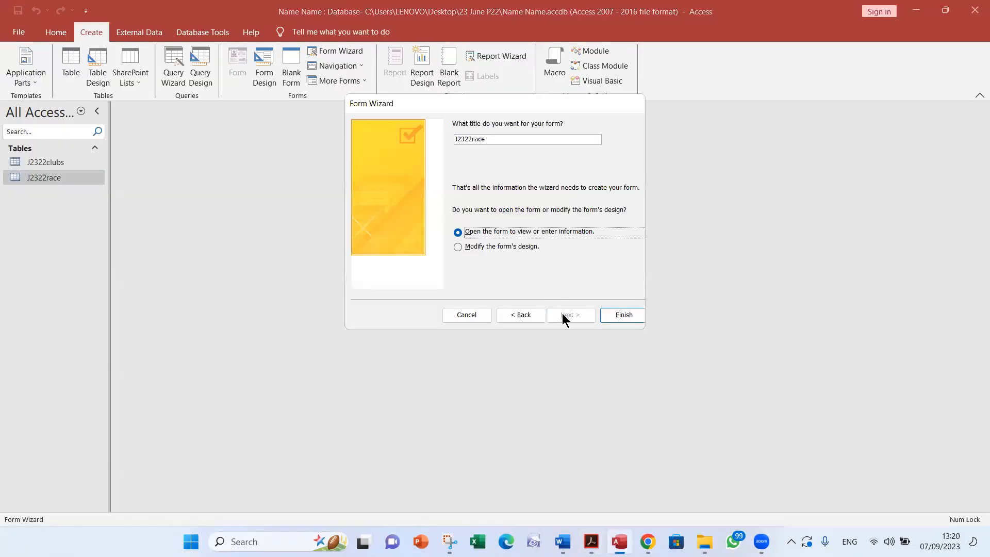
pyautogui.click(494, 141)
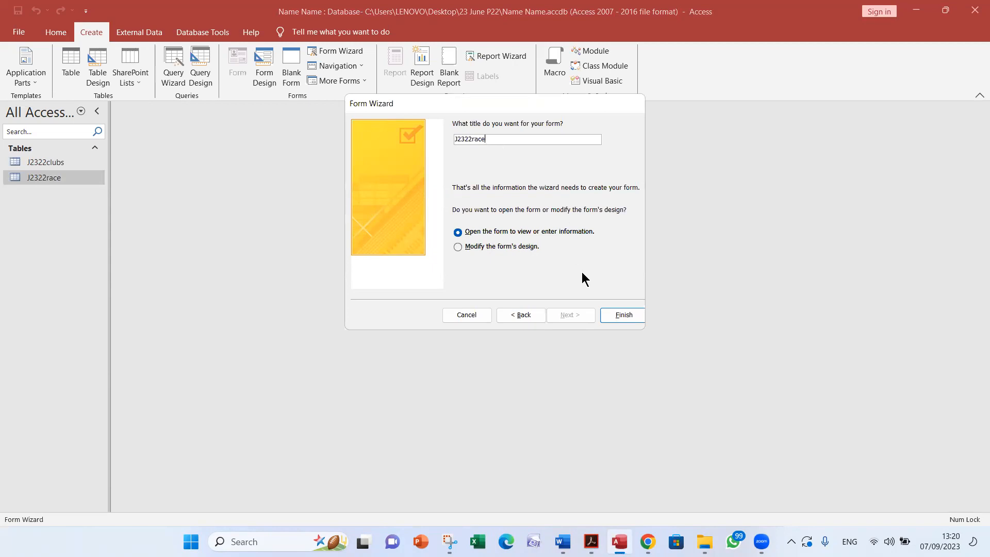
pyautogui.click(623, 316)
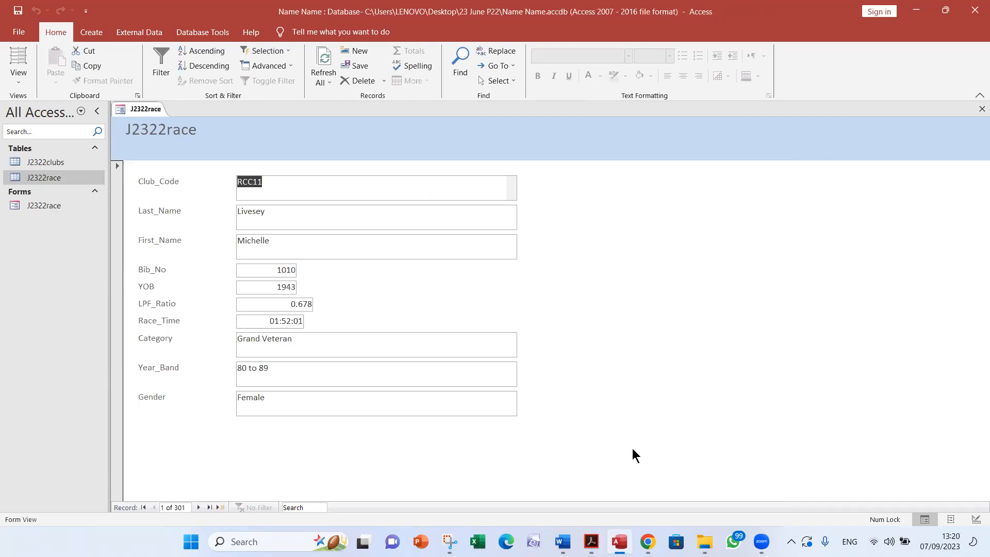
# Step: Browse forward through several records in the race form and return to the first record
pyautogui.click(199, 508)
pyautogui.click(199, 508)
pyautogui.click(200, 508)
pyautogui.click(199, 508)
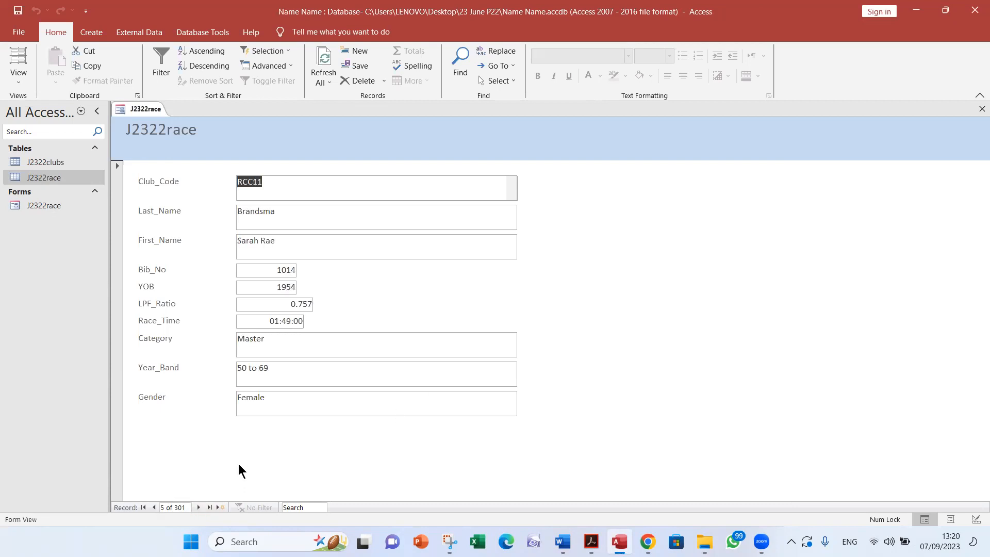
pyautogui.click(154, 508)
pyautogui.click(154, 507)
pyautogui.click(154, 508)
pyautogui.click(153, 508)
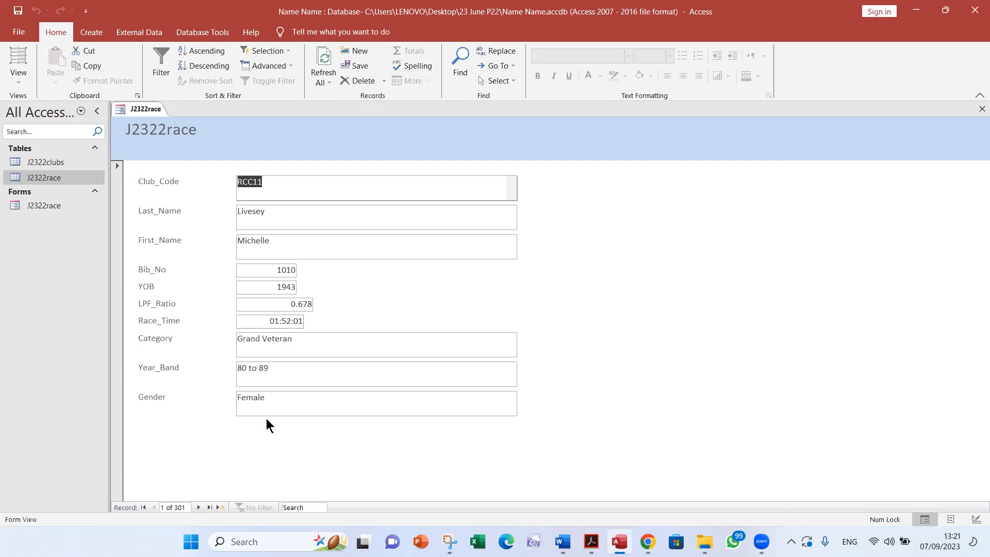
# Step: Read the two-formatting-features requirement in question 18, return to Access and open the race form in Design View
pyautogui.hotkey('alt', 'Tab')
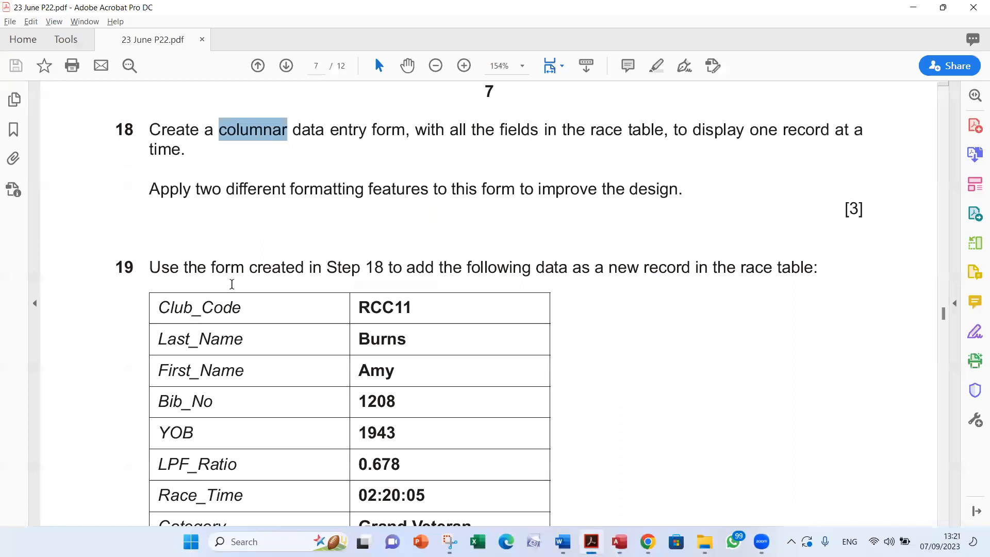
pyautogui.moveTo(151, 188); pyautogui.dragTo(636, 190)
pyautogui.hotkey('alt', 'Tab')
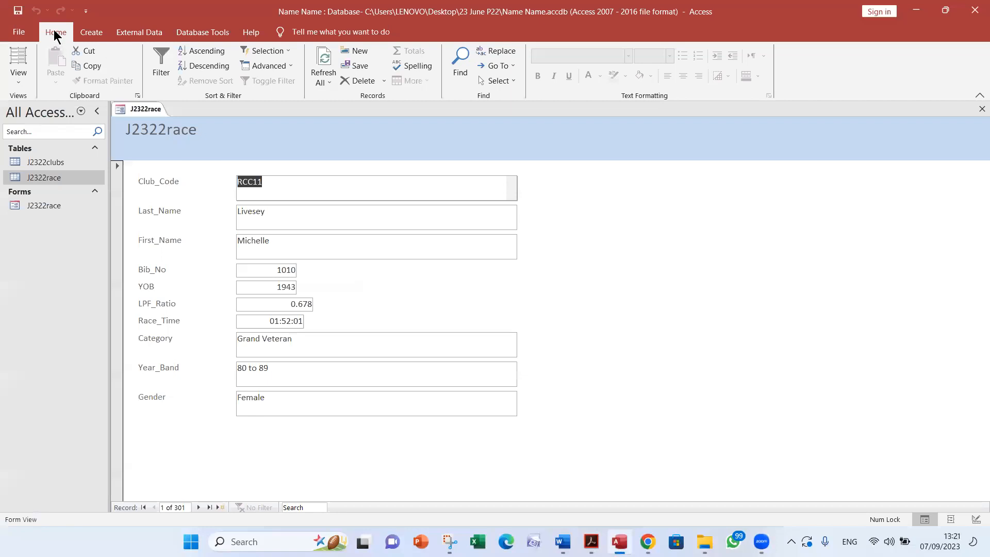
pyautogui.click(18, 77)
pyautogui.click(49, 152)
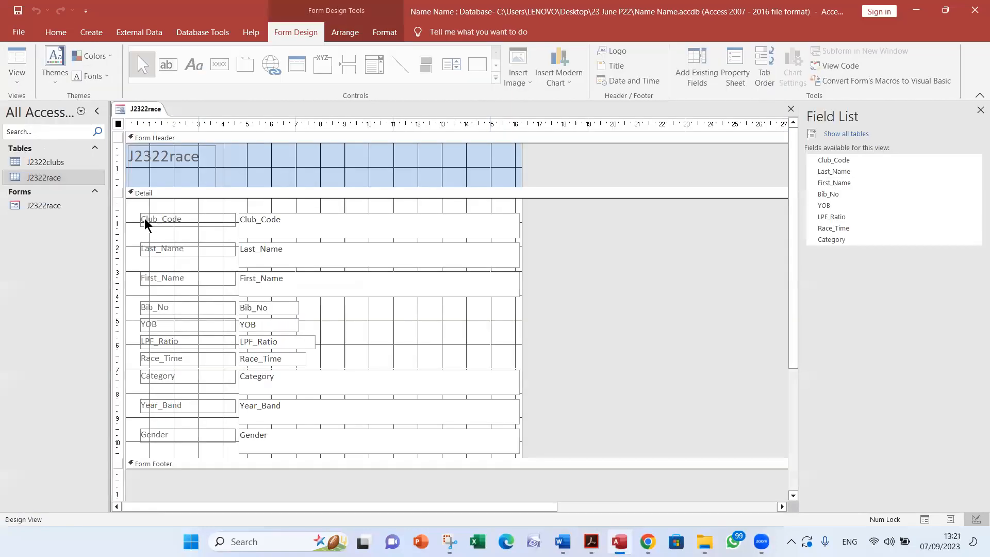
# Step: Change the title in the form header to "Race Data Entry Form"
pyautogui.click(171, 161)
pyautogui.click(168, 161)
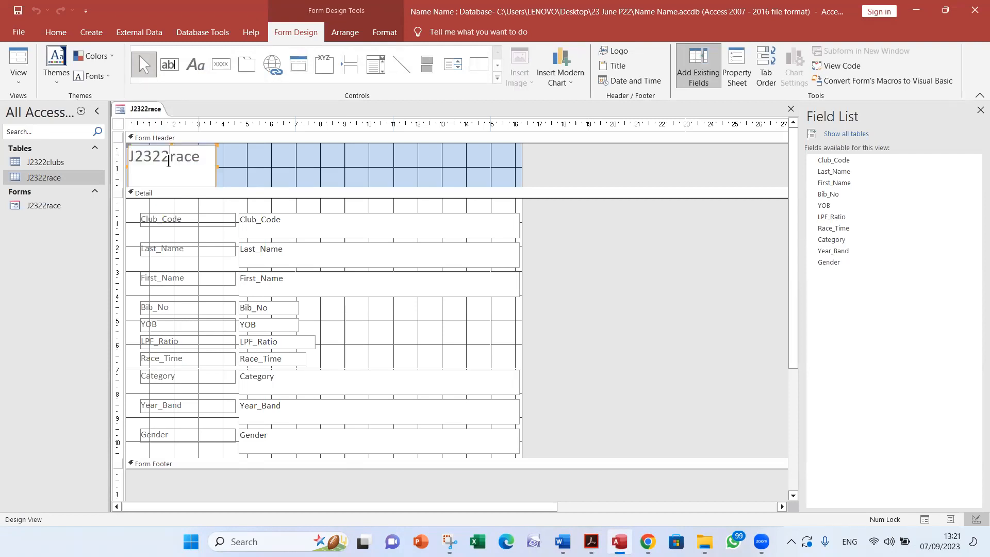
pyautogui.press('BackSpace')
pyautogui.press('BackSpace')
pyautogui.press('BackSpace')
pyautogui.press('BackSpace')
pyautogui.press('BackSpace')
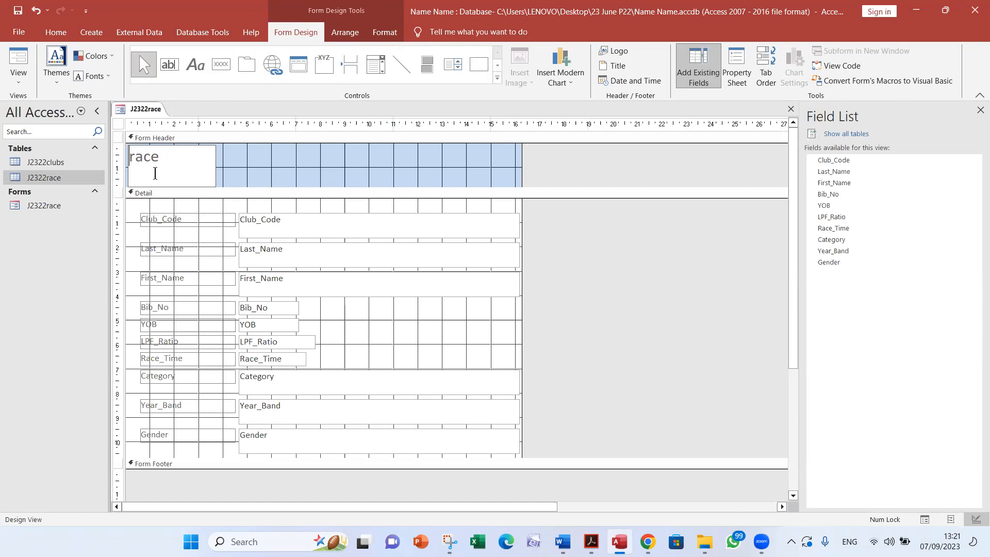
pyautogui.hotkey('shift', 'Right')
pyautogui.write('R')
pyautogui.press('Right')
pyautogui.press('Right')
pyautogui.press('Right')
pyautogui.write('Data Entry Form')
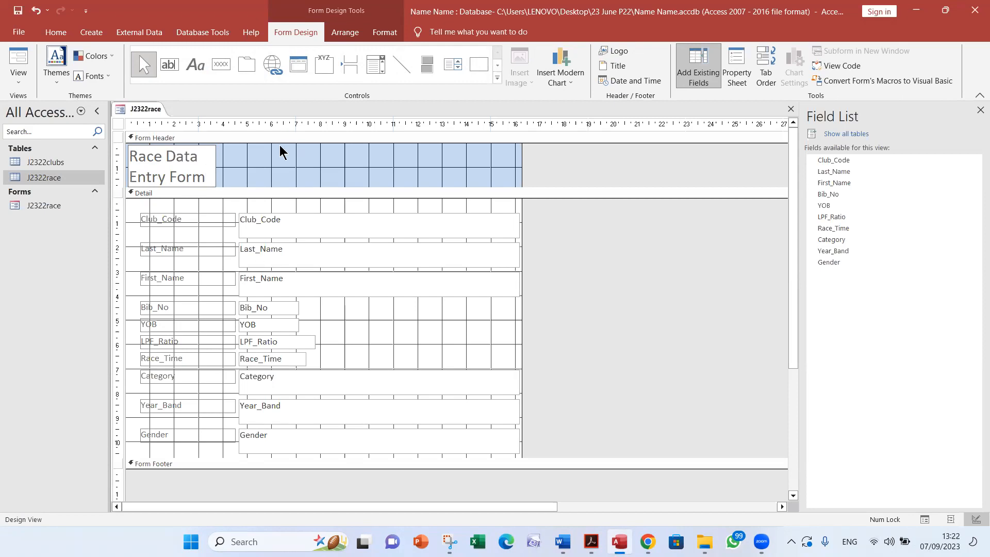
# Step: Widen the title label in the form header to about 8 cm so the title fits on one line
pyautogui.click(254, 170)
pyautogui.click(212, 162)
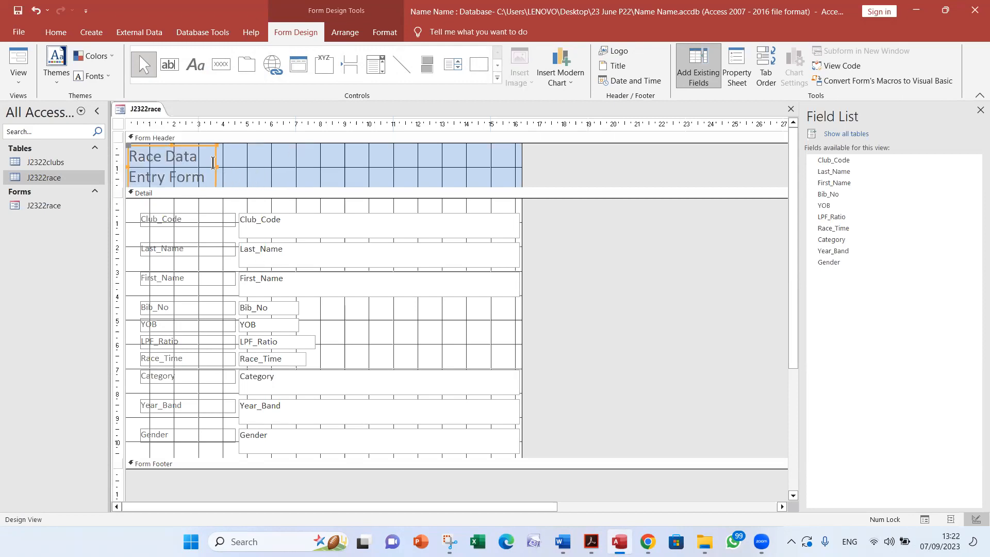
pyautogui.moveTo(216, 164); pyautogui.dragTo(330, 162)
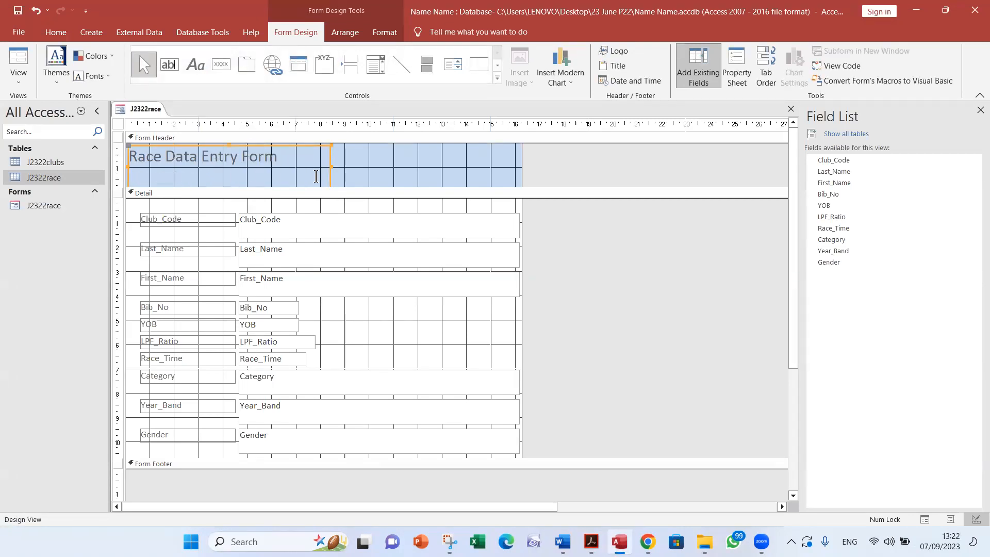
pyautogui.click(238, 162)
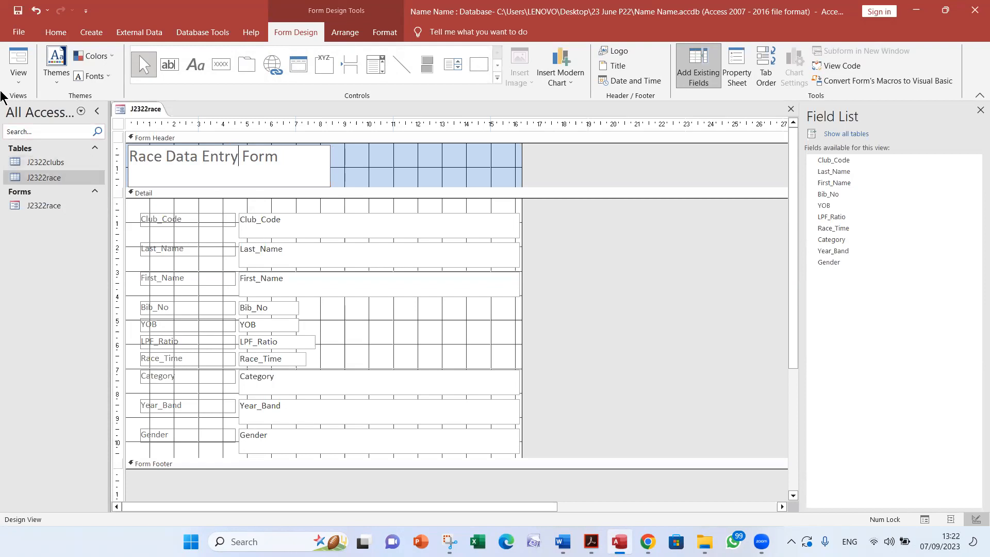
# Step: Save the form design and display the form in Form View
pyautogui.click(18, 11)
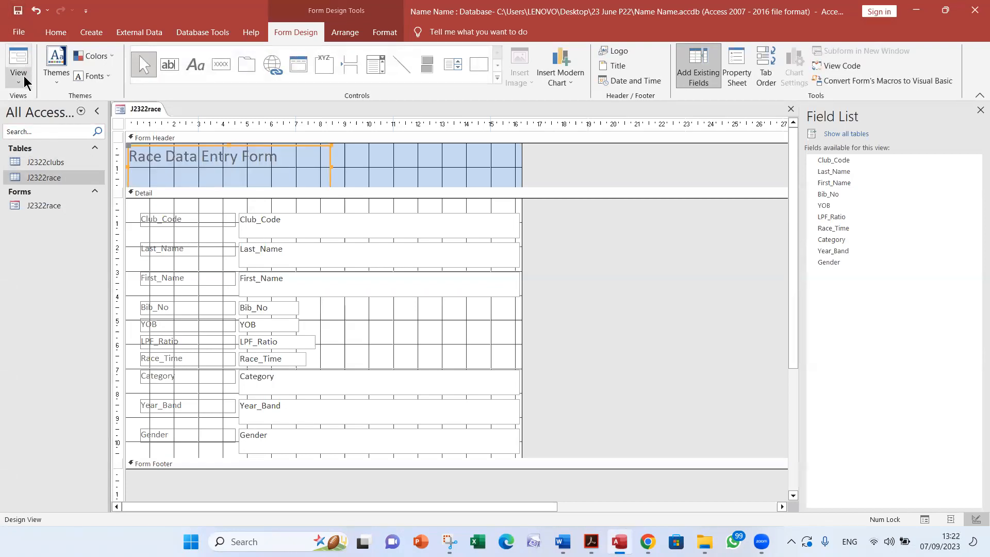
pyautogui.click(23, 76)
pyautogui.click(33, 101)
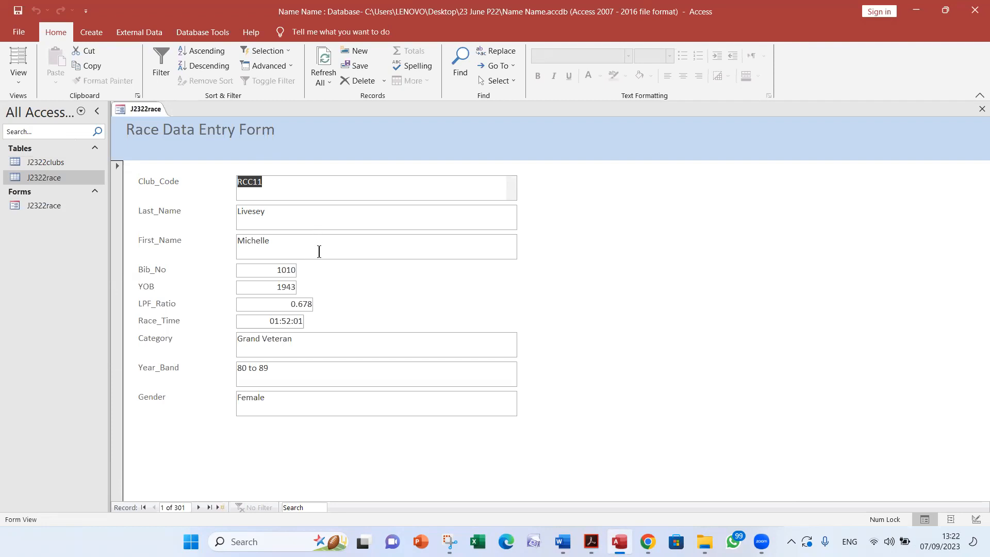
# Step: Reread the formatting requirement in question 18 and examine the mark scheme's form evidence for Steps 18 and 19
pyautogui.hotkey('alt', 'Tab')
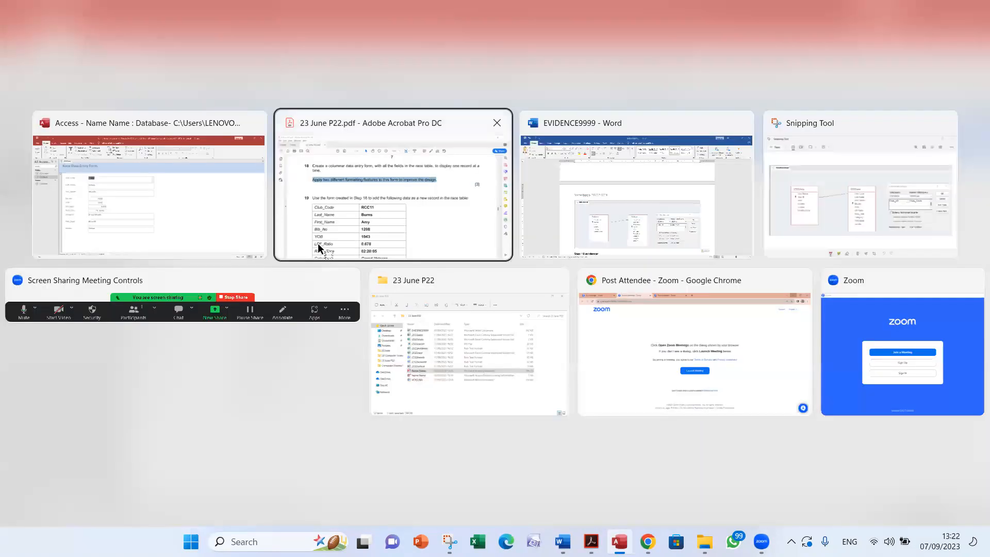
pyautogui.click(424, 207)
pyautogui.moveTo(290, 189); pyautogui.dragTo(428, 190)
pyautogui.click(204, 192)
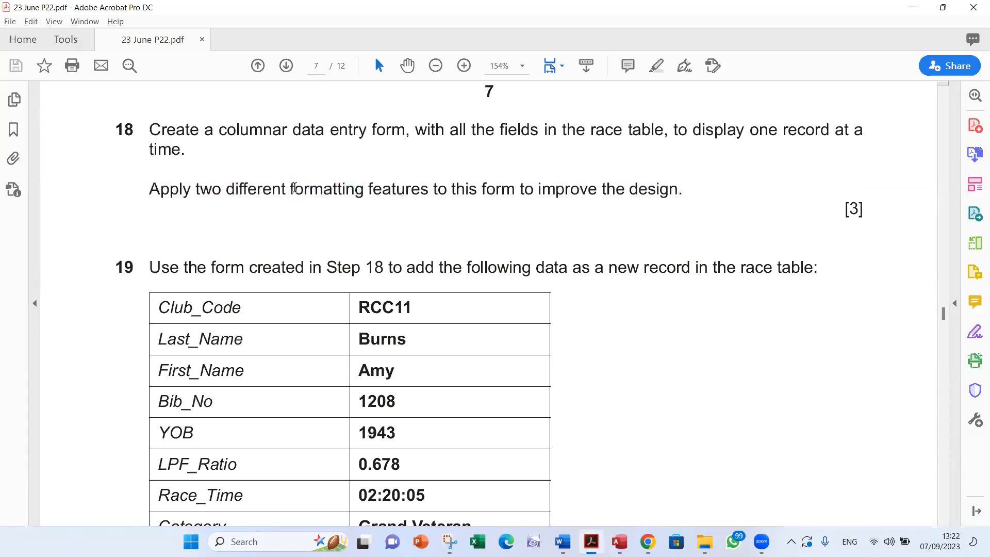
pyautogui.moveTo(290, 189); pyautogui.dragTo(383, 193)
pyautogui.click(501, 193)
pyautogui.doubleClick(563, 192)
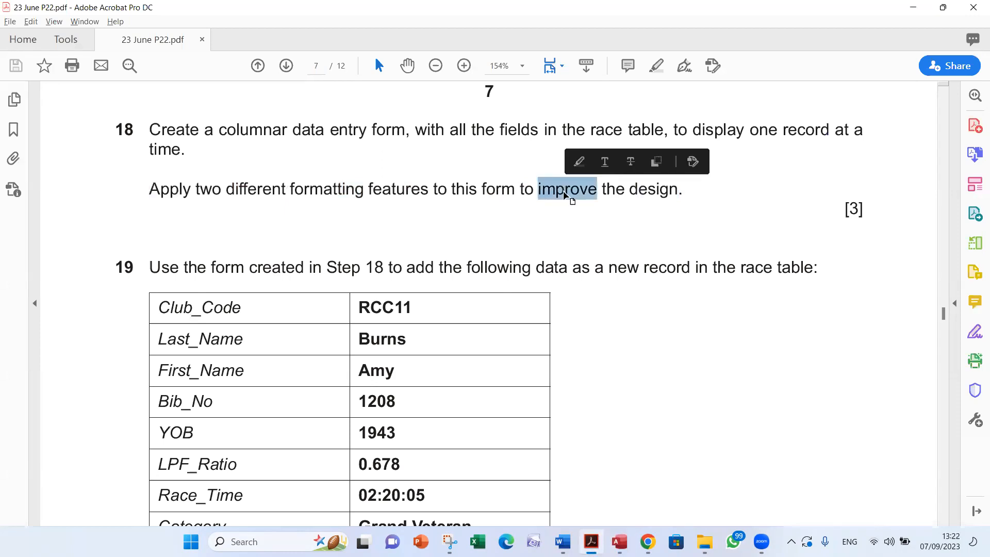
pyautogui.hotkey('alt', 'Tab')
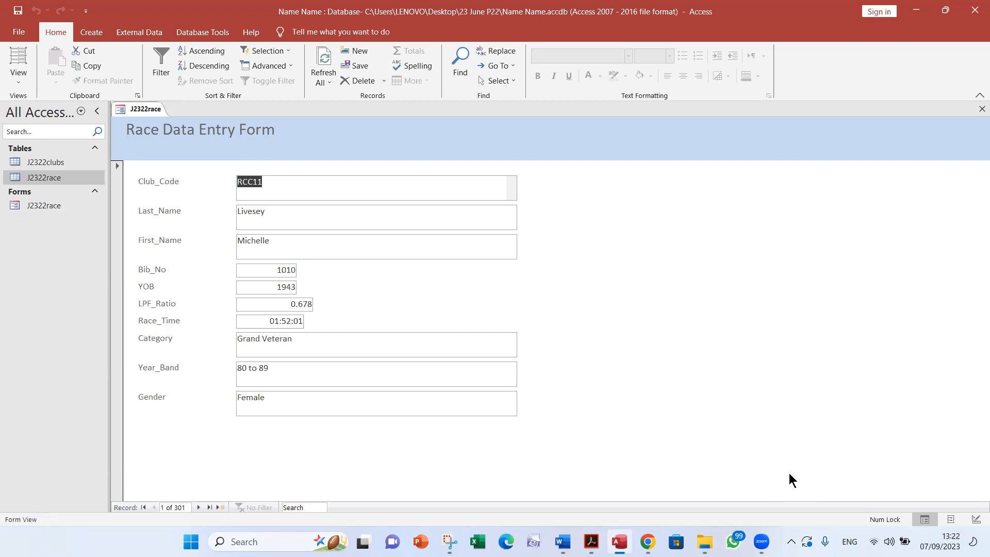
pyautogui.hotkey('alt', 'Tab')
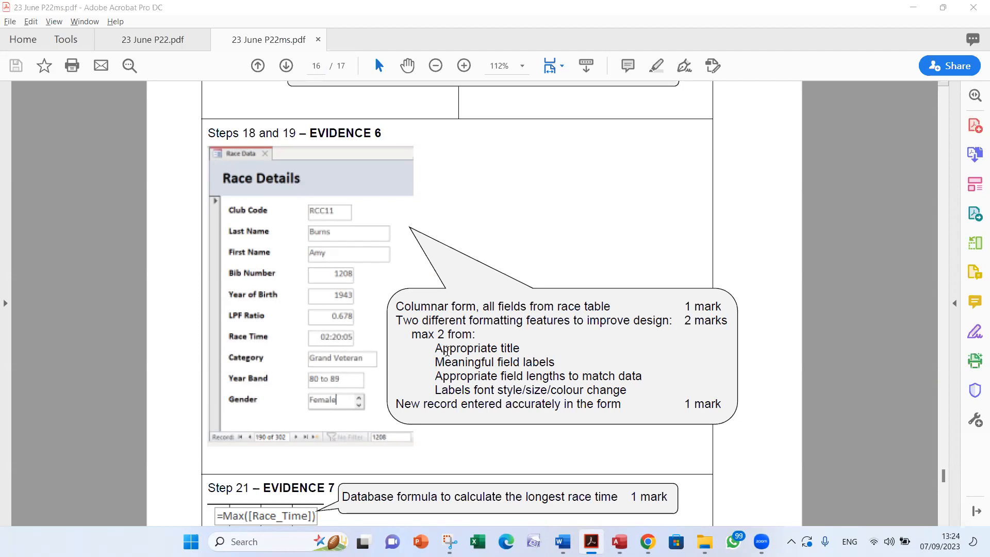
# Step: Highlight the "Appropriate title" criterion in the mark scheme's Evidence 6 notes, and return to the race form in Access
pyautogui.click(438, 349)
pyautogui.moveTo(438, 348); pyautogui.dragTo(509, 346)
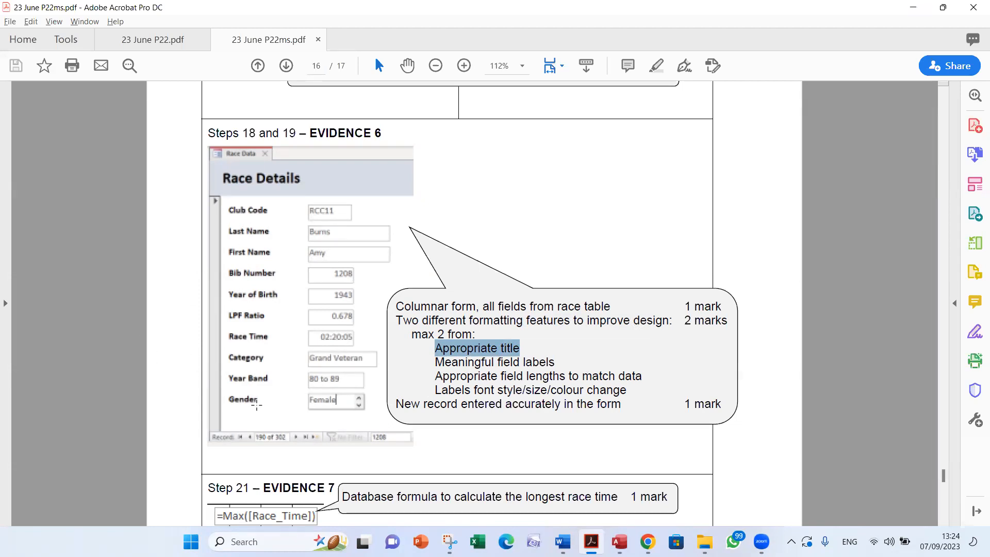
pyautogui.hotkey('alt', 'Tab')
pyautogui.hotkey('alt', 'Tab')
pyautogui.hotkey('alt', 'Tab')
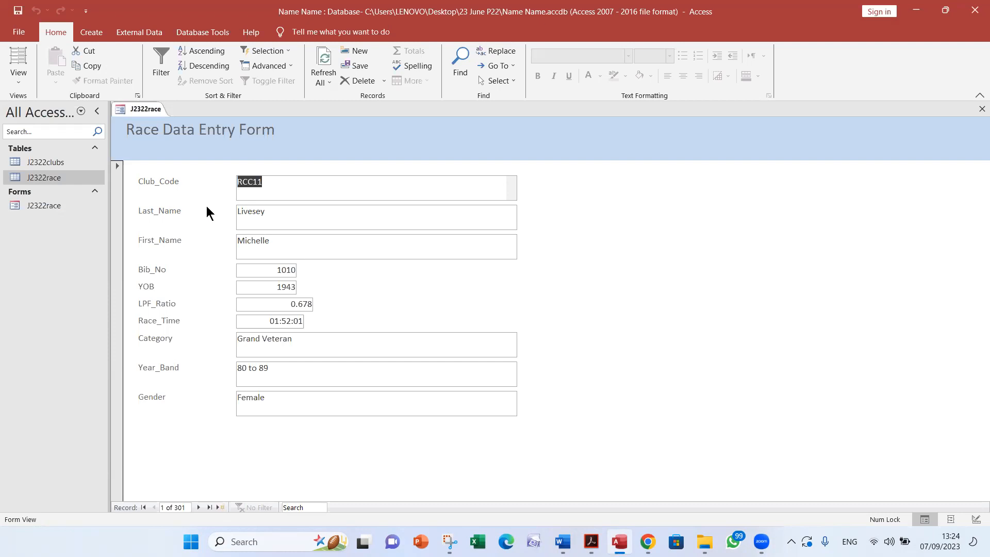
# Step: Open the race form in Design View and change its first three field labels to "Club Code", "Last Name" and "First Name"
pyautogui.click(24, 86)
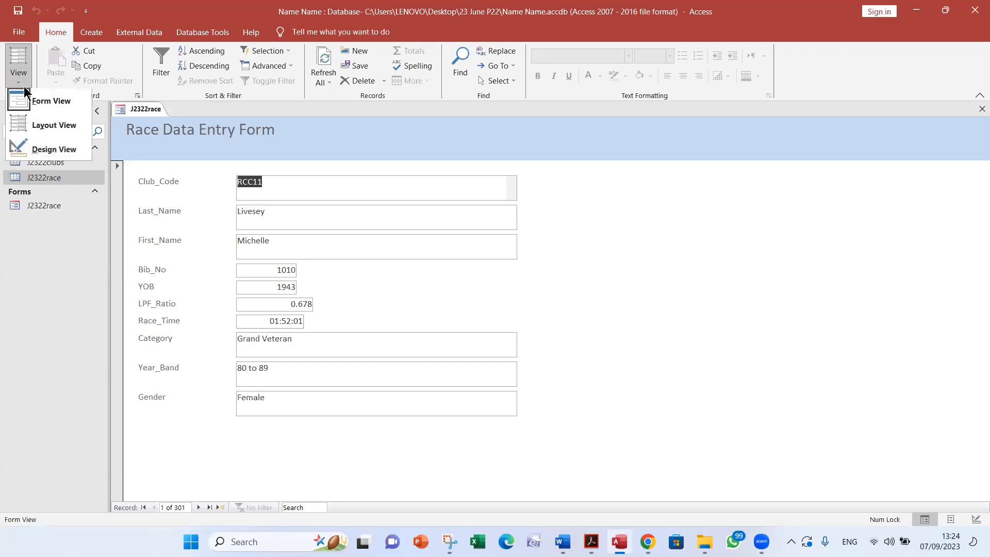
pyautogui.click(24, 145)
pyautogui.click(170, 219)
pyautogui.click(163, 219)
pyautogui.press('BackSpace')
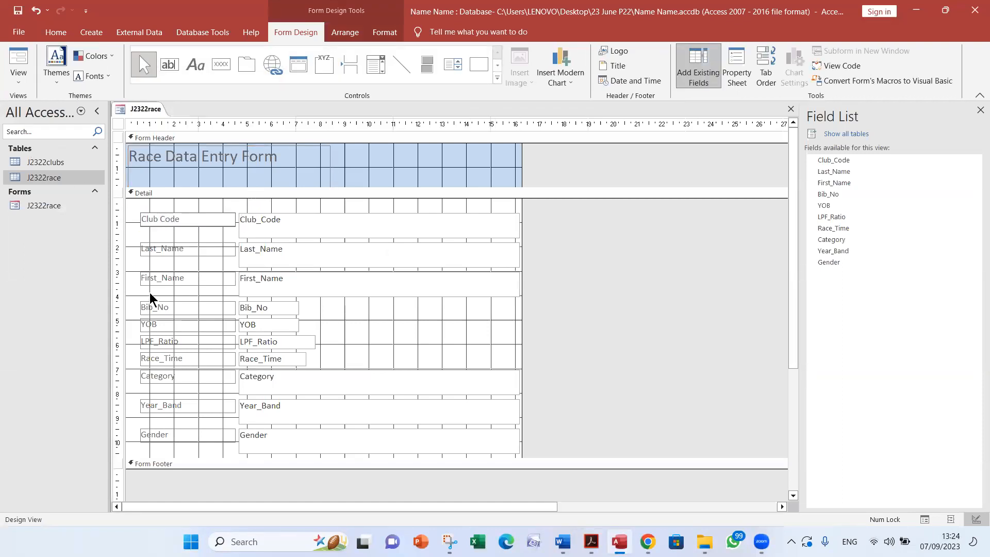
pyautogui.click(160, 250)
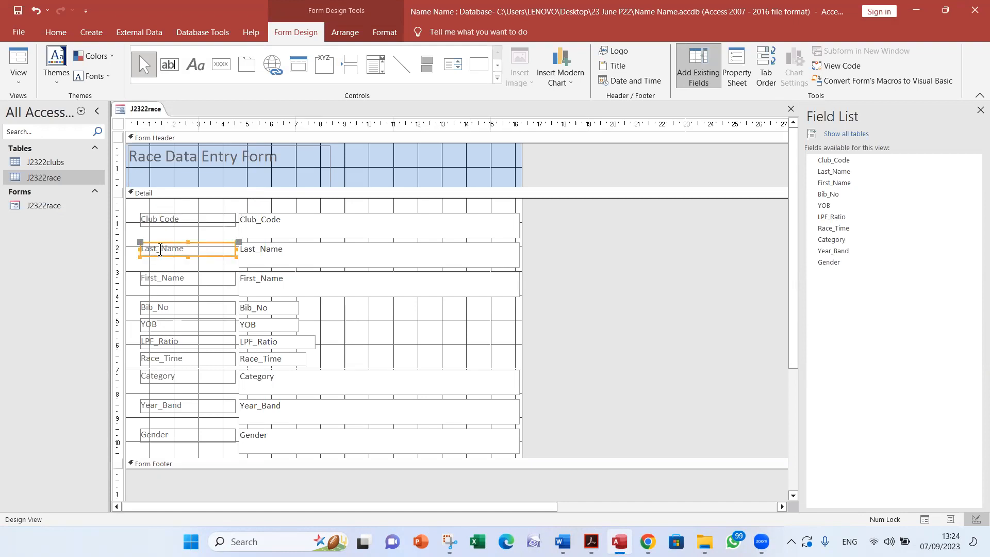
pyautogui.click(160, 249)
pyautogui.press('Delete')
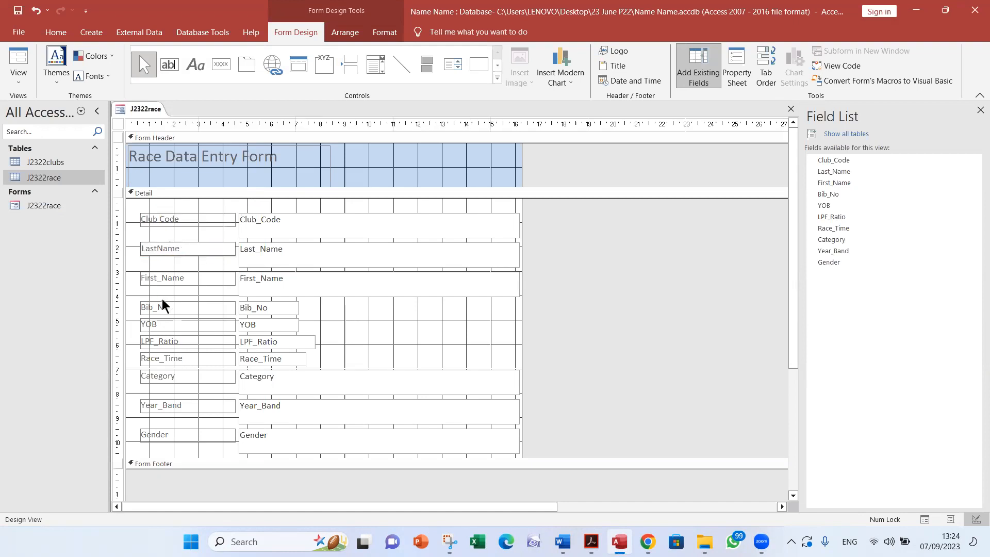
pyautogui.click(157, 283)
pyautogui.click(162, 278)
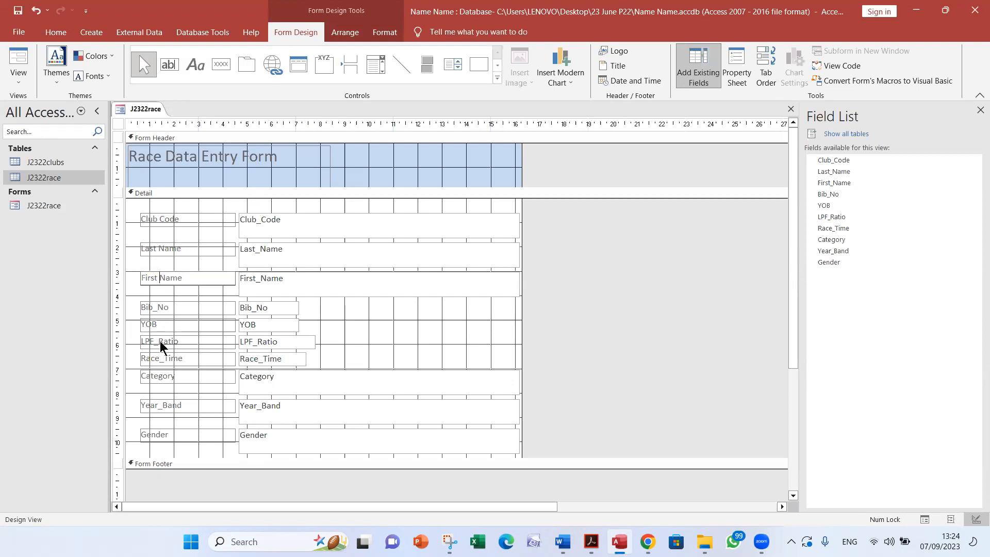
# Step: Check the wording in the mark scheme and change the Bib_No label to "Bib Nomber"
pyautogui.click(160, 310)
pyautogui.click(158, 309)
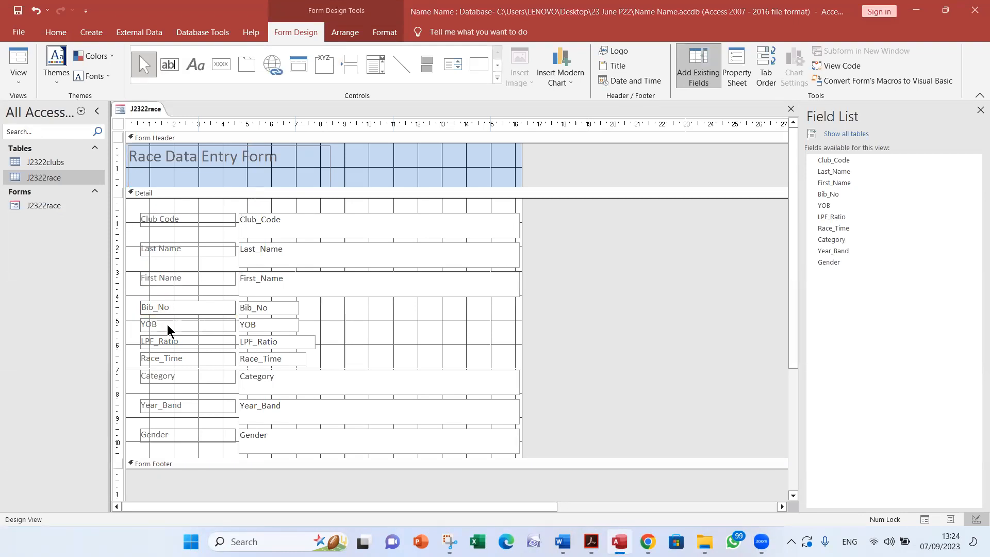
pyautogui.hotkey('alt', 'Tab')
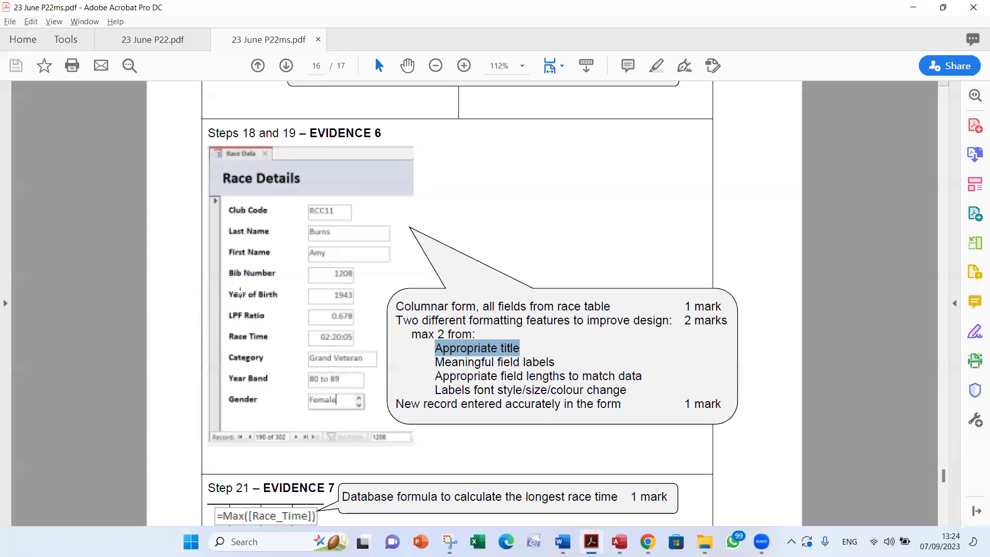
pyautogui.hotkey('alt', 'Tab')
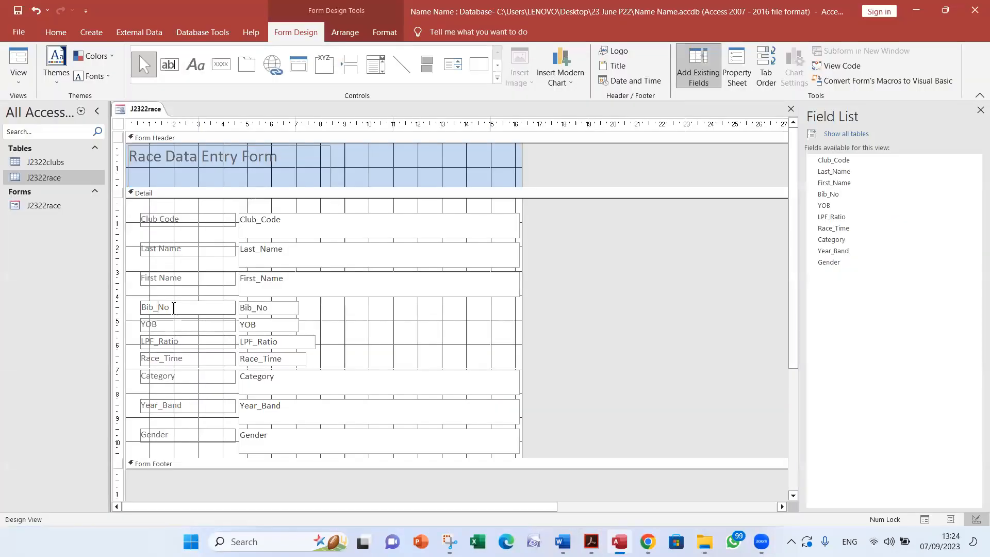
pyautogui.press('BackSpace')
pyautogui.write('Nomber')
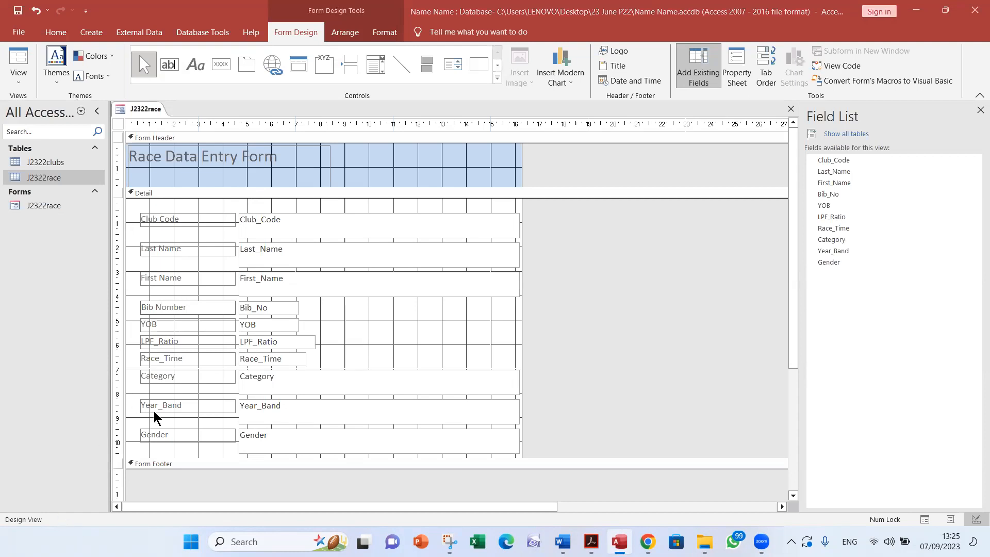
# Step: Change the YOB label to "Year of Birth", following the mark scheme's example form
pyautogui.hotkey('alt', 'Tab')
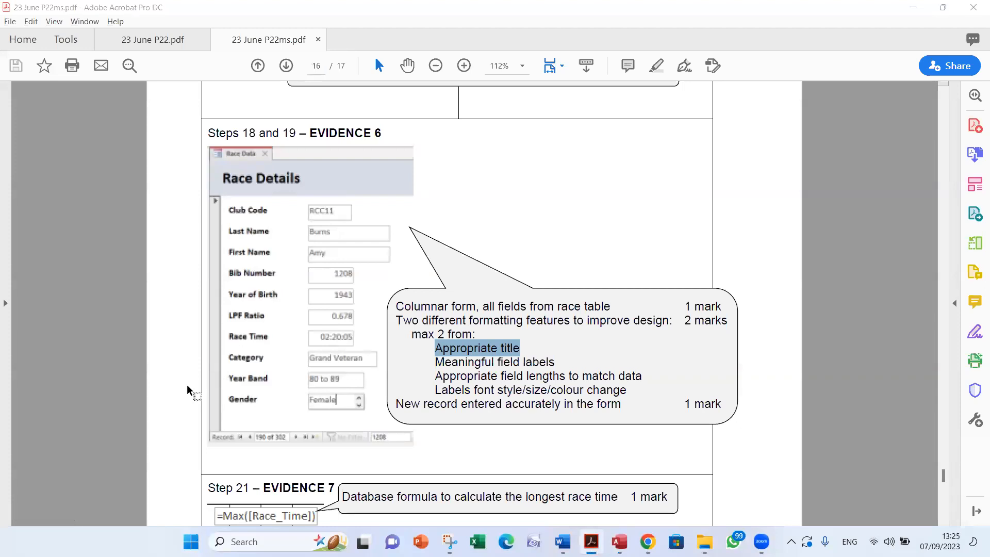
pyautogui.hotkey('alt', 'Tab')
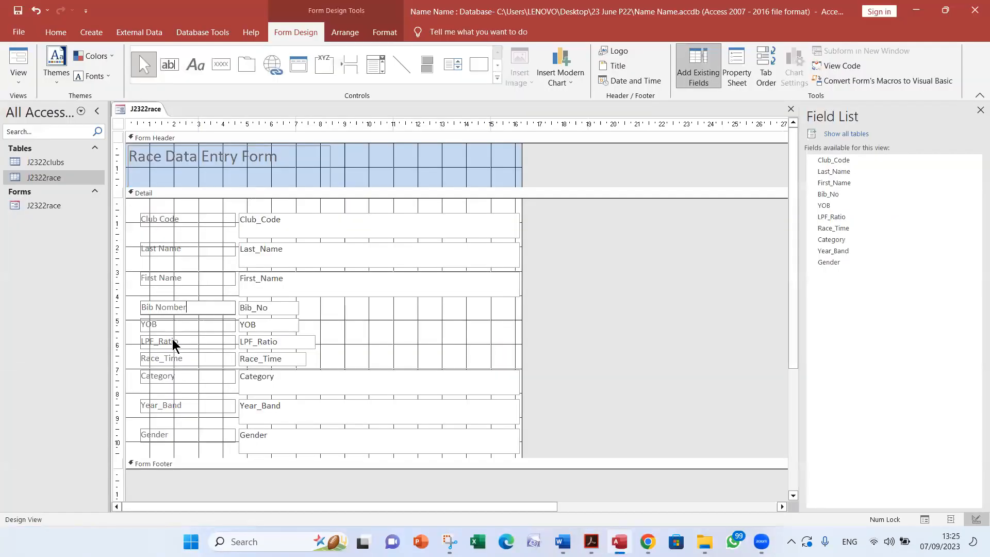
pyautogui.click(158, 328)
pyautogui.click(146, 325)
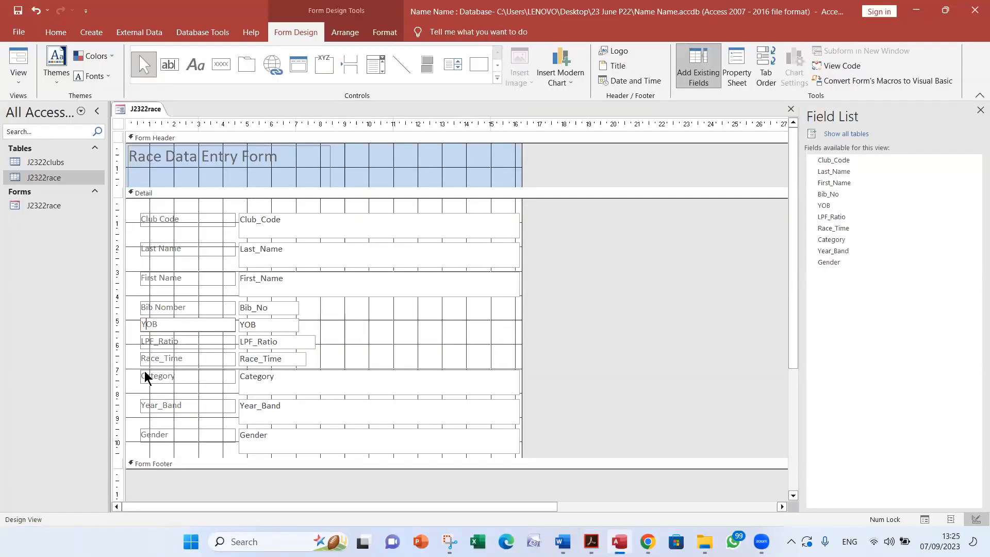
pyautogui.write('ear of Birth')
pyautogui.press('Delete')
pyautogui.press('Delete')
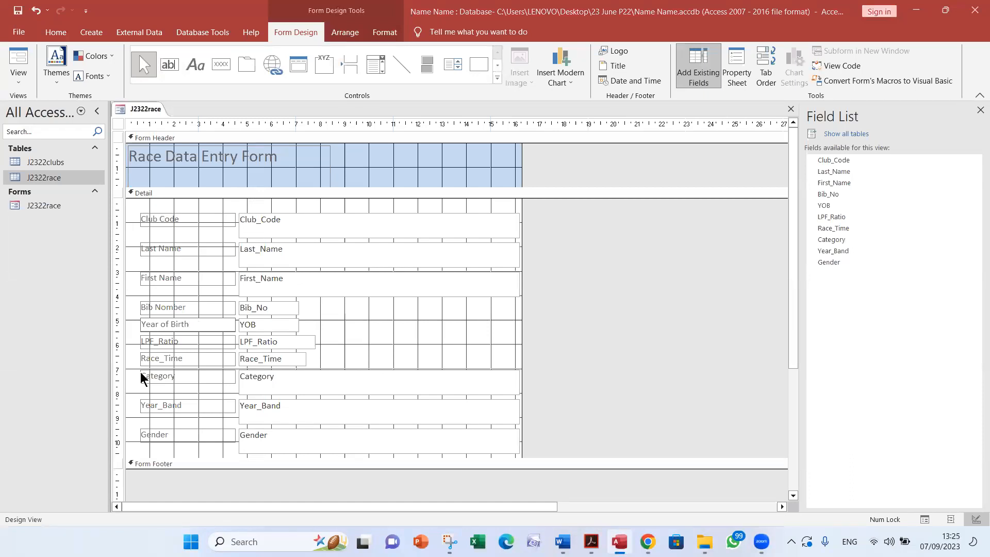
# Step: Check the mark scheme's example form and change the LPF_Ratio label to "LPF Ratio"
pyautogui.hotkey('alt', 'Tab')
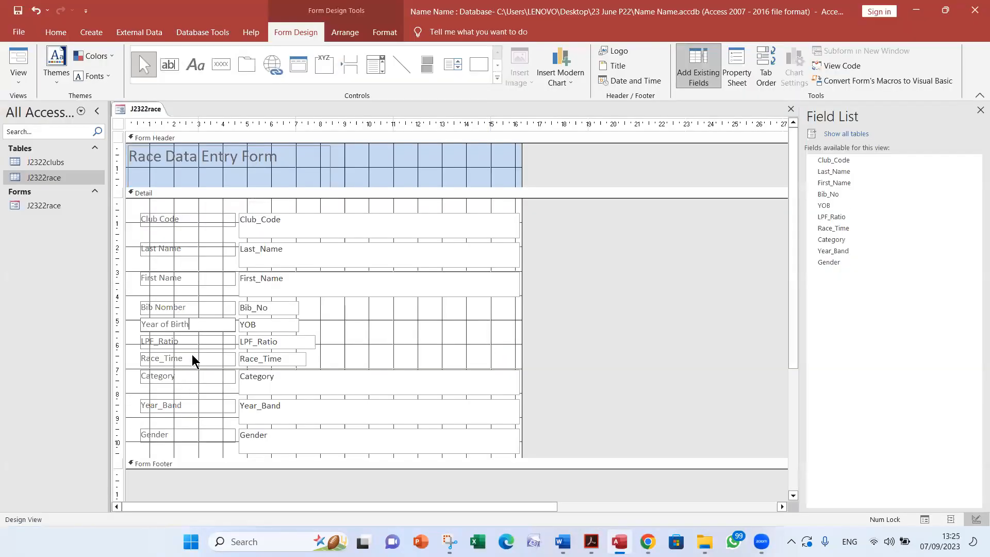
pyautogui.hotkey('alt', 'Tab')
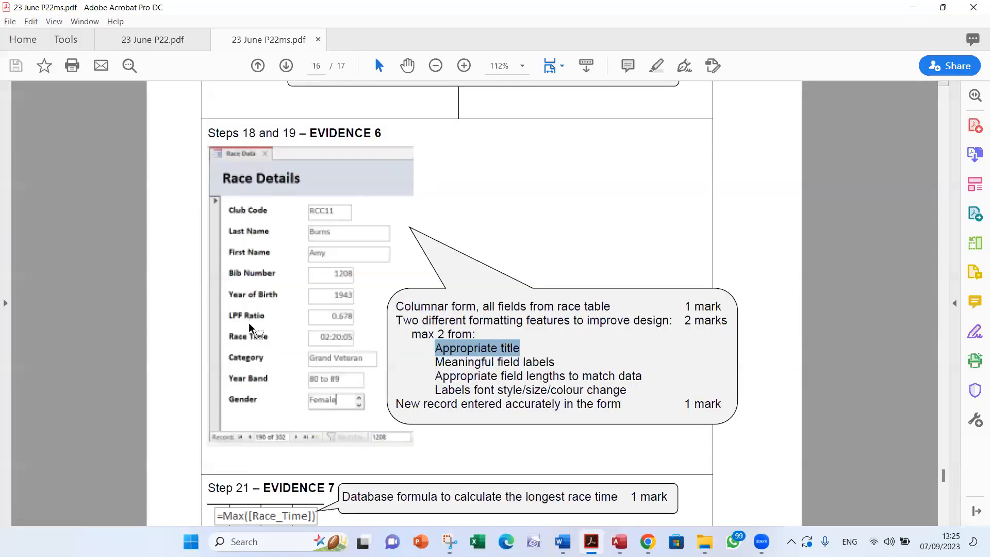
pyautogui.hotkey('alt', 'Tab')
pyautogui.click(159, 343)
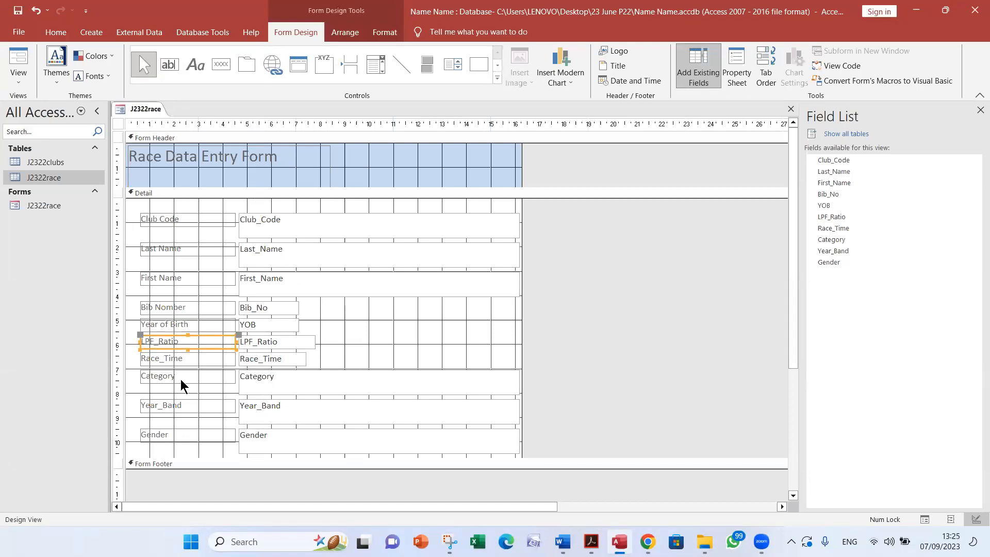
pyautogui.click(160, 338)
pyautogui.press('BackSpace')
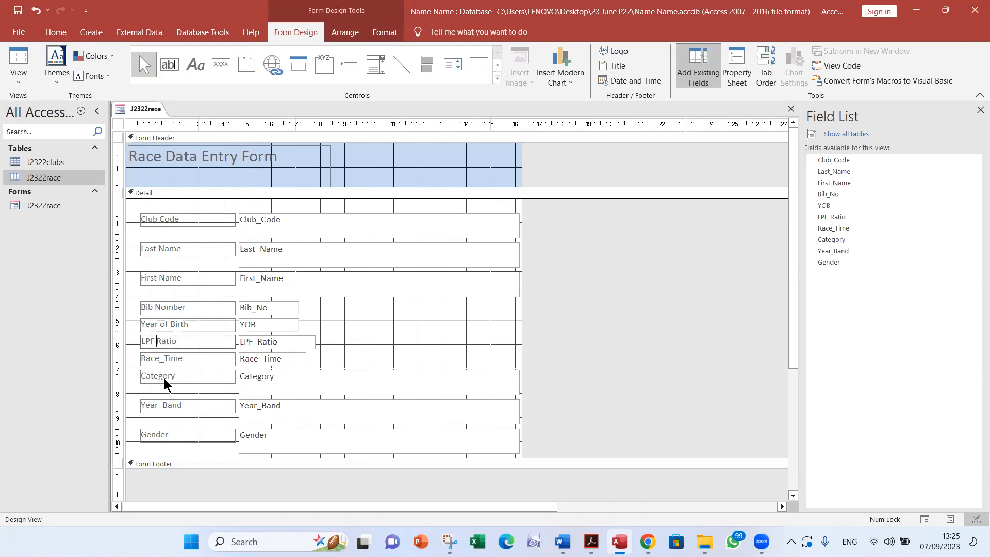
# Step: Replace the underscores with spaces in the remaining labels so they read "Race Time" and "Year Band"
pyautogui.click(165, 363)
pyautogui.click(165, 363)
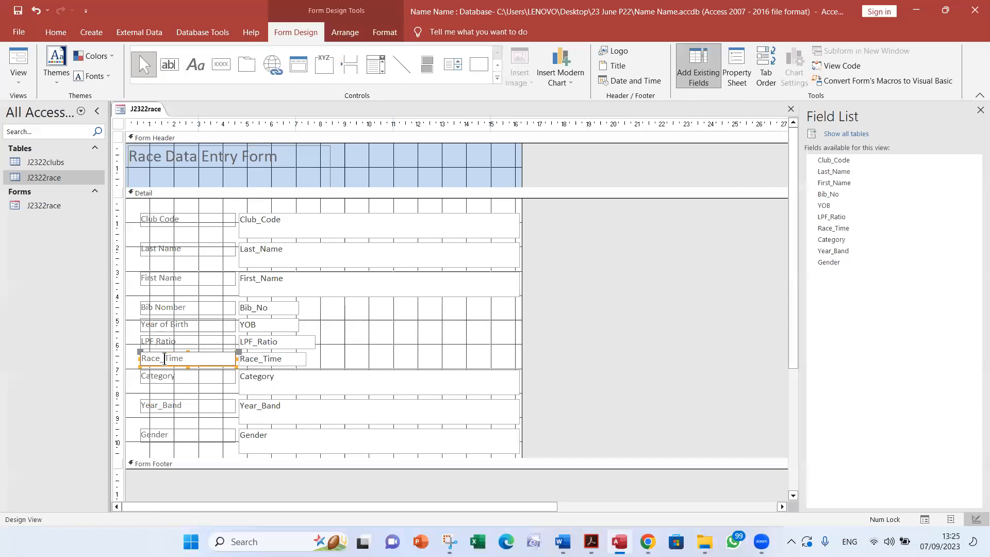
pyautogui.press('BackSpace')
pyautogui.click(166, 404)
pyautogui.click(166, 405)
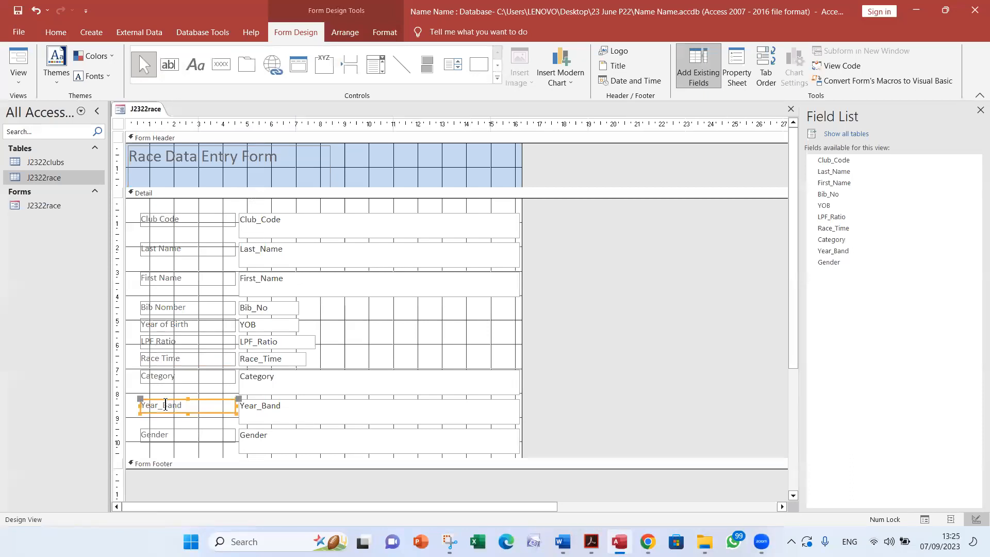
pyautogui.press('BackSpace')
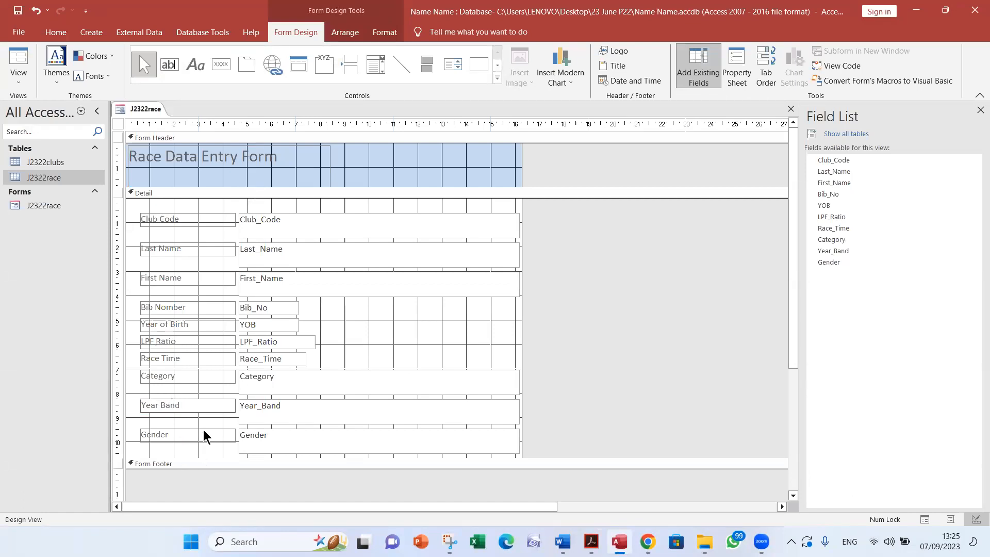
# Step: Make the Club Code, Last Name and First Name labels bold, leaving their data boxes unformatted
pyautogui.moveTo(134, 200); pyautogui.dragTo(238, 457)
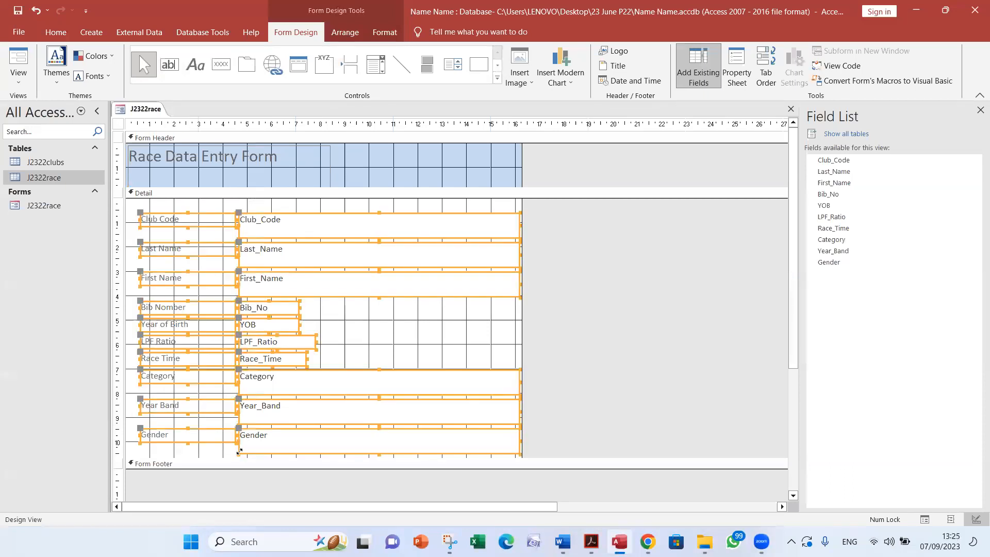
pyautogui.click(281, 205)
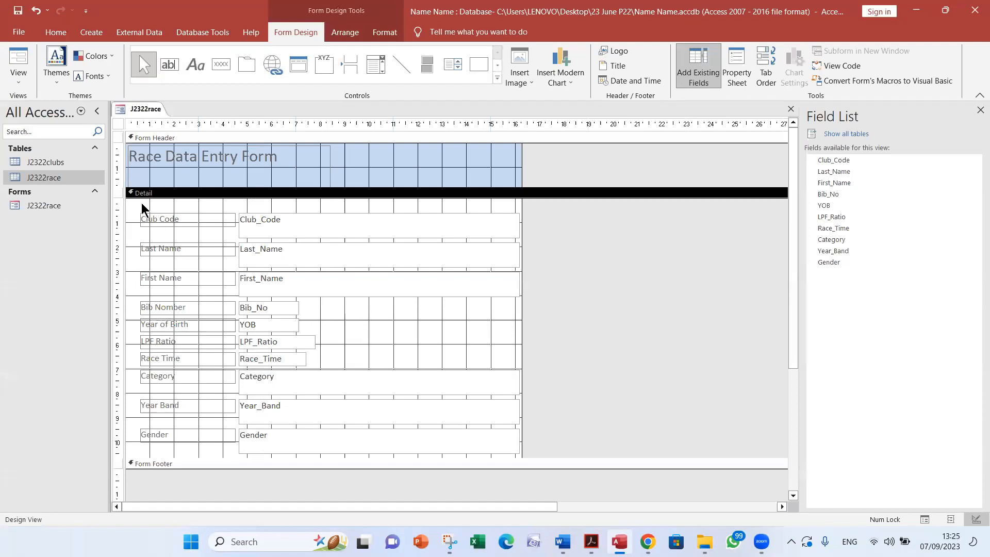
pyautogui.click(163, 219)
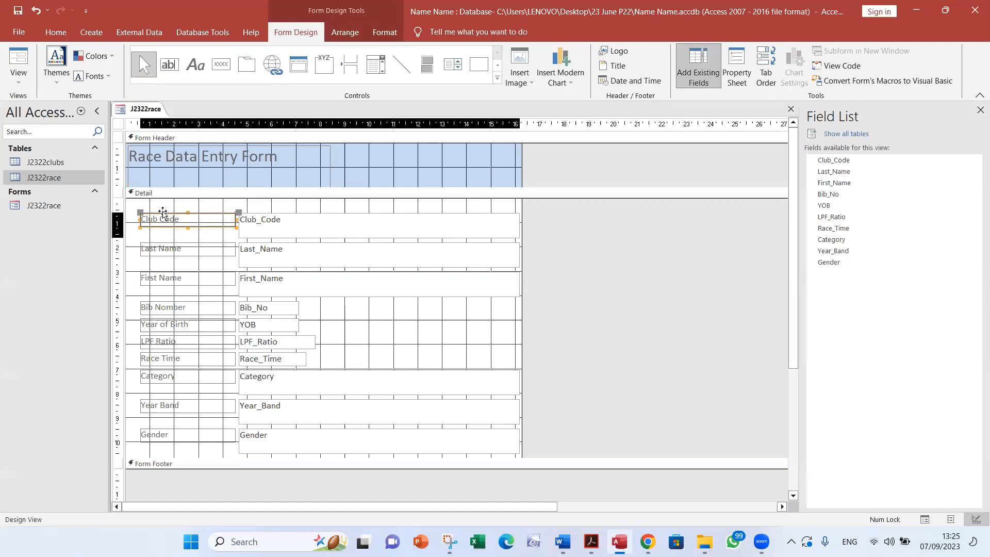
pyautogui.click(55, 32)
pyautogui.click(538, 76)
pyautogui.click(188, 242)
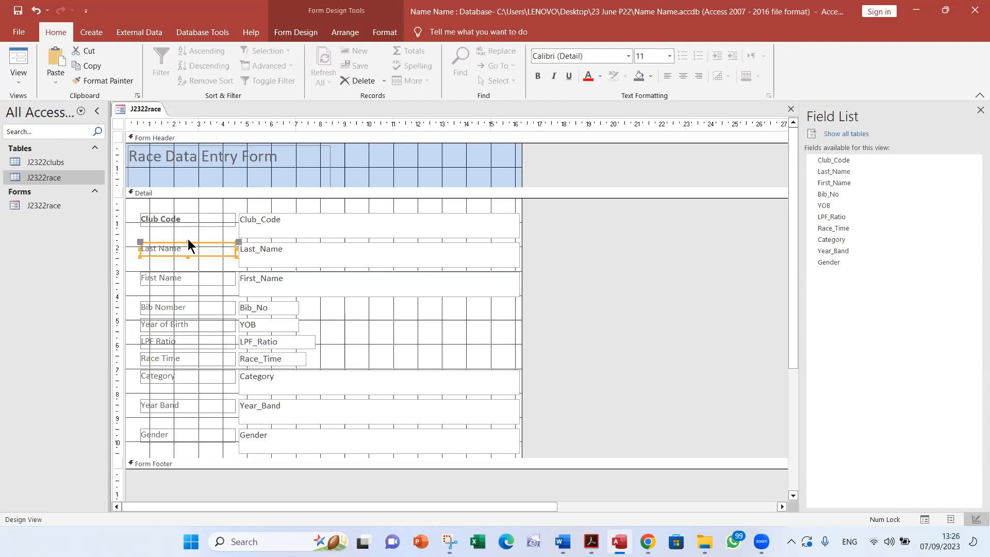
pyautogui.click(536, 72)
pyautogui.click(206, 283)
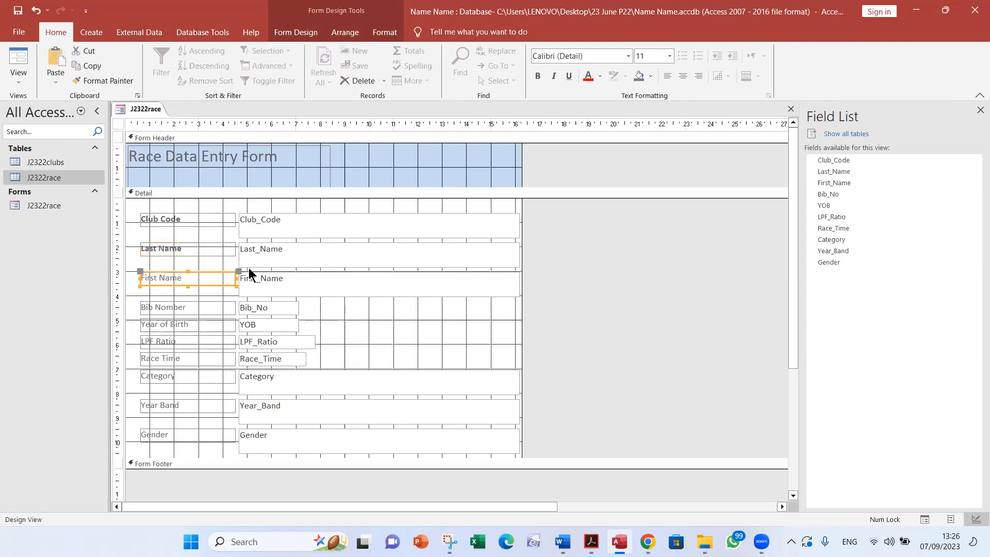
pyautogui.click(537, 76)
# Step: Make the Bib Nomber, Year of Birth, LPF Ratio and Race Time labels bold
pyautogui.click(211, 308)
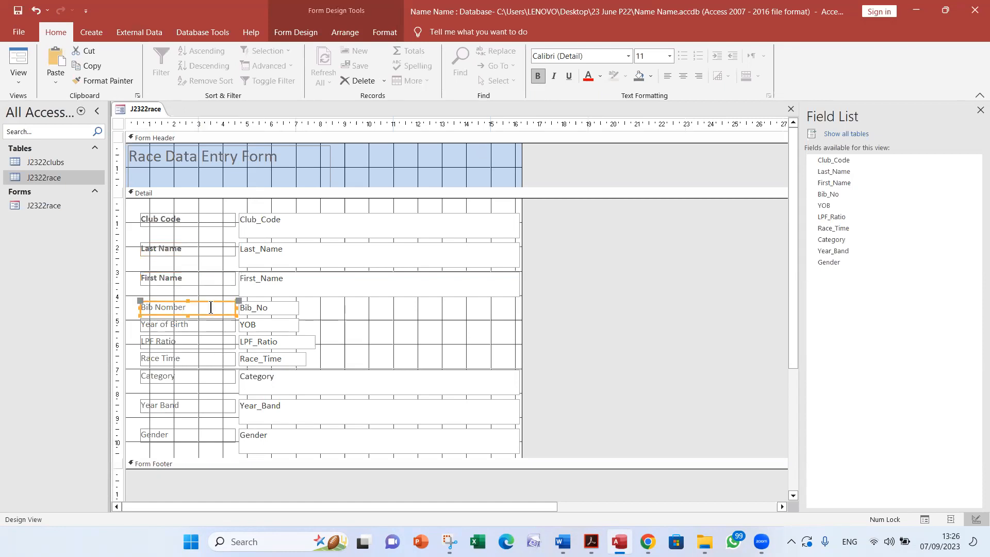
pyautogui.click(538, 78)
pyautogui.click(215, 326)
pyautogui.click(538, 77)
pyautogui.click(198, 341)
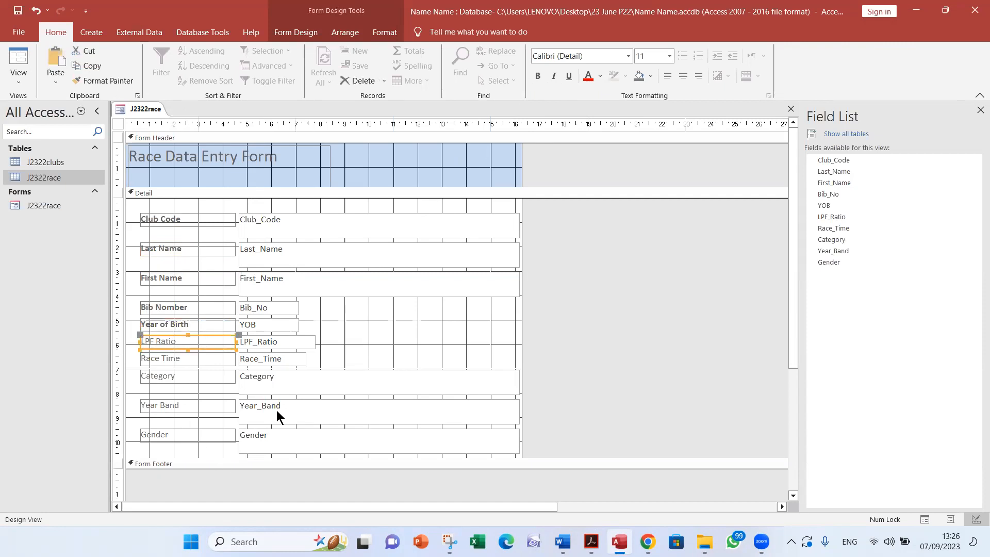
pyautogui.click(538, 77)
pyautogui.click(191, 360)
pyautogui.click(537, 76)
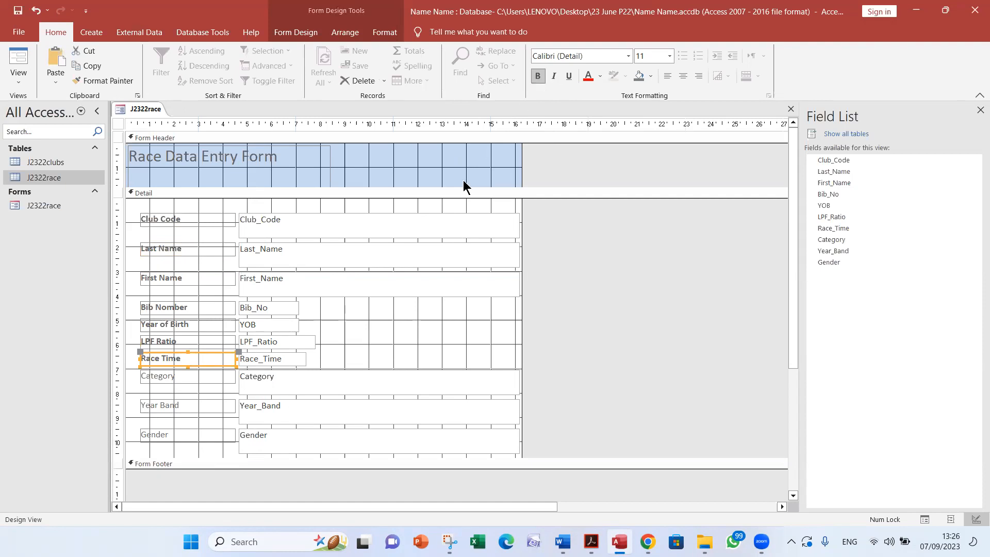
# Step: Make the Category, Year Band and Gender labels bold
pyautogui.click(208, 375)
pyautogui.click(537, 76)
pyautogui.click(197, 404)
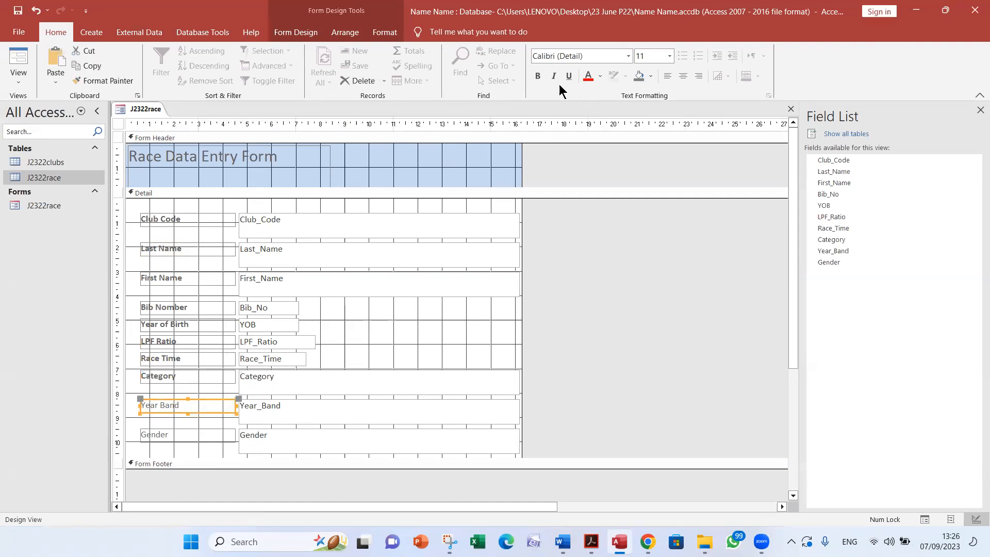
pyautogui.click(537, 76)
pyautogui.click(185, 441)
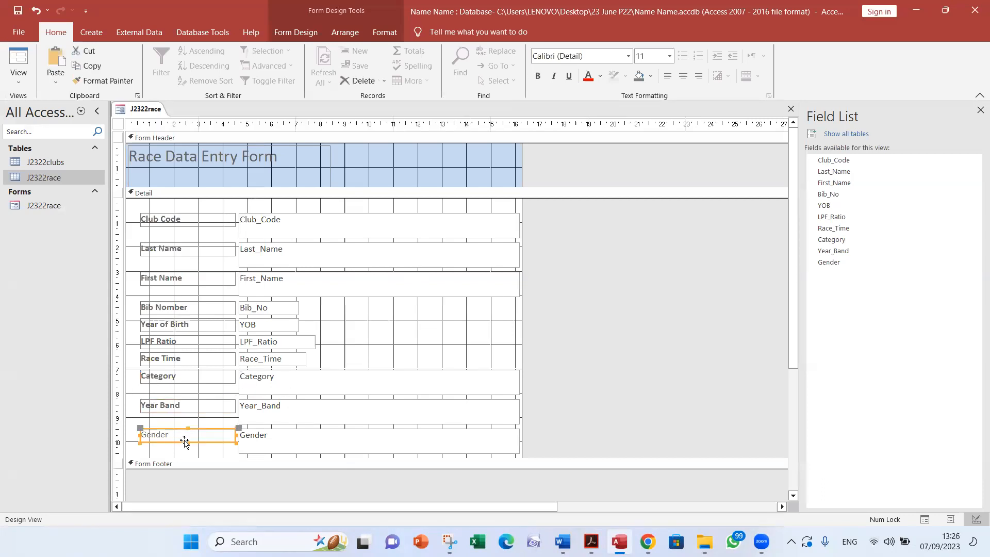
pyautogui.click(537, 77)
# Step: Compare the design with the mark scheme's example, save the form and display it in Form View
pyautogui.hotkey('alt', 'Tab')
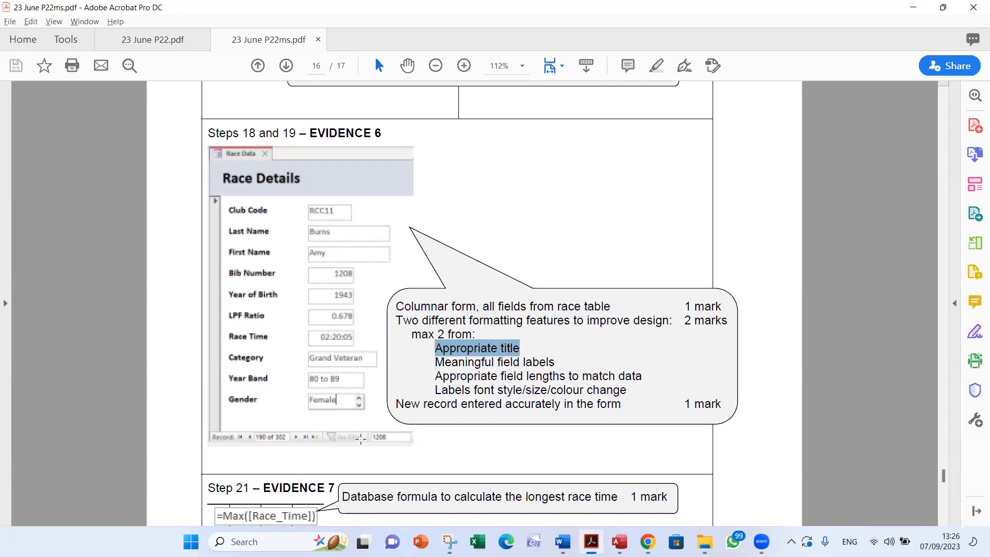
pyautogui.hotkey('alt', 'Tab')
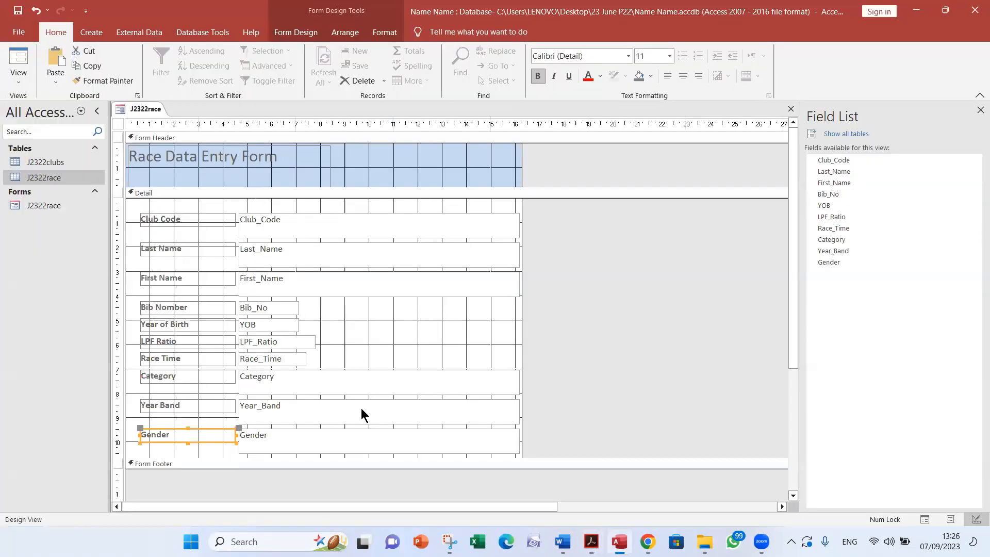
pyautogui.click(17, 16)
pyautogui.click(18, 74)
pyautogui.click(34, 104)
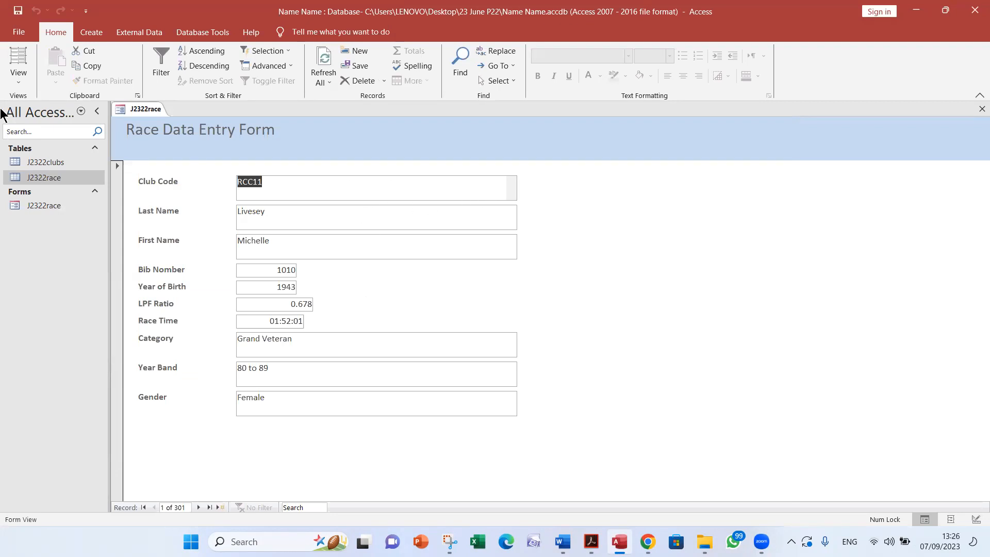
# Step: Display the form in Layout View and narrow the Club Code, Last Name and First Name boxes to fit their data
pyautogui.click(15, 81)
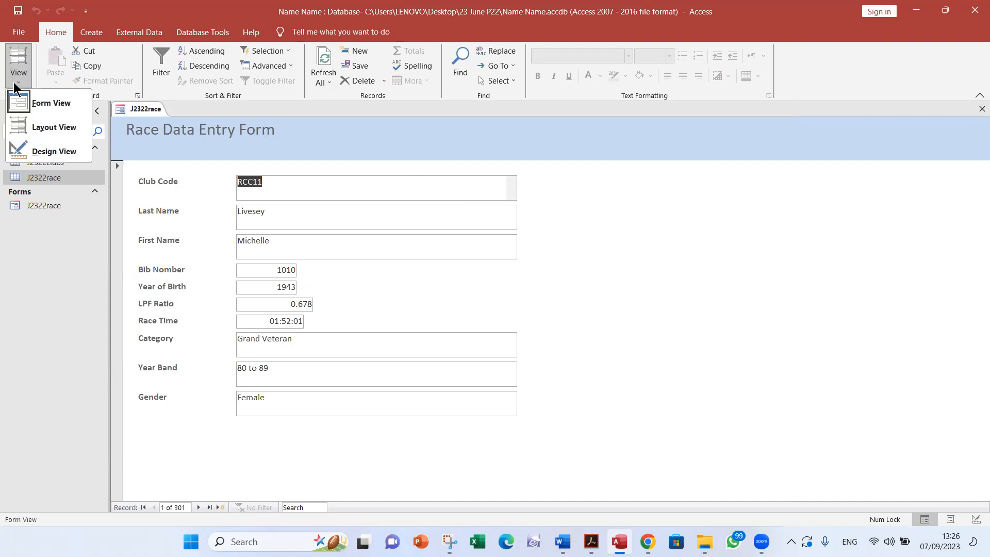
pyautogui.click(28, 125)
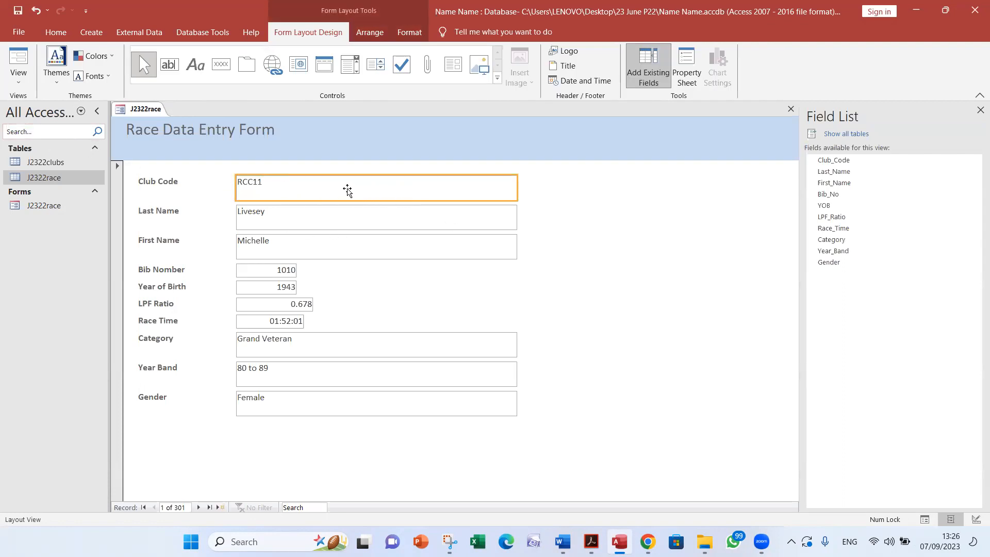
pyautogui.moveTo(517, 187); pyautogui.dragTo(301, 187)
pyautogui.click(400, 219)
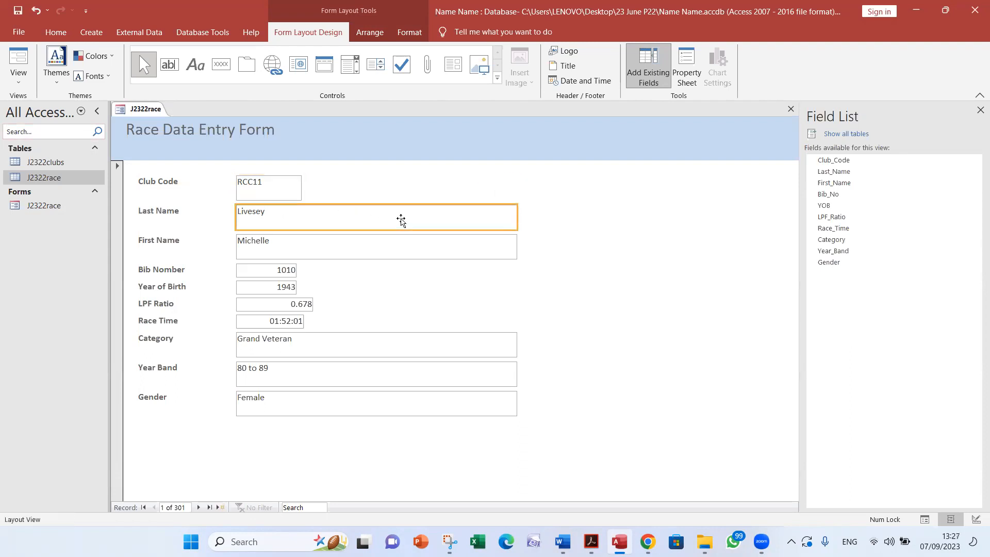
pyautogui.moveTo(517, 218); pyautogui.dragTo(296, 218)
pyautogui.click(369, 251)
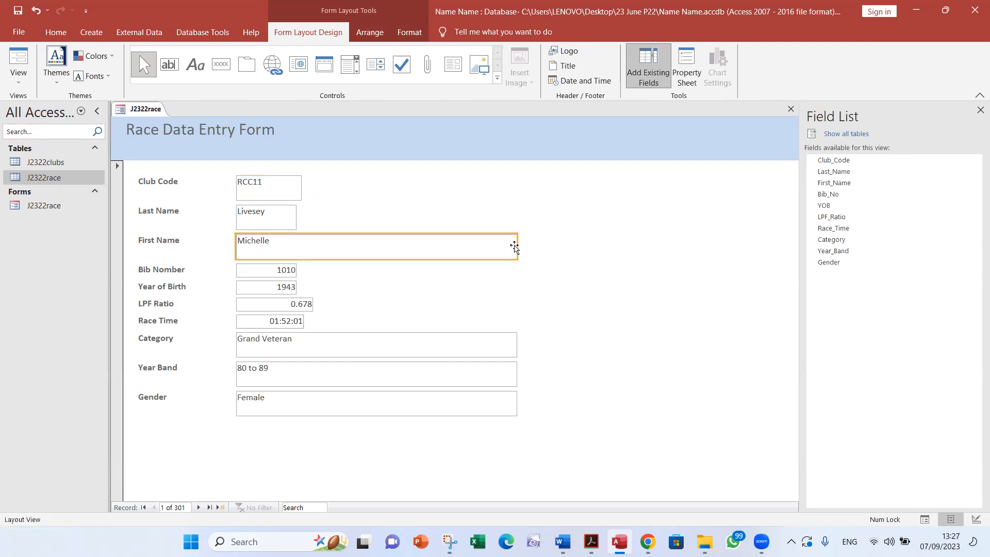
pyautogui.moveTo(505, 245); pyautogui.dragTo(313, 247)
# Step: Narrow the Category, Year Band and Gender boxes to fit their data
pyautogui.click(433, 341)
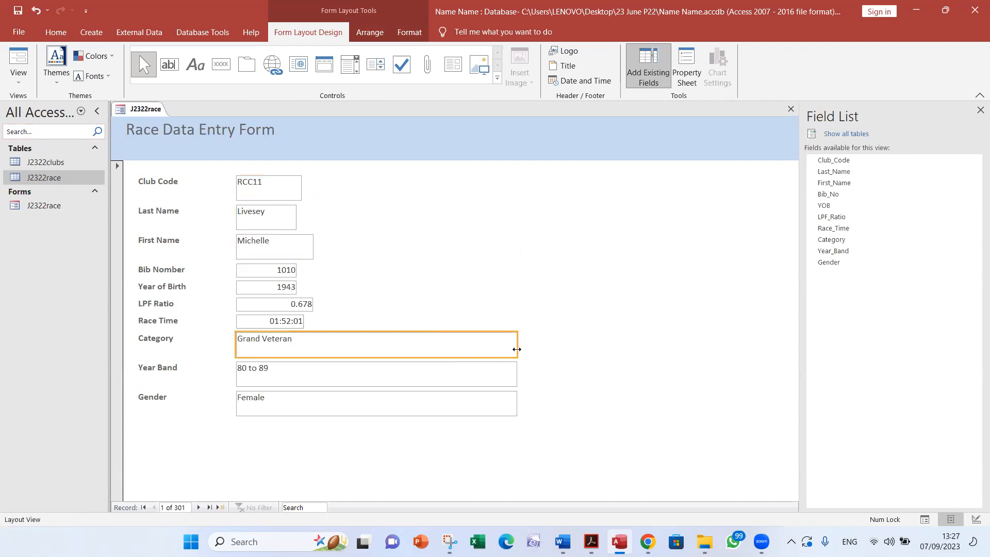
pyautogui.moveTo(516, 344); pyautogui.dragTo(318, 345)
pyautogui.click(398, 379)
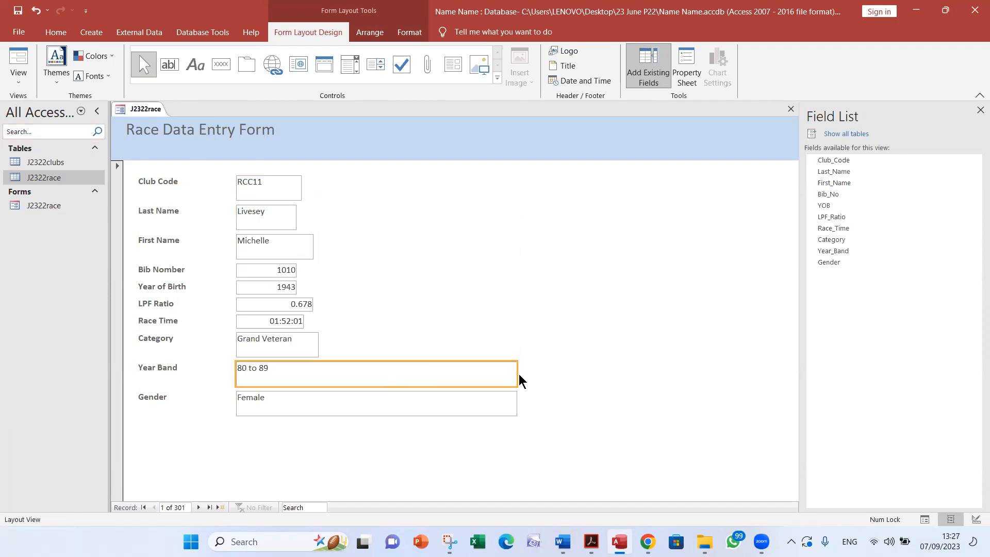
pyautogui.moveTo(516, 373); pyautogui.dragTo(480, 373)
pyautogui.moveTo(311, 373); pyautogui.dragTo(302, 375)
pyautogui.click(381, 403)
pyautogui.moveTo(513, 407); pyautogui.dragTo(309, 404)
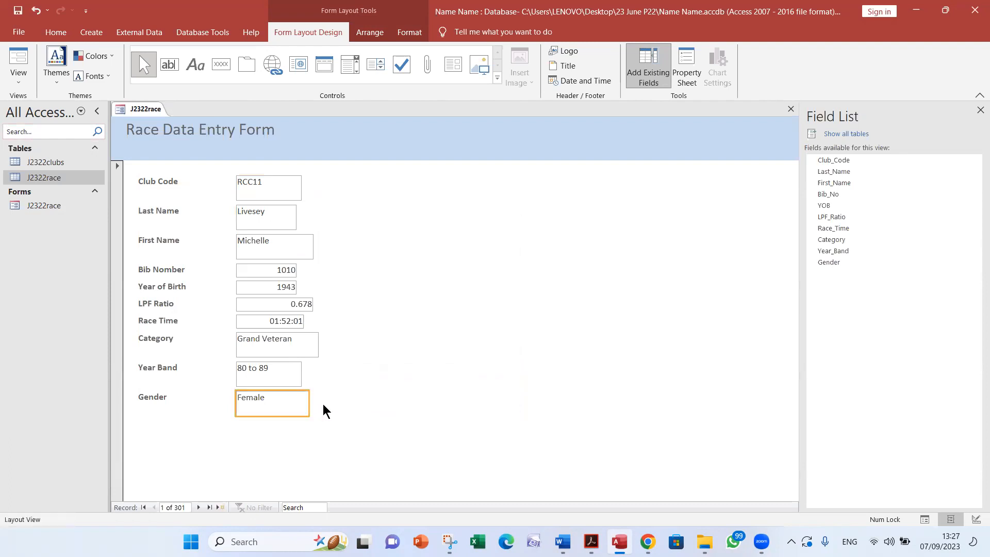
# Step: Check the mark scheme's example form and change the form title to "Race Details"
pyautogui.hotkey('alt', 'Tab')
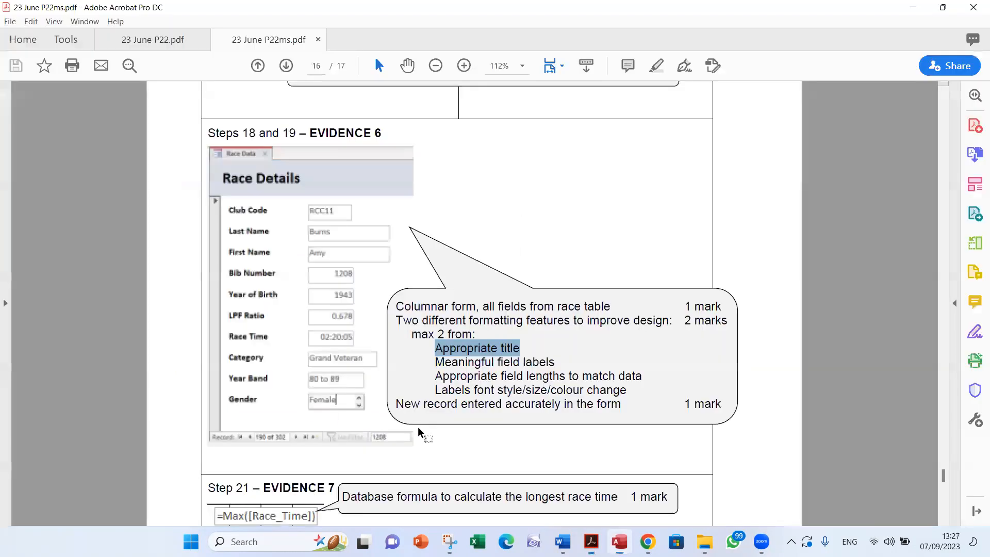
pyautogui.hotkey('alt', 'Tab')
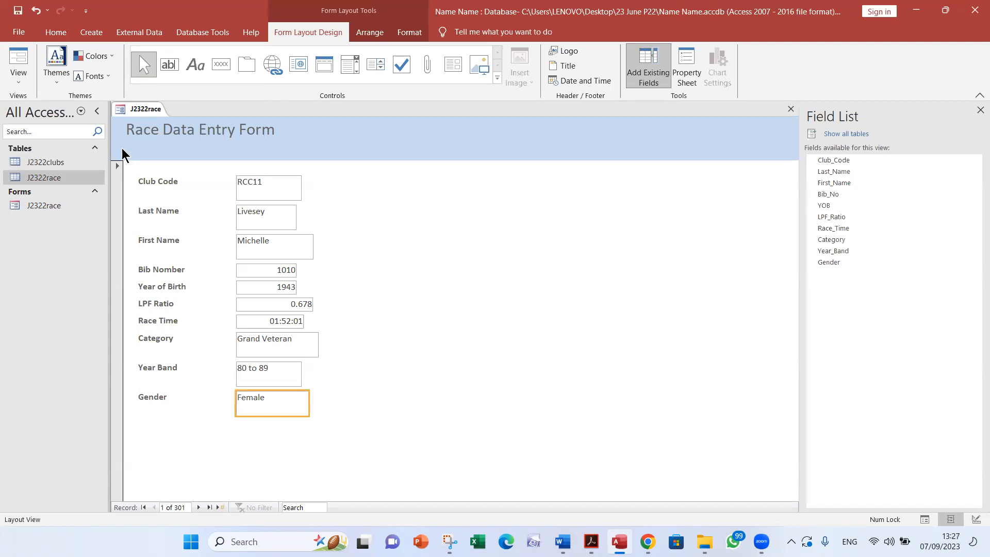
pyautogui.click(164, 131)
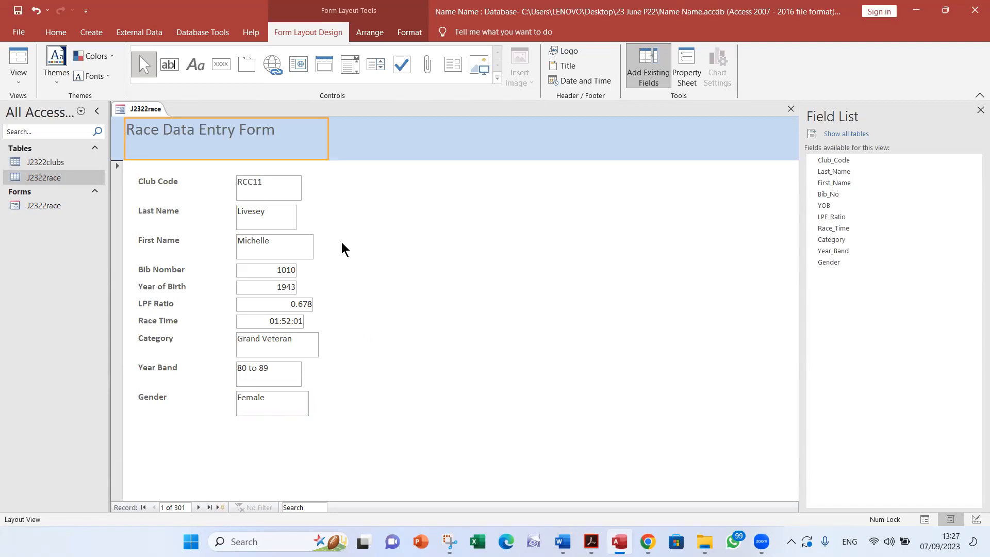
pyautogui.hotkey('alt', 'Tab')
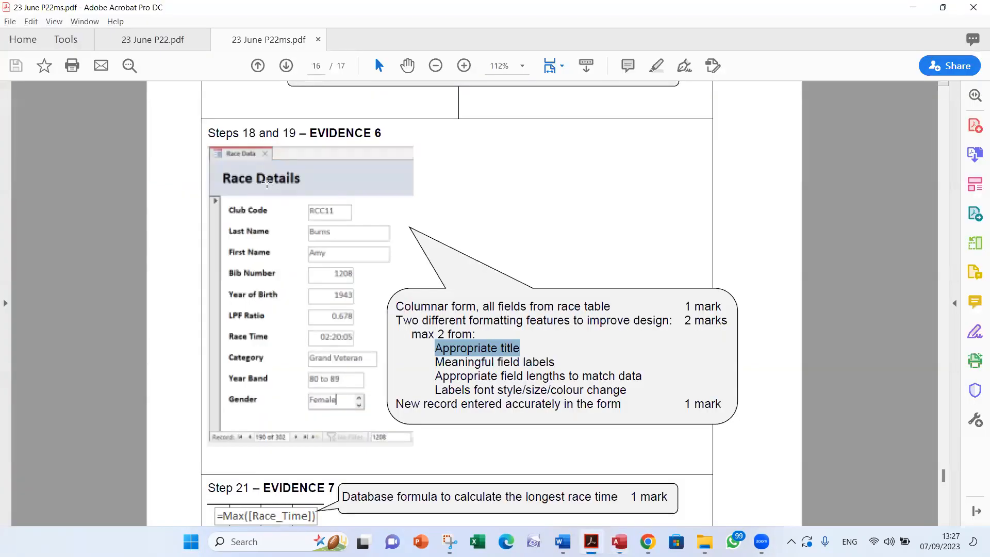
pyautogui.hotkey('alt', 'Tab')
pyautogui.click(163, 130)
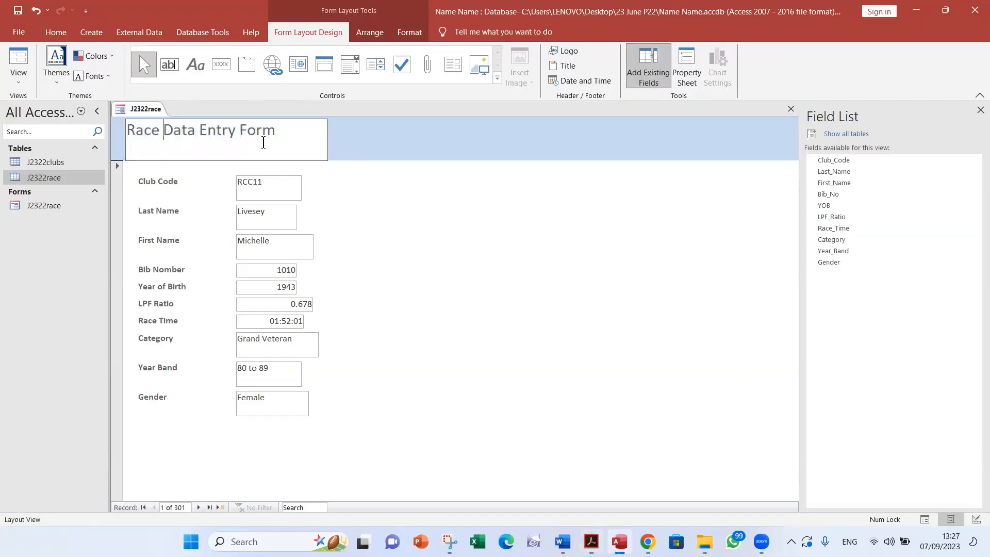
pyautogui.moveTo(282, 132); pyautogui.dragTo(168, 130)
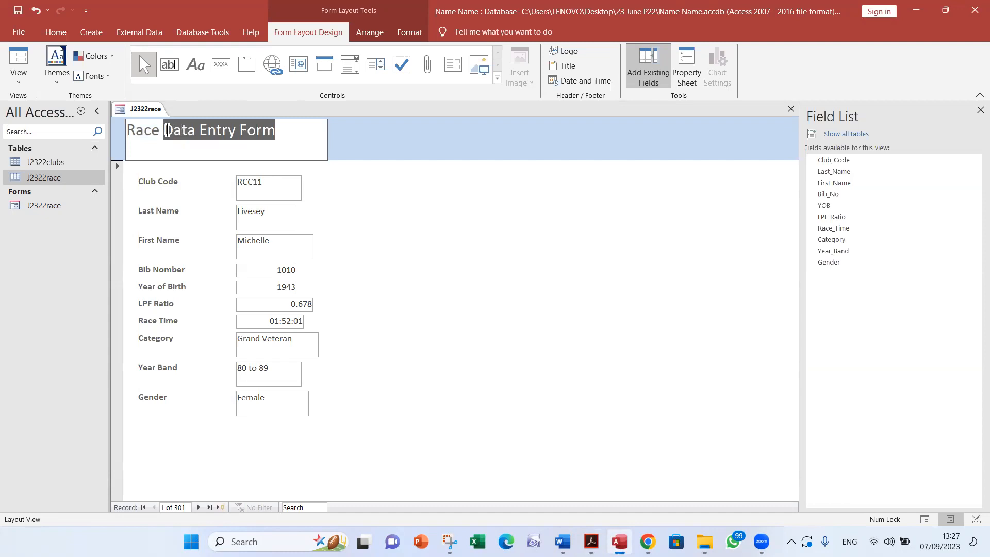
pyautogui.write('Details')
pyautogui.click(439, 157)
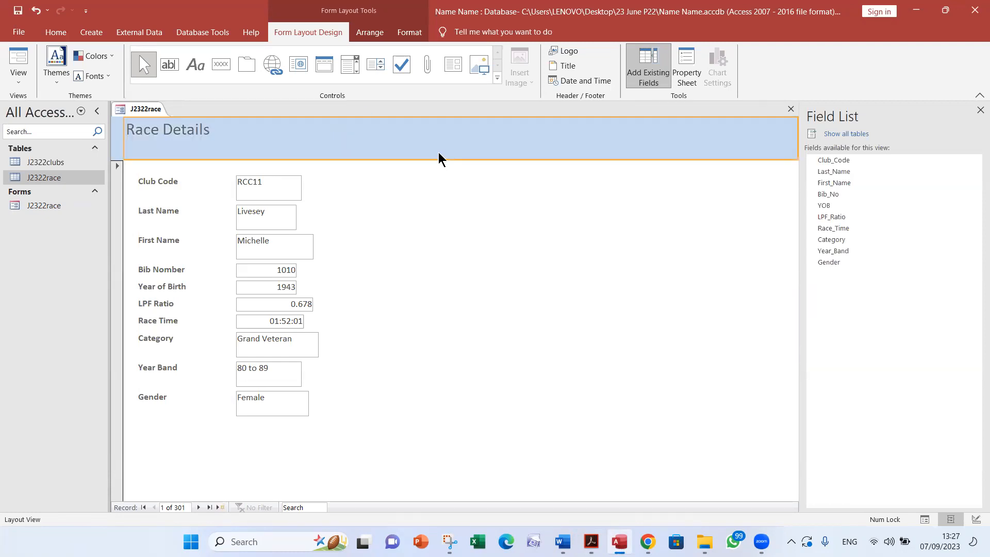
# Step: Make the "Race Details" form title bold
pyautogui.click(227, 136)
pyautogui.click(205, 129)
pyautogui.hotkey('ctrl', 'a')
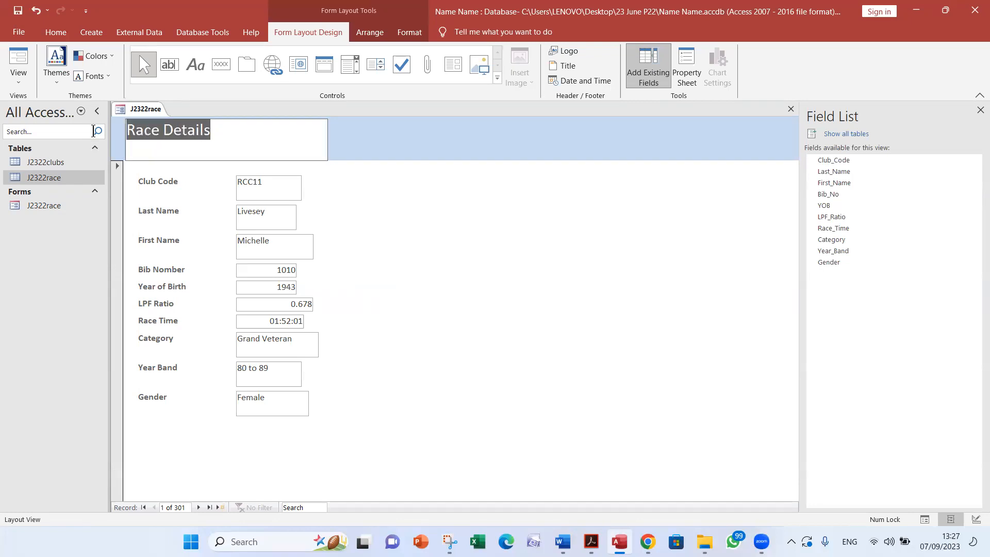
pyautogui.click(56, 33)
pyautogui.click(537, 78)
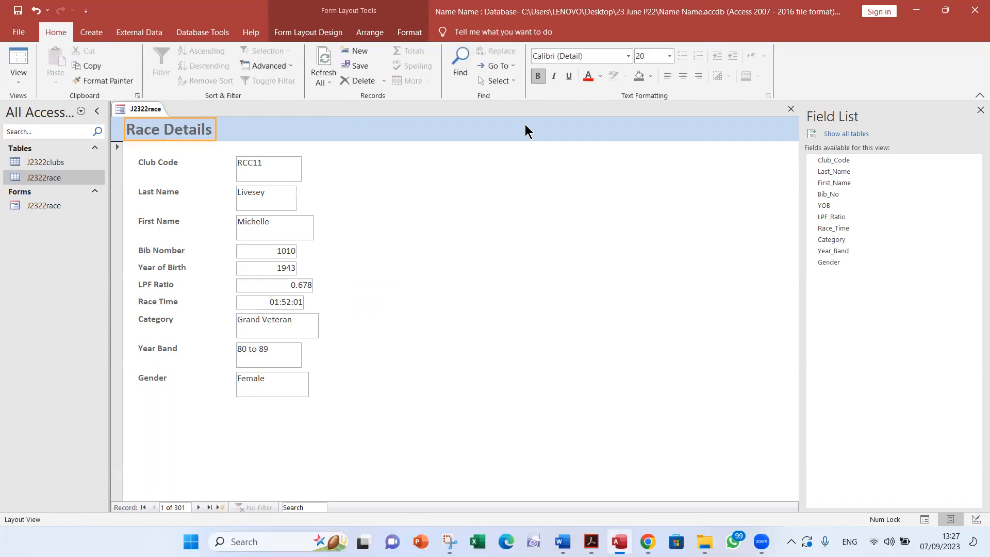
# Step: Compare the form design with the mark scheme's example and display the form in Form View
pyautogui.hotkey('alt', 'Tab')
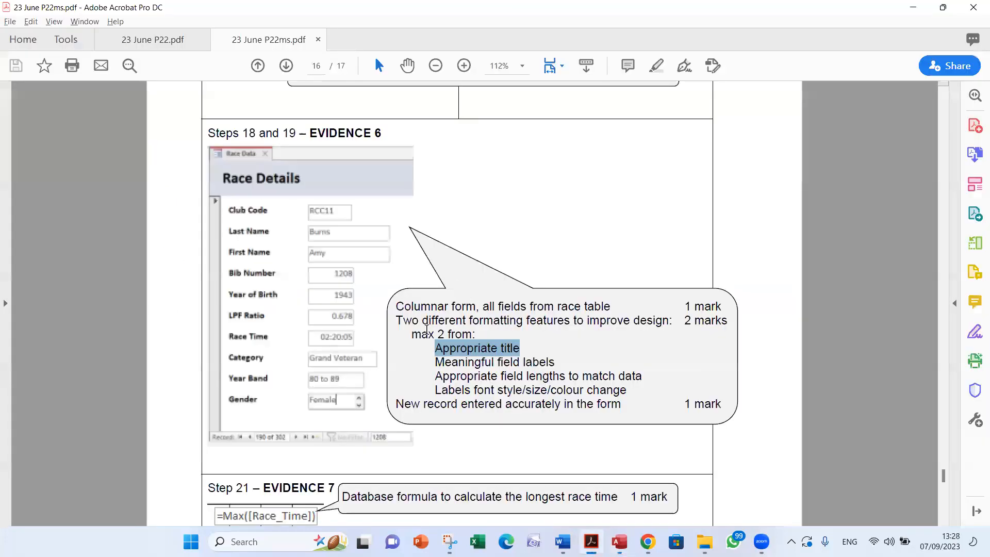
pyautogui.hotkey('alt', 'Tab')
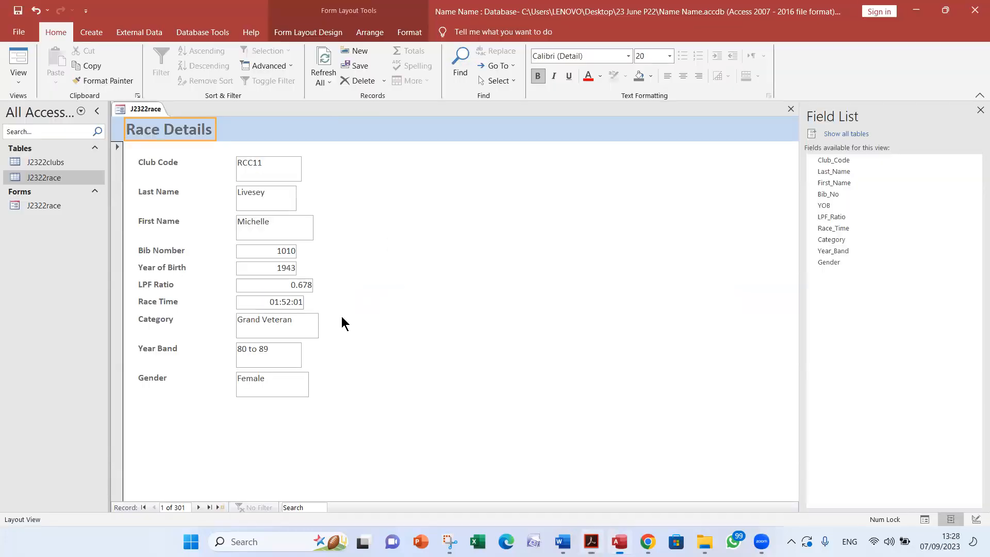
pyautogui.click(21, 77)
pyautogui.click(48, 104)
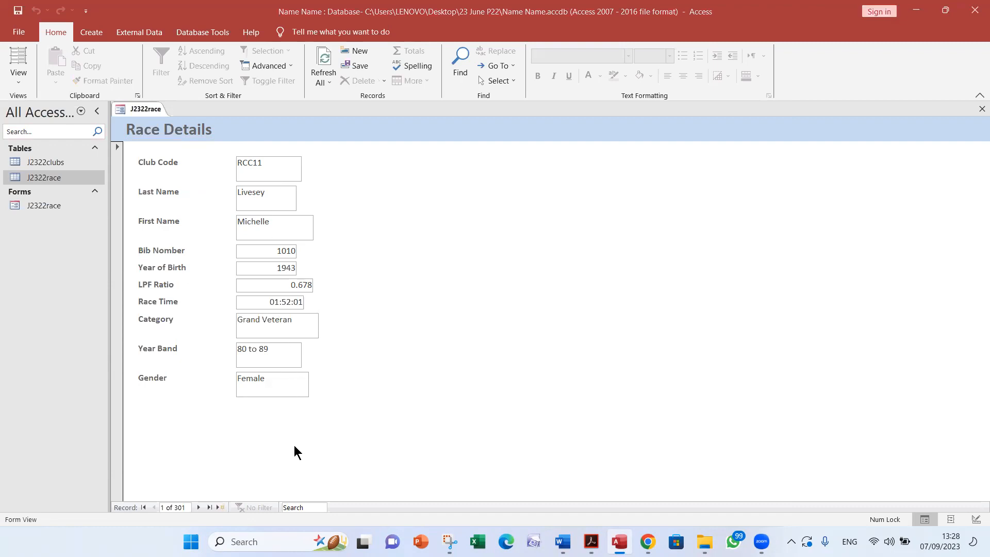
pyautogui.hotkey('alt', 'Tab')
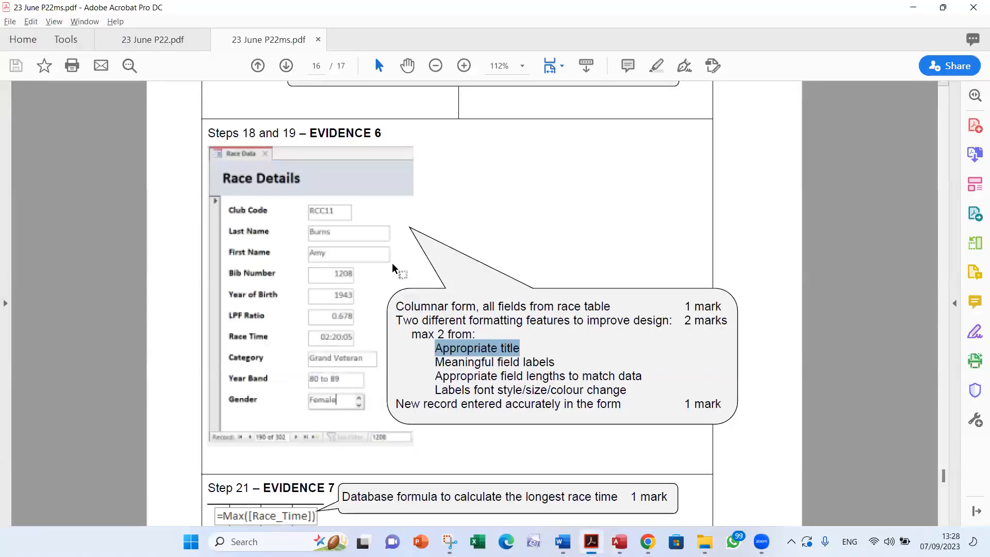
pyautogui.hotkey('alt', 'Tab')
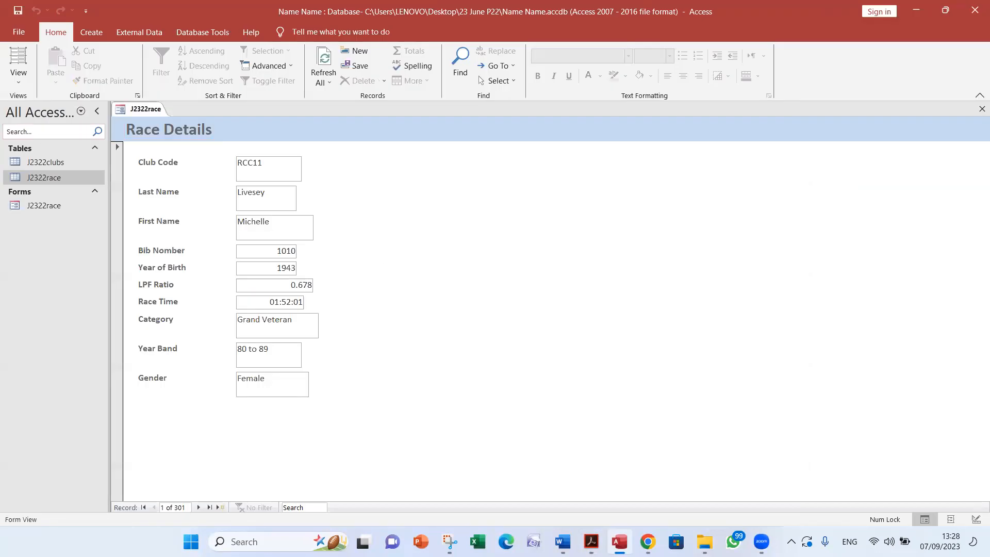
# Step: Read question 19 in the exam paper PDF and start a new blank record in the race form
pyautogui.hotkey('alt', 'Tab')
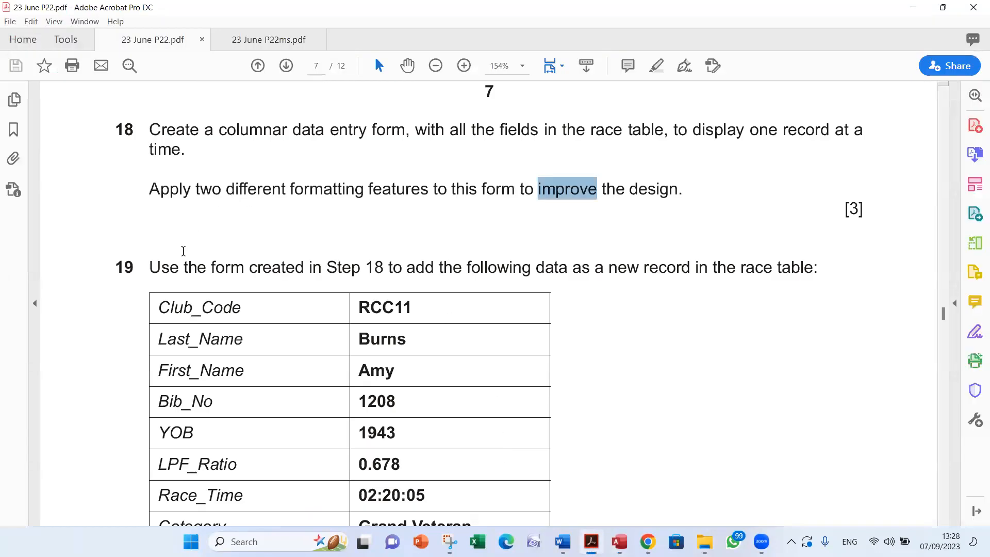
pyautogui.scroll(-2, 198, 236)
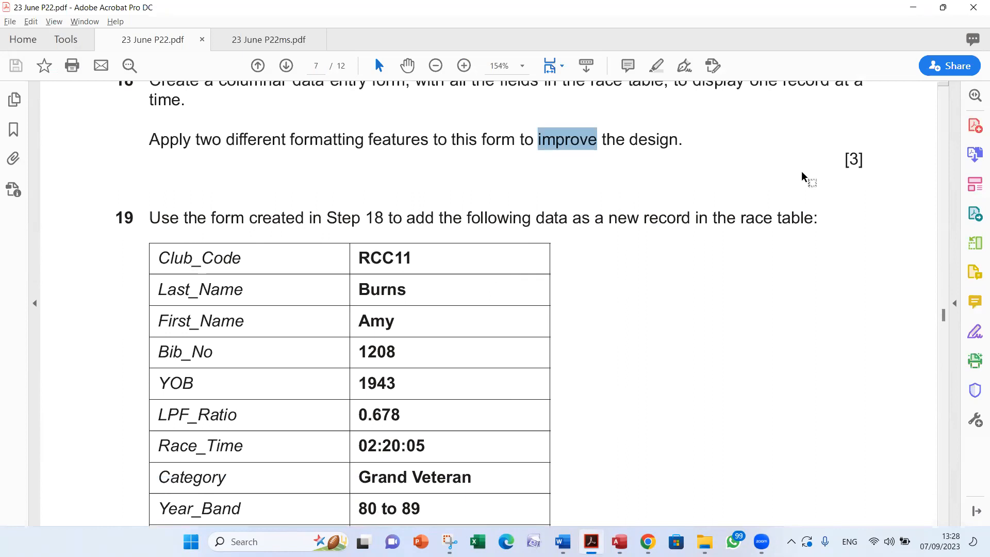
pyautogui.doubleClick(851, 156)
pyautogui.scroll(-4, 619, 274)
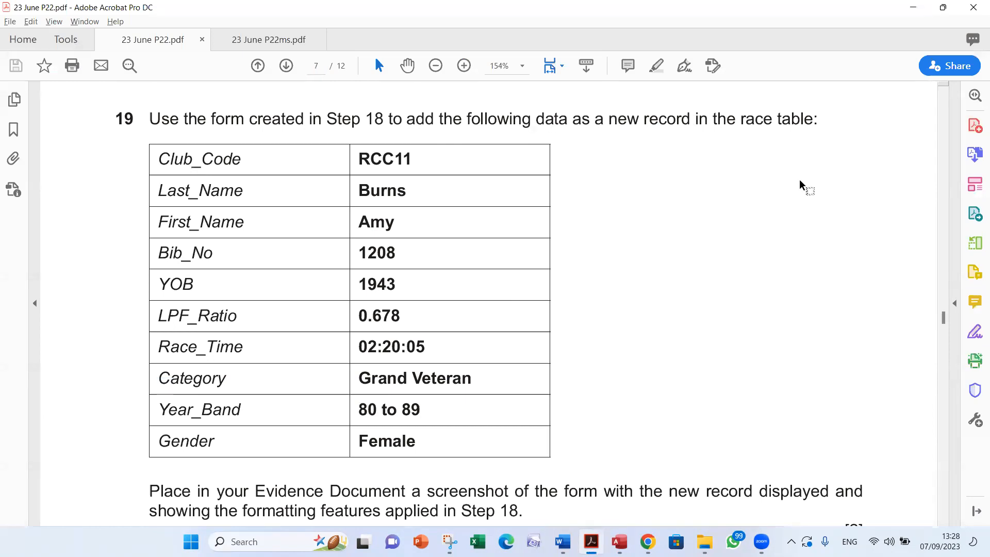
pyautogui.hotkey('alt', 'Tab')
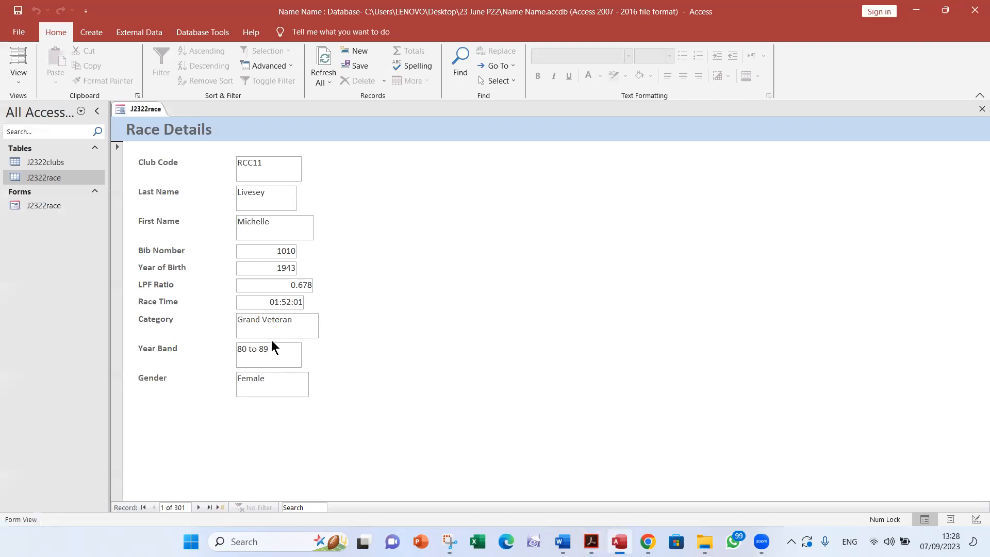
pyautogui.click(218, 506)
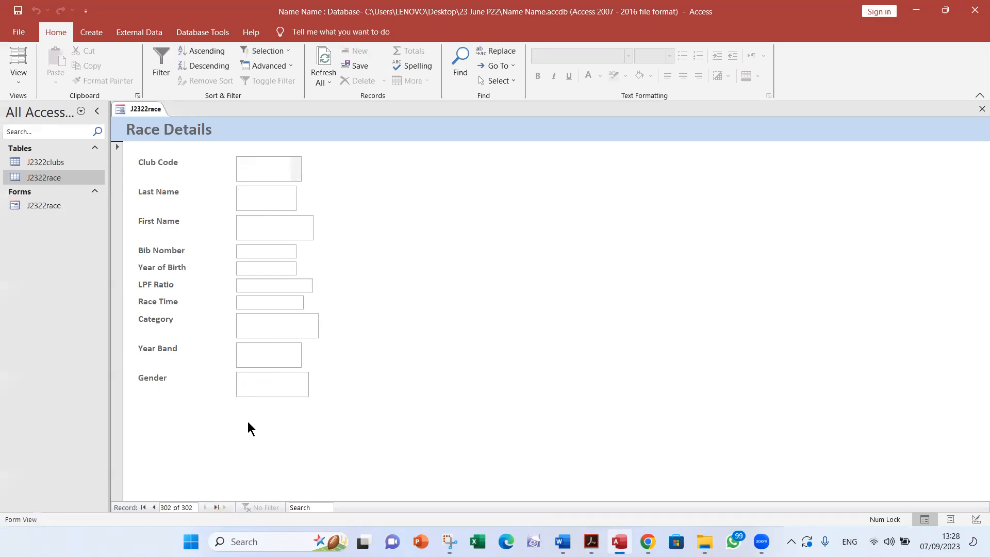
# Step: Copy the club code RCC11 from the exam paper into the new record's Club Code box
pyautogui.hotkey('alt', 'Tab')
pyautogui.doubleClick(385, 158)
pyautogui.hotkey('ctrl', 'c')
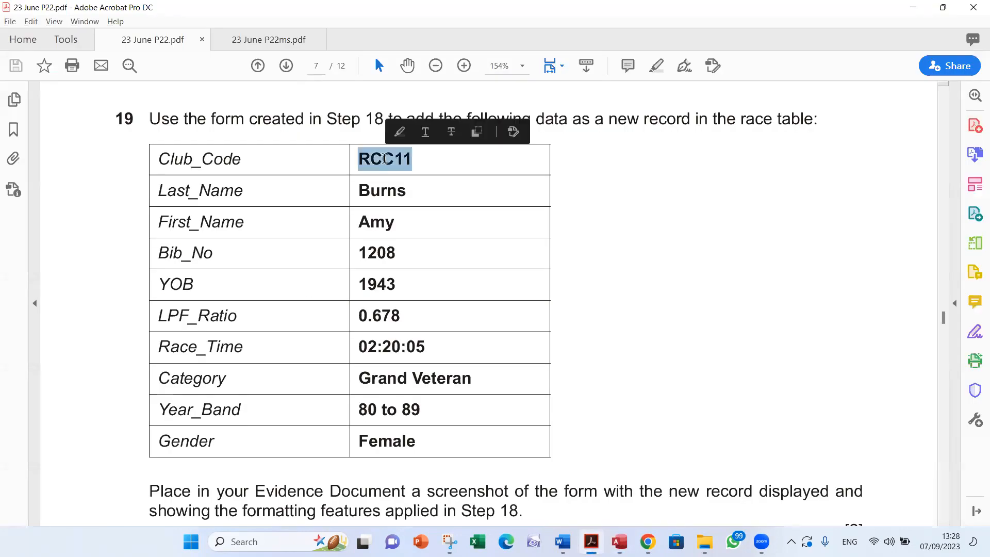
pyautogui.hotkey('alt', 'Tab')
pyautogui.hotkey('ctrl', 'v')
# Step: Enter the last name and first name given in the exam paper into the new record
pyautogui.hotkey('alt', 'Tab')
pyautogui.doubleClick(375, 191)
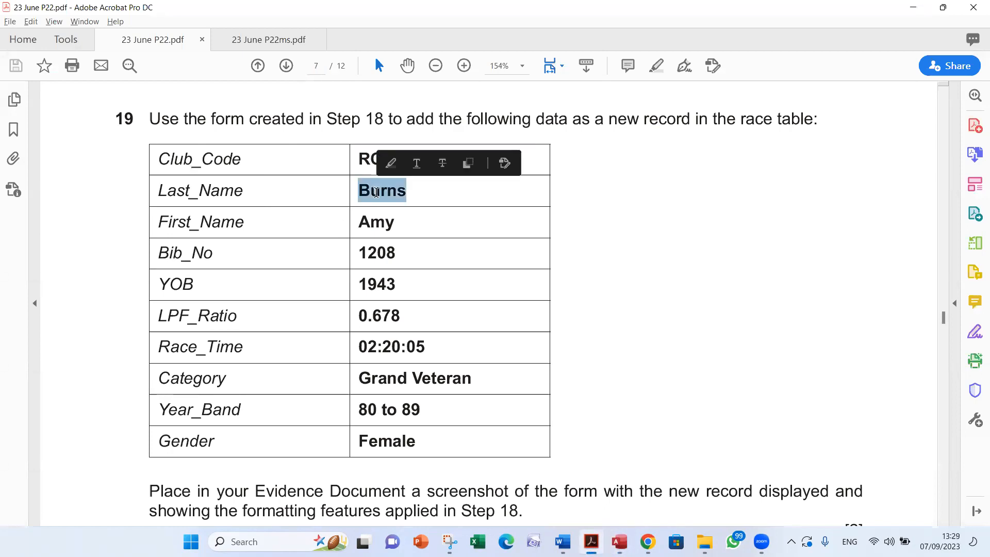
pyautogui.hotkey('alt', 'Tab')
pyautogui.click(270, 200)
pyautogui.write('Burns')
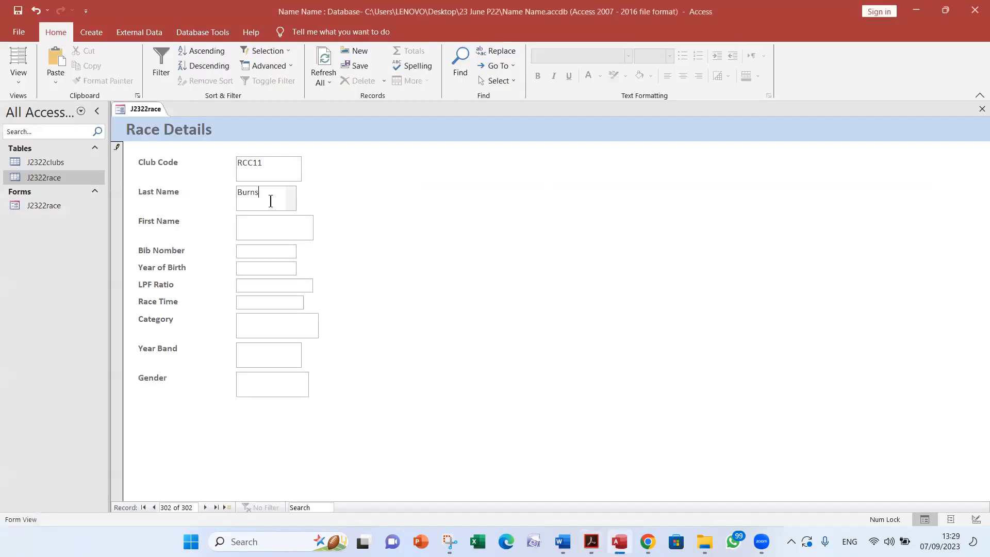
pyautogui.hotkey('alt', 'Tab')
pyautogui.doubleClick(367, 222)
pyautogui.hotkey('ctrl', 'c')
pyautogui.hotkey('alt', 'Tab')
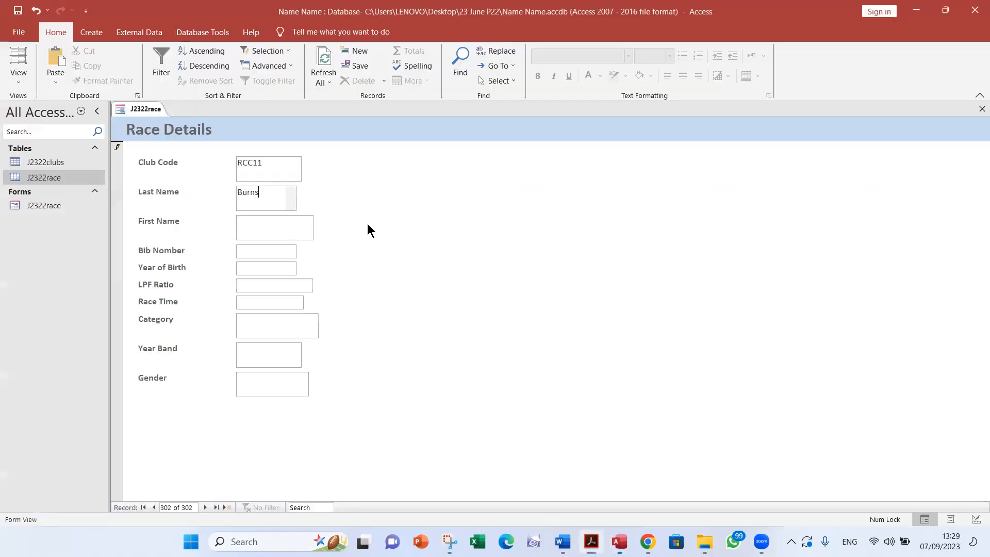
pyautogui.click(287, 225)
pyautogui.hotkey('ctrl', 'v')
# Step: Copy the bib number 1208 and the given year of birth from the exam paper into the new record
pyautogui.hotkey('alt', 'Tab')
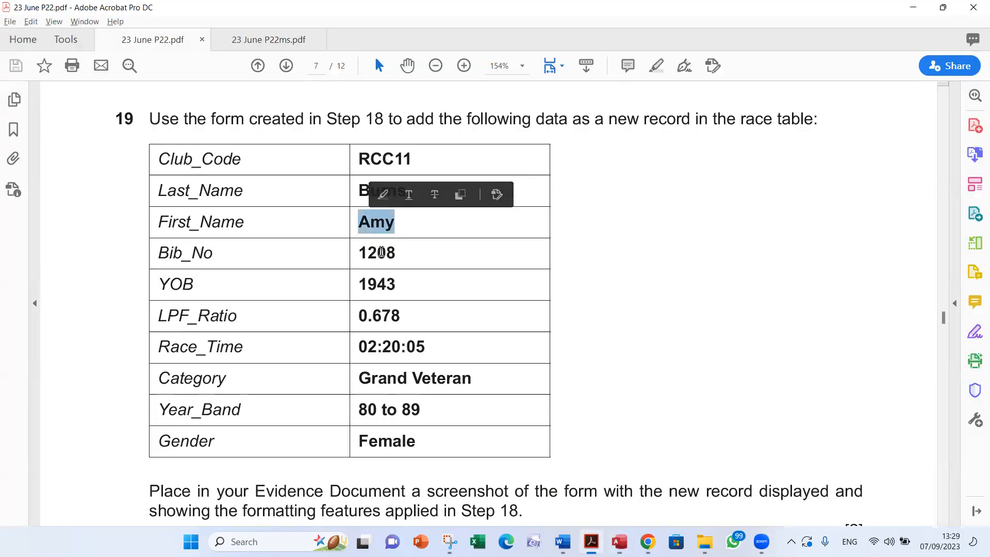
pyautogui.doubleClick(381, 252)
pyautogui.hotkey('ctrl', 'c')
pyautogui.hotkey('alt', 'Tab')
pyautogui.click(269, 250)
pyautogui.hotkey('ctrl', 'v')
pyautogui.hotkey('alt', 'Tab')
pyautogui.doubleClick(371, 285)
pyautogui.hotkey('ctrl', 'c')
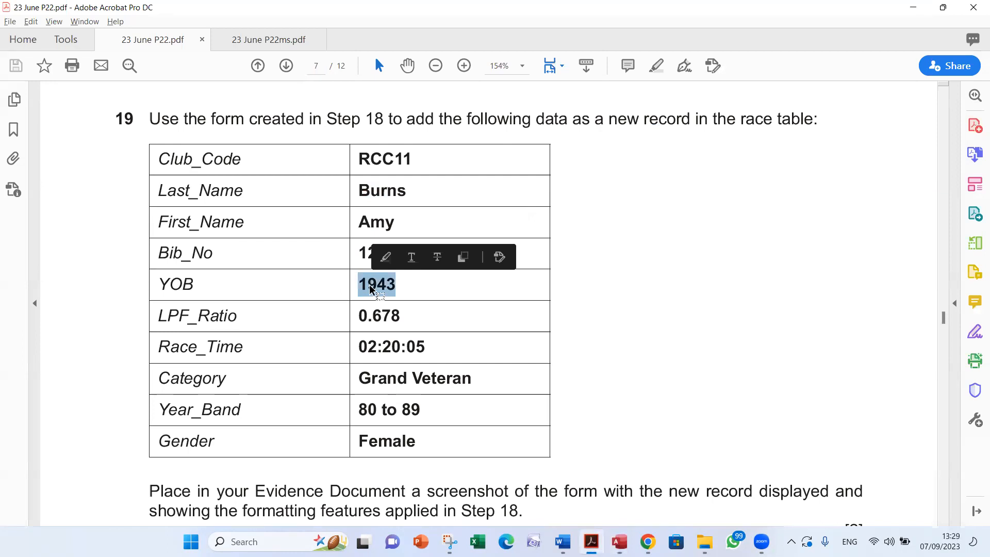
pyautogui.hotkey('alt', 'Tab')
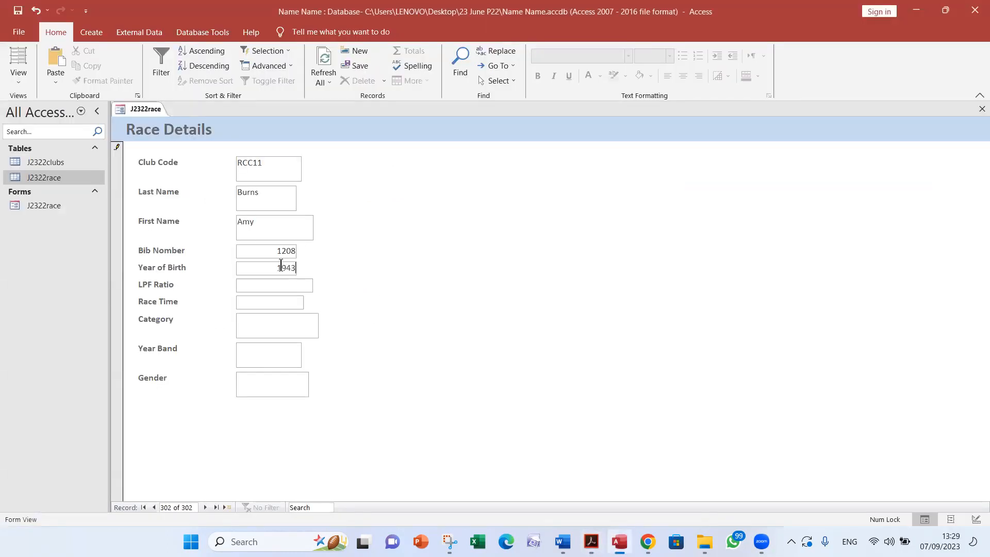
# Step: Try to copy the LPF ratio 0.678 from the exam paper into the new record's LPF Ratio box
pyautogui.hotkey('alt', 'Tab')
pyautogui.moveTo(398, 317); pyautogui.dragTo(352, 314)
pyautogui.click(352, 314)
pyautogui.hotkey('alt', 'Tab')
pyautogui.click(294, 288)
pyautogui.hotkey('ctrl', 'v')
pyautogui.press('Tab')
# Step: Copy the race time 02:20:05 from the exam paper into the new record's Race Time box
pyautogui.hotkey('alt', 'Tab')
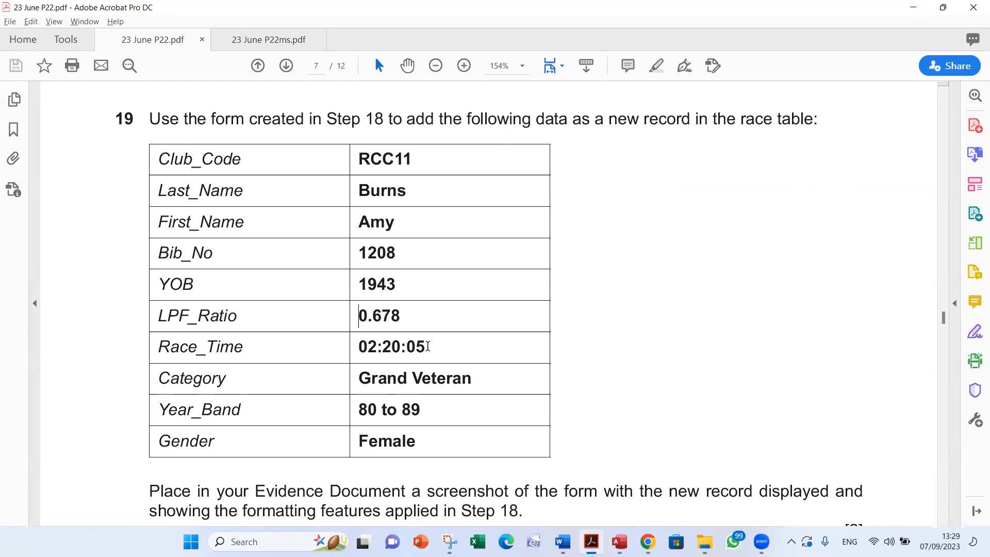
pyautogui.moveTo(426, 346); pyautogui.dragTo(358, 346)
pyautogui.hotkey('ctrl', 'c')
pyautogui.hotkey('alt', 'Tab')
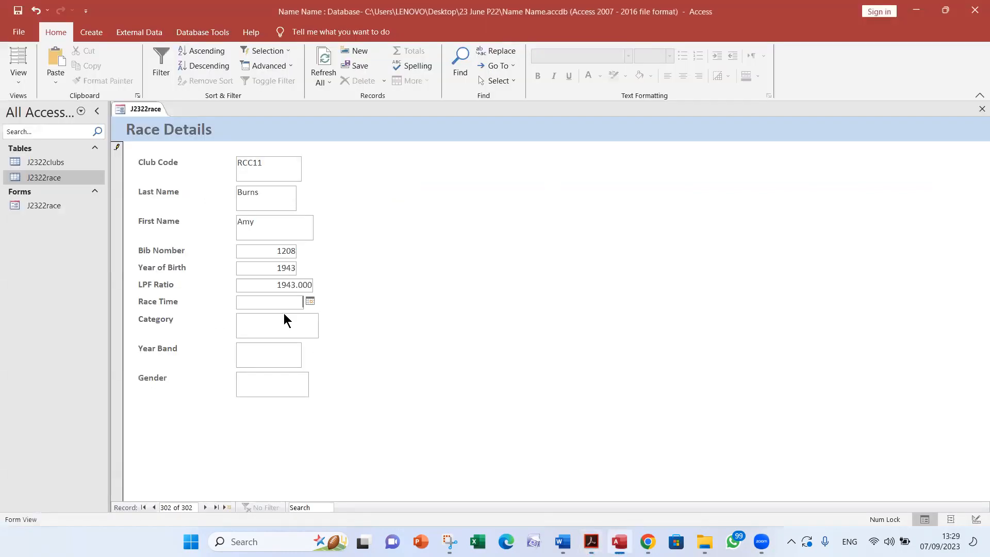
pyautogui.hotkey('ctrl', 'v')
# Step: Copy the category Grand Veteran from the exam paper into the new record's Category box
pyautogui.hotkey('alt', 'Tab')
pyautogui.moveTo(480, 378); pyautogui.dragTo(384, 382)
pyautogui.hotkey('ctrl', 'c')
pyautogui.hotkey('alt', 'Tab')
pyautogui.hotkey('ctrl', 'v')
# Step: Copy the year band 80 to 89 from the exam paper into the new record's Year Band box
pyautogui.hotkey('alt', 'Tab')
pyautogui.moveTo(422, 411); pyautogui.dragTo(359, 415)
pyautogui.hotkey('ctrl', 'c')
pyautogui.hotkey('alt', 'Tab')
pyautogui.click(268, 354)
pyautogui.hotkey('ctrl', 'v')
# Step: Copy the gender Female from the exam paper into the new record's Gender box
pyautogui.hotkey('alt', 'Tab')
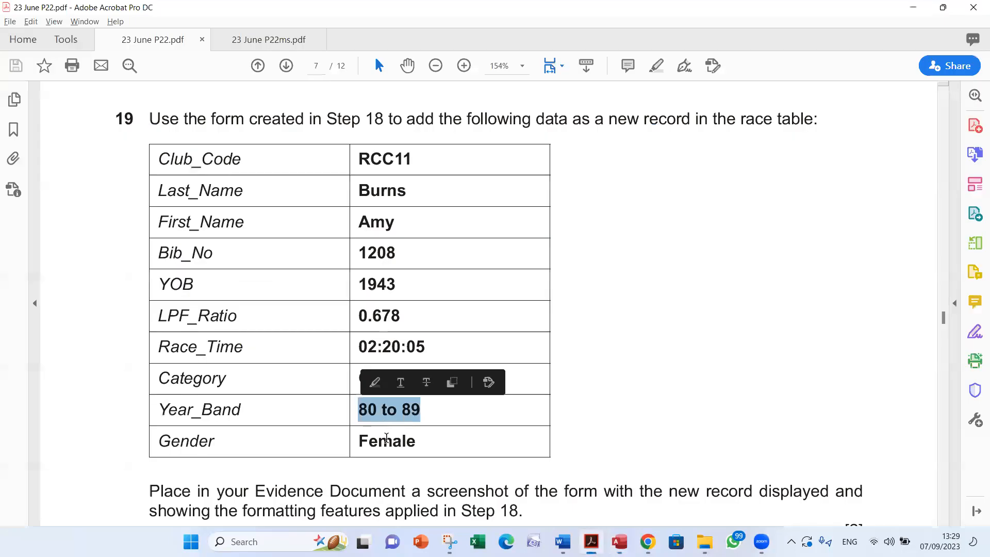
pyautogui.doubleClick(380, 443)
pyautogui.hotkey('ctrl', 'c')
pyautogui.hotkey('alt', 'Tab')
pyautogui.click(274, 385)
pyautogui.hotkey('ctrl', 'v')
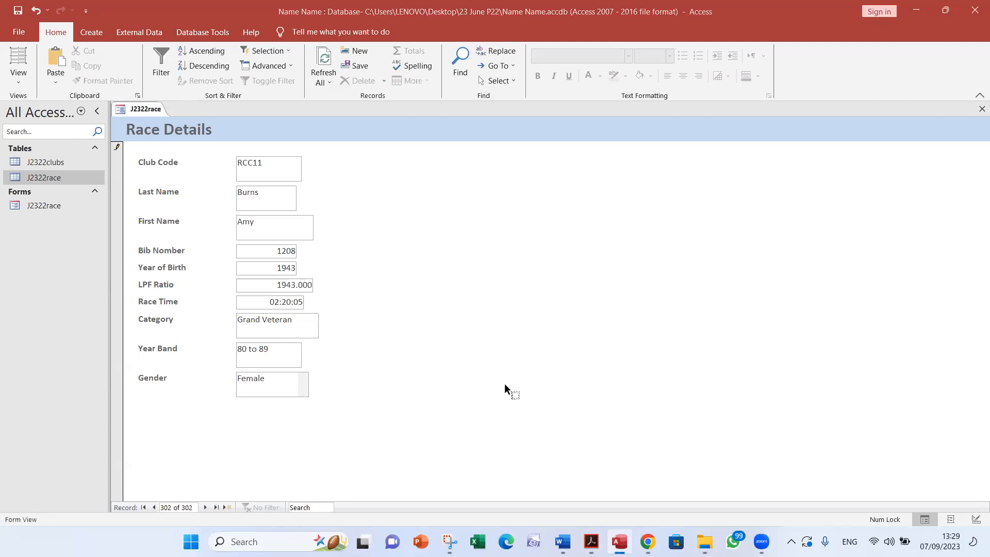
# Step: Reread questions 18 and 19 in the exam paper for the form's formatting and screenshot evidence requirements
pyautogui.hotkey('alt', 'Tab')
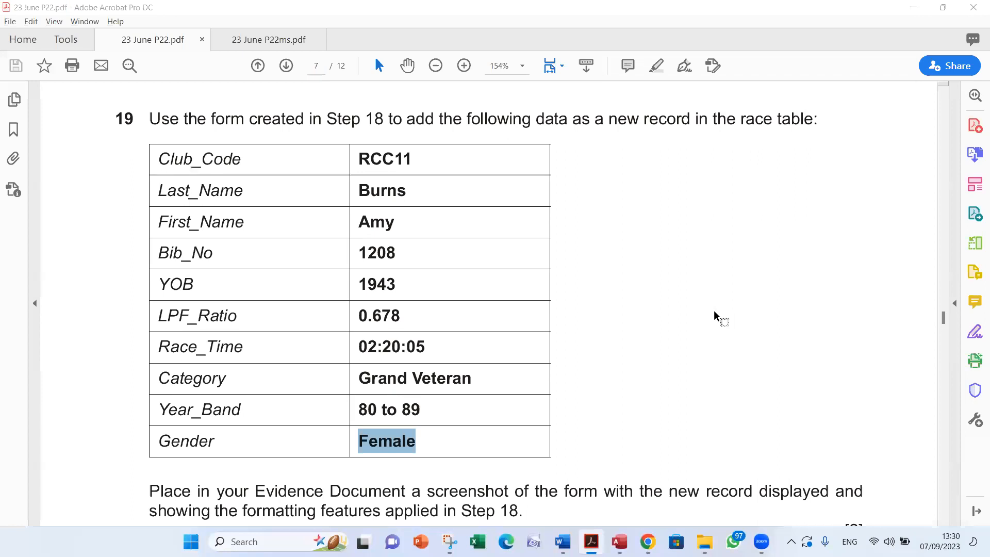
pyautogui.scroll(-1, 714, 313)
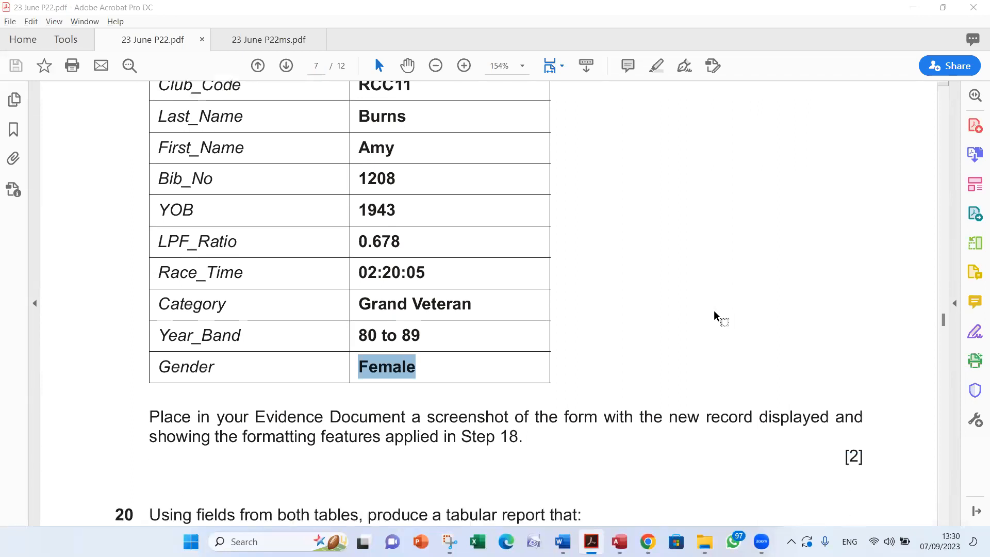
pyautogui.scroll(5, 416, 223)
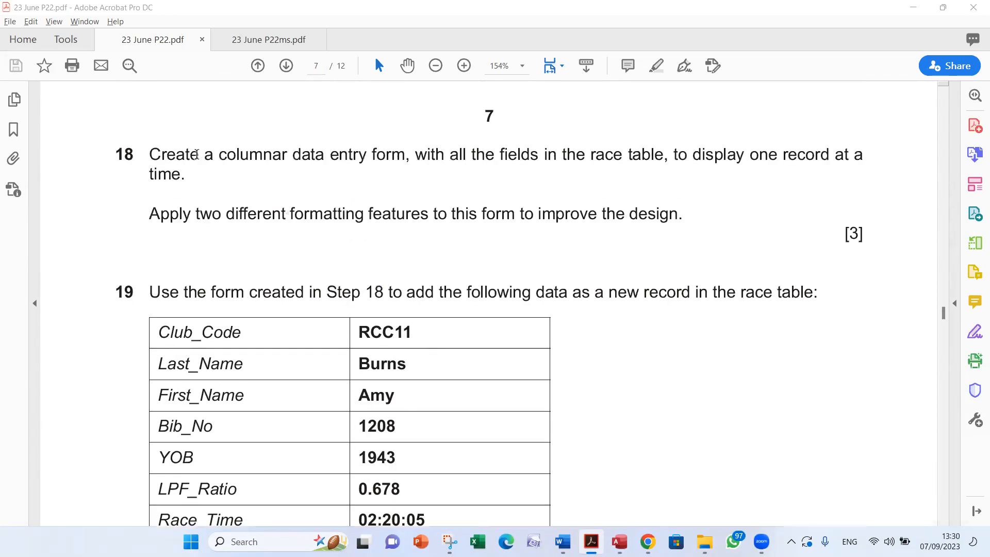
pyautogui.moveTo(226, 213); pyautogui.dragTo(425, 224)
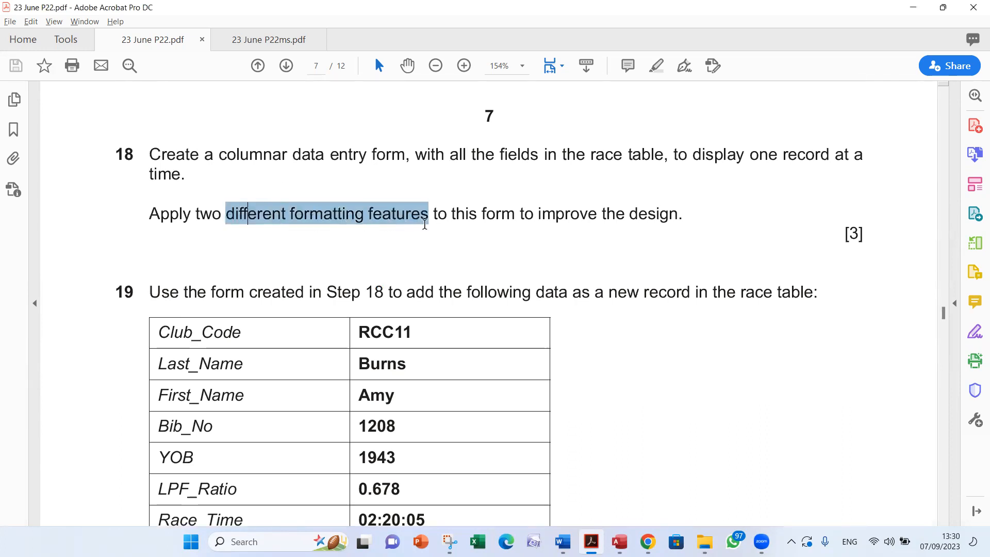
pyautogui.scroll(-3, 425, 226)
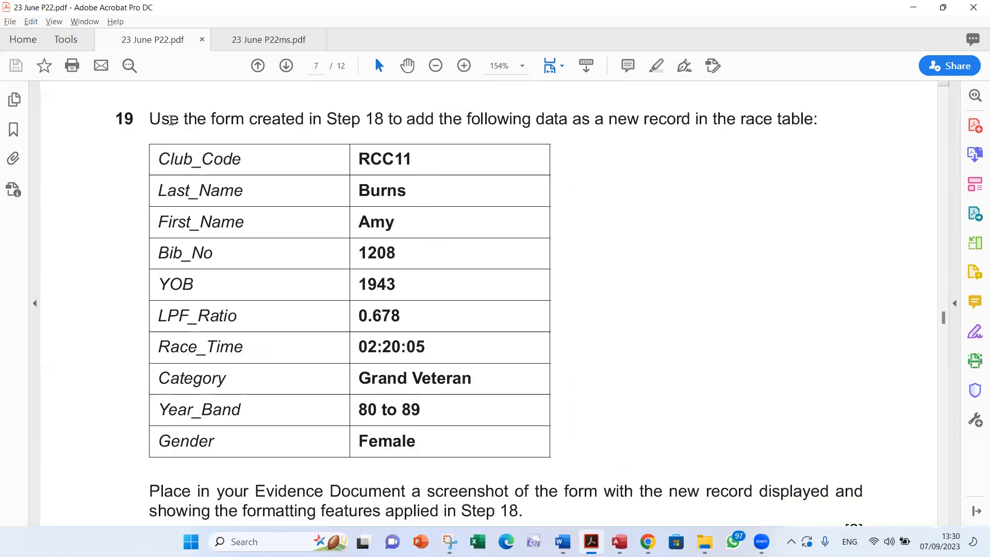
pyautogui.scroll(-2, 383, 372)
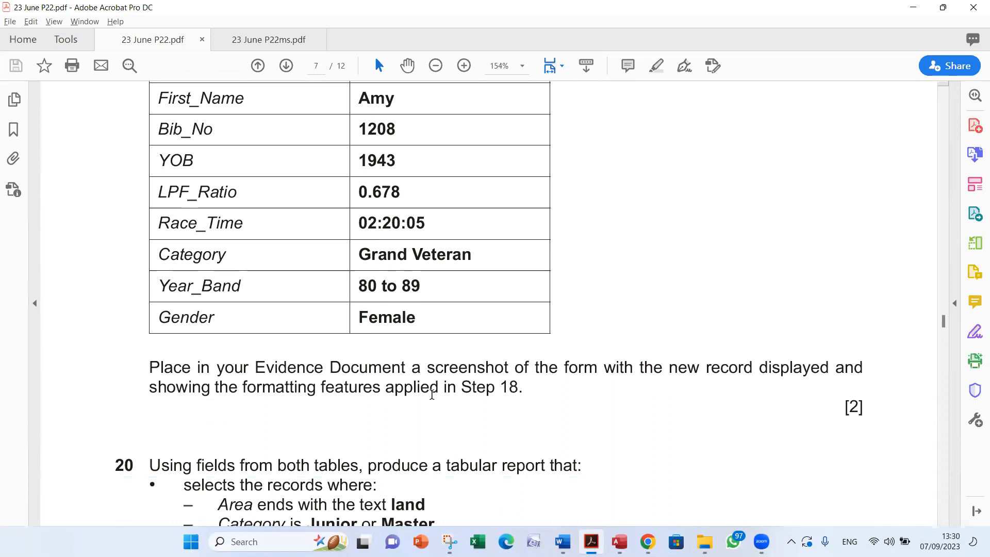
pyautogui.scroll(1, 701, 386)
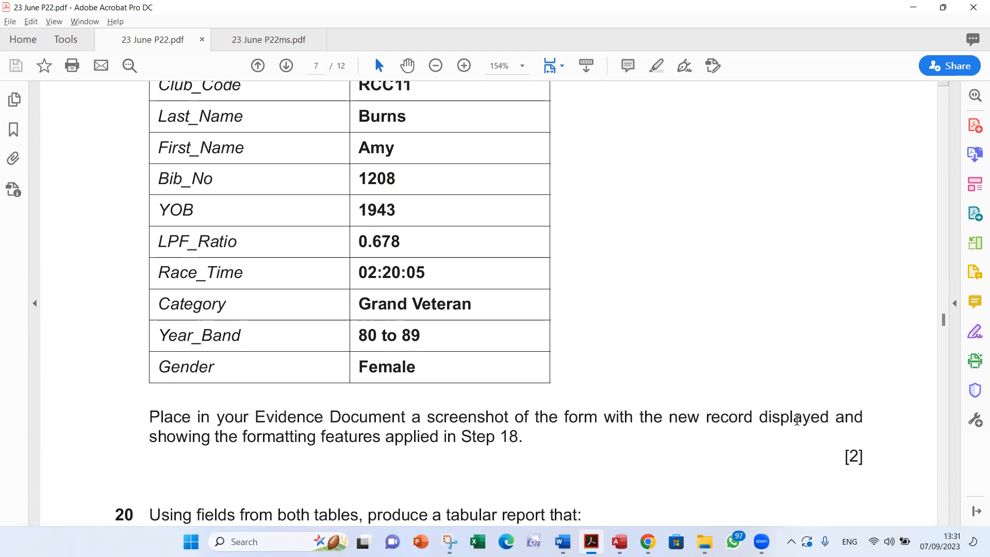
pyautogui.scroll(1, 443, 303)
pyautogui.scroll(1, 443, 303)
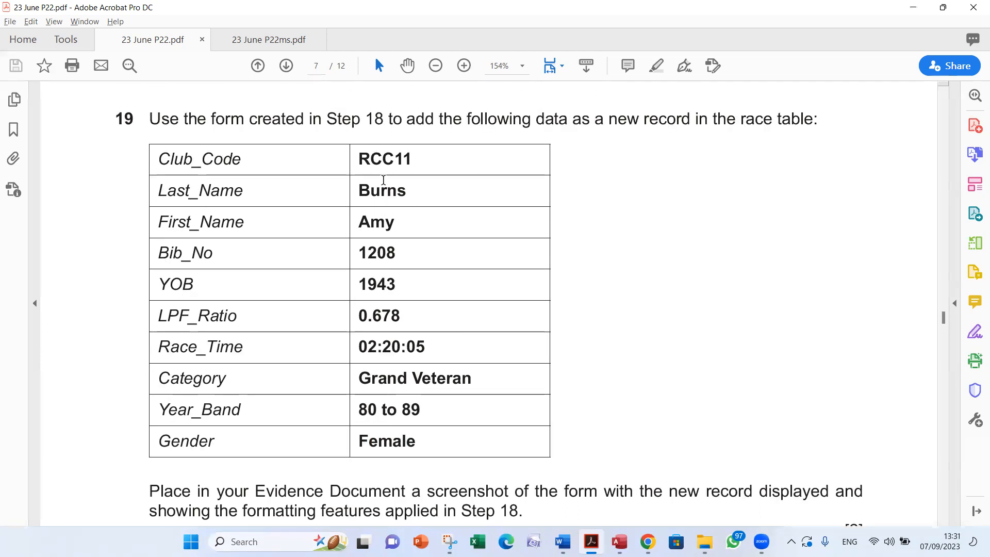
pyautogui.scroll(-3, 392, 235)
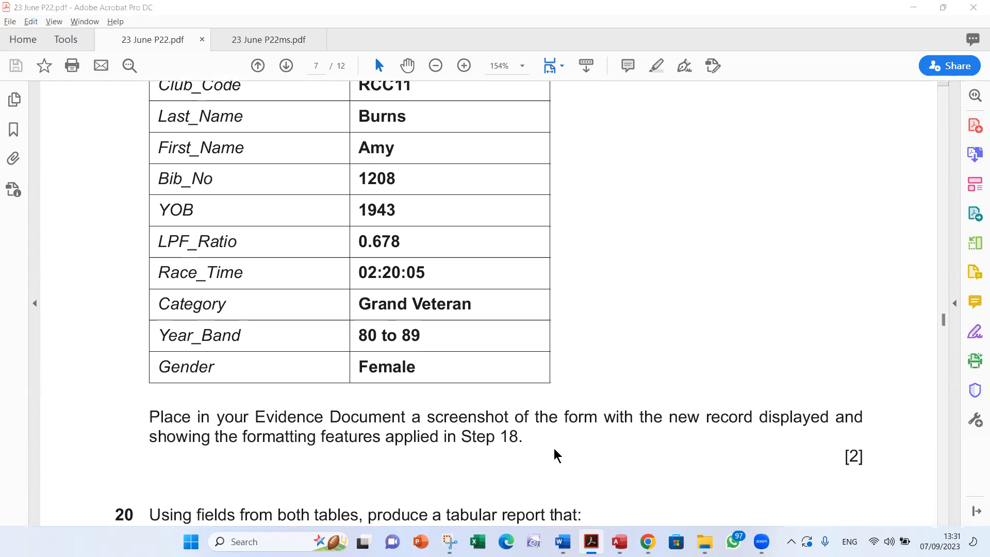
# Step: Return to the race form in Access and capture a screenshot of it with the new record displayed
pyautogui.press('super+Tab')
pyautogui.press('Right')
pyautogui.press('Return')
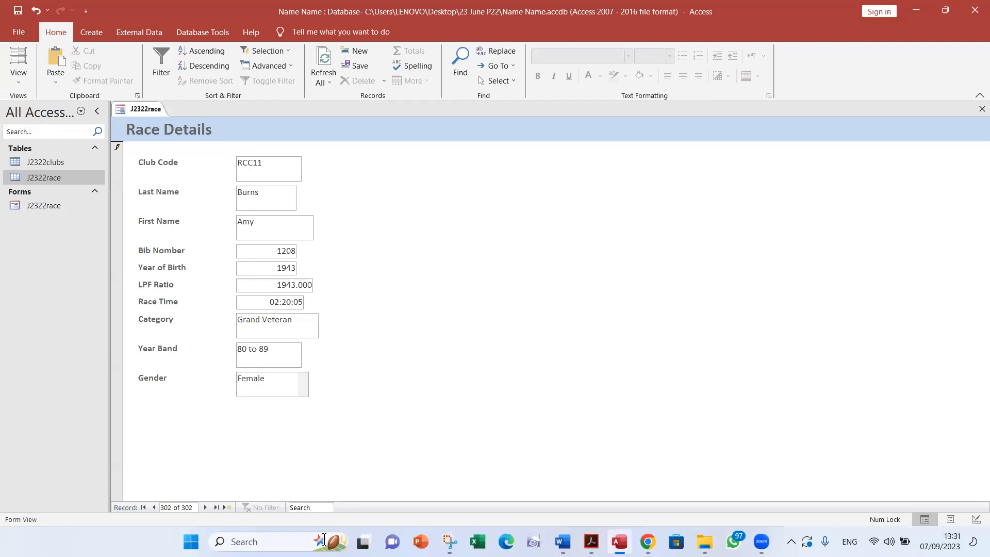
pyautogui.click(450, 541)
pyautogui.click(350, 153)
pyautogui.moveTo(102, 97); pyautogui.dragTo(340, 406)
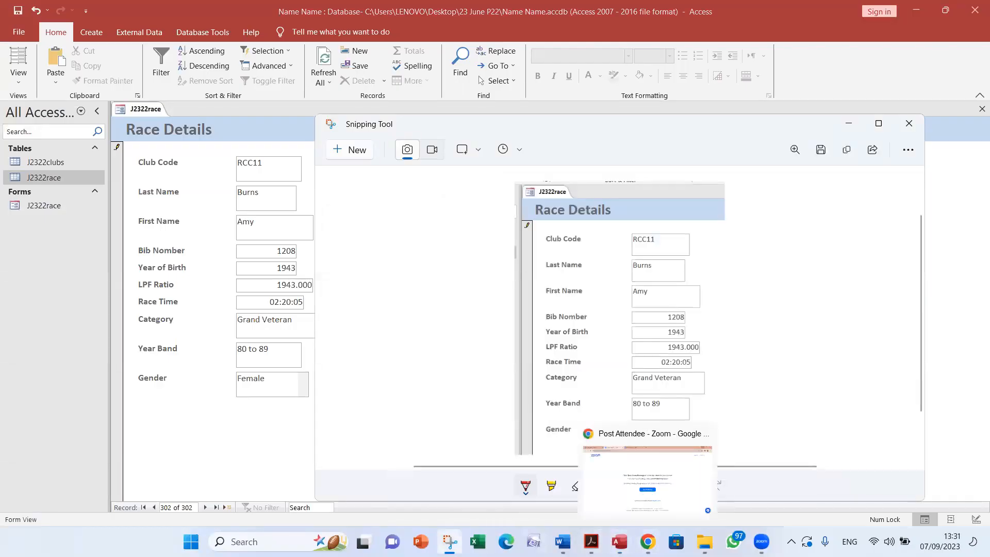
# Step: Paste the form screenshot under the Step 19 evidence heading in the EVIDENCE9999 Word document
pyautogui.moveTo(619, 542)
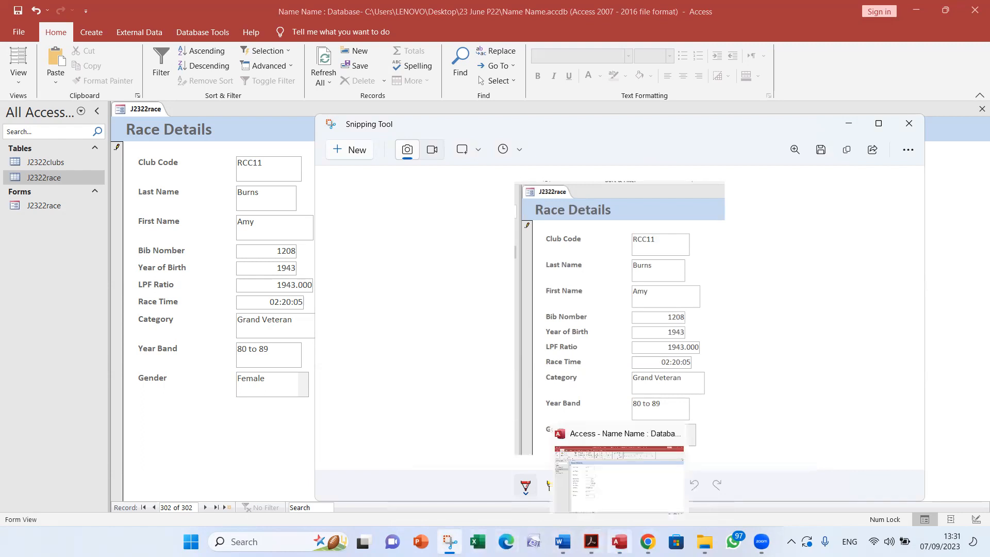
pyautogui.click(562, 542)
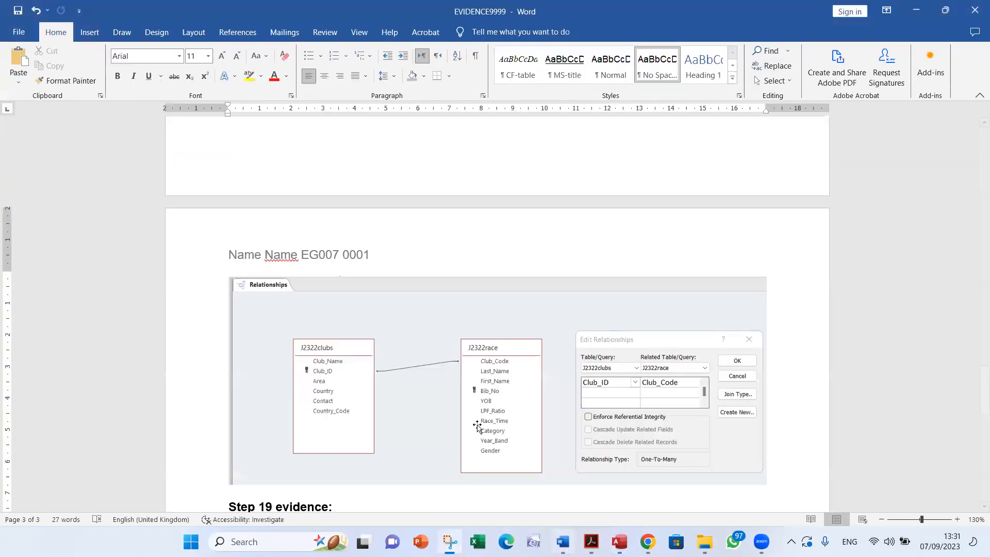
pyautogui.scroll(-3, 192, 302)
pyautogui.click(245, 322)
pyautogui.click(16, 59)
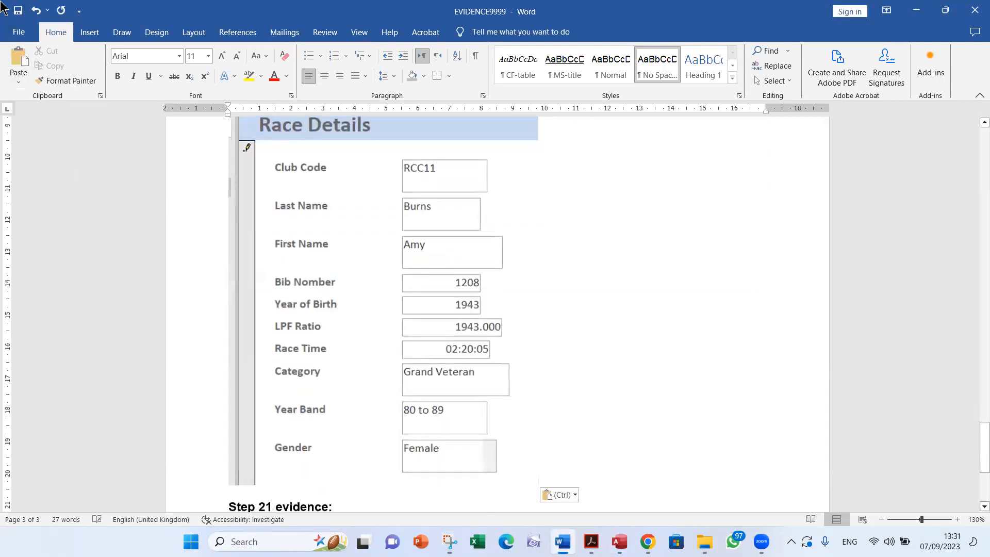
# Step: Switch to the 23 June P22 exam paper and read question 20's tabular report requirements and record selection criteria
pyautogui.click(588, 541)
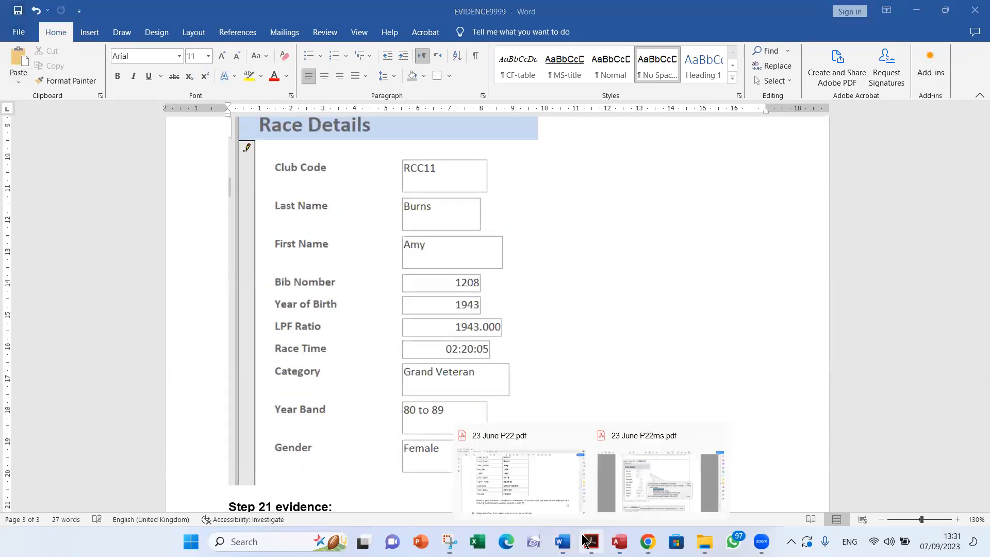
pyautogui.click(523, 423)
pyautogui.scroll(-2, 524, 424)
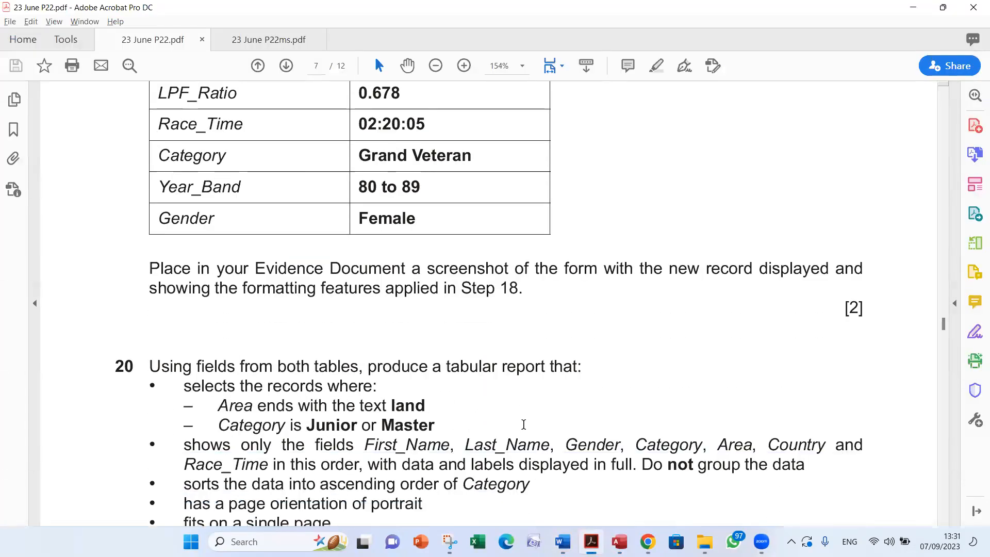
pyautogui.scroll(-4, 524, 424)
pyautogui.scroll(-2, 523, 423)
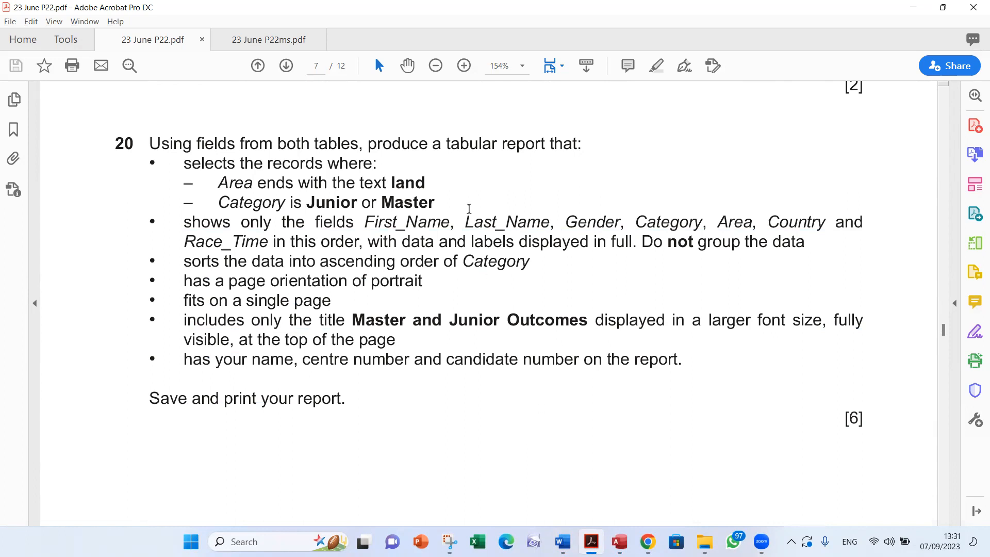
pyautogui.doubleClick(470, 141)
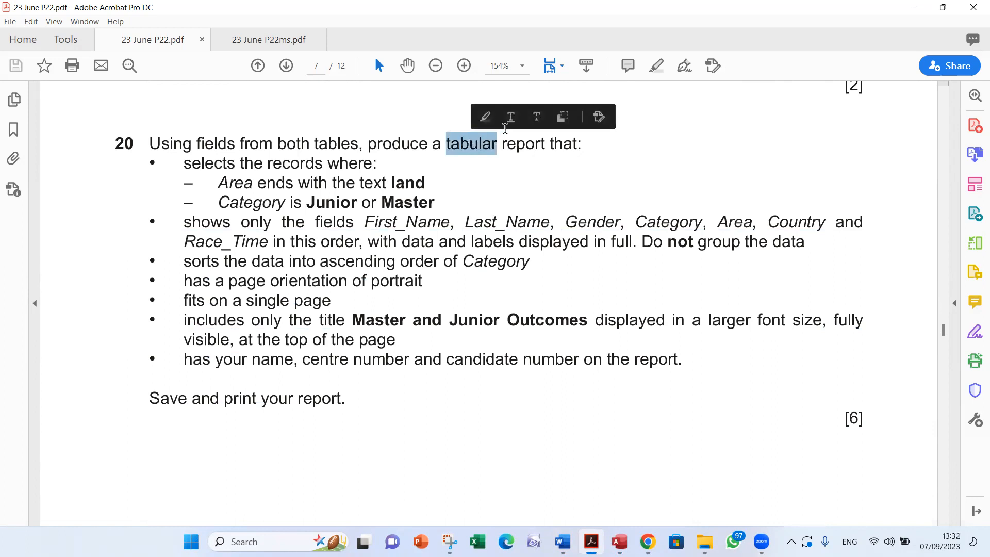
pyautogui.doubleClick(518, 142)
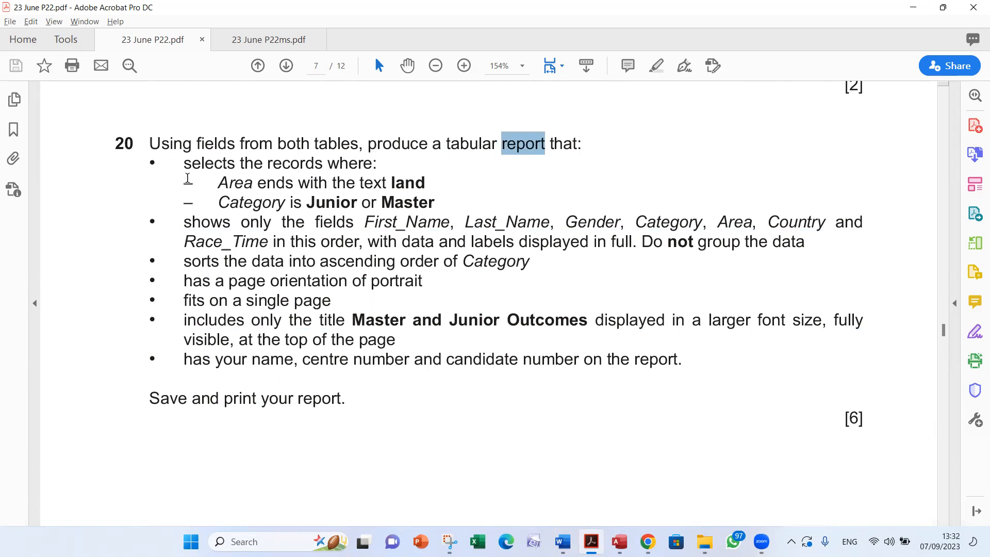
pyautogui.moveTo(184, 162); pyautogui.dragTo(438, 204)
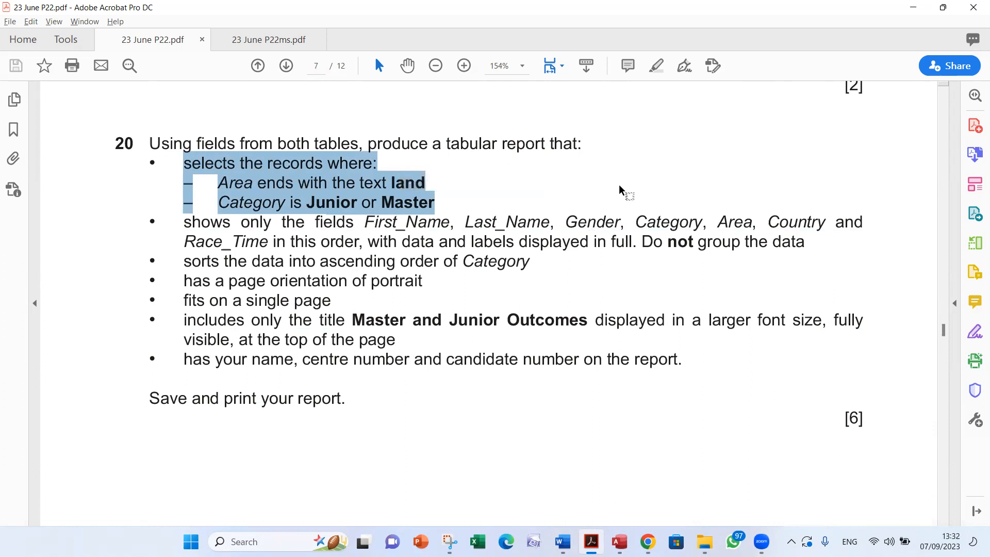
# Step: Switch back to the Access database and close the J2322race form
pyautogui.hotkey('alt', 'Tab')
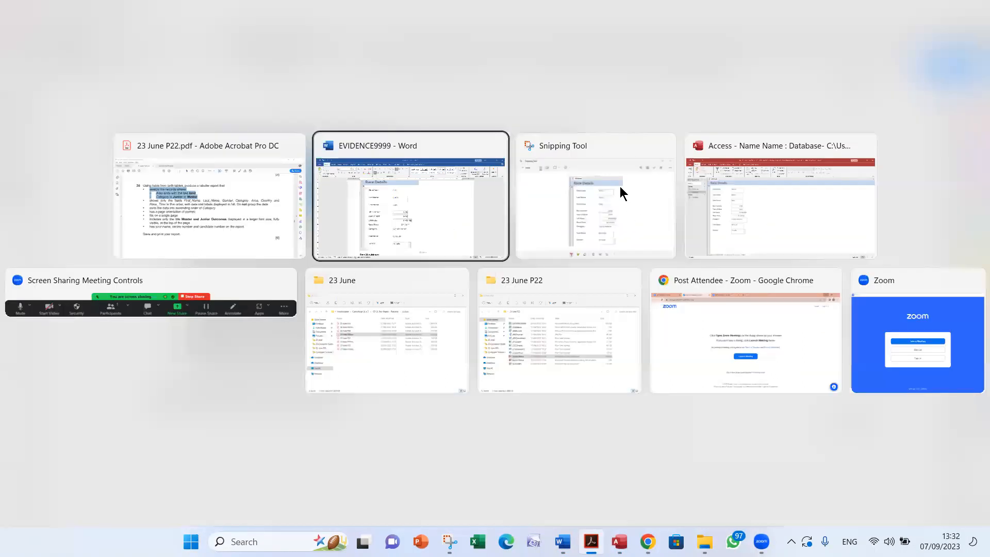
pyautogui.hotkey('alt', 'Tab')
pyautogui.hotkey('alt', 'Tab')
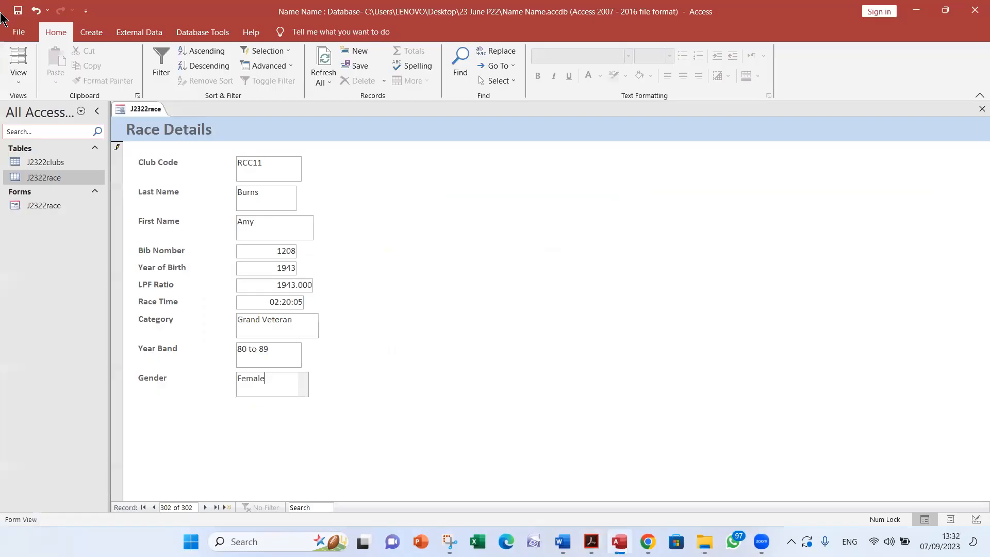
pyautogui.click(976, 109)
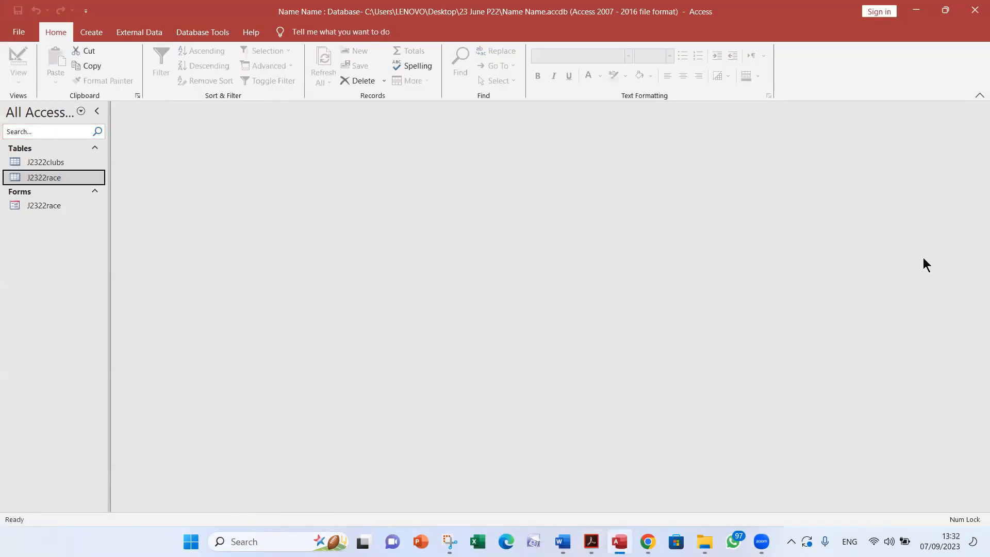
# Step: Check question 20 in the exam paper again for the report type and the question number
pyautogui.hotkey('alt', 'Tab')
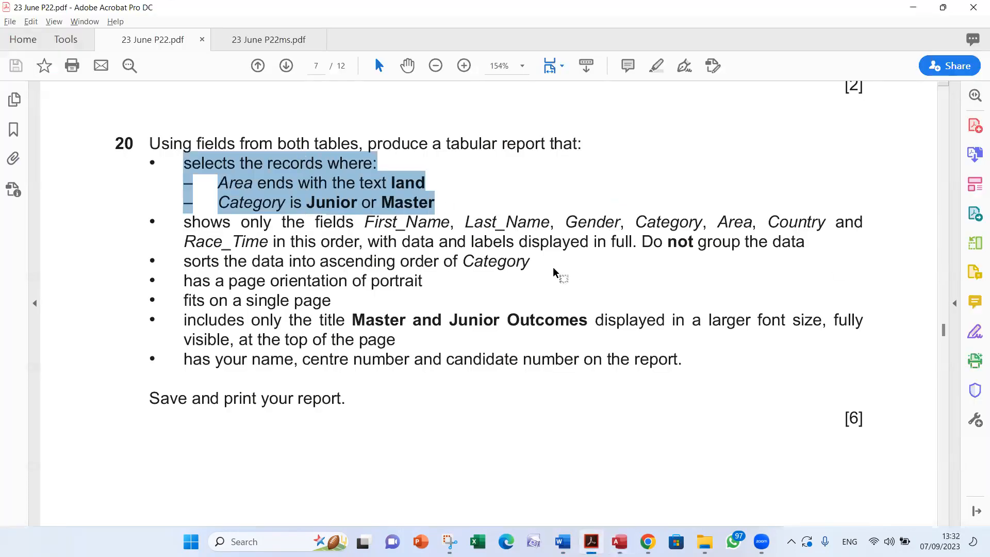
pyautogui.hotkey('alt', 'Tab')
pyautogui.hotkey('alt', 'Tab')
pyautogui.moveTo(445, 143); pyautogui.dragTo(565, 145)
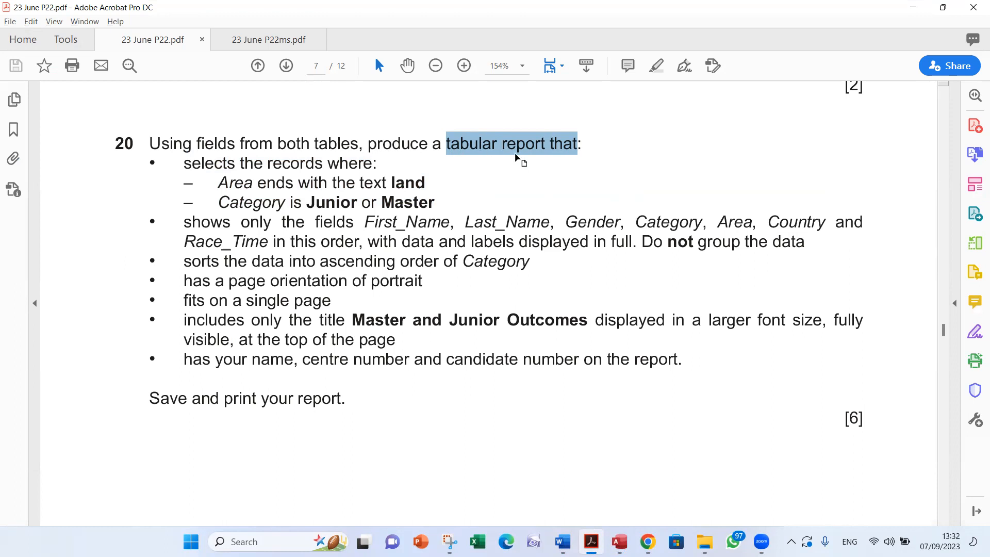
pyautogui.hotkey('alt', 'Tab')
pyautogui.hotkey('alt', 'Tab')
pyautogui.doubleClick(124, 144)
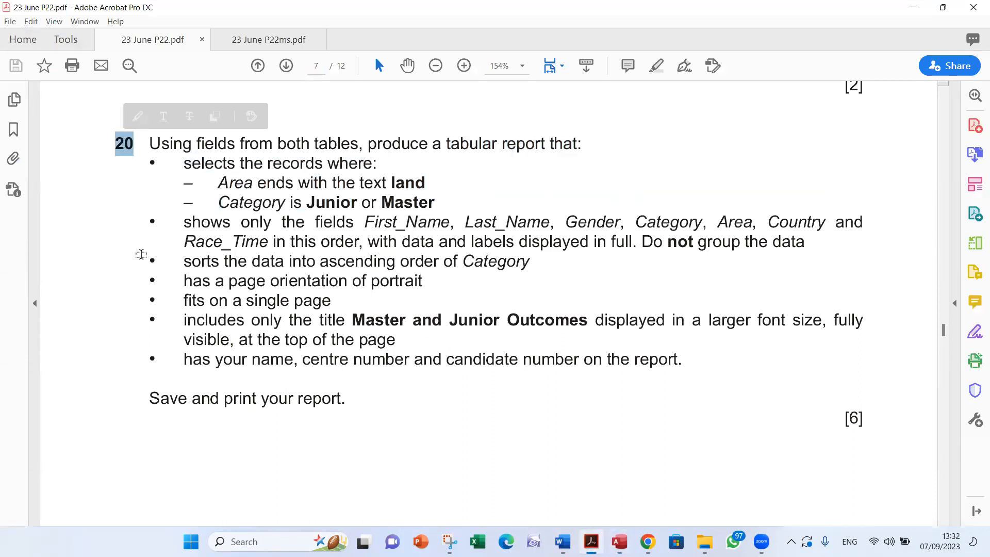
# Step: Switch back to the Access database and start a simple query containing all fields from the J2322clubs and J2322race tables
pyautogui.hotkey('alt', 'Tab')
pyautogui.click(74, 162)
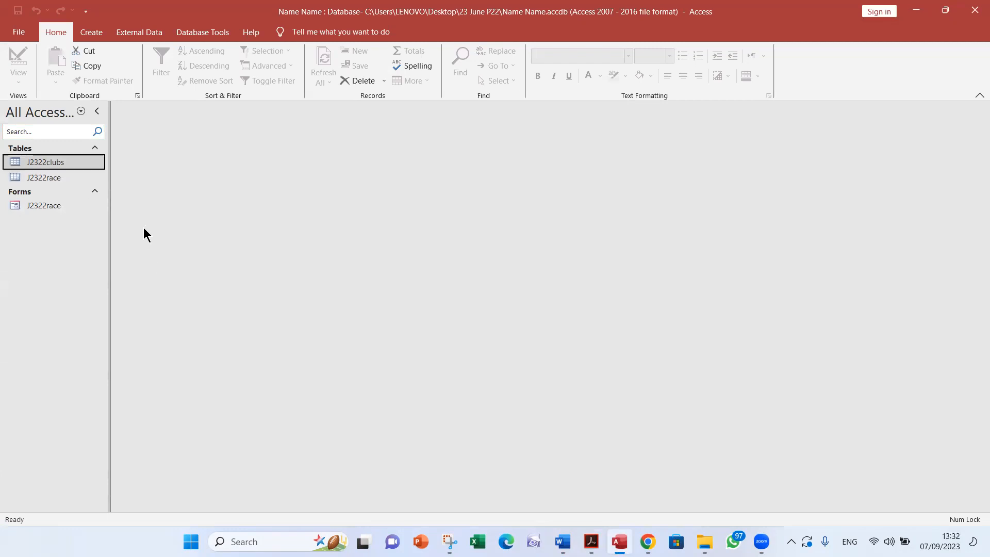
pyautogui.click(96, 33)
pyautogui.click(170, 78)
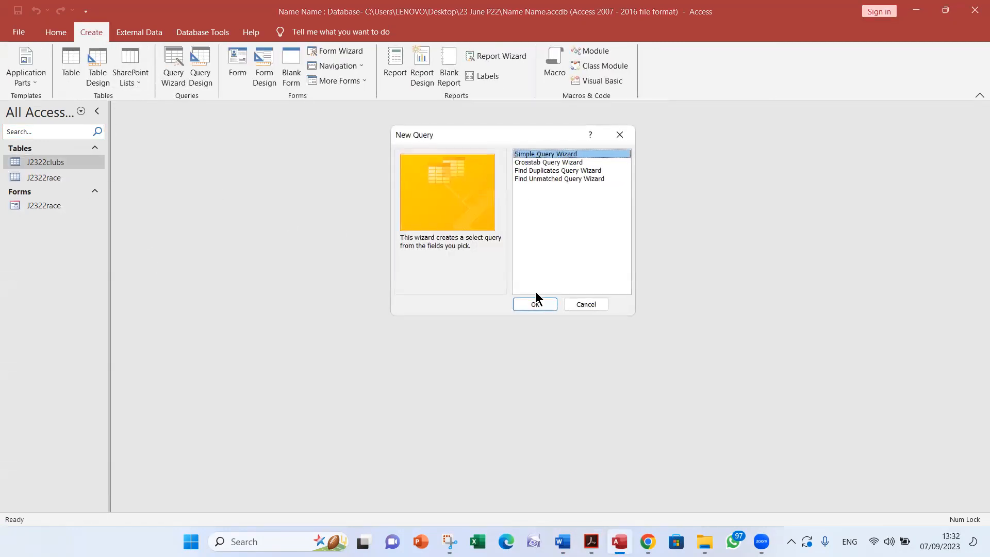
pyautogui.click(535, 304)
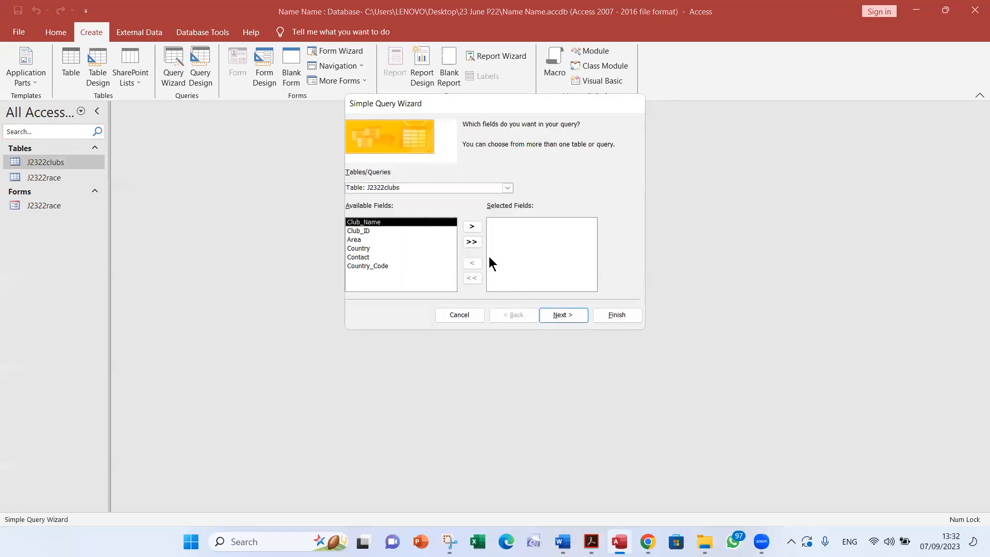
pyautogui.click(473, 243)
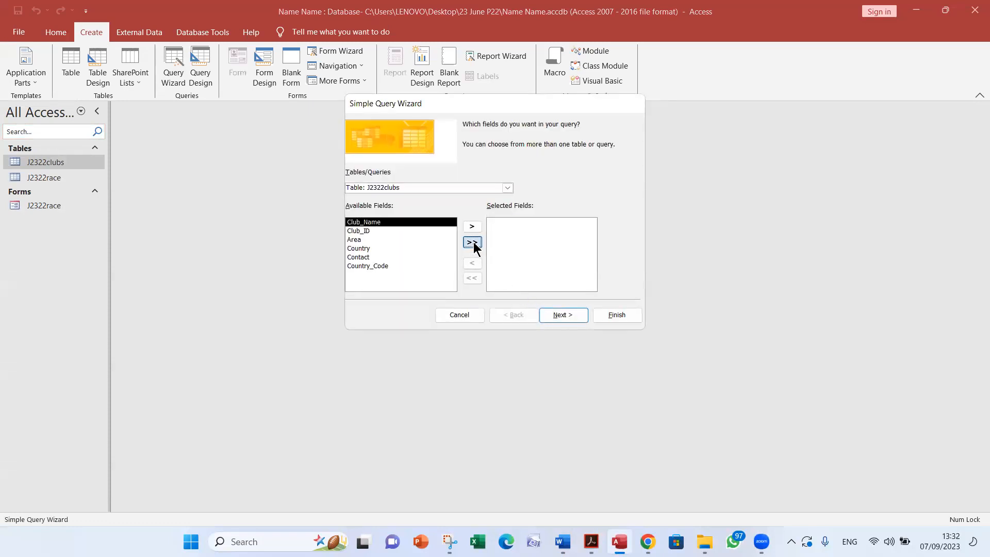
pyautogui.click(507, 188)
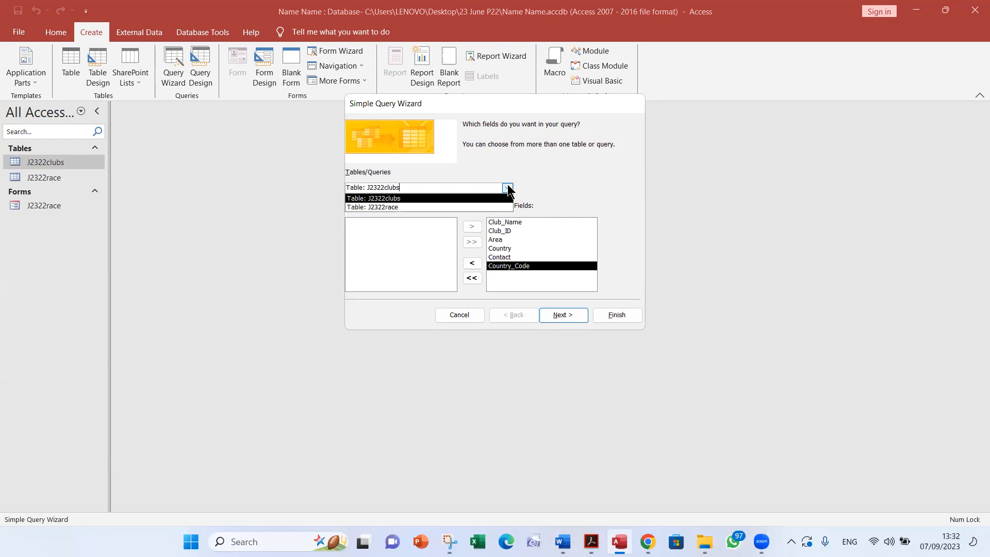
pyautogui.click(466, 203)
pyautogui.click(473, 241)
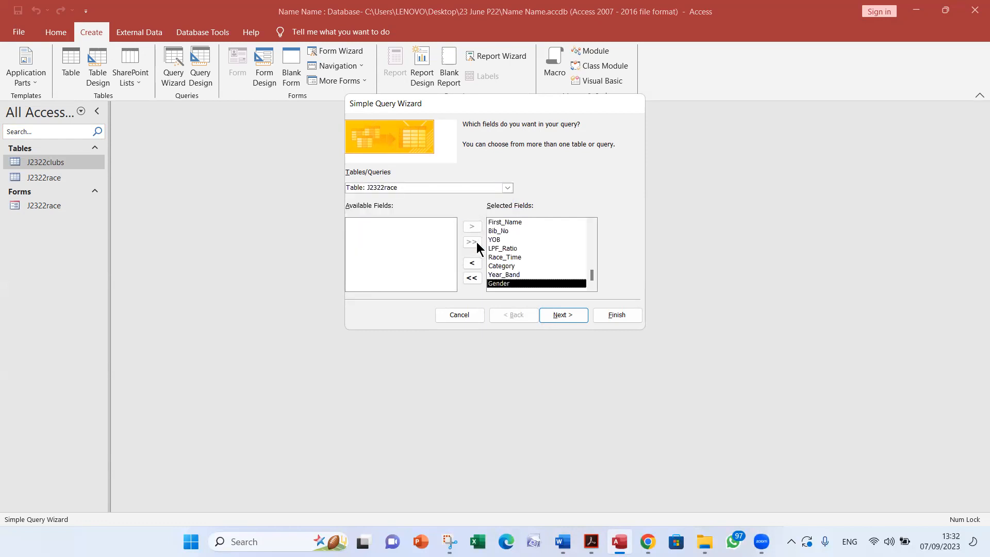
# Step: Keep the query as a detail query, title it Q20, and finish the wizard with the query opened to view its records
pyautogui.click(561, 315)
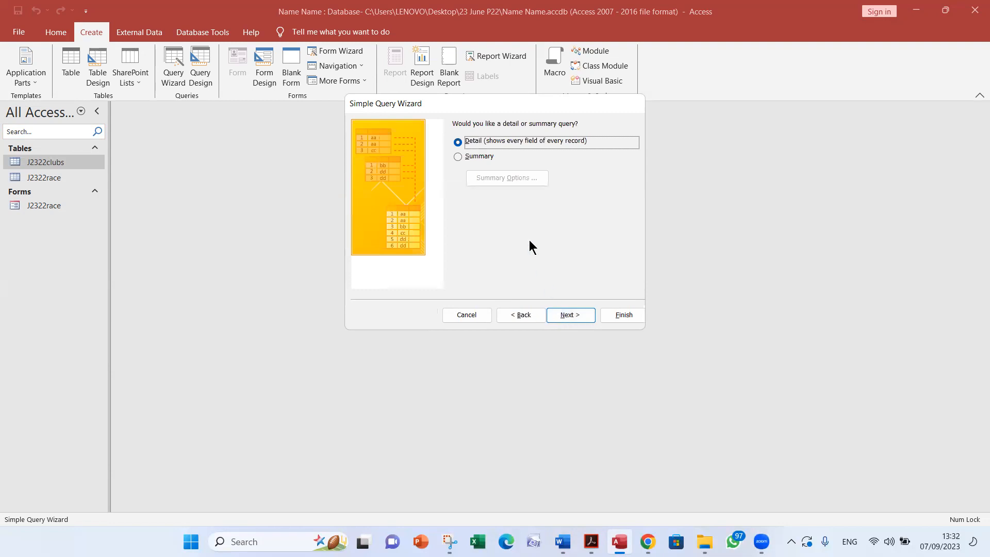
pyautogui.click(567, 314)
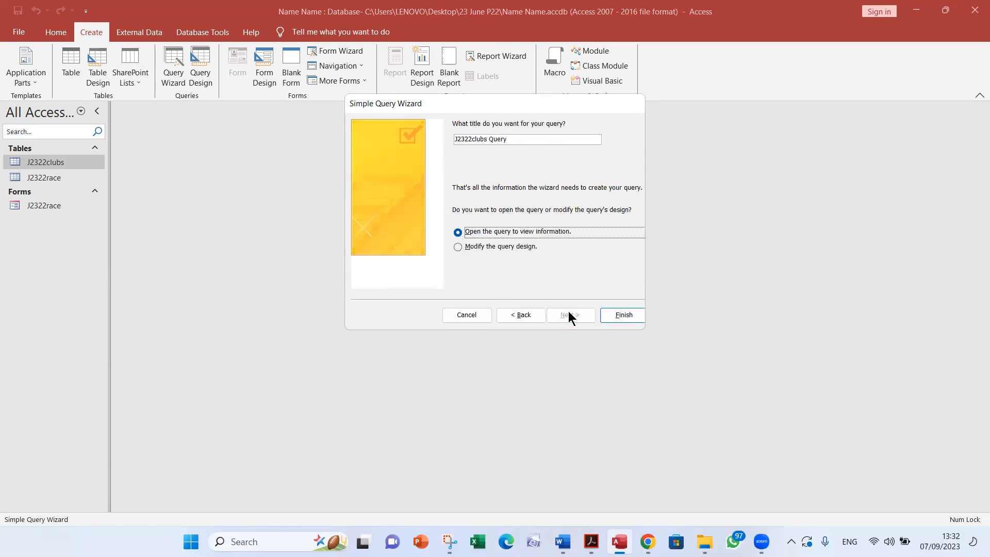
pyautogui.moveTo(509, 139); pyautogui.dragTo(448, 140)
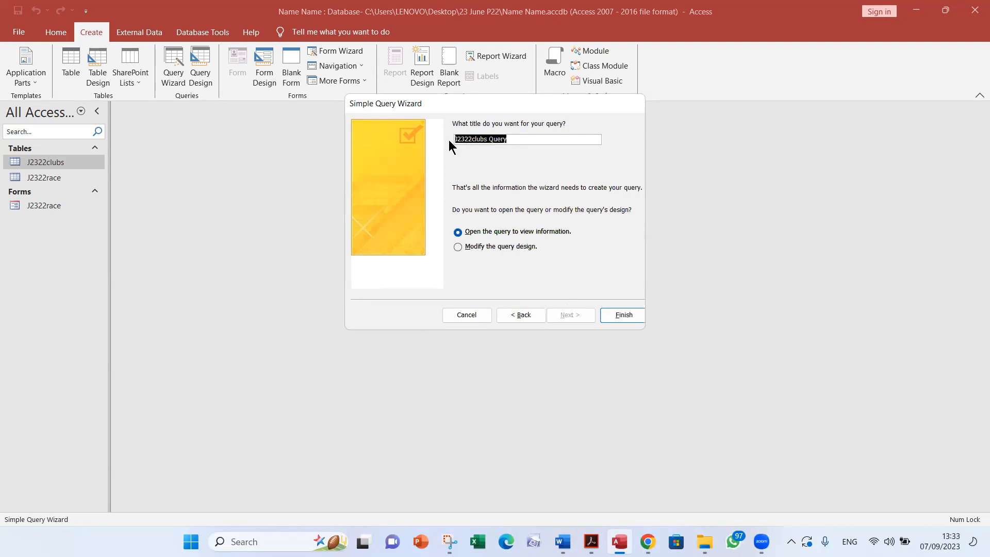
pyautogui.write('Q2=')
pyautogui.press('BackSpace')
pyautogui.press('BackSpace')
pyautogui.press('BackSpace')
pyautogui.write('Q20')
pyautogui.click(622, 315)
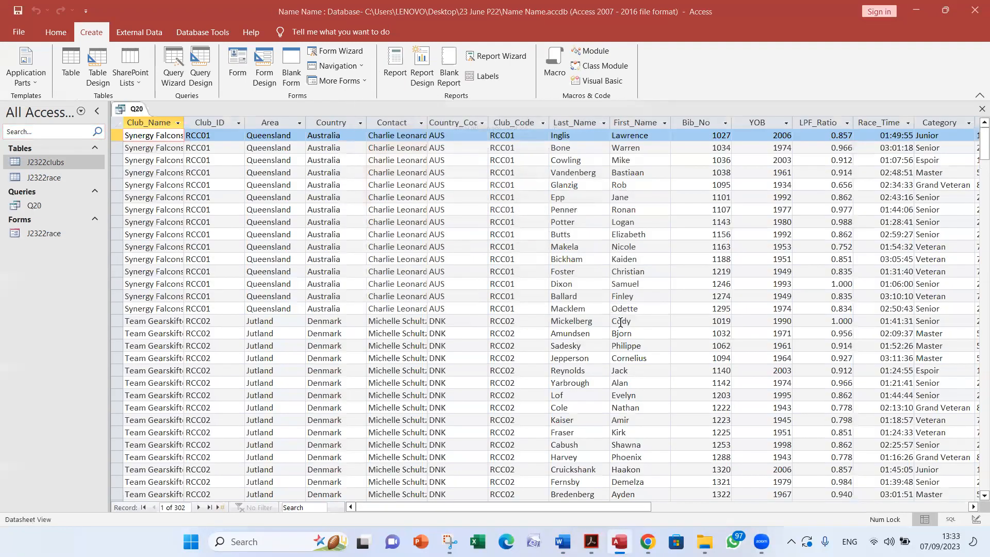
# Step: Switch to the 23 June P22 exam paper and check the text that Area must end with in question 20
pyautogui.hotkey('alt', 'Tab')
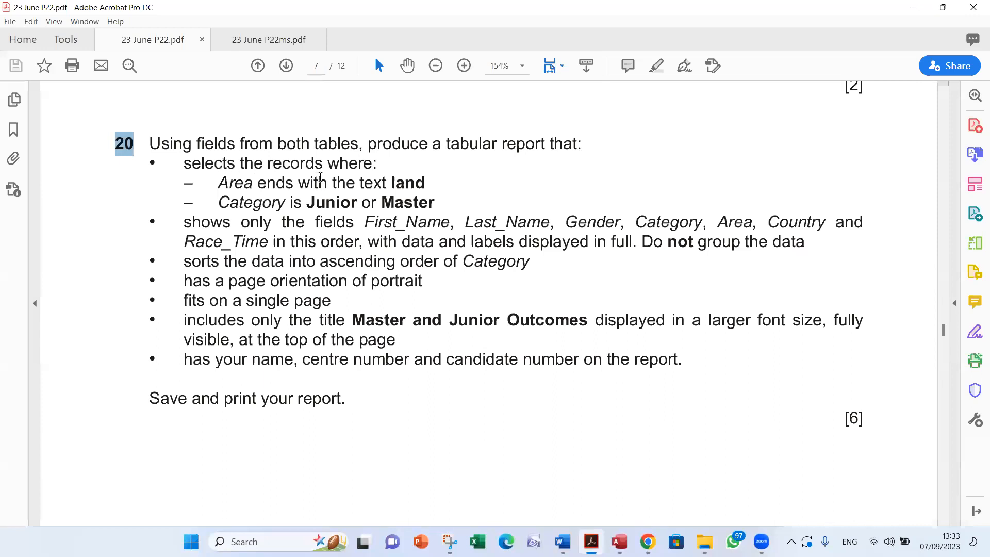
pyautogui.click(282, 182)
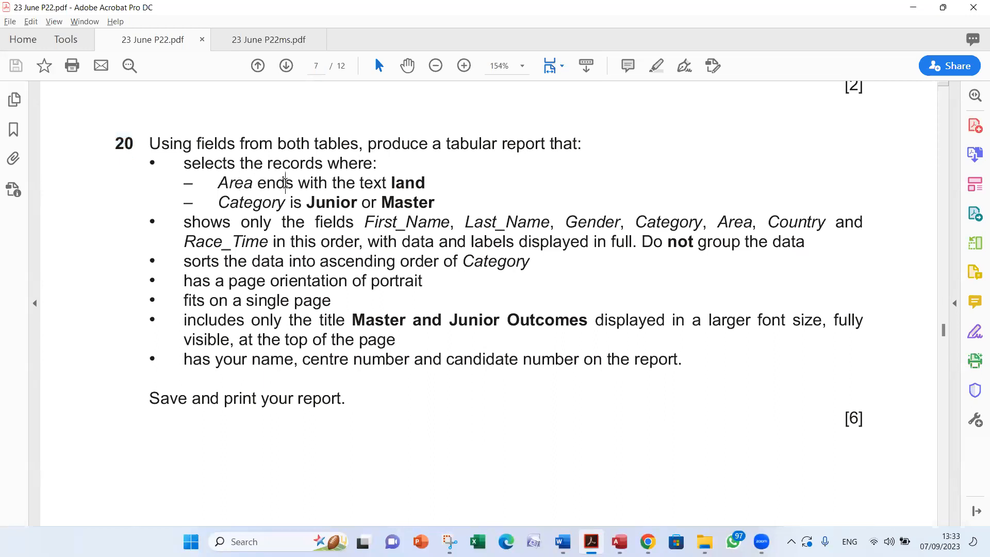
pyautogui.doubleClick(405, 182)
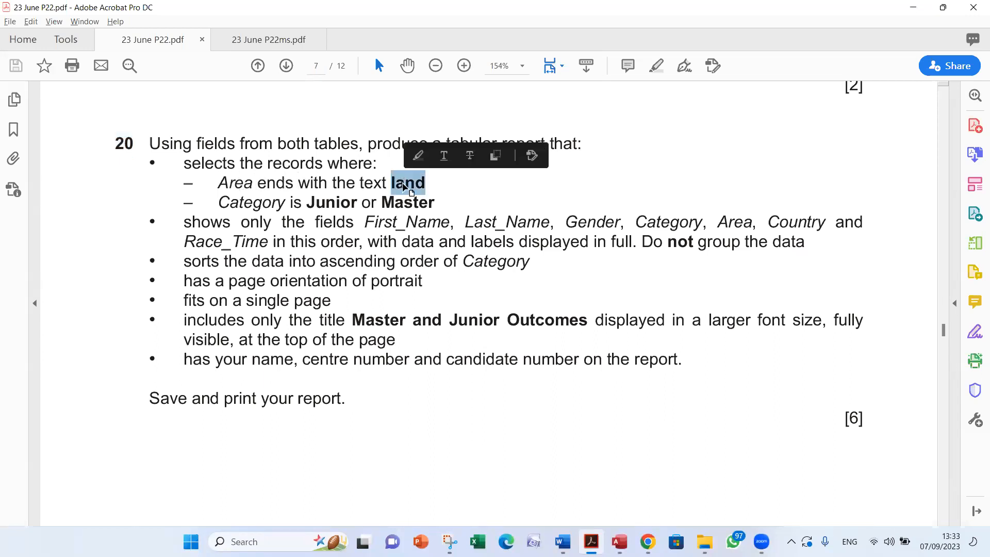
# Step: Compare the Area condition in question 20 with the Area column of query Q20, and open the query in Design view
pyautogui.hotkey('alt', 'Tab')
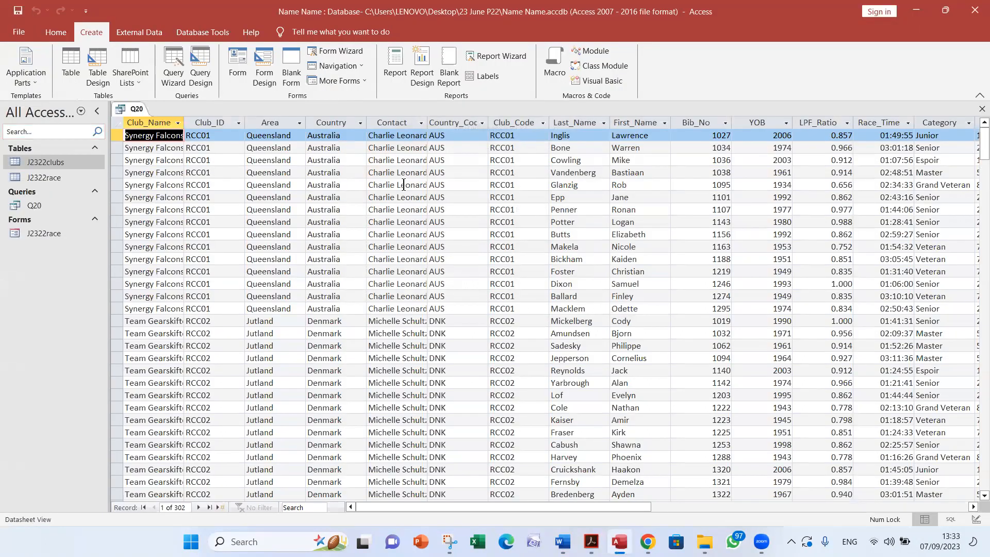
pyautogui.hotkey('alt', 'Tab')
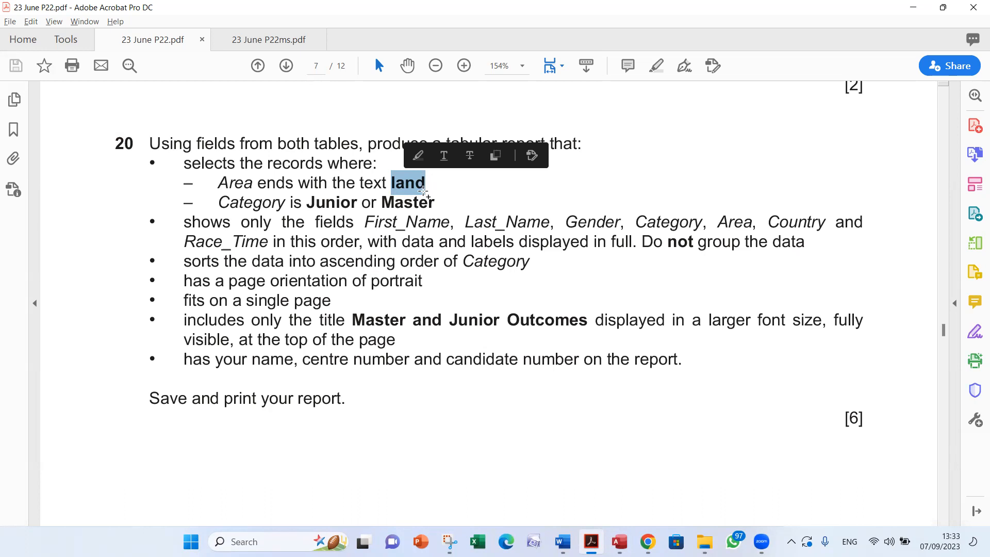
pyautogui.hotkey('alt', 'Tab')
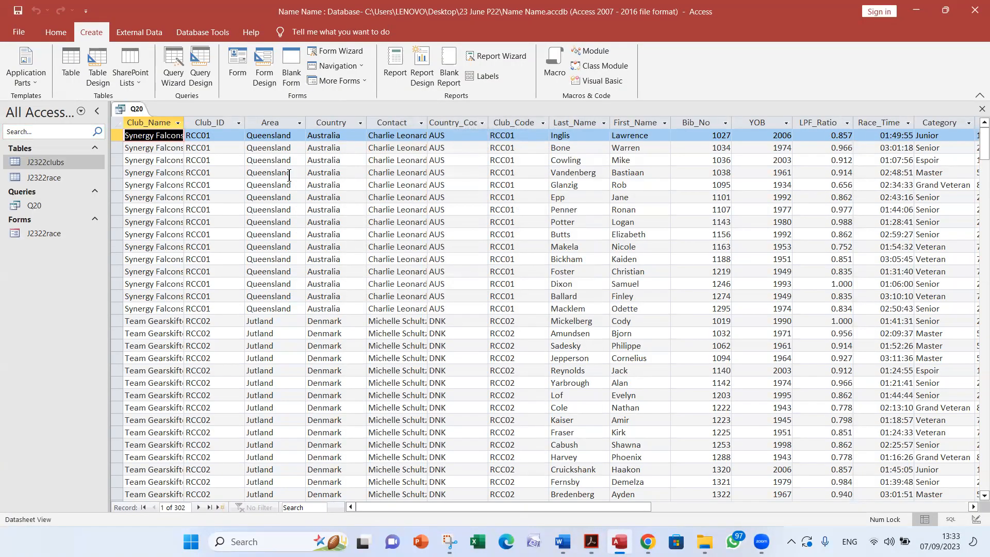
pyautogui.click(270, 124)
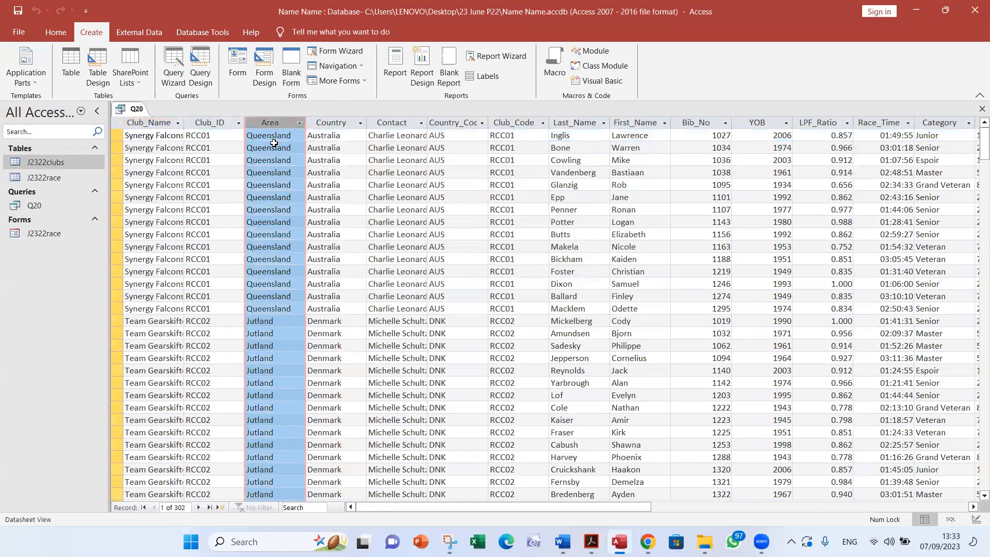
pyautogui.click(270, 210)
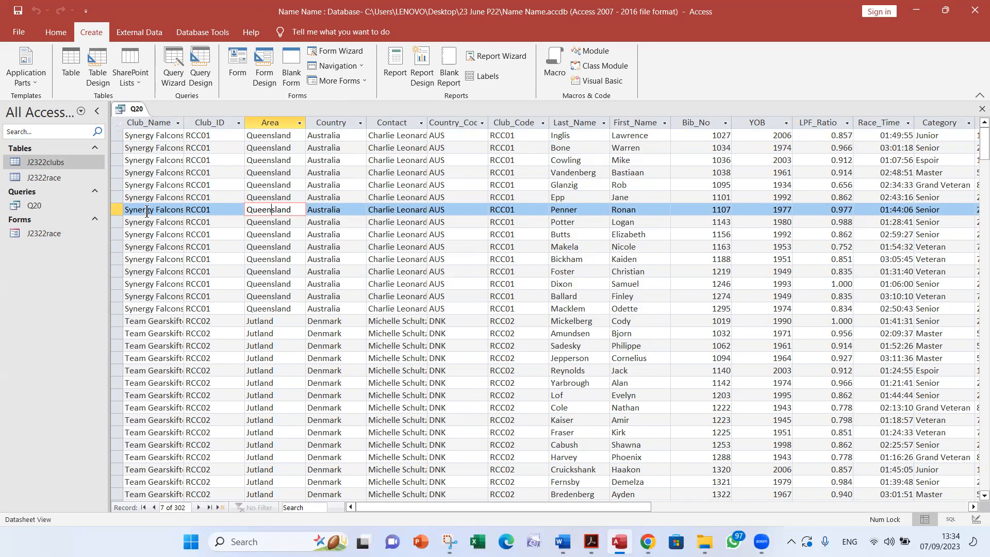
pyautogui.click(56, 32)
pyautogui.click(22, 51)
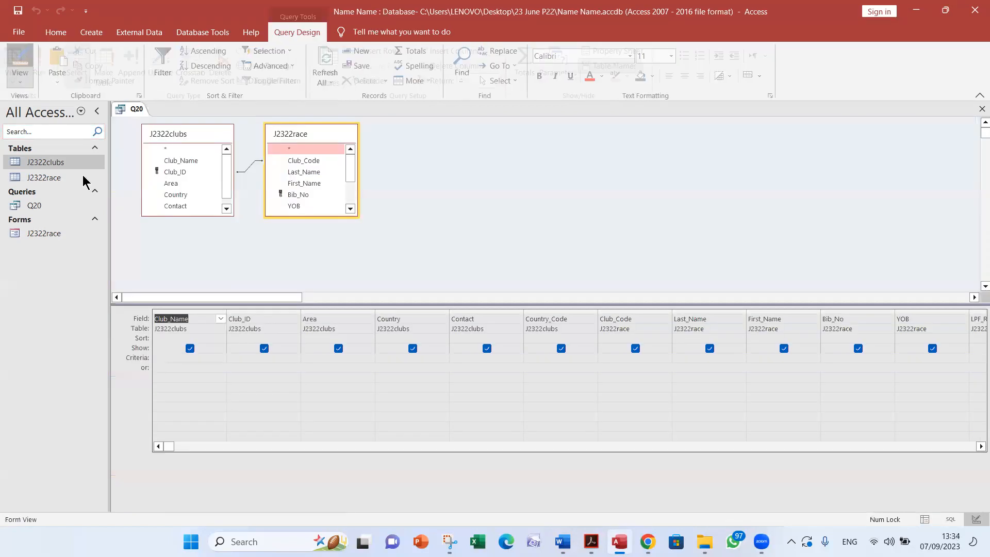
# Step: Set the Area criterion of query Q20 to *land and run the query to check the matching records
pyautogui.click(305, 356)
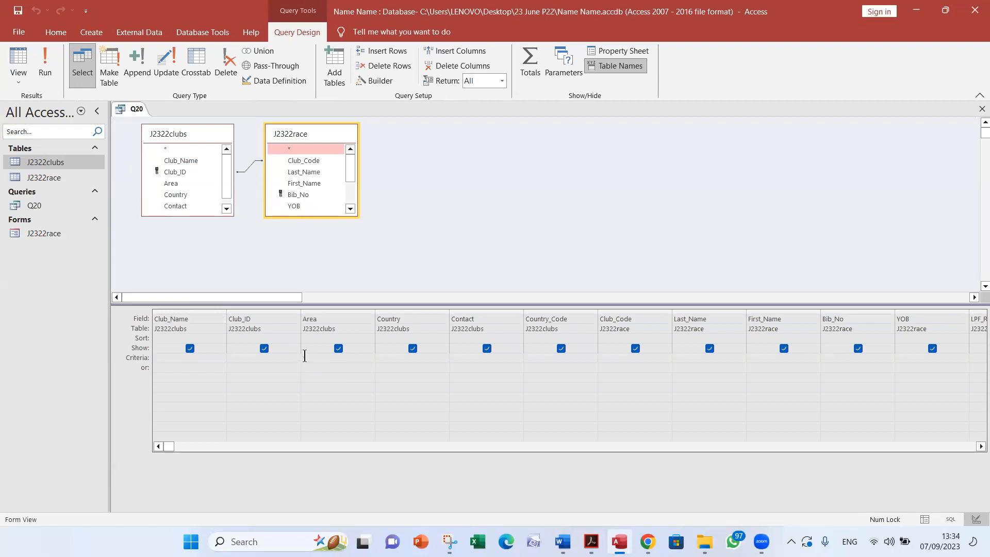
pyautogui.write('land')
pyautogui.click(305, 357)
pyautogui.write('*')
pyautogui.click(312, 369)
pyautogui.click(45, 64)
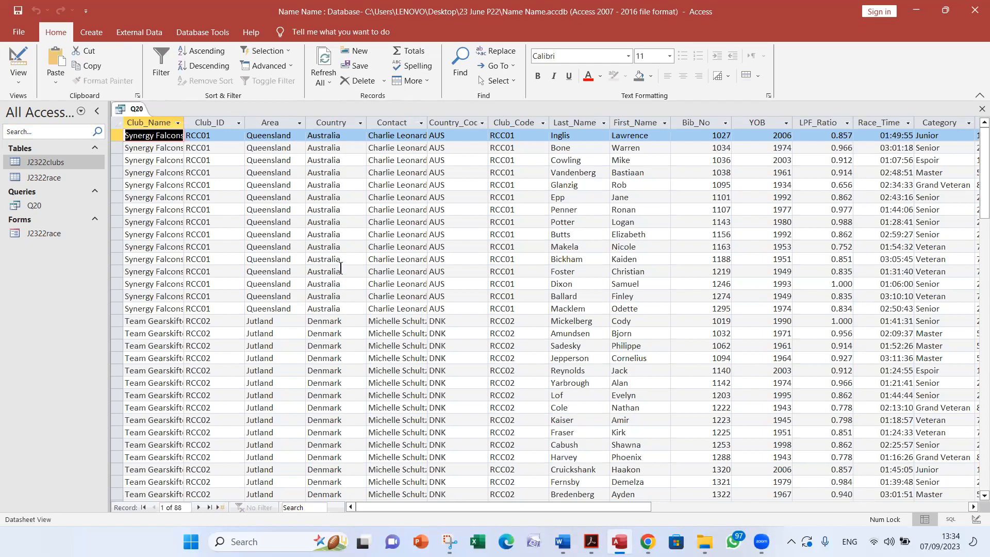
pyautogui.scroll(-8, 276, 387)
pyautogui.scroll(-5, 276, 387)
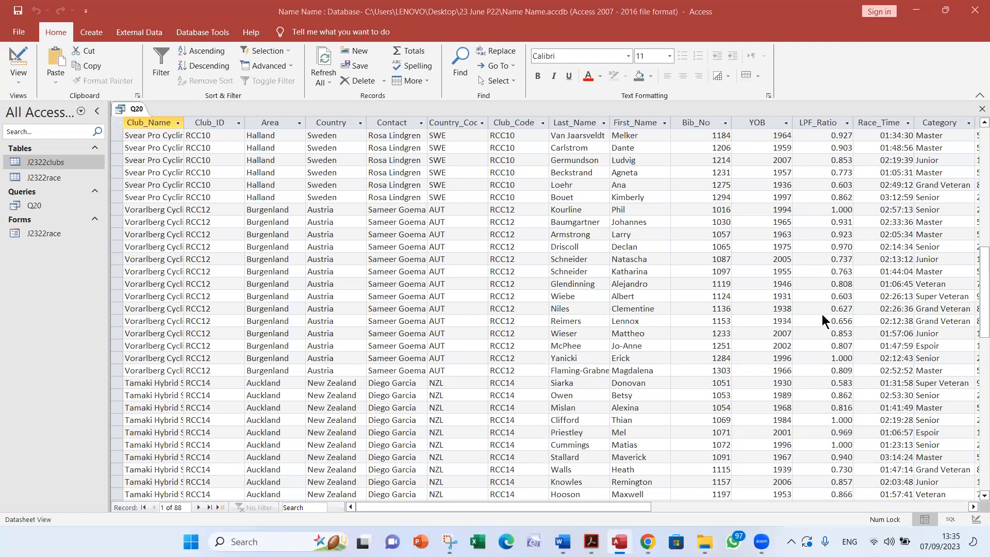
# Step: Switch to Acrobat, copy the category condition "Junior or Master" from question 20, and return to Access
pyautogui.hotkey('alt', 'Tab')
pyautogui.hotkey('alt', 'Tab')
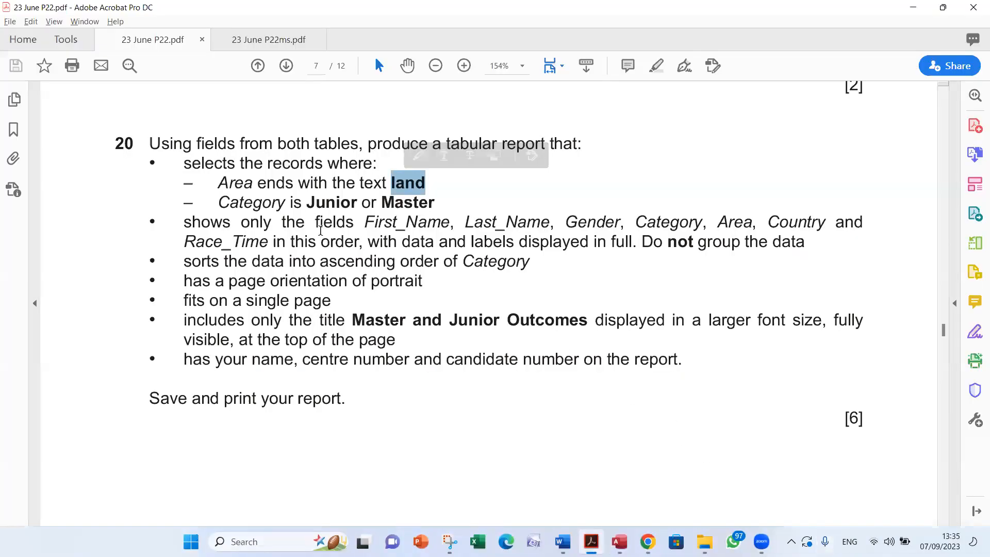
pyautogui.moveTo(307, 202); pyautogui.dragTo(402, 203)
pyautogui.hotkey('ctrl', 'c')
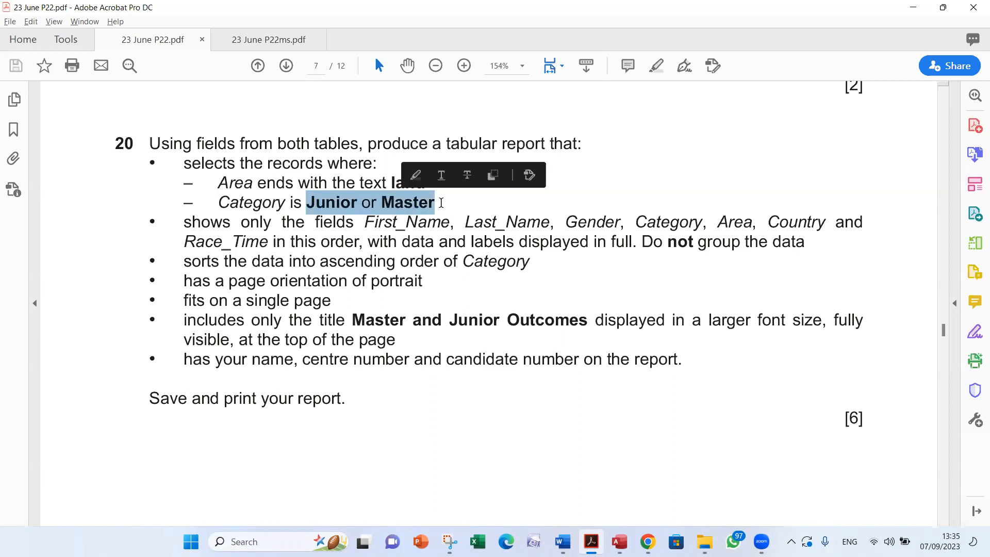
pyautogui.hotkey('alt', 'Tab')
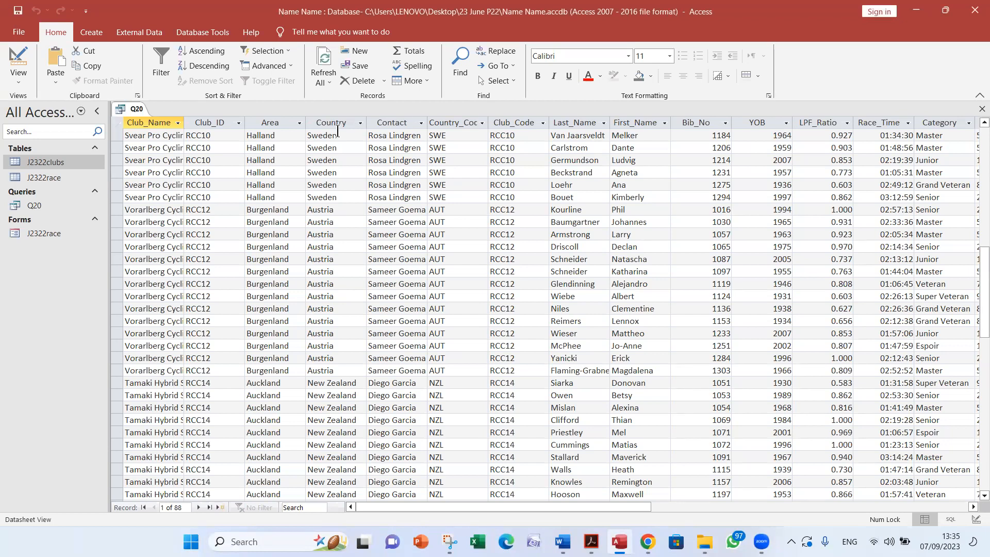
# Step: In the design of query Q20, paste "Junior or Master" as the criterion for the Category field
pyautogui.click(944, 135)
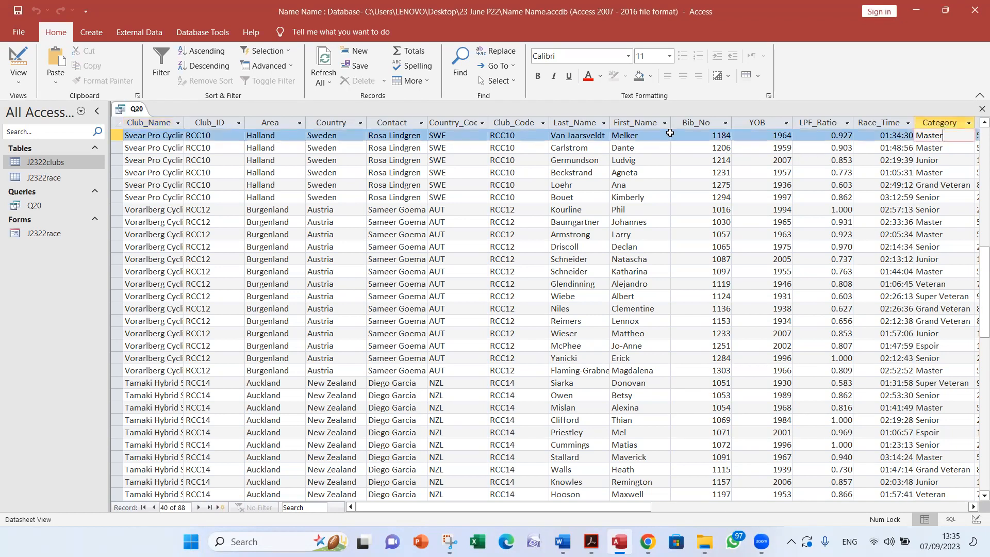
pyautogui.click(18, 59)
pyautogui.click(980, 446)
pyautogui.click(980, 446)
pyautogui.click(980, 446)
pyautogui.click(980, 447)
pyautogui.click(980, 446)
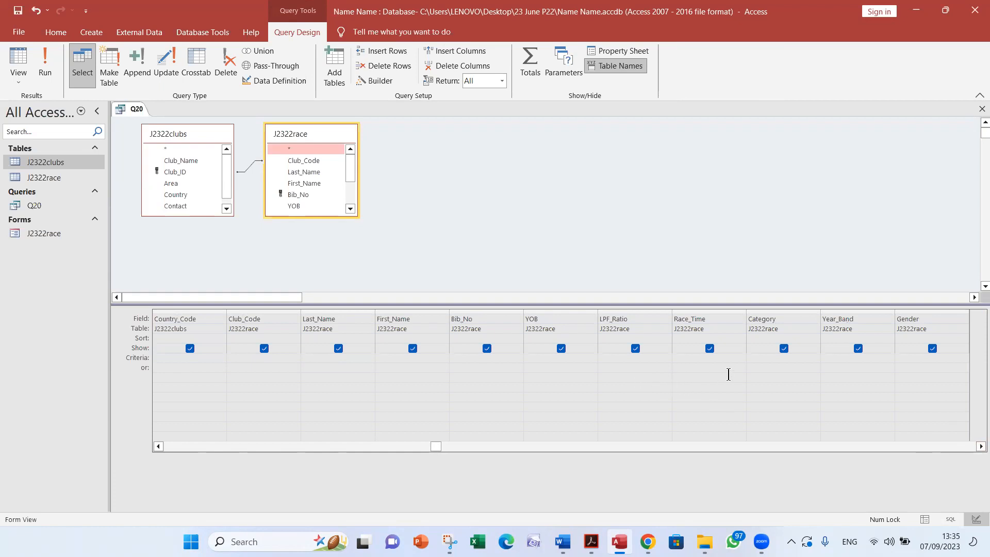
pyautogui.click(751, 358)
pyautogui.hotkey('ctrl', 'v')
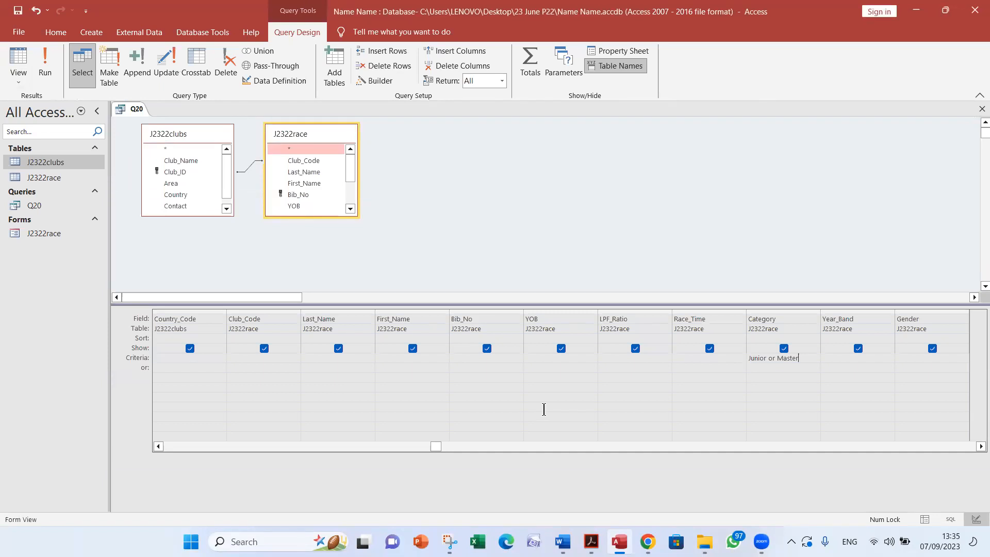
pyautogui.click(757, 367)
# Step: Save query Q20, run it, and check its records against the requirements of question 20
pyautogui.click(17, 12)
pyautogui.click(45, 65)
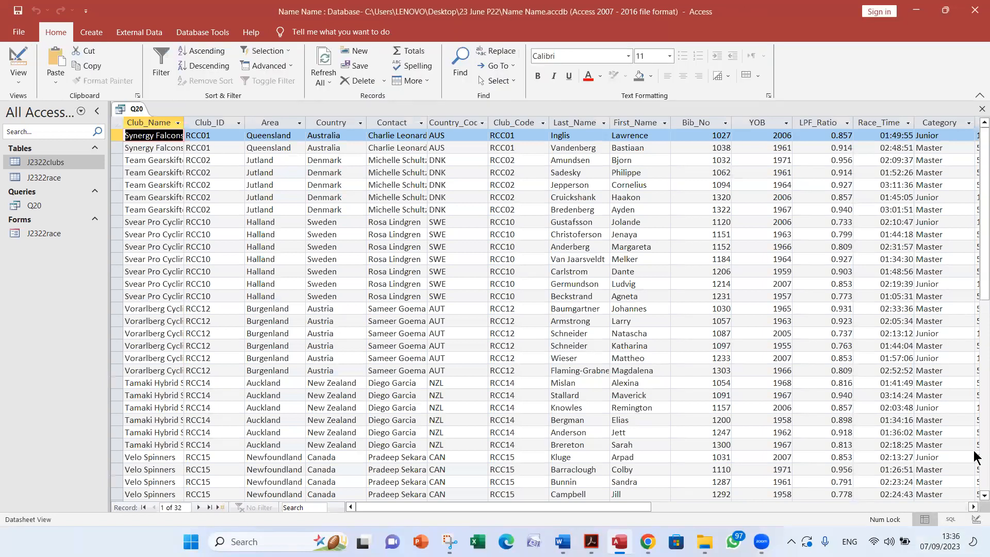
pyautogui.scroll(-4, 954, 187)
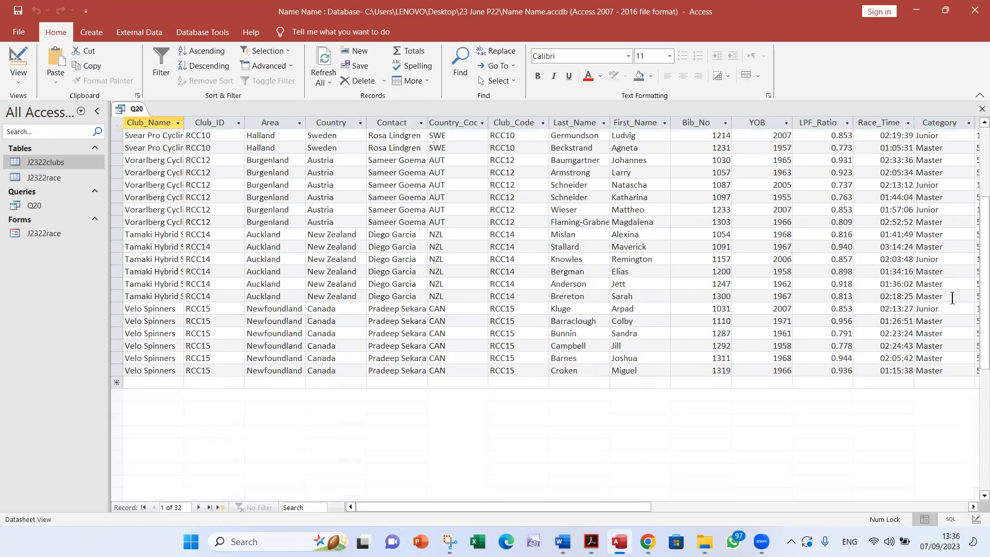
pyautogui.scroll(4, 954, 270)
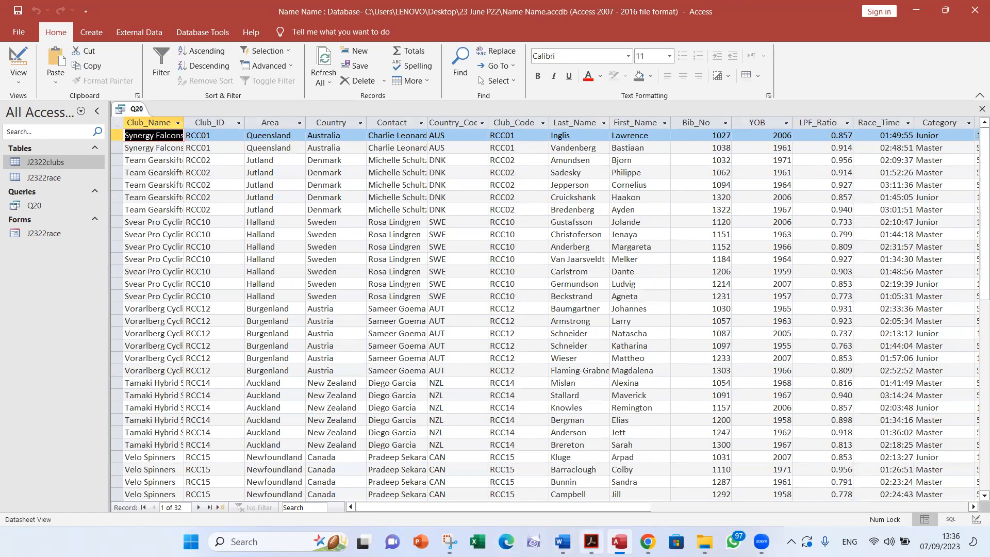
pyautogui.moveTo(588, 538)
pyautogui.click(525, 485)
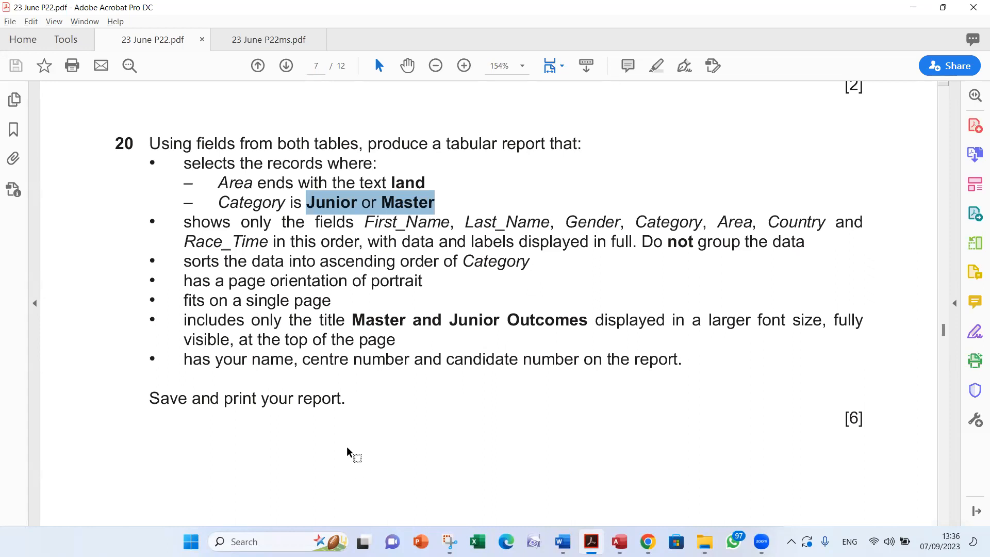
pyautogui.click(619, 541)
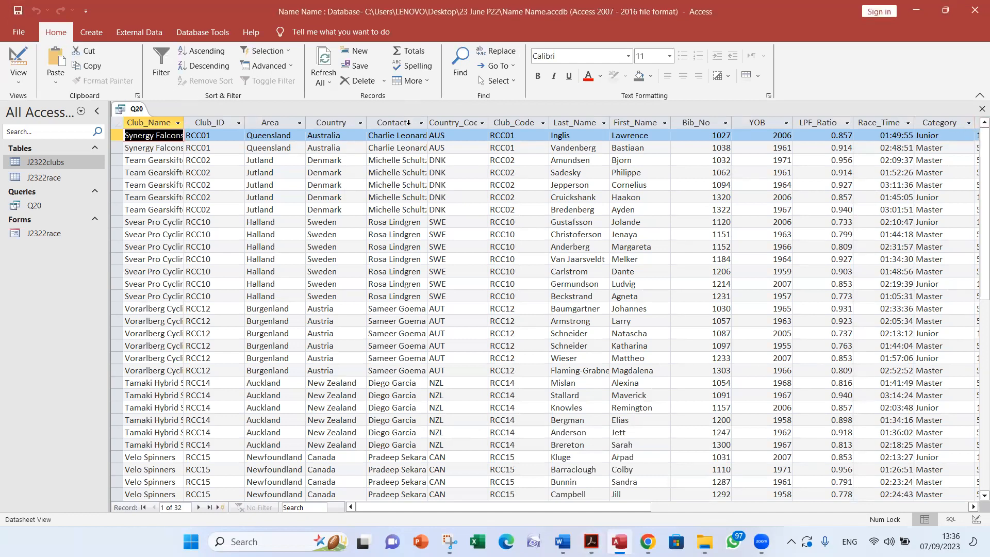
# Step: Close query Q20 and start the Report Wizard with that query as the record source
pyautogui.click(981, 109)
pyautogui.click(61, 207)
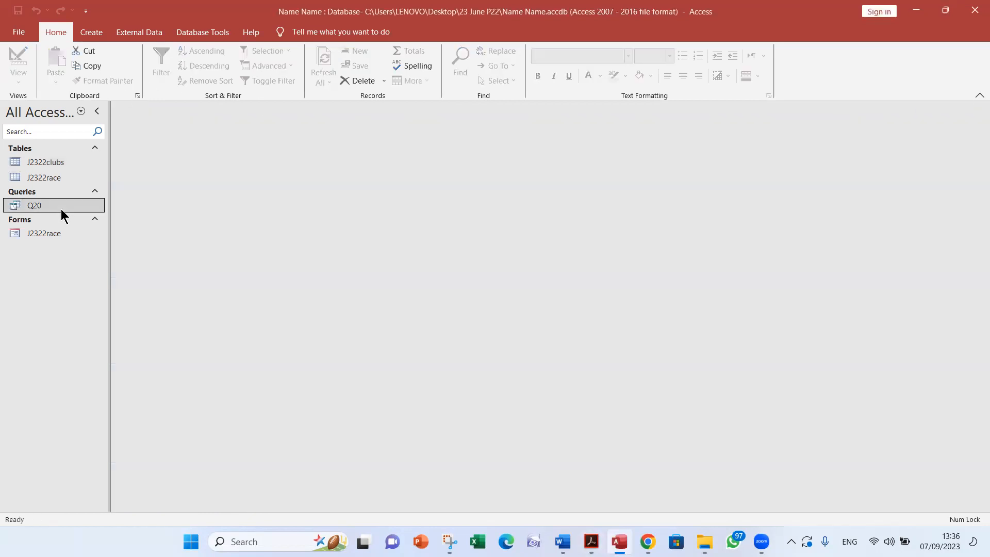
pyautogui.click(98, 32)
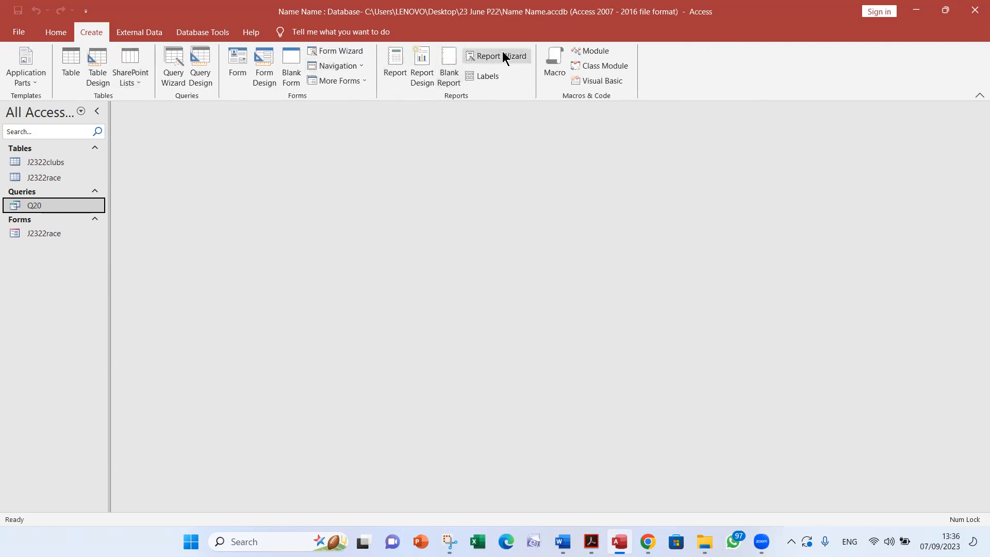
pyautogui.click(504, 56)
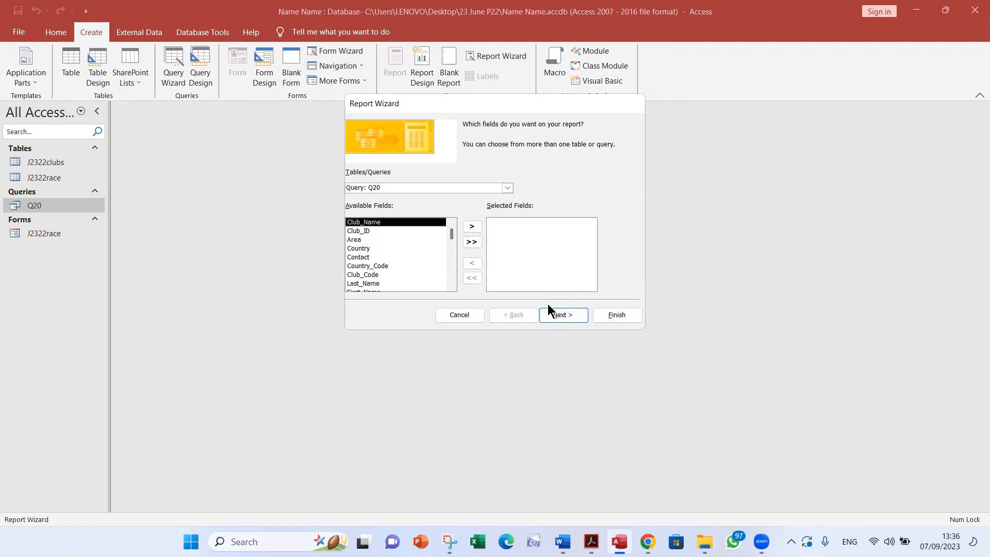
# Step: Following the field order in question 20, add First_Name and Last_Name from query Q20 to the report's selected fields
pyautogui.hotkey('alt', 'Tab')
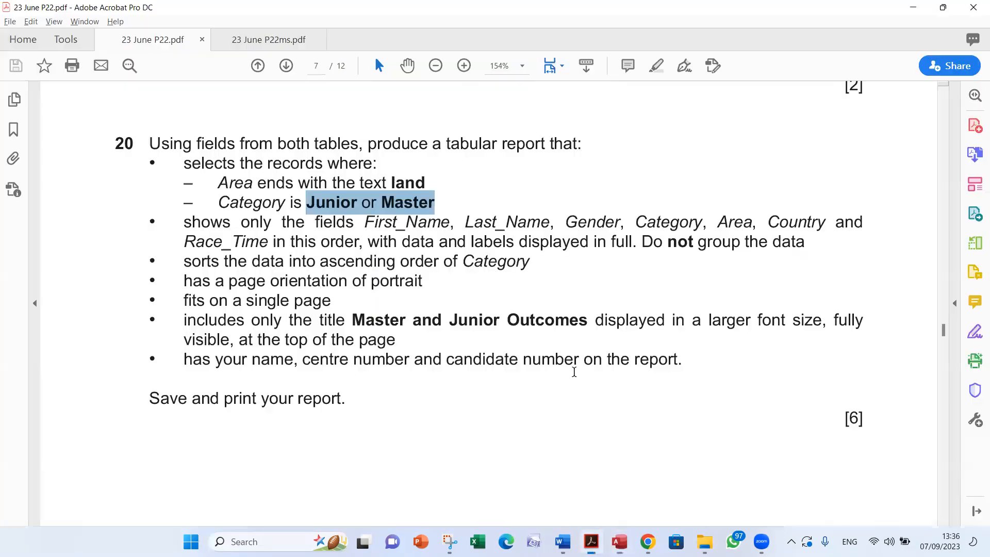
pyautogui.moveTo(365, 227); pyautogui.dragTo(404, 227)
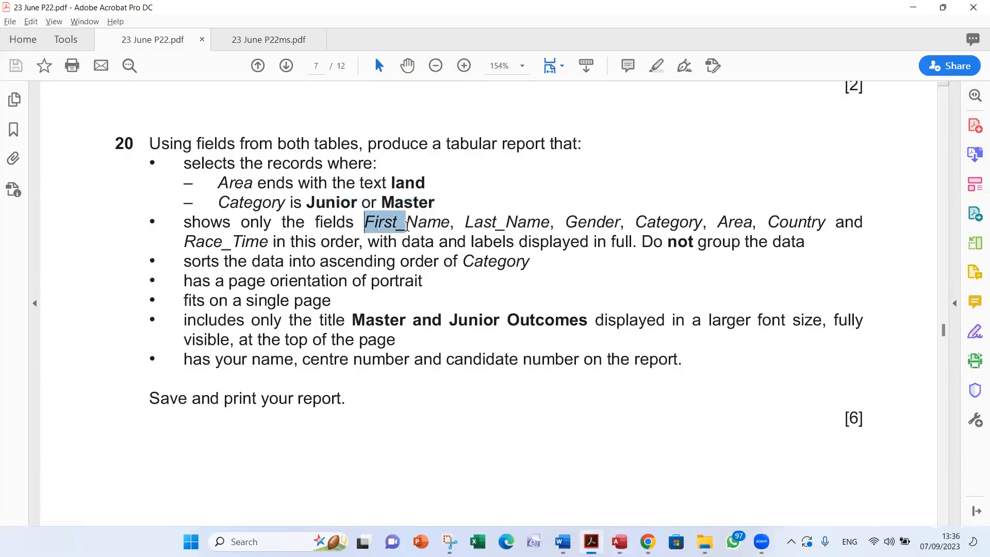
pyautogui.hotkey('alt', 'Tab')
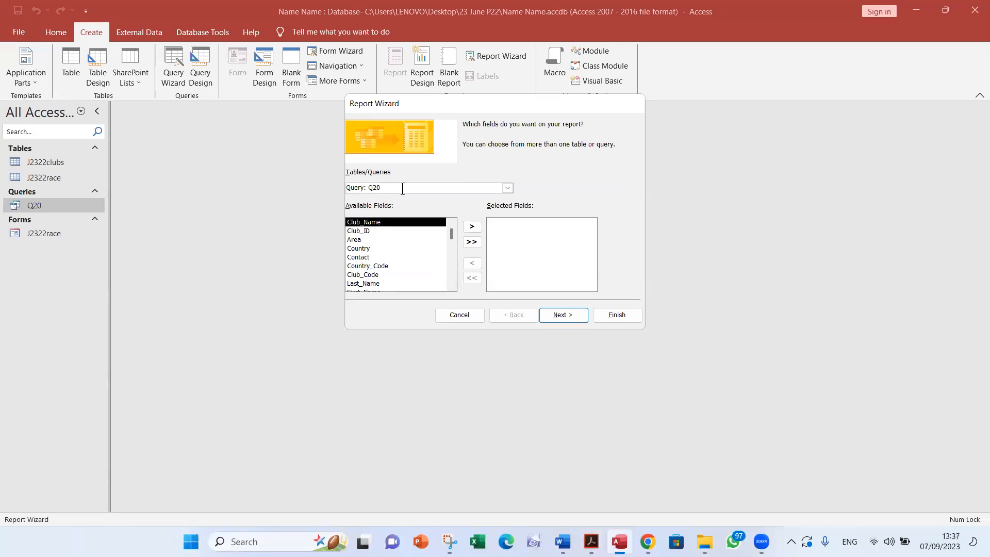
pyautogui.hotkey('alt', 'Tab')
pyautogui.hotkey('alt', 'Tab')
pyautogui.scroll(-2, 398, 246)
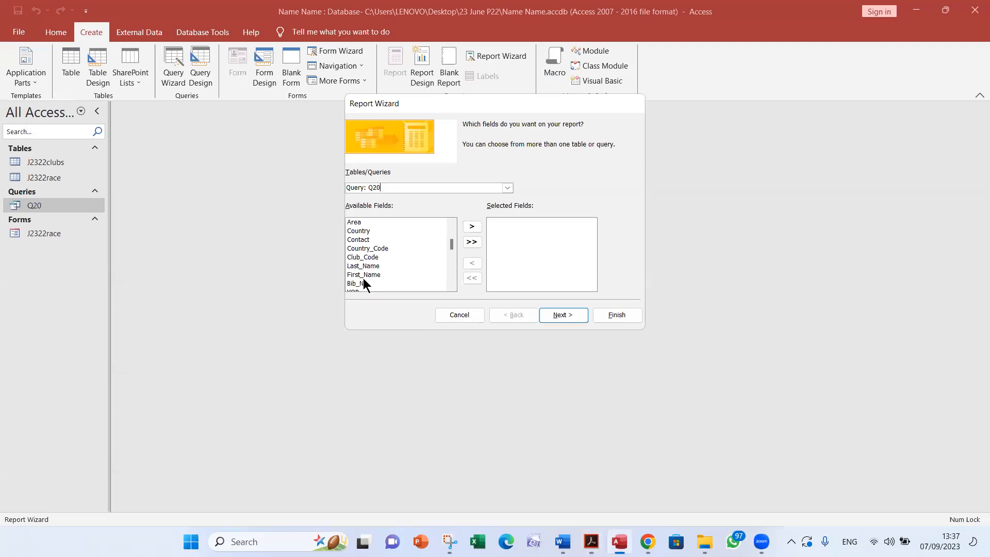
pyautogui.doubleClick(365, 274)
pyautogui.hotkey('alt', 'Tab')
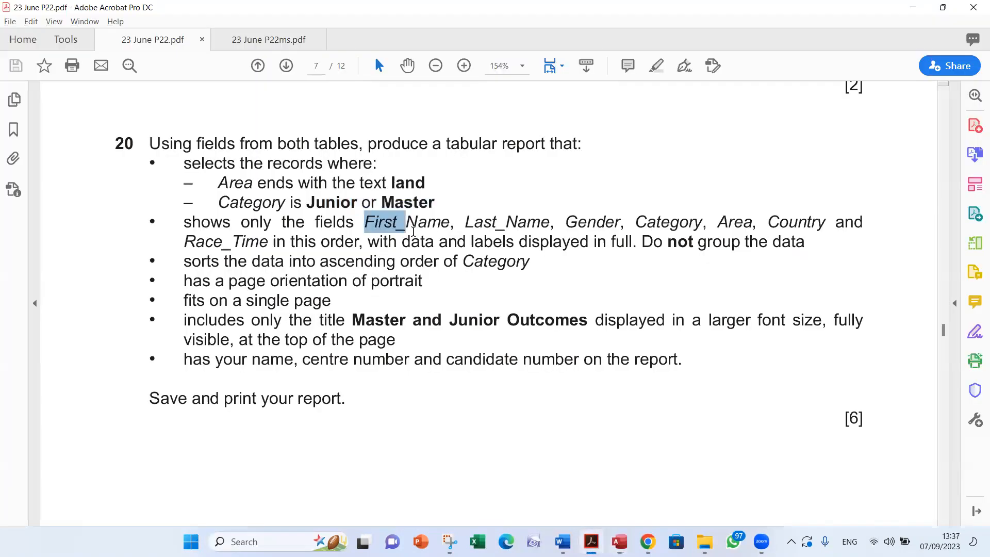
pyautogui.moveTo(464, 223); pyautogui.dragTo(498, 227)
pyautogui.hotkey('alt', 'Tab')
pyautogui.doubleClick(369, 265)
# Step: Add the Gender and Category fields to the report after Last_Name, following the order in question 20
pyautogui.hotkey('alt', 'Tab')
pyautogui.doubleClick(586, 221)
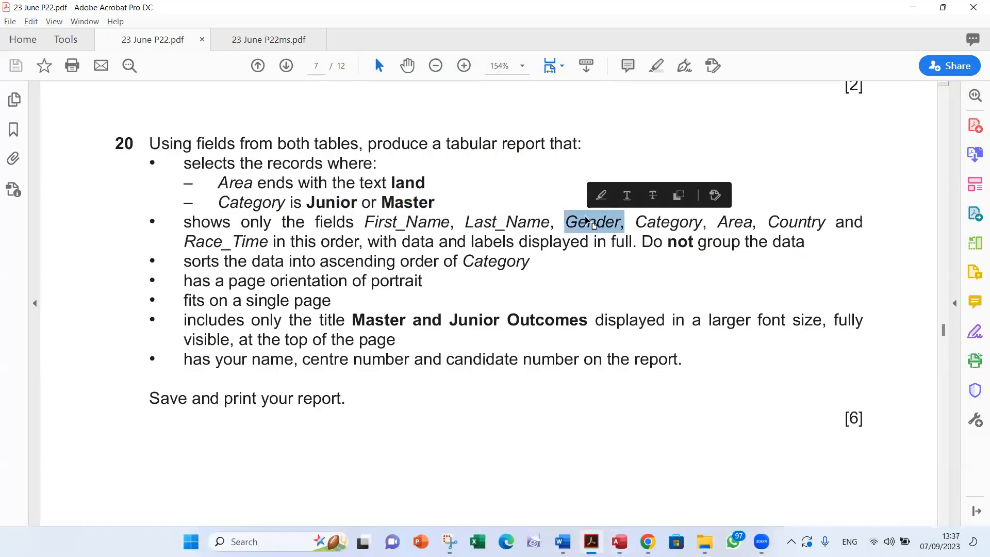
pyautogui.hotkey('alt', 'Tab')
pyautogui.scroll(-2, 415, 271)
pyautogui.doubleClick(365, 282)
pyautogui.hotkey('alt', 'Tab')
pyautogui.doubleClick(673, 223)
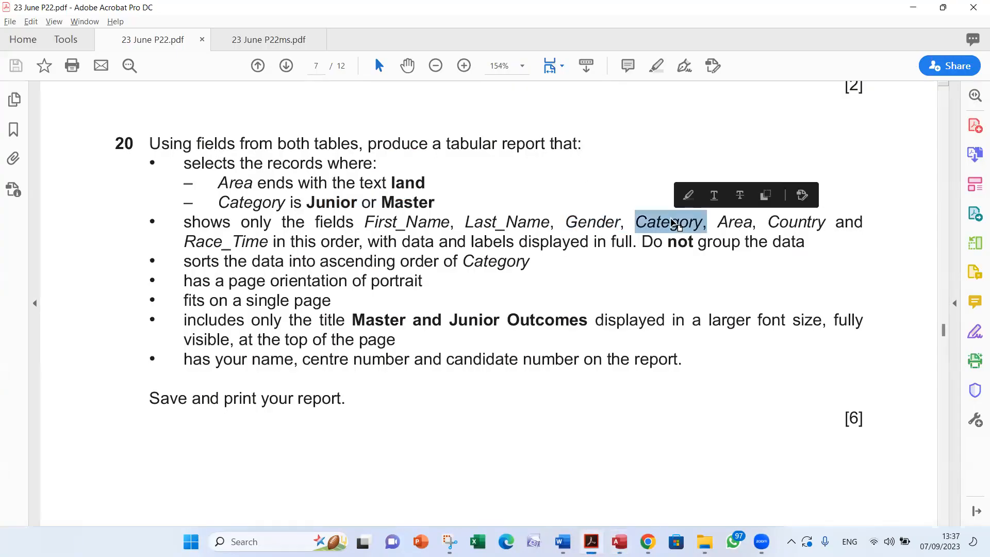
pyautogui.hotkey('alt', 'Tab')
pyautogui.doubleClick(375, 274)
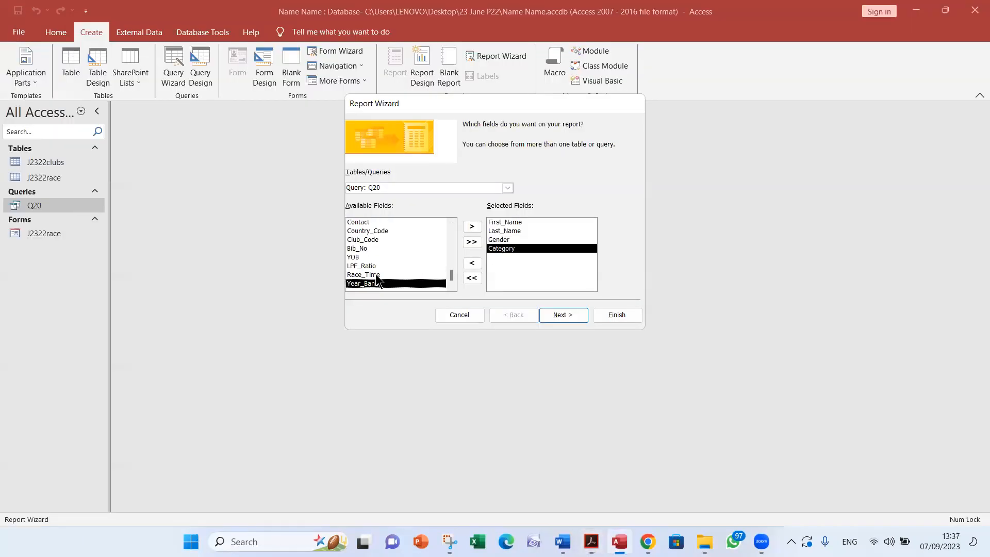
# Step: Add the Area and Country fields to the report after Category, following the order in question 20
pyautogui.hotkey('alt', 'Tab')
pyautogui.hotkey('alt', 'Tab')
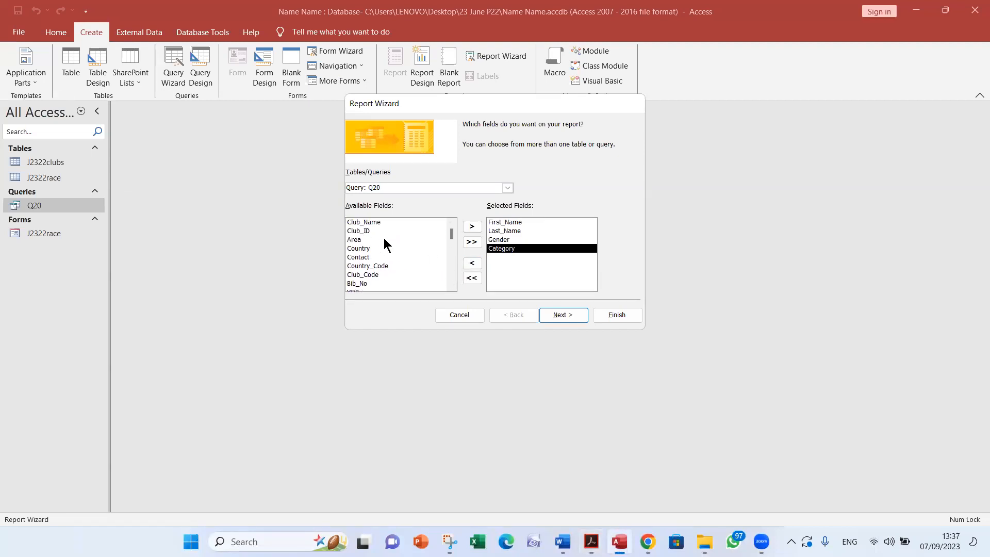
pyautogui.doubleClick(384, 238)
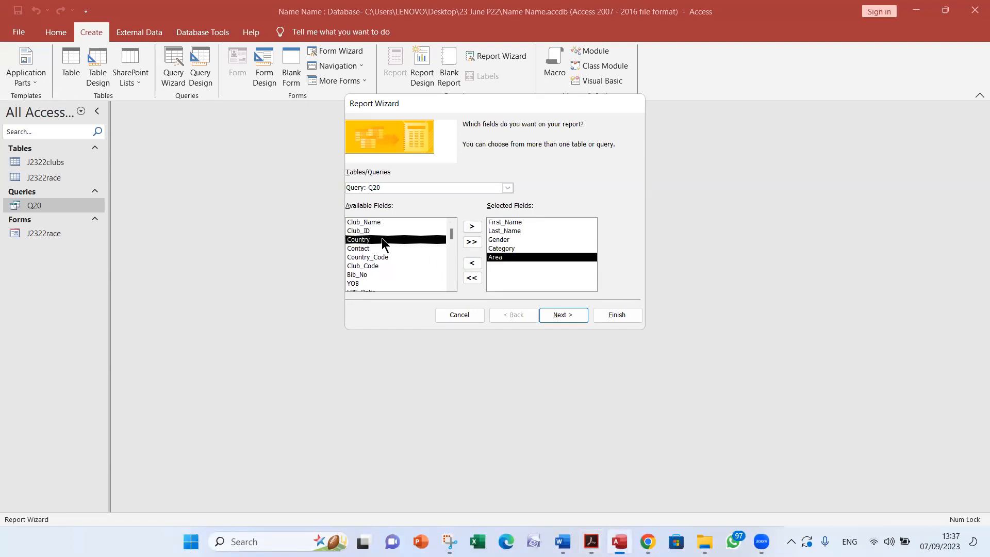
pyautogui.doubleClick(381, 240)
# Step: Add Race_Time as the last selected report field and check the selection against question 20
pyautogui.hotkey('alt', 'Tab')
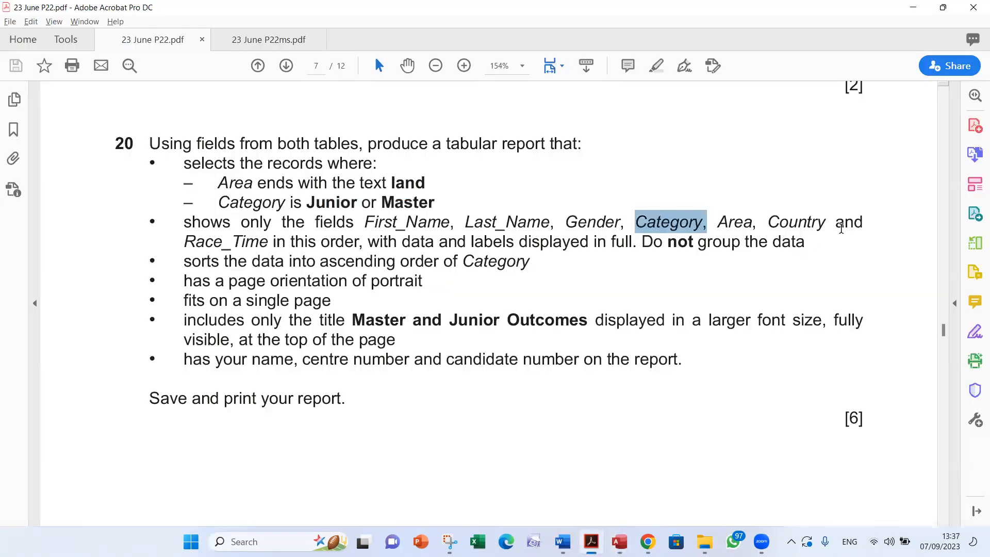
pyautogui.hotkey('alt', 'Tab')
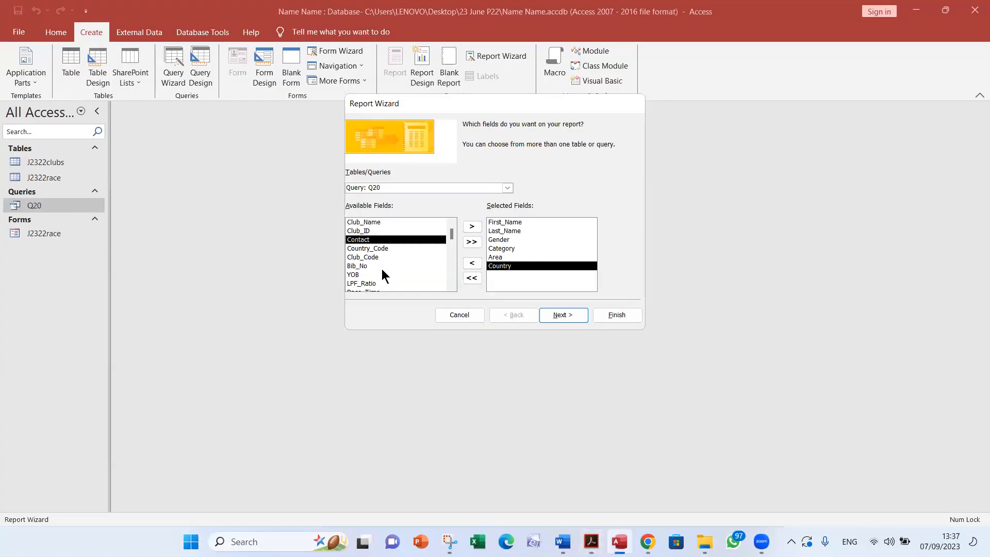
pyautogui.scroll(-2, 393, 261)
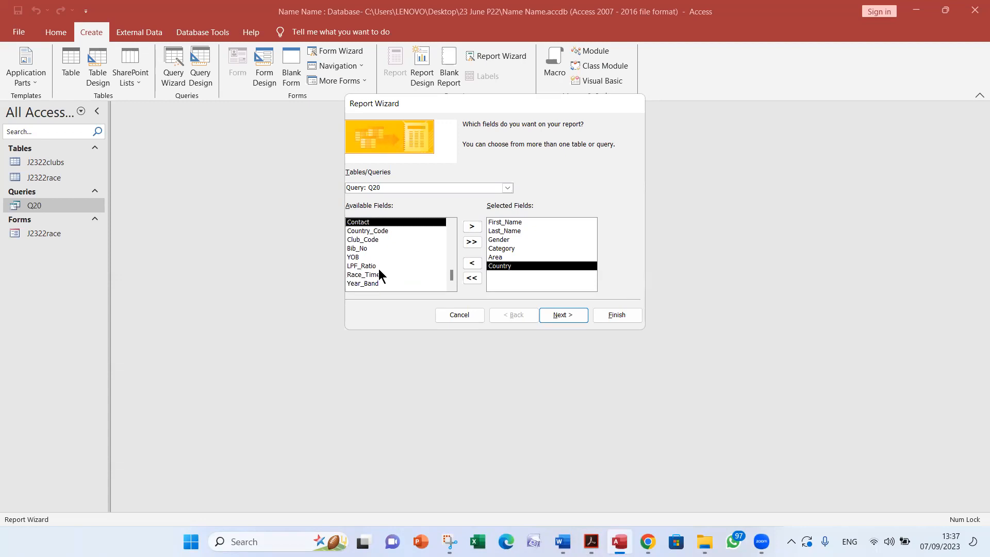
pyautogui.doubleClick(368, 273)
pyautogui.hotkey('alt', 'Tab')
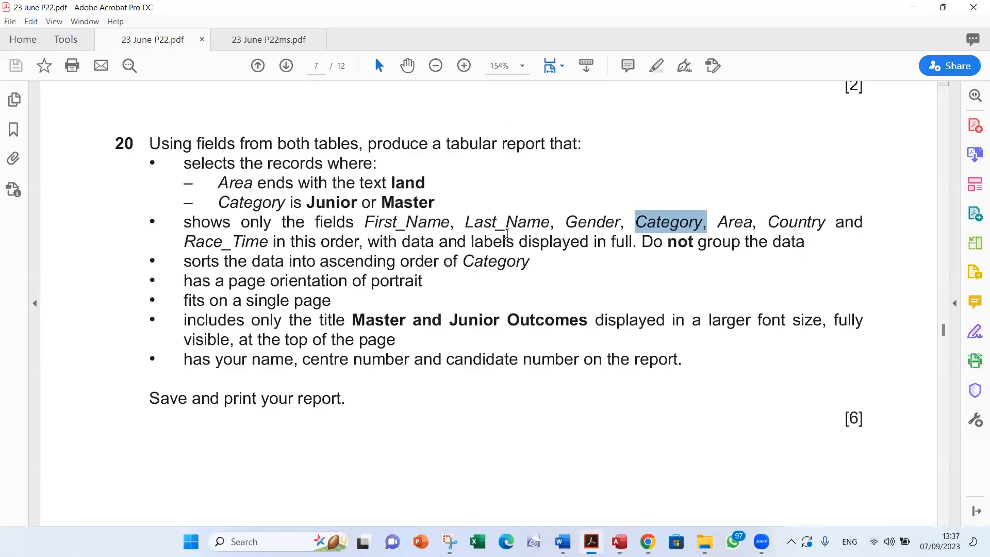
pyautogui.hotkey('alt', 'Tab')
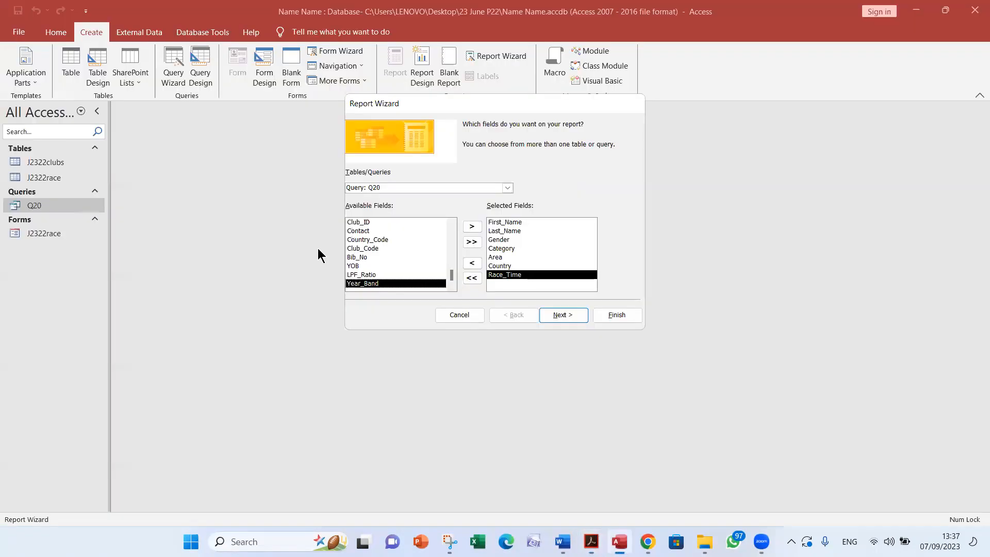
# Step: Keep the report data viewed by J2322race and add no grouping levels, as question 20 requires
pyautogui.click(560, 313)
pyautogui.hotkey('alt', 'Tab')
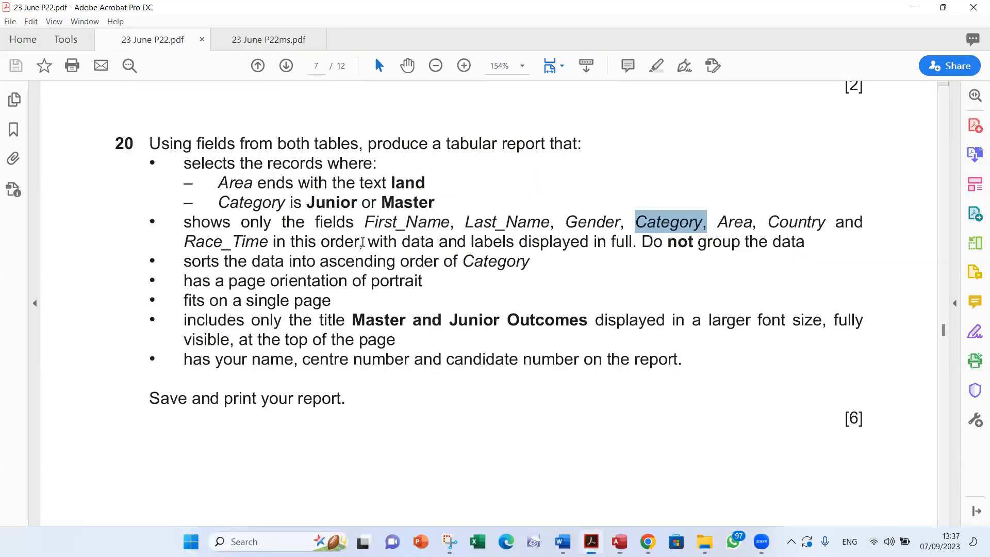
pyautogui.moveTo(639, 242); pyautogui.dragTo(805, 242)
pyautogui.hotkey('alt', 'Tab')
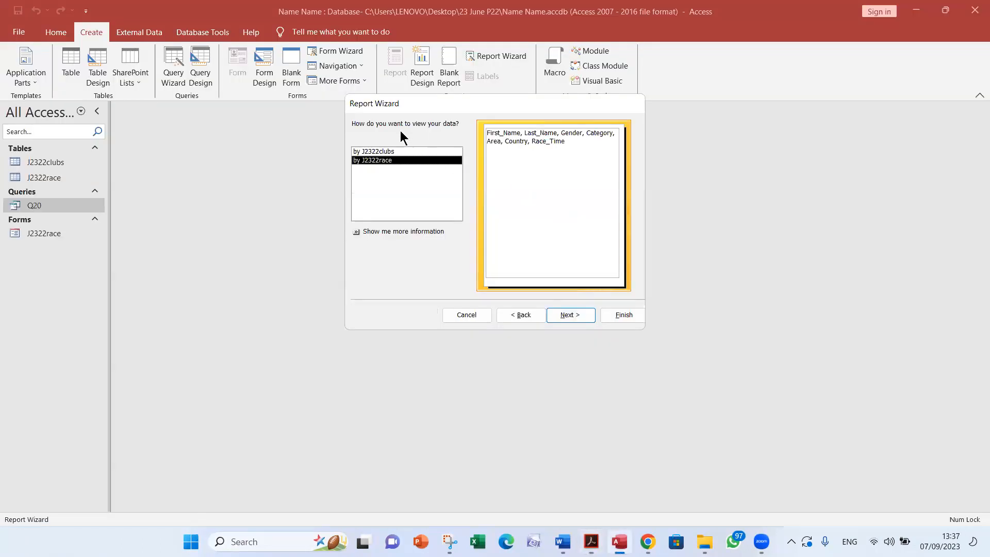
pyautogui.click(580, 316)
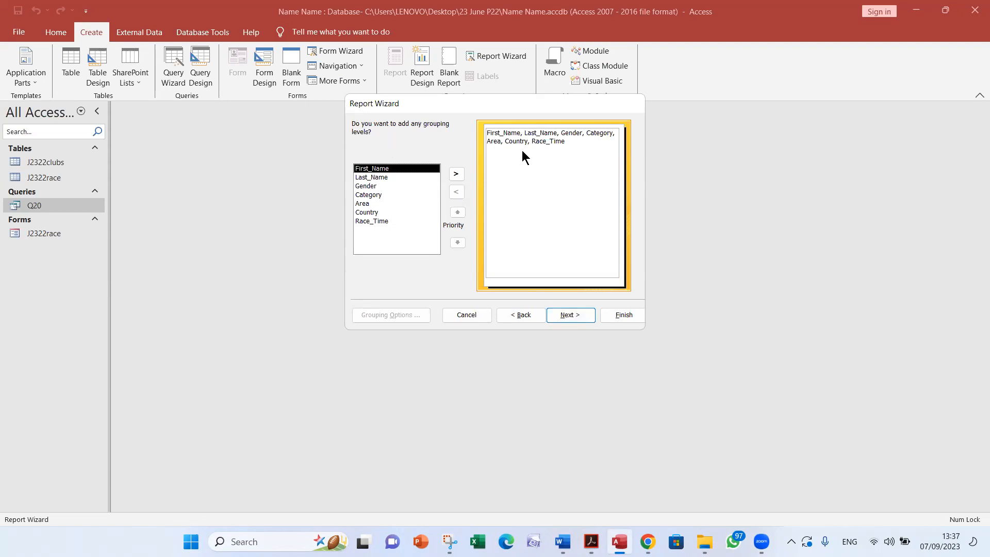
pyautogui.click(568, 315)
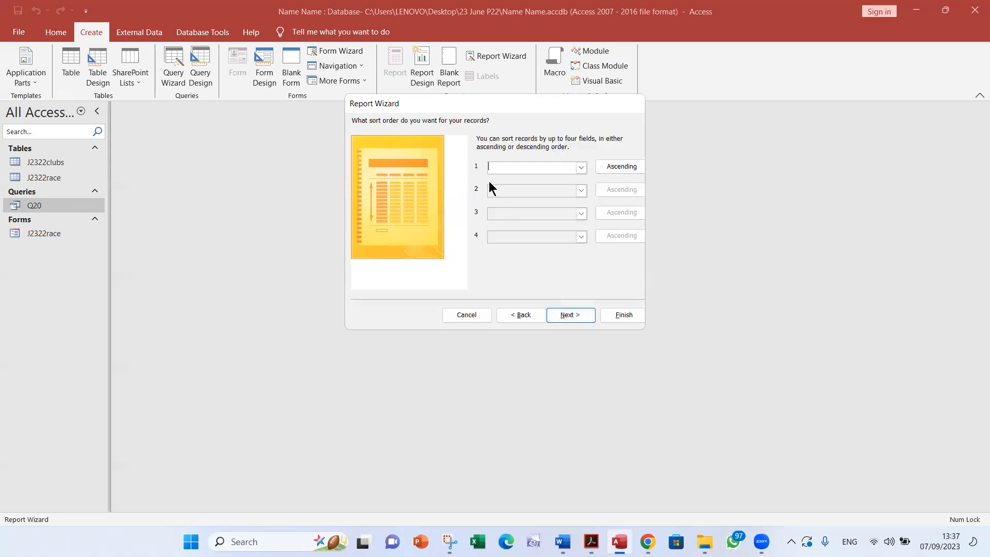
# Step: Check the sorting requirement in question 20 and continue past the wizard's sort order page without choosing any sort field
pyautogui.hotkey('alt', 'Tab')
pyautogui.doubleClick(205, 259)
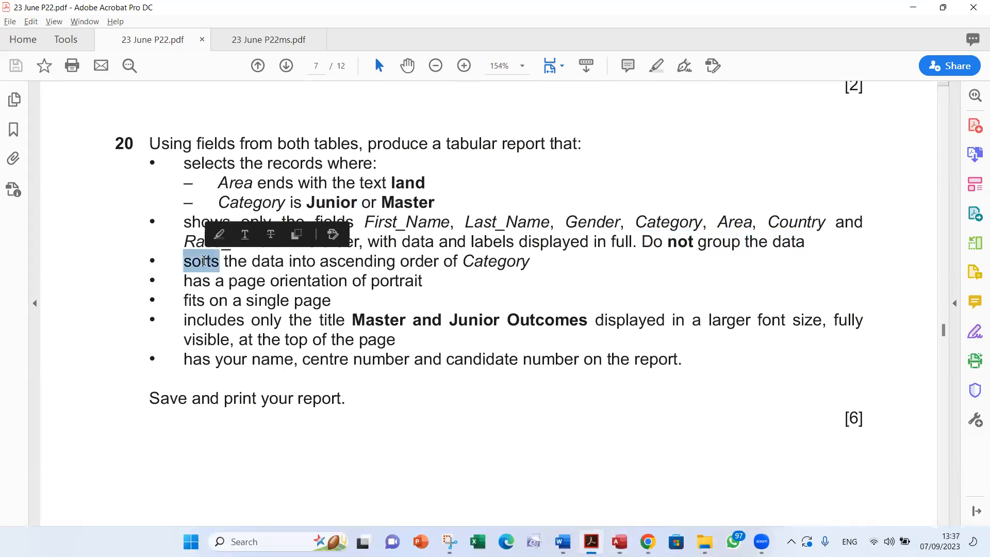
pyautogui.hotkey('alt', 'Tab')
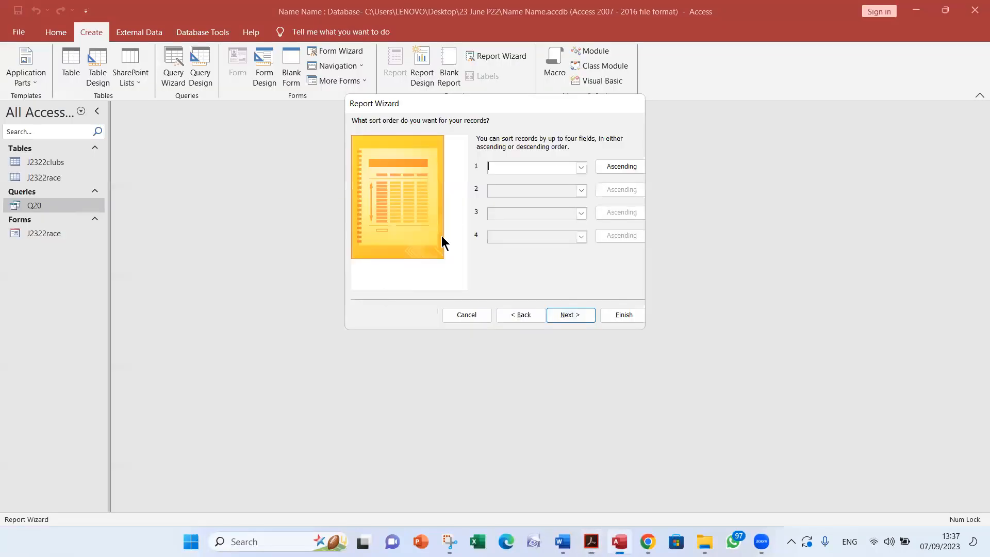
pyautogui.click(577, 314)
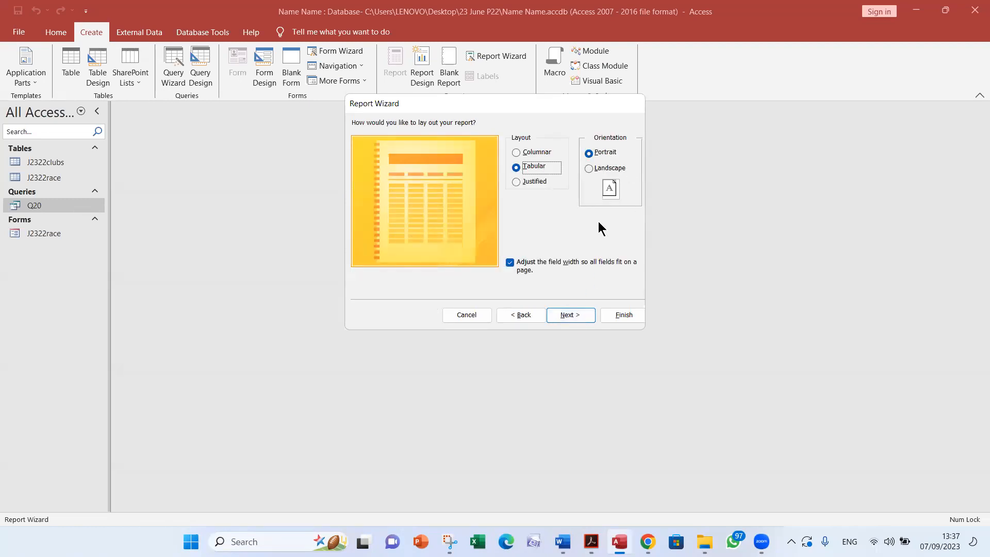
# Step: Following question 20, accept the Tabular layout in Portrait orientation with field widths adjusted so all fields fit on a page
pyautogui.hotkey('alt', 'Tab')
pyautogui.doubleClick(405, 280)
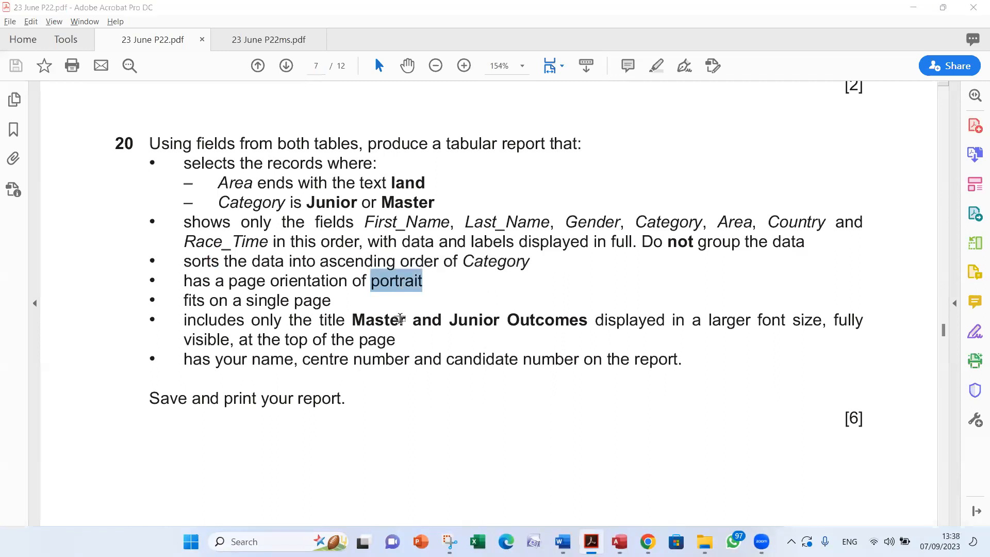
pyautogui.hotkey('alt', 'Tab')
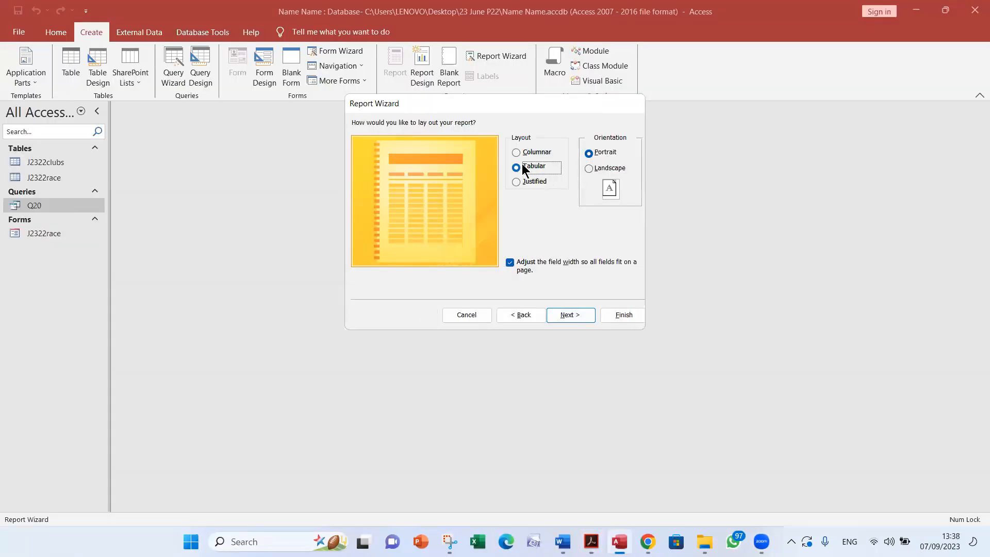
pyautogui.hotkey('alt', 'Tab')
pyautogui.moveTo(185, 301); pyautogui.dragTo(331, 300)
pyautogui.hotkey('alt', 'Tab')
pyautogui.click(569, 315)
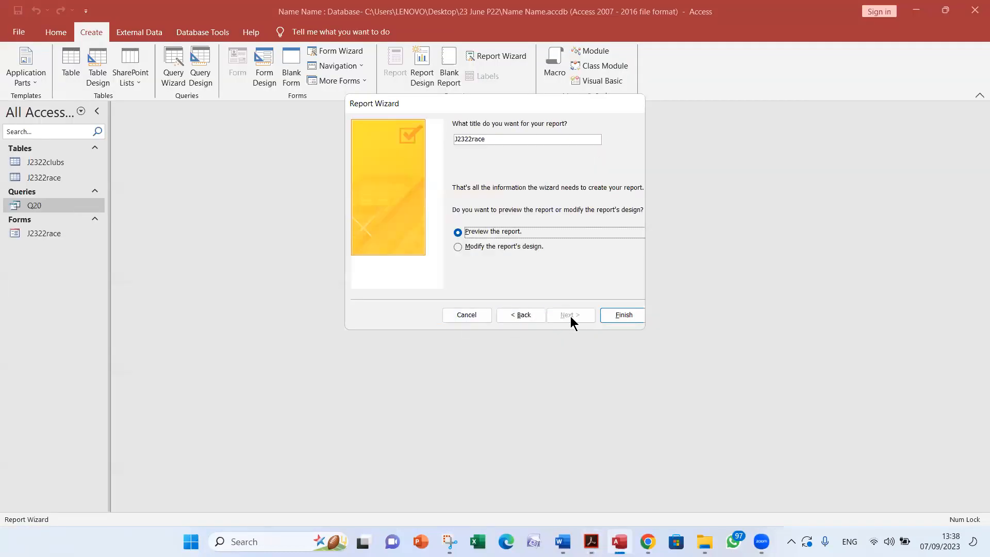
# Step: Copy the title Master and Junior Outcomes from question 20 as the report title and finish the wizard with a report preview
pyautogui.hotkey('alt', 'Tab')
pyautogui.moveTo(349, 324); pyautogui.dragTo(541, 329)
pyautogui.hotkey('ctrl', 'c')
pyautogui.hotkey('alt', 'Tab')
pyautogui.moveTo(494, 138); pyautogui.dragTo(445, 139)
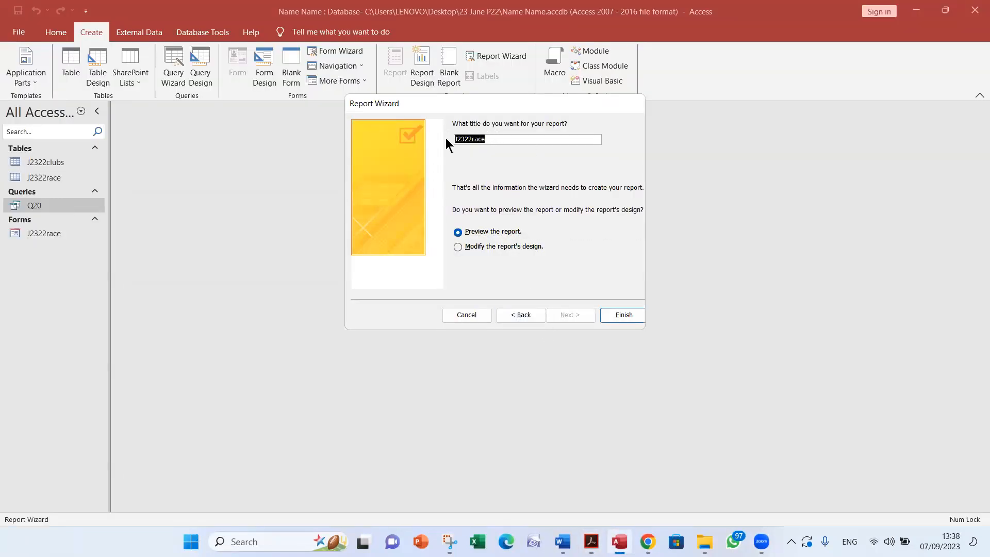
pyautogui.hotkey('ctrl', 'v')
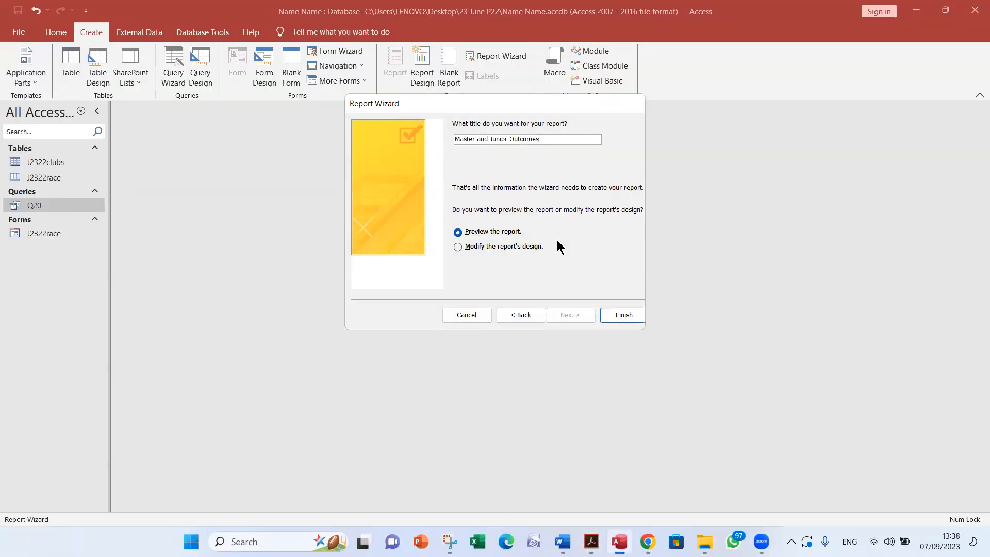
pyautogui.click(622, 315)
# Step: Check question 20's requirement for fully displayed data and labels, then close the print preview and switch the report to Layout View
pyautogui.hotkey('alt', 'Tab')
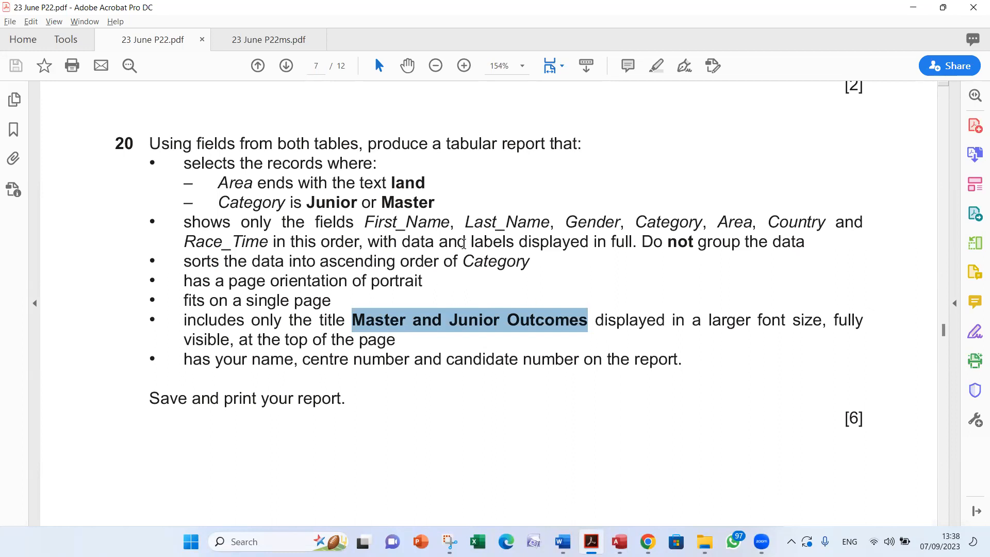
pyautogui.moveTo(407, 243); pyautogui.dragTo(633, 243)
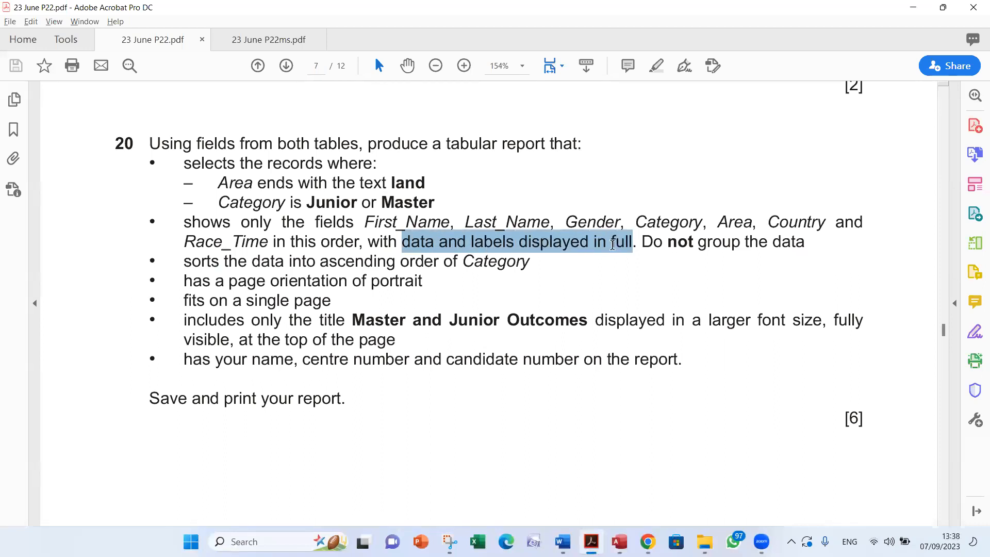
pyautogui.hotkey('alt', 'Tab')
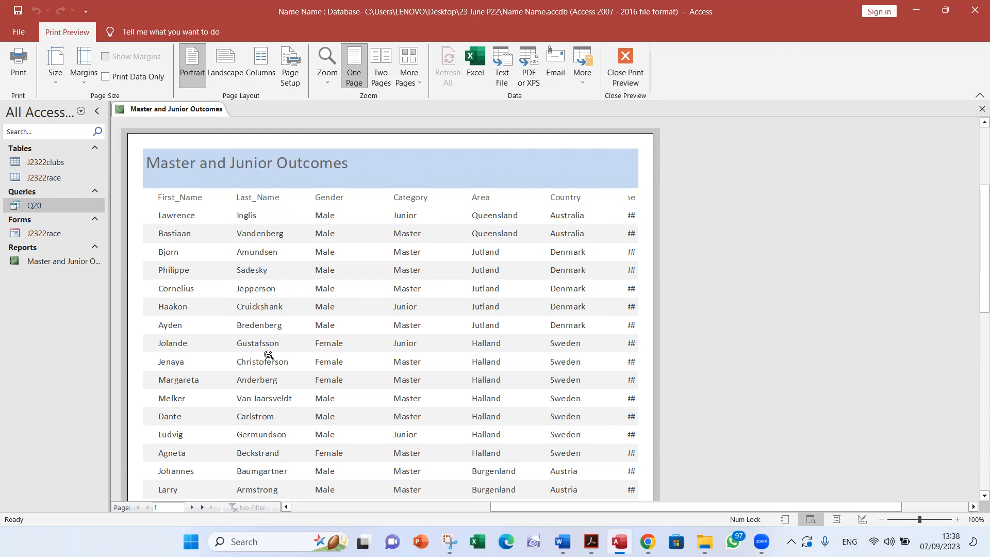
pyautogui.click(625, 70)
pyautogui.click(22, 76)
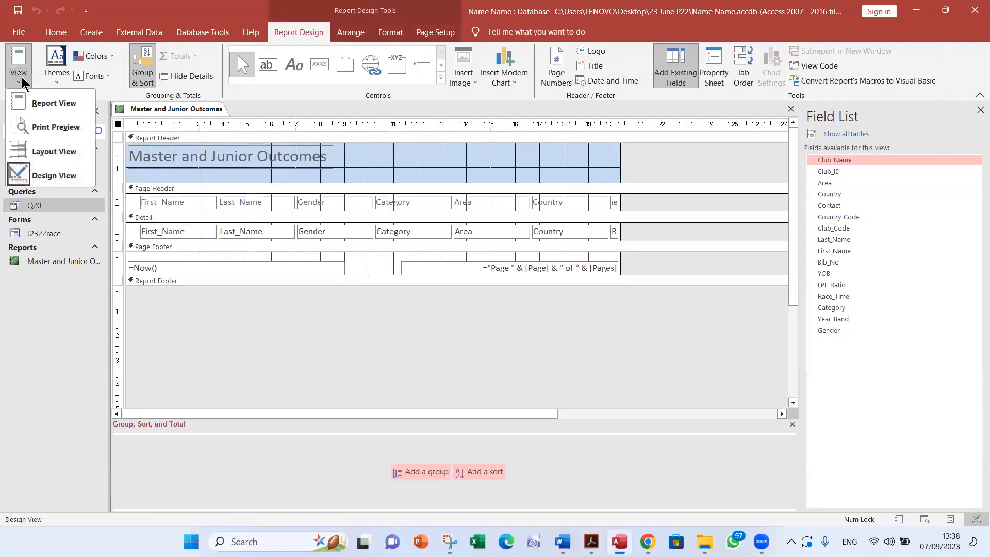
pyautogui.click(47, 149)
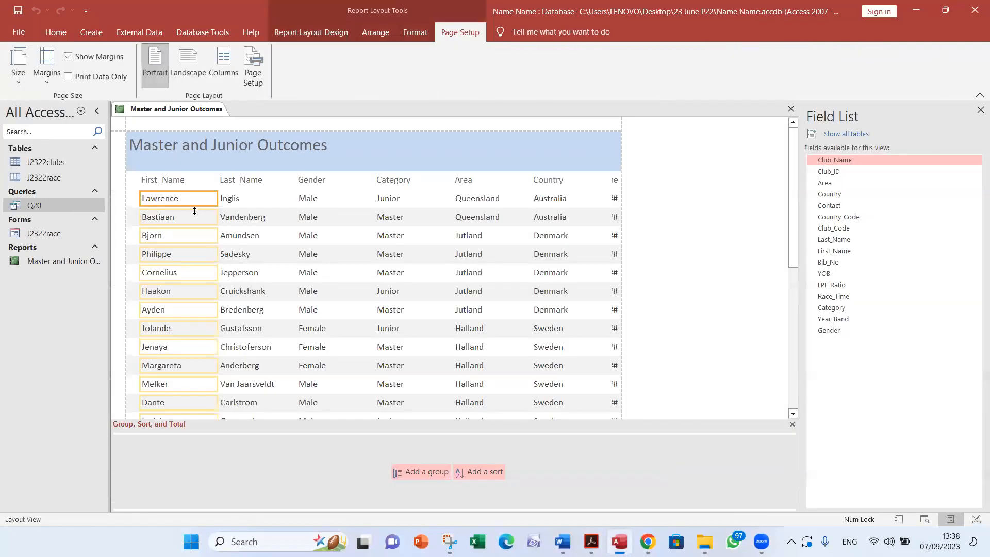
# Step: Extend the left edge of the First_Name label and data column almost to the report's left margin
pyautogui.click(180, 182)
pyautogui.keyDown('shift'); pyautogui.click(181, 202); pyautogui.keyUp('shift')
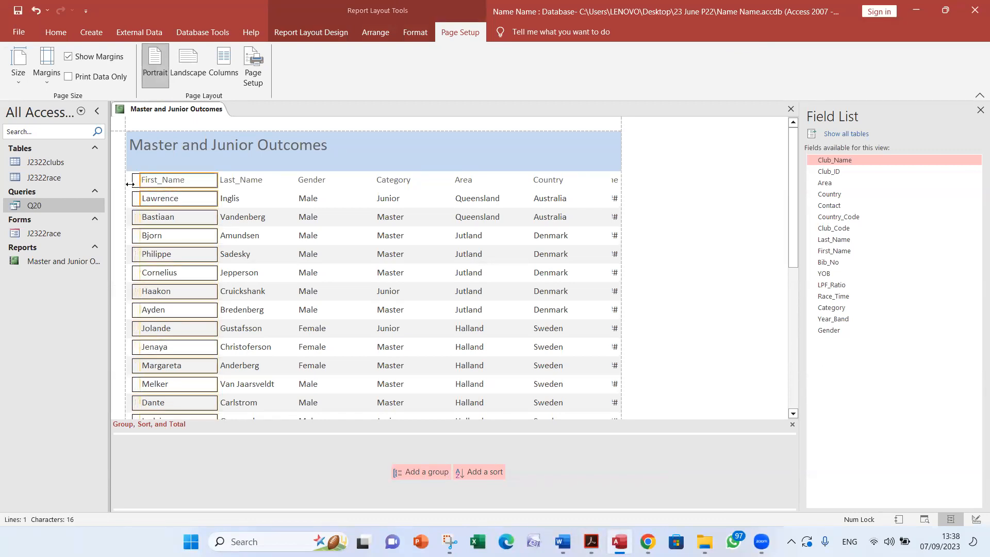
pyautogui.moveTo(139, 184); pyautogui.dragTo(130, 184)
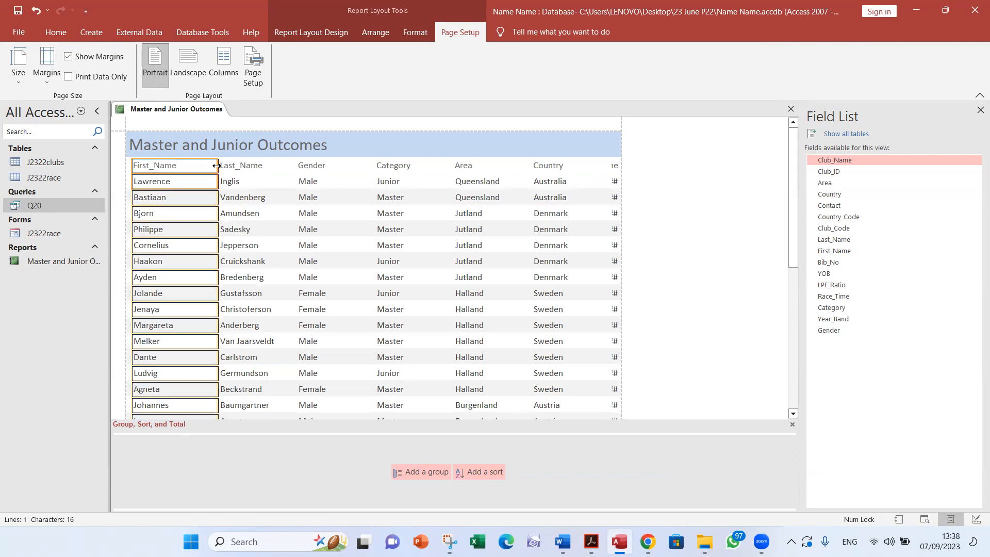
# Step: Extend the Last_Name column left to meet First_Name, check that all names fit, and narrow it from its right edge
pyautogui.click(234, 165)
pyautogui.keyDown('shift'); pyautogui.click(229, 181); pyautogui.keyUp('shift')
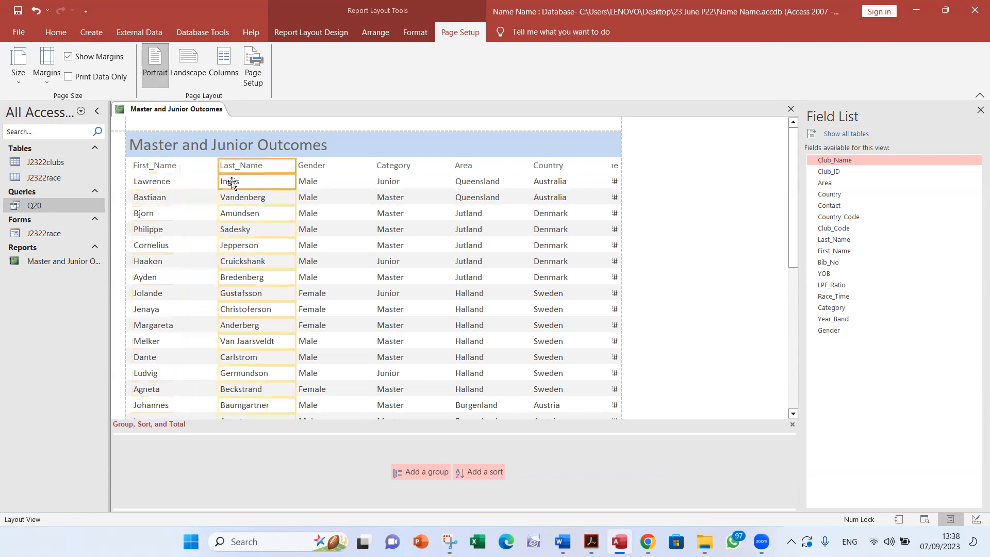
pyautogui.moveTo(218, 170); pyautogui.dragTo(184, 164)
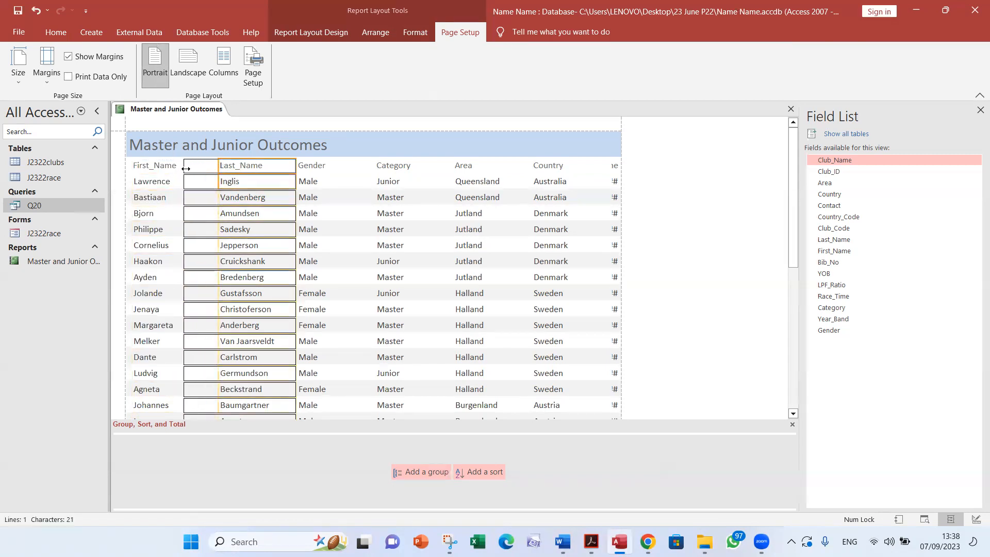
pyautogui.scroll(-3, 191, 232)
pyautogui.scroll(-12, 189, 308)
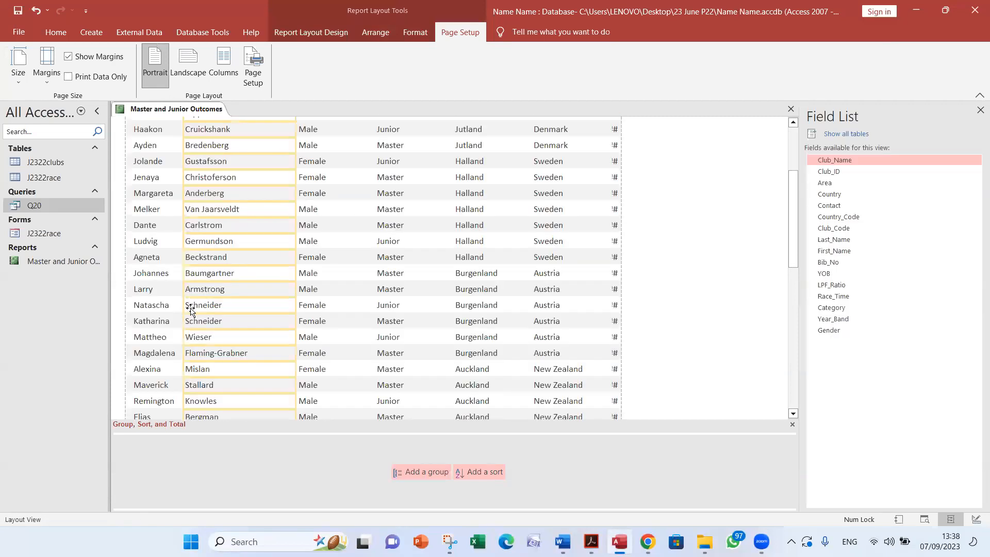
pyautogui.scroll(14, 190, 308)
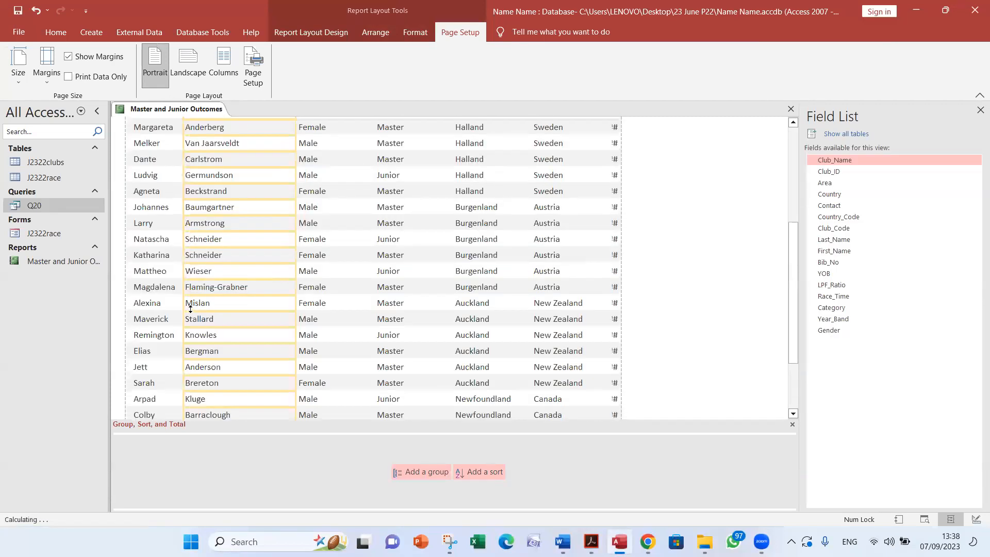
pyautogui.moveTo(294, 163); pyautogui.dragTo(256, 163)
# Step: Extend the Gender label and data column left to meet Last_Name, and narrow it from its right edge to fit its contents
pyautogui.click(315, 169)
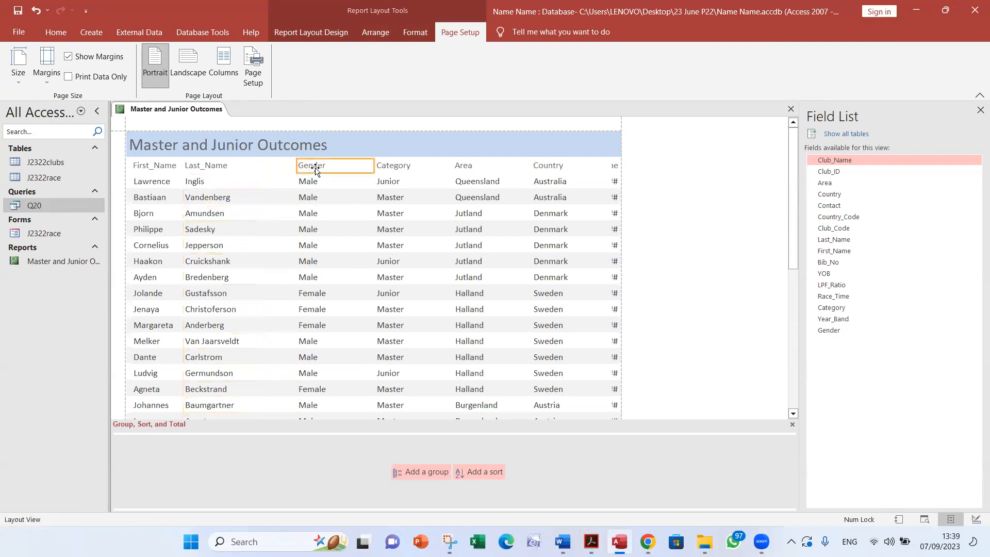
pyautogui.keyDown('shift'); pyautogui.click(314, 181); pyautogui.keyUp('shift')
pyautogui.moveTo(294, 164); pyautogui.dragTo(246, 166)
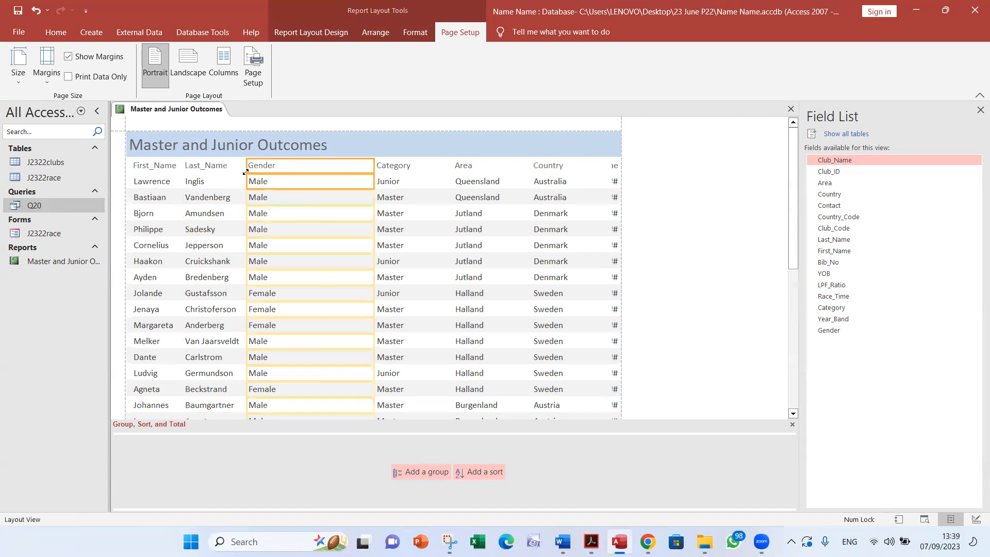
pyautogui.moveTo(373, 166); pyautogui.dragTo(292, 167)
# Step: Extend the Category label and data column left to meet Gender, and narrow it from its right edge to fit its contents
pyautogui.click(394, 165)
pyautogui.keyDown('shift'); pyautogui.click(395, 187); pyautogui.keyUp('shift')
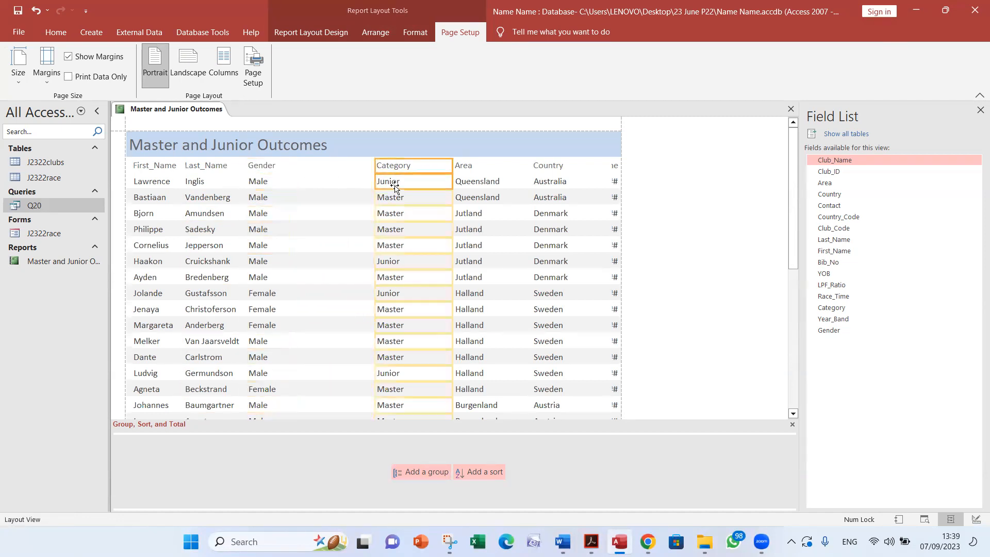
pyautogui.moveTo(376, 164); pyautogui.dragTo(283, 166)
pyautogui.moveTo(452, 165); pyautogui.dragTo(328, 165)
# Step: Extend the Area label and data column left to meet Category, and narrow it from its right edge to fit its contents
pyautogui.click(468, 166)
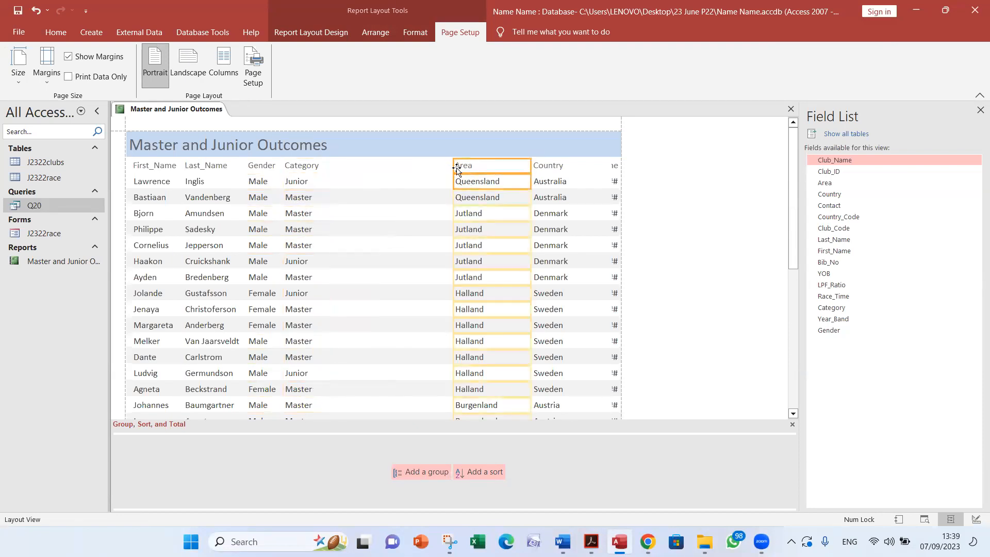
pyautogui.moveTo(453, 166); pyautogui.dragTo(328, 166)
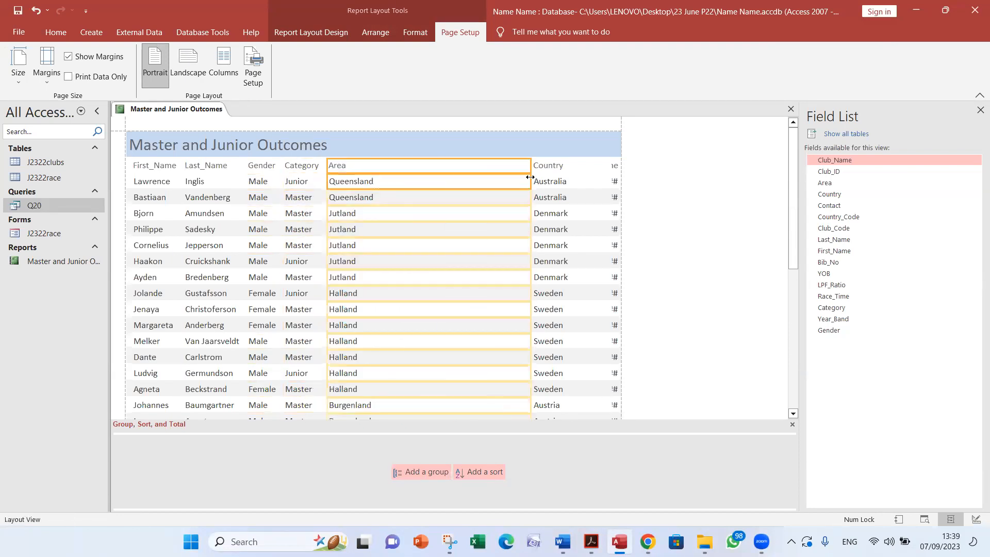
pyautogui.moveTo(531, 165); pyautogui.dragTo(400, 166)
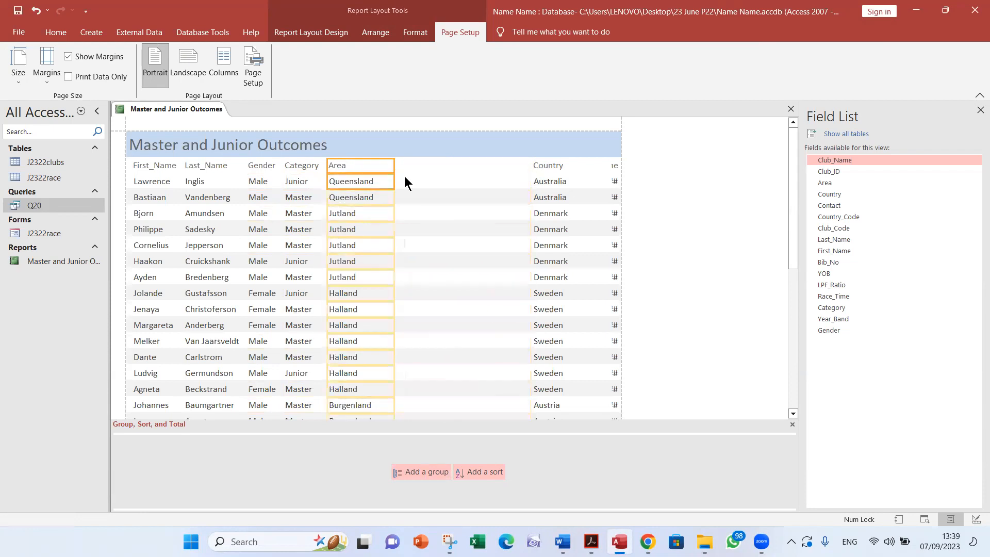
# Step: Extend the Country label and data column left to meet Area, and narrow it from its right edge to fit its contents
pyautogui.click(554, 168)
pyautogui.click(542, 182)
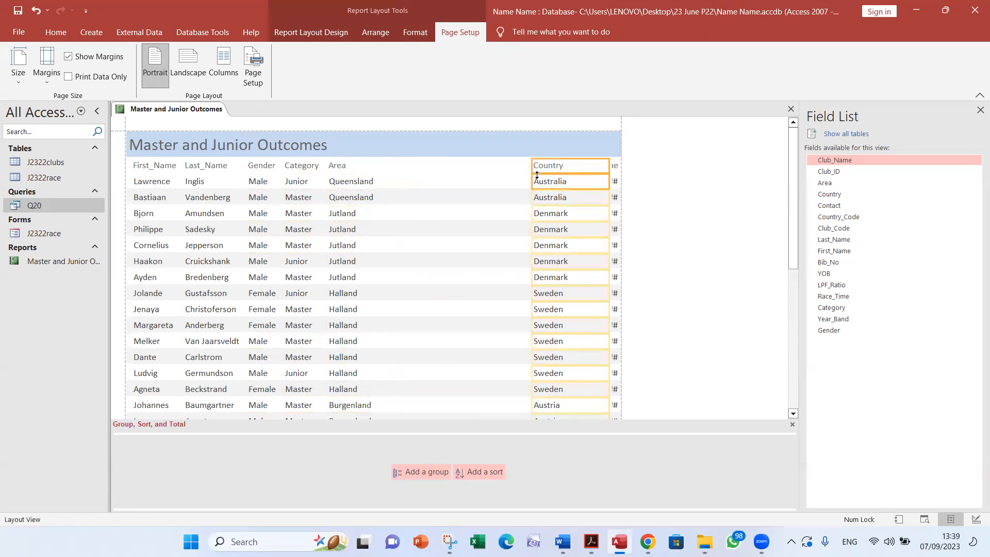
pyautogui.moveTo(531, 166); pyautogui.dragTo(384, 166)
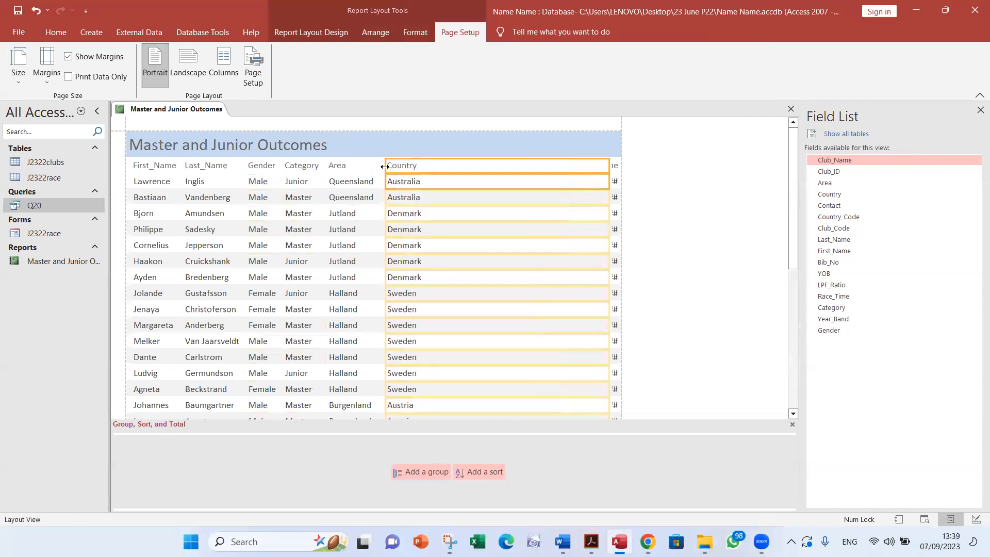
pyautogui.moveTo(608, 167); pyautogui.dragTo(445, 166)
# Step: Extend the Race_Time label and data column left until the times display in full, and pull its right edge slightly inside the report margin
pyautogui.click(613, 167)
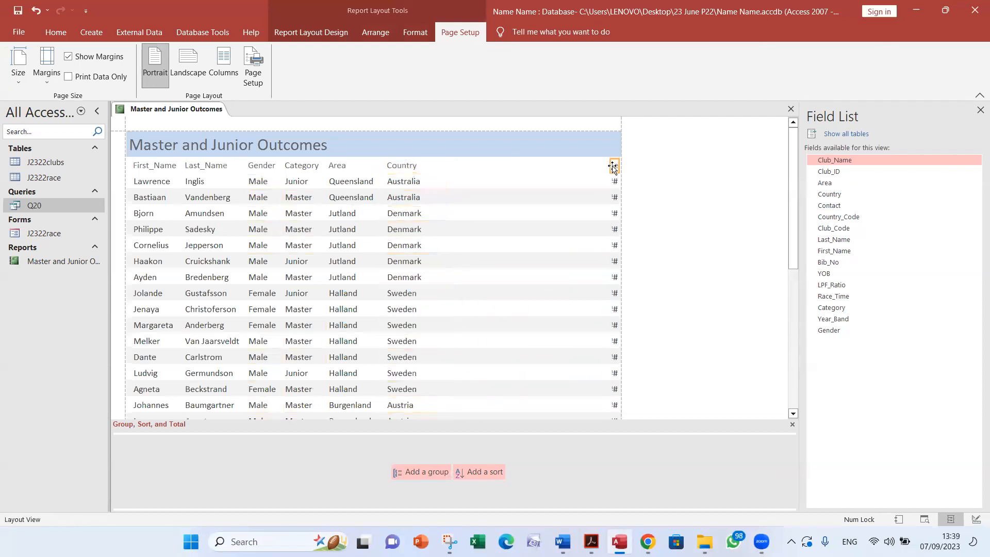
pyautogui.moveTo(608, 165); pyautogui.dragTo(504, 165)
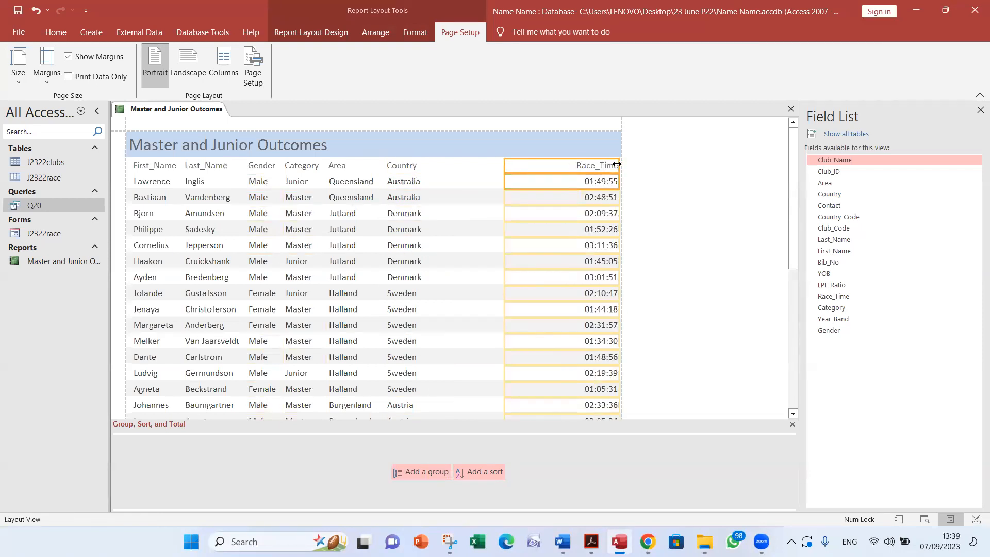
pyautogui.moveTo(616, 164); pyautogui.dragTo(601, 165)
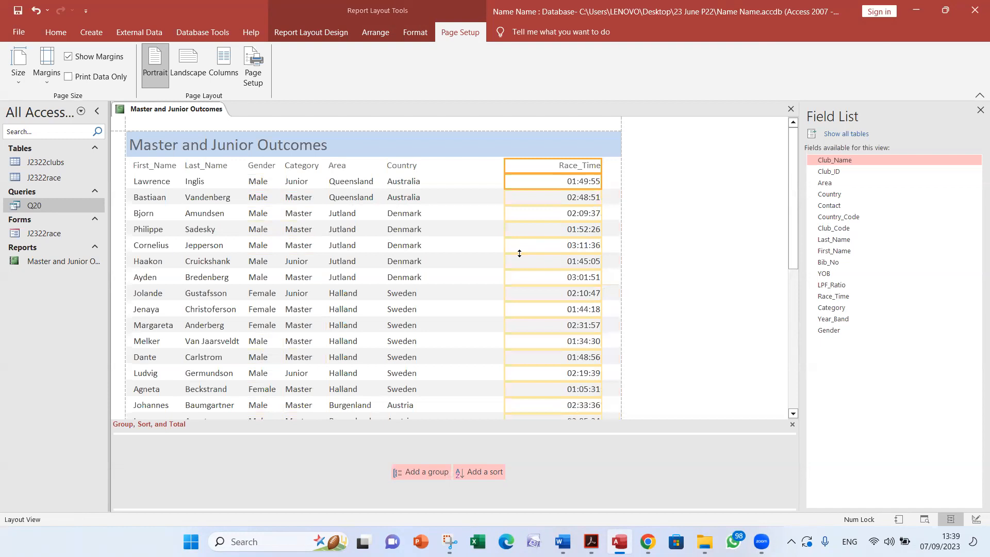
# Step: Check question 20's sort requirement in the exam PDF, and sort the report by Category in ascending order
pyautogui.hotkey('alt', 'Tab')
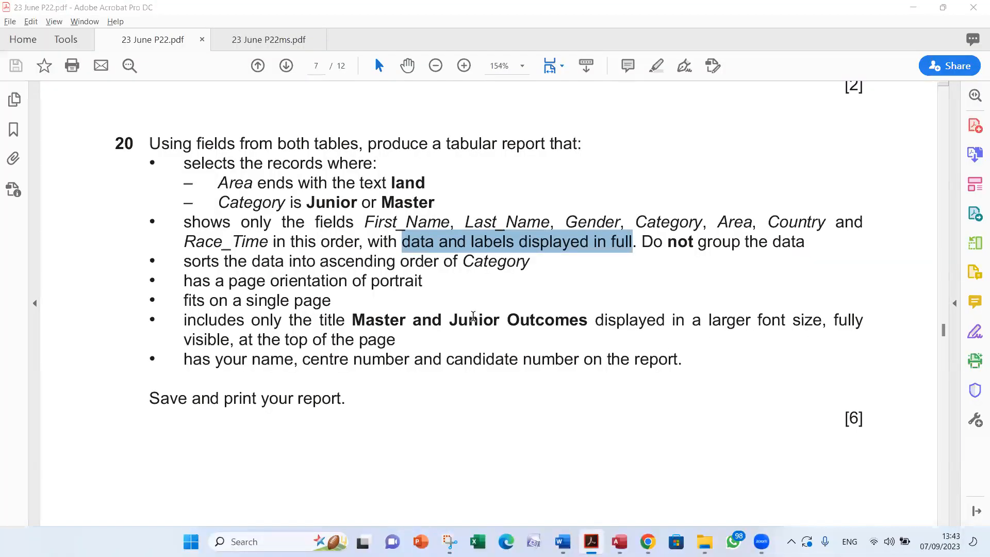
pyautogui.doubleClick(200, 259)
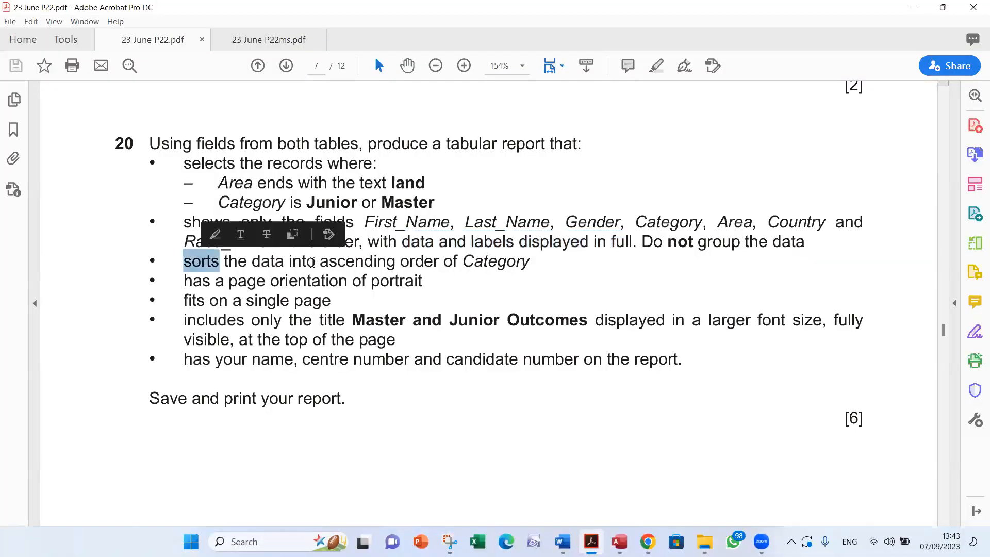
pyautogui.doubleClick(492, 261)
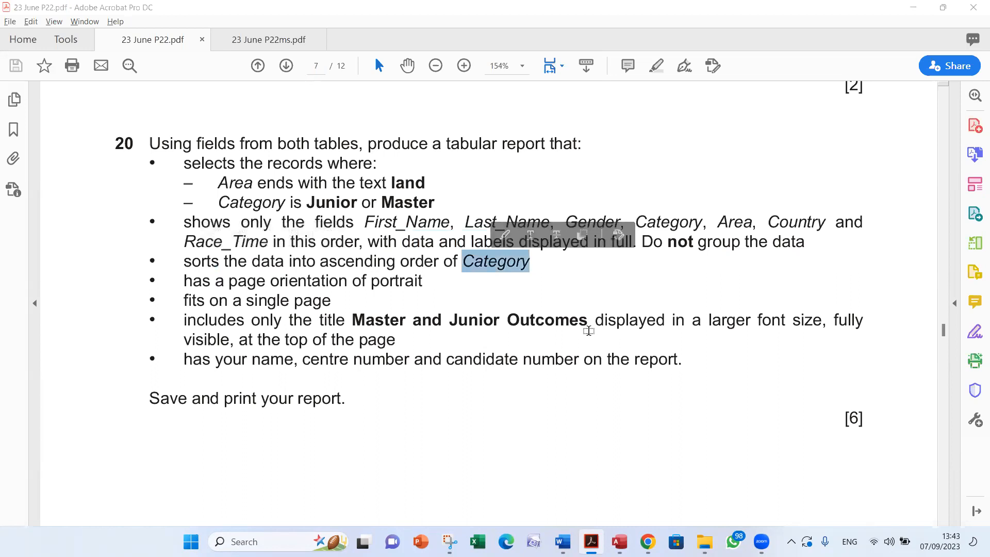
pyautogui.hotkey('alt', 'Tab')
pyautogui.hotkey('alt', 'Tab')
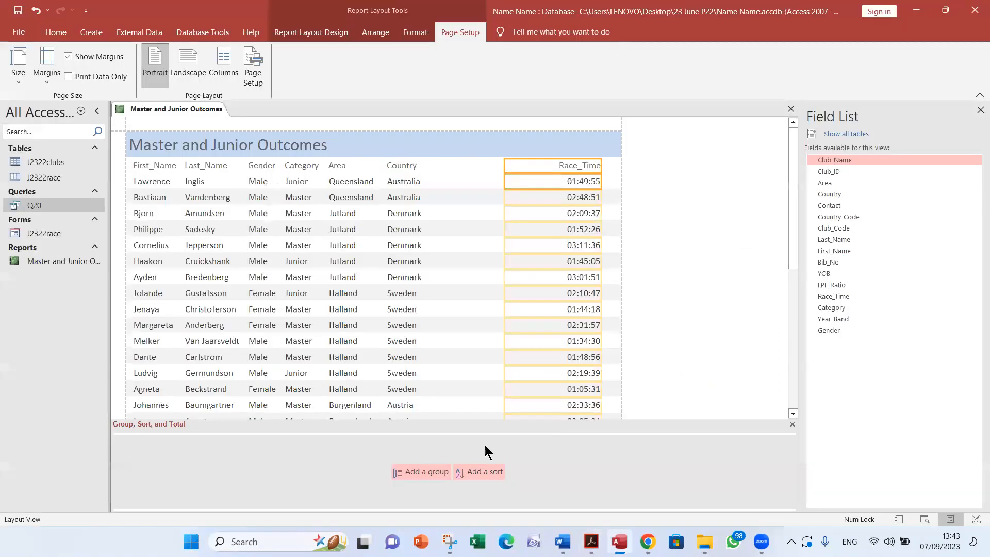
pyautogui.click(311, 32)
pyautogui.click(138, 79)
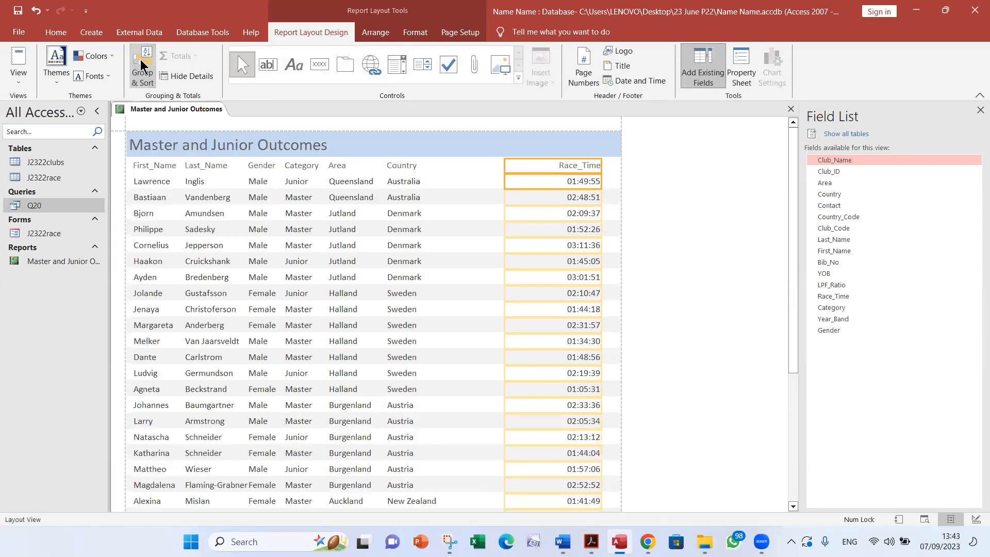
pyautogui.click(141, 75)
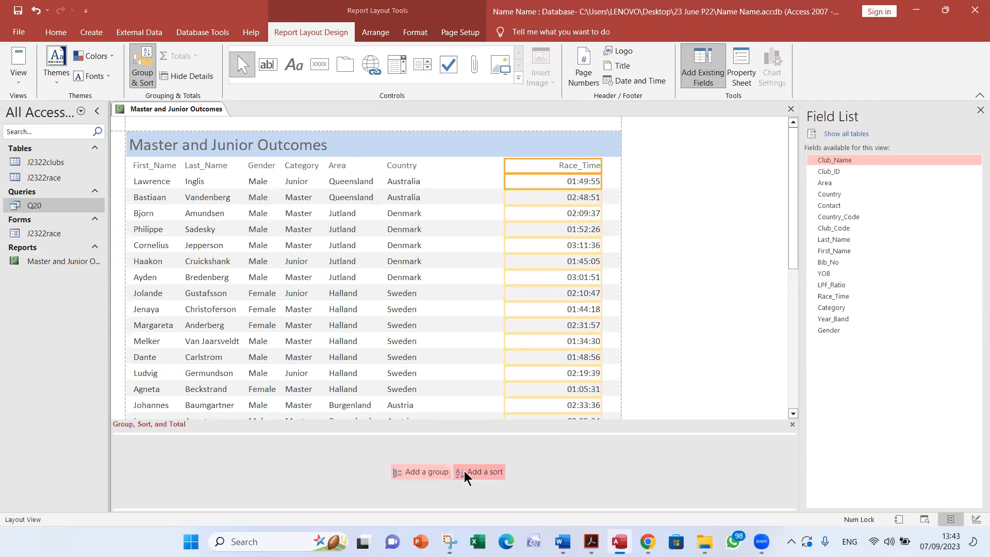
pyautogui.click(482, 470)
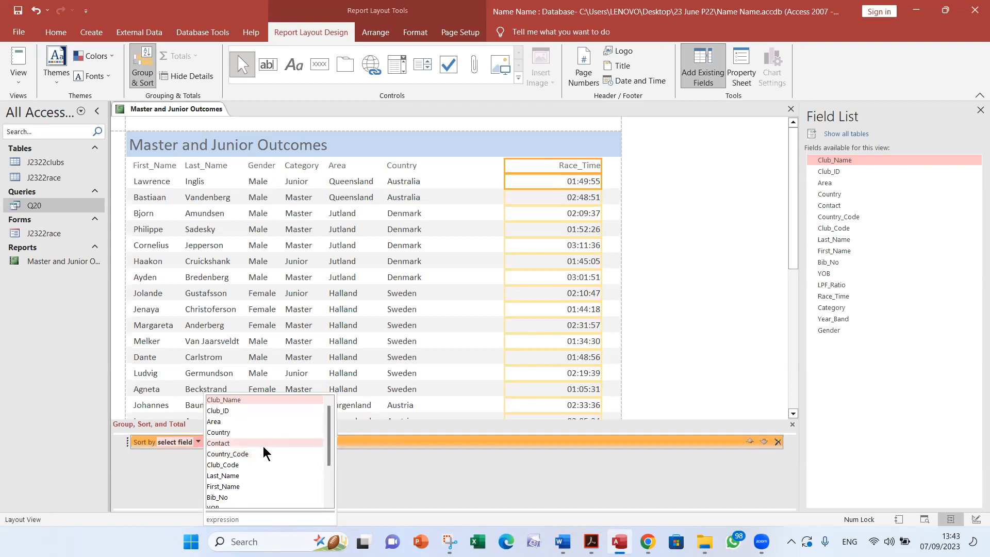
pyautogui.scroll(-2, 261, 482)
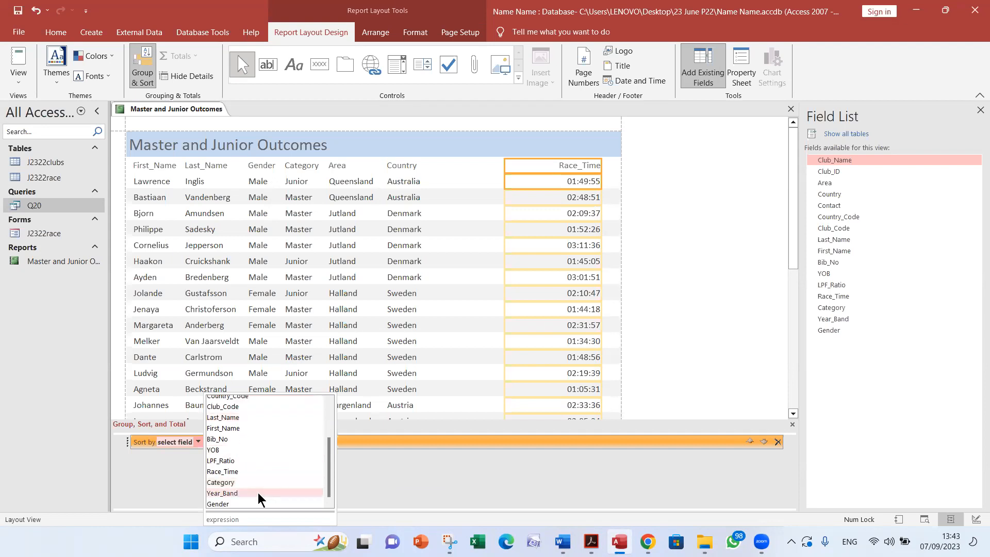
pyautogui.click(257, 491)
pyautogui.click(197, 441)
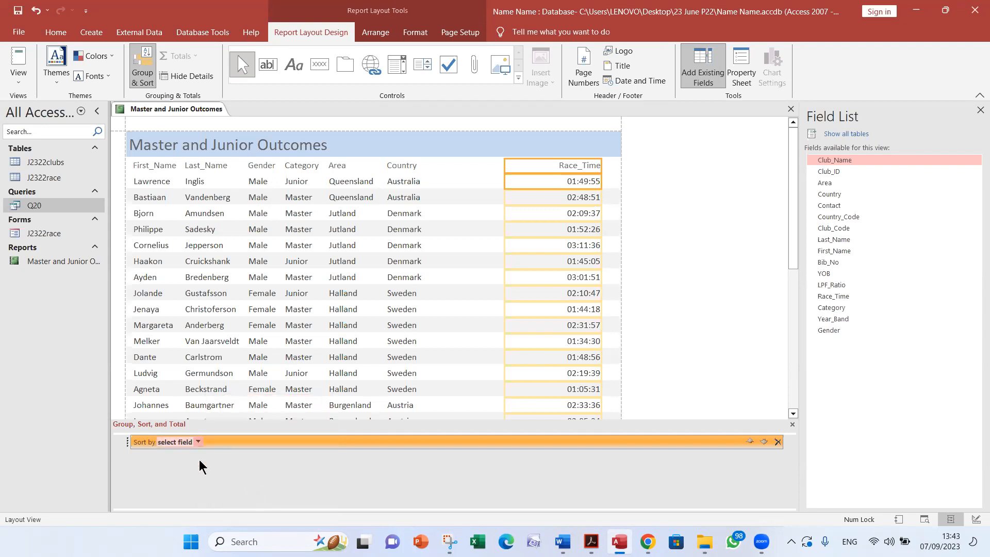
pyautogui.click(247, 481)
# Step: Check the exam PDF's requirement for candidate details on the report, and switch the report to Design View
pyautogui.hotkey('alt', 'Tab')
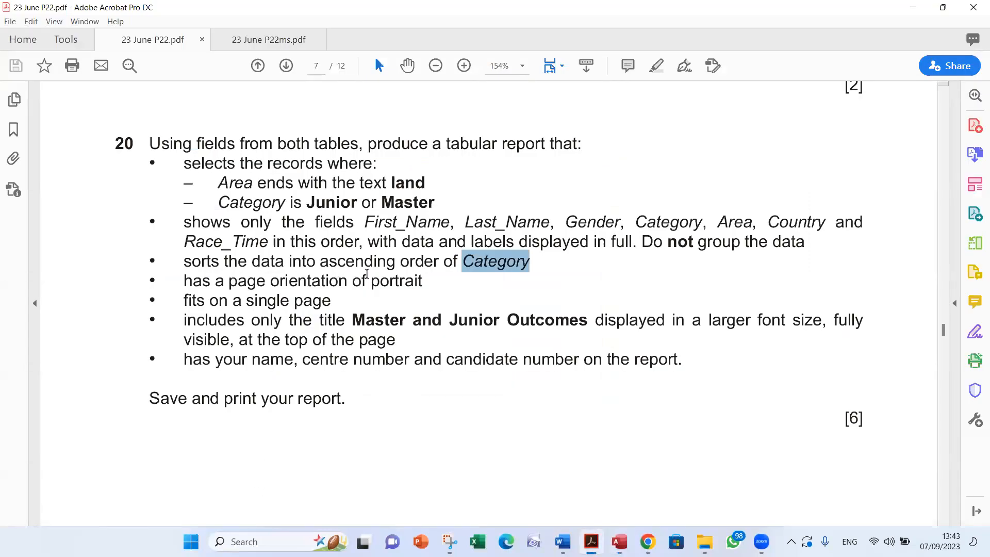
pyautogui.hotkey('alt', 'Tab')
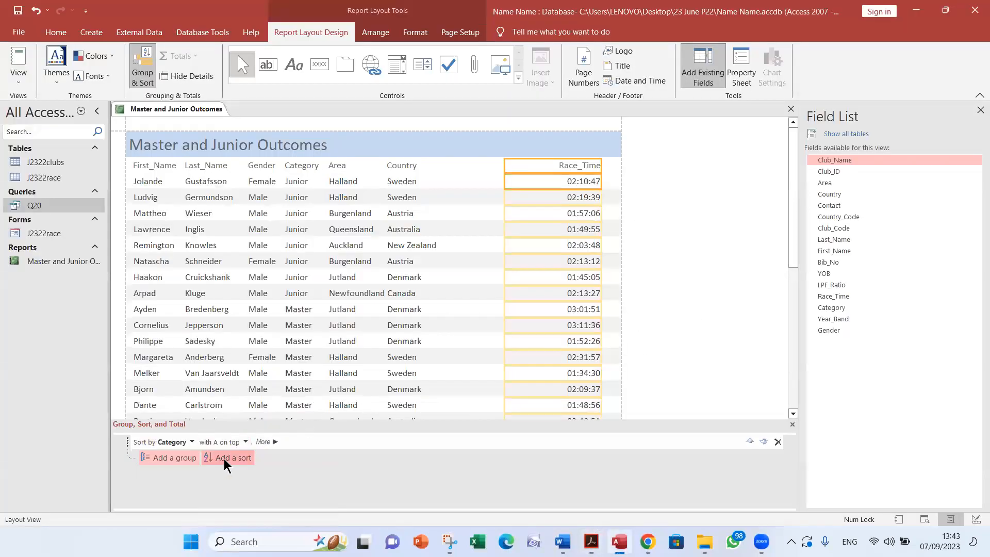
pyautogui.hotkey('alt', 'Tab')
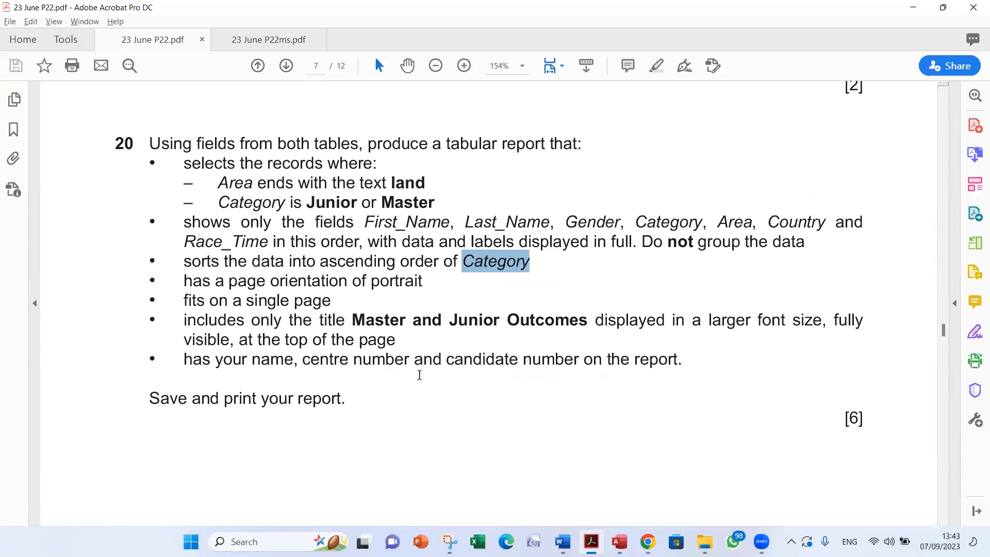
pyautogui.moveTo(189, 361); pyautogui.dragTo(646, 365)
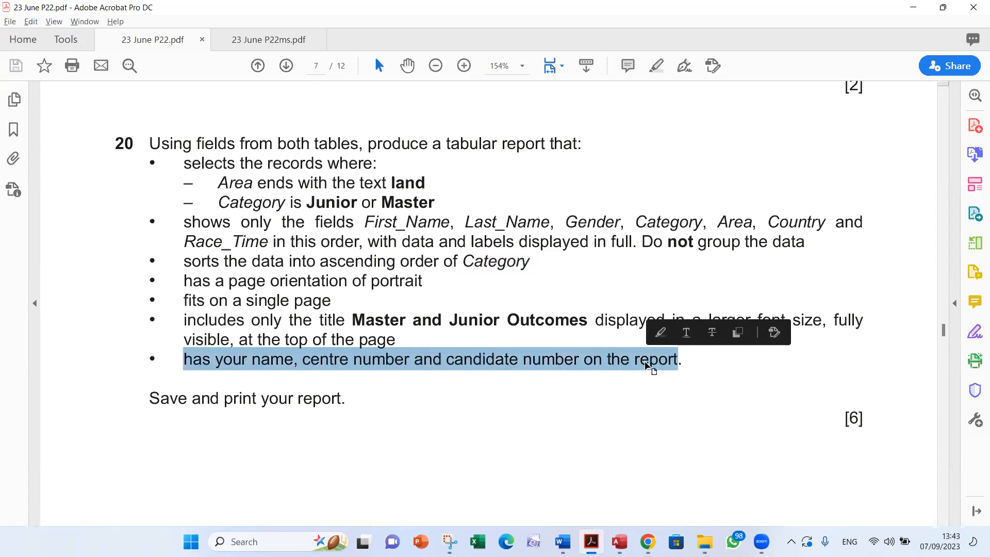
pyautogui.hotkey('alt', 'Tab')
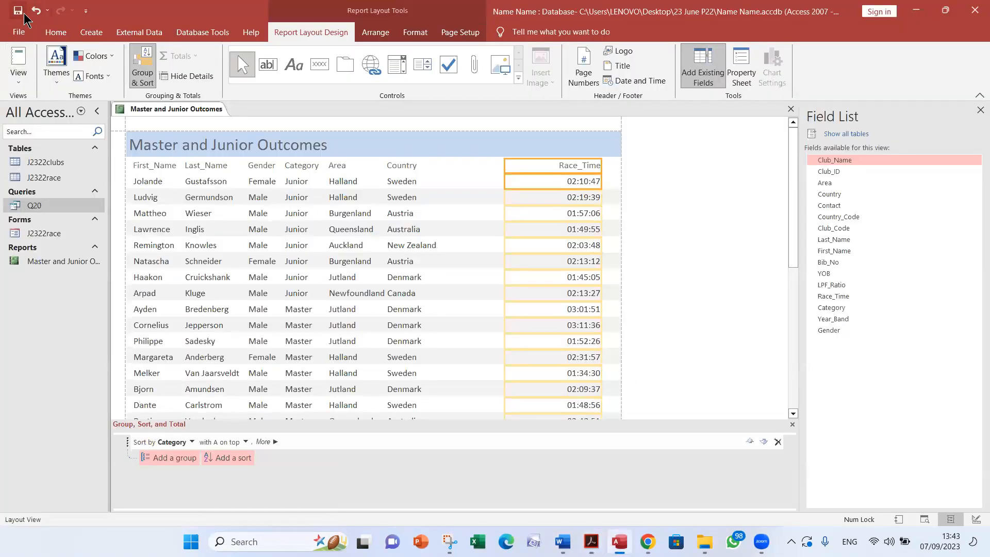
pyautogui.click(56, 32)
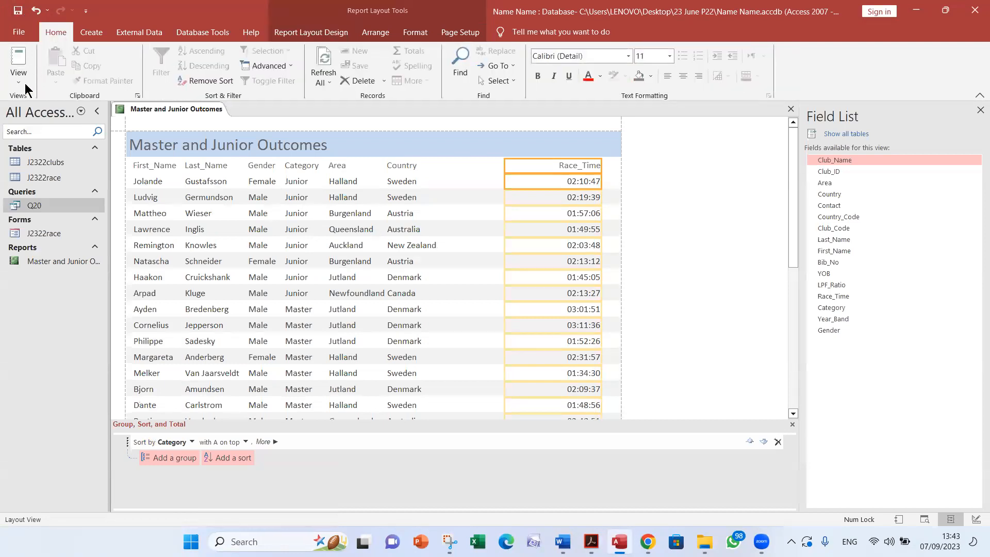
pyautogui.click(19, 78)
pyautogui.click(38, 175)
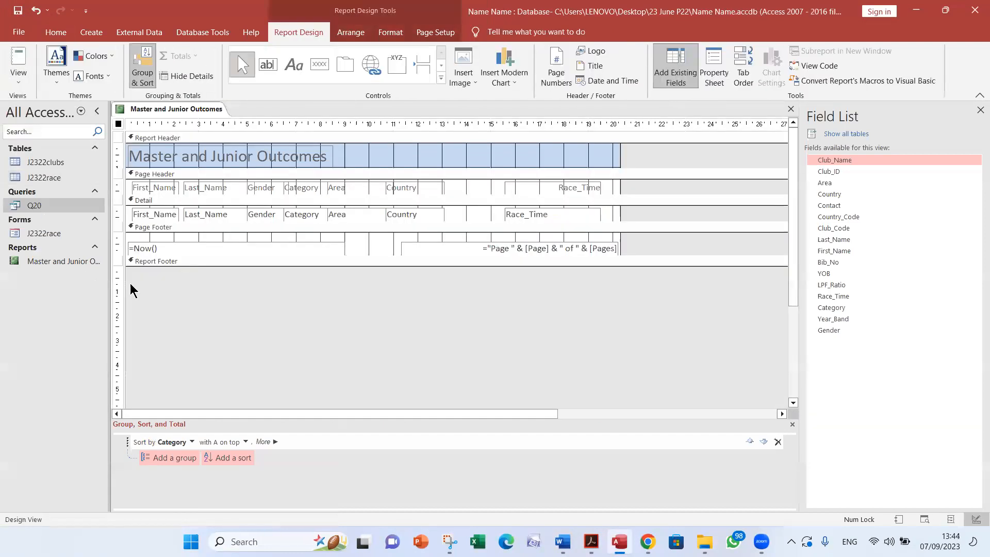
# Step: Change the date text box in the page footer to a label containing the candidate's name, centre number and candidate number
pyautogui.rightClick(179, 246)
pyautogui.moveTo(259, 107)
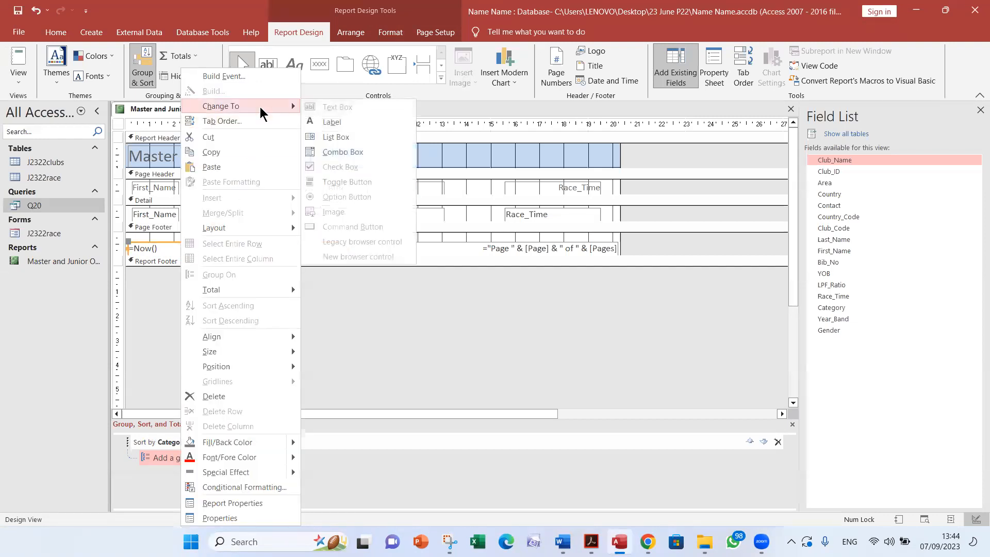
pyautogui.click(330, 121)
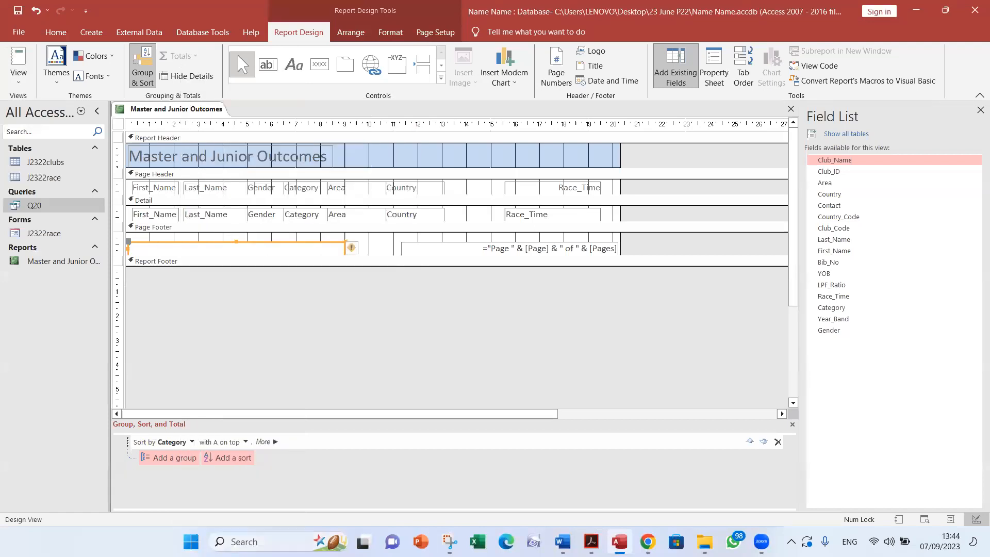
pyautogui.write('Name Name EG007 0001')
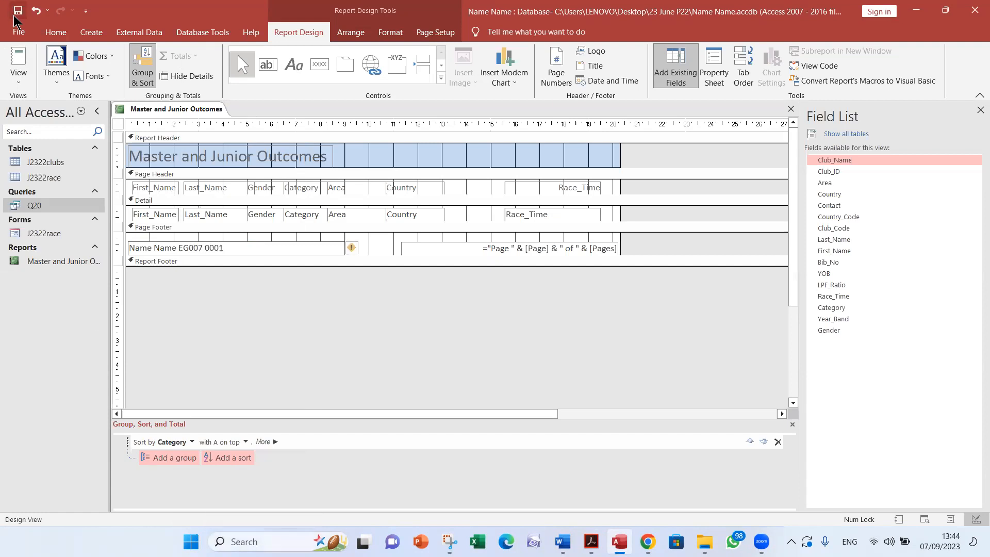
pyautogui.press('Return')
# Step: Examine the report in Print Preview for spacing and truncated data, and close the preview
pyautogui.click(15, 78)
pyautogui.click(39, 128)
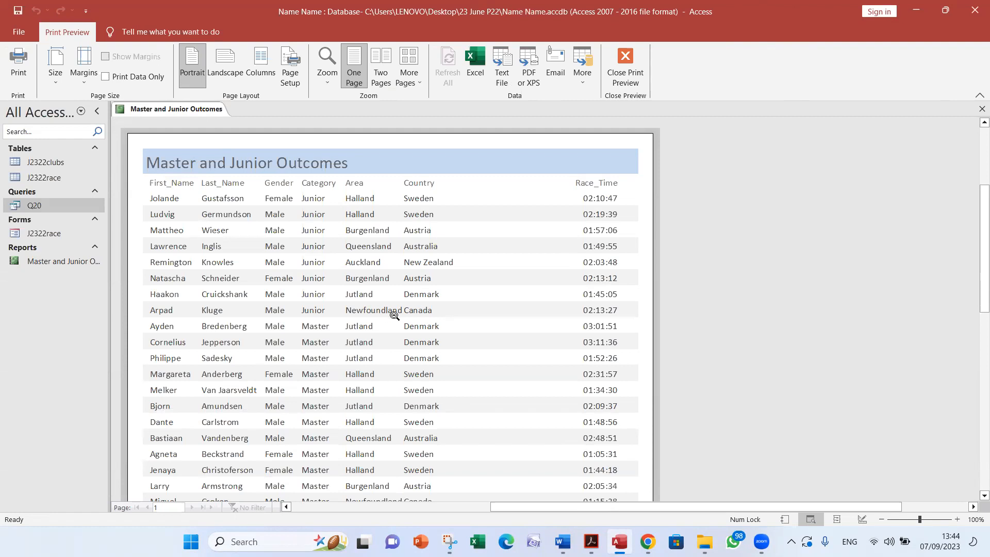
pyautogui.scroll(-1, 394, 315)
pyautogui.scroll(1, 397, 276)
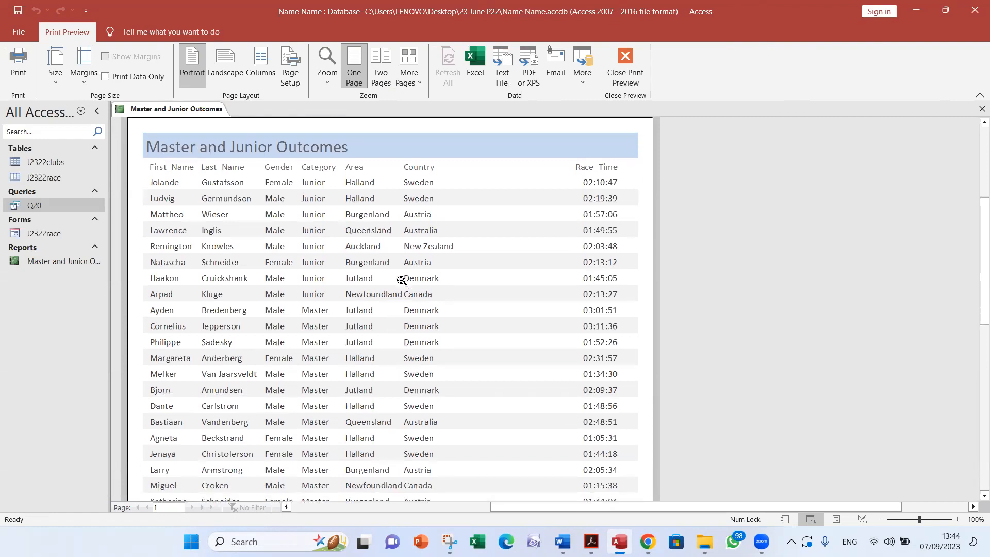
pyautogui.click(625, 67)
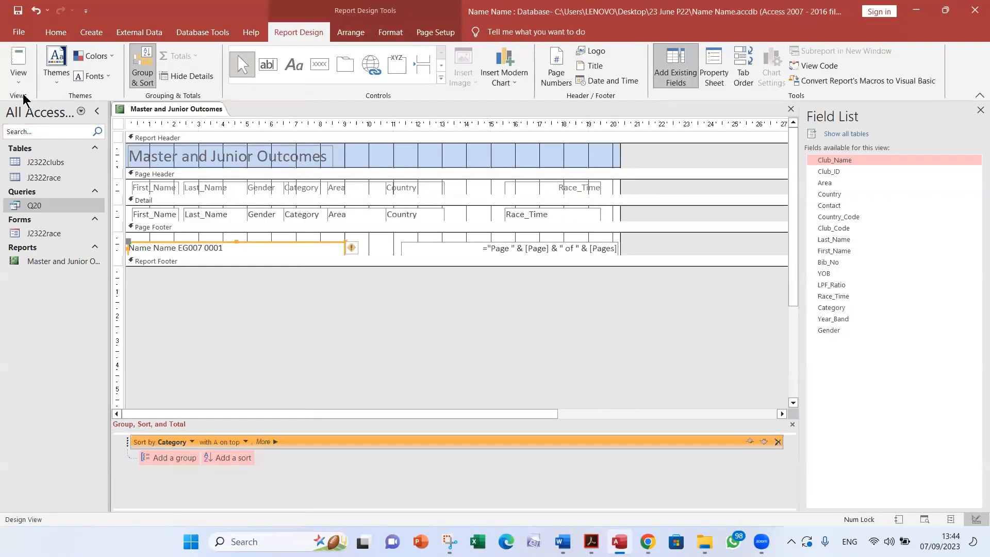
# Step: In Layout View, extend the Country label and data column to the right and move its left edge away from Area
pyautogui.click(18, 80)
pyautogui.click(36, 149)
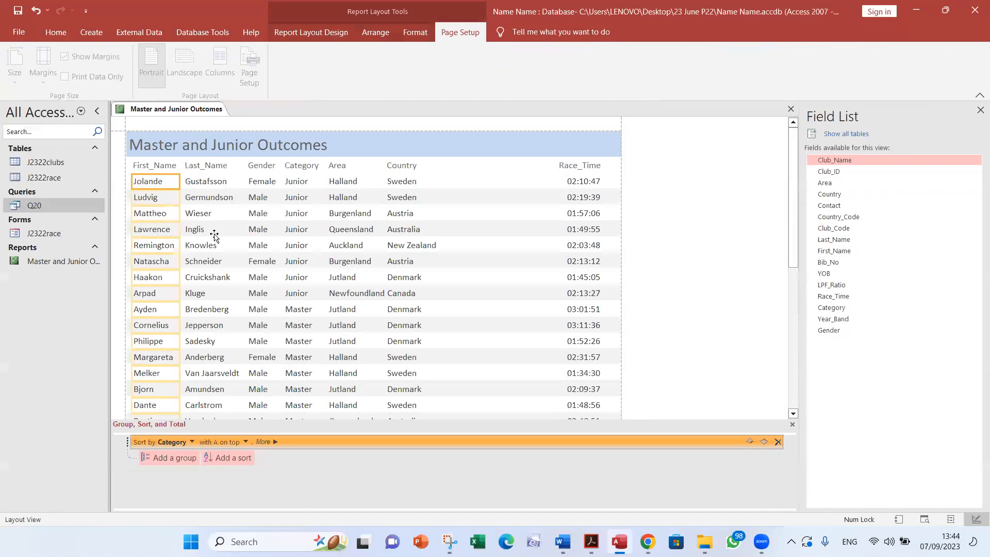
pyautogui.click(406, 169)
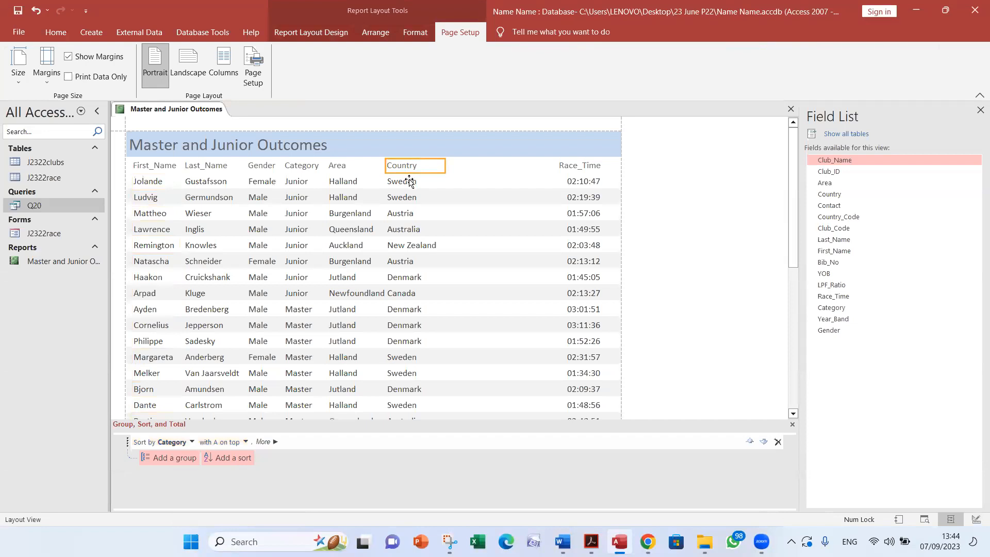
pyautogui.keyDown('ctrl'); pyautogui.click(410, 184); pyautogui.keyUp('ctrl')
pyautogui.moveTo(444, 168); pyautogui.dragTo(525, 166)
pyautogui.moveTo(384, 166); pyautogui.dragTo(414, 166)
# Step: Widen the Area label and data column from its right edge so Newfoundland fits, and check the spacing of the records
pyautogui.click(342, 166)
pyautogui.keyDown('ctrl'); pyautogui.click(342, 184); pyautogui.keyUp('ctrl')
pyautogui.scroll(-5, 347, 355)
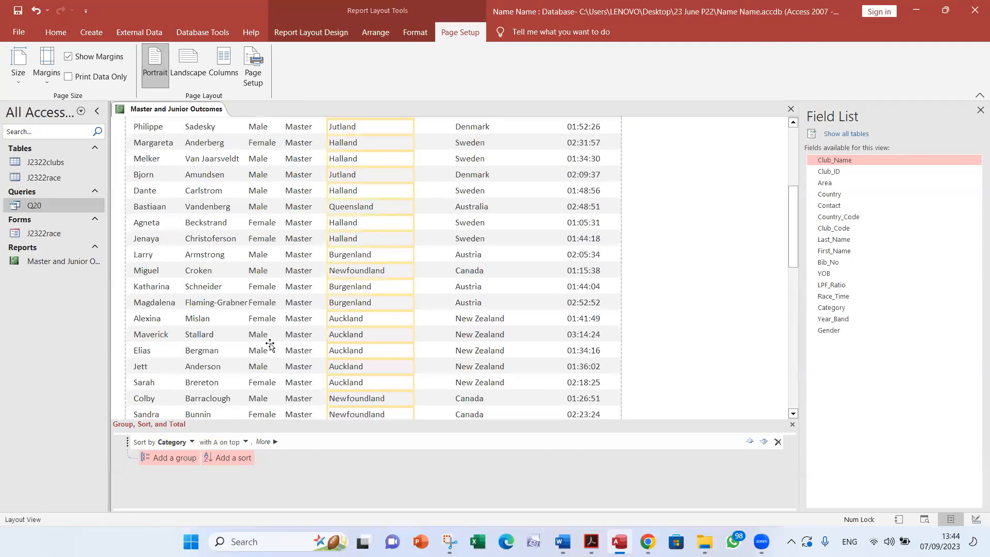
pyautogui.scroll(3, 245, 323)
pyautogui.scroll(2, 260, 227)
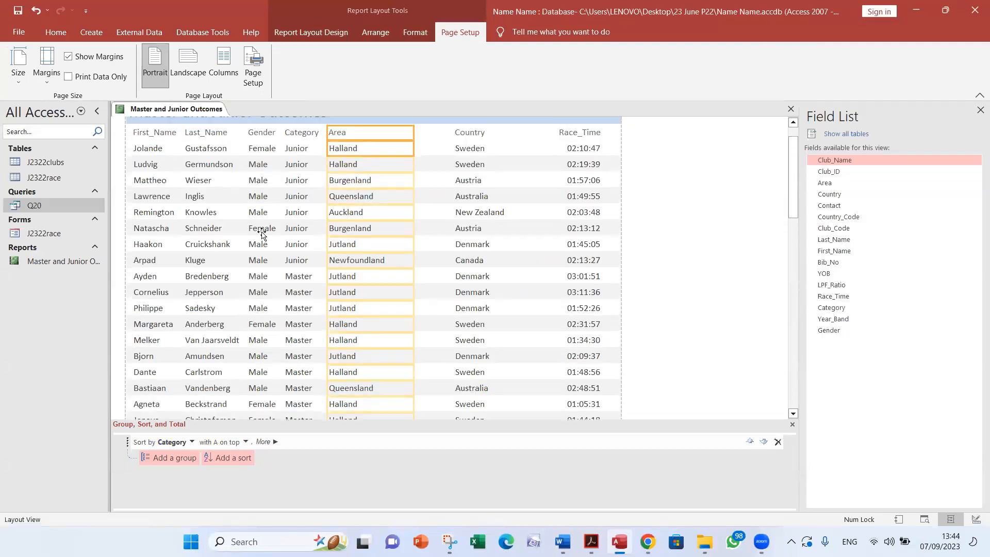
# Step: Move the Gender, Category and Area labels and data columns together to the right, away from Last_Name, and check the records' spacing
pyautogui.click(269, 165)
pyautogui.keyDown('shift'); pyautogui.click(266, 181); pyautogui.keyUp('shift')
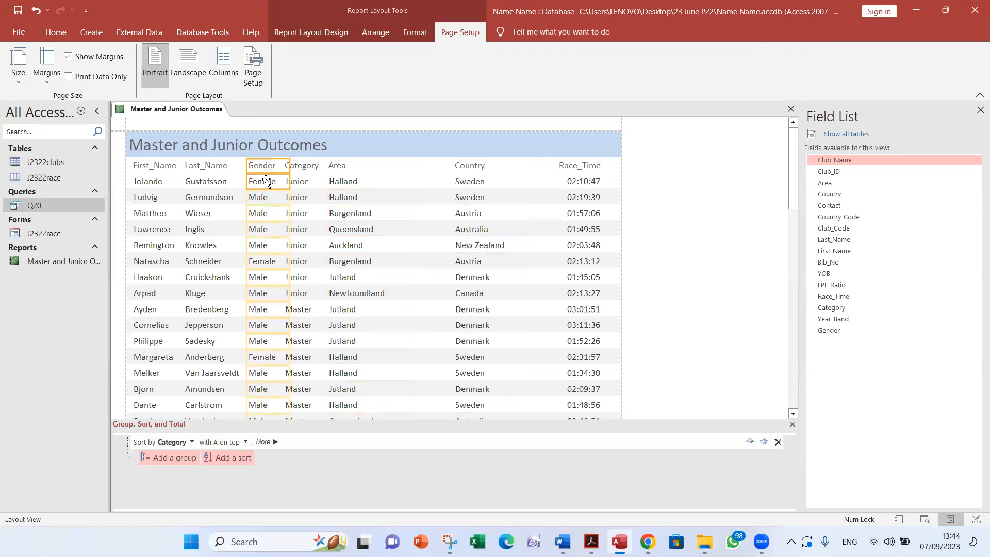
pyautogui.keyDown('shift'); pyautogui.click(304, 166); pyautogui.keyUp('shift')
pyautogui.keyDown('shift'); pyautogui.click(309, 181); pyautogui.keyUp('shift')
pyautogui.keyDown('shift'); pyautogui.click(333, 169); pyautogui.keyUp('shift')
pyautogui.keyDown('shift'); pyautogui.click(338, 181); pyautogui.keyUp('shift')
pyautogui.moveTo(365, 198); pyautogui.dragTo(366, 202)
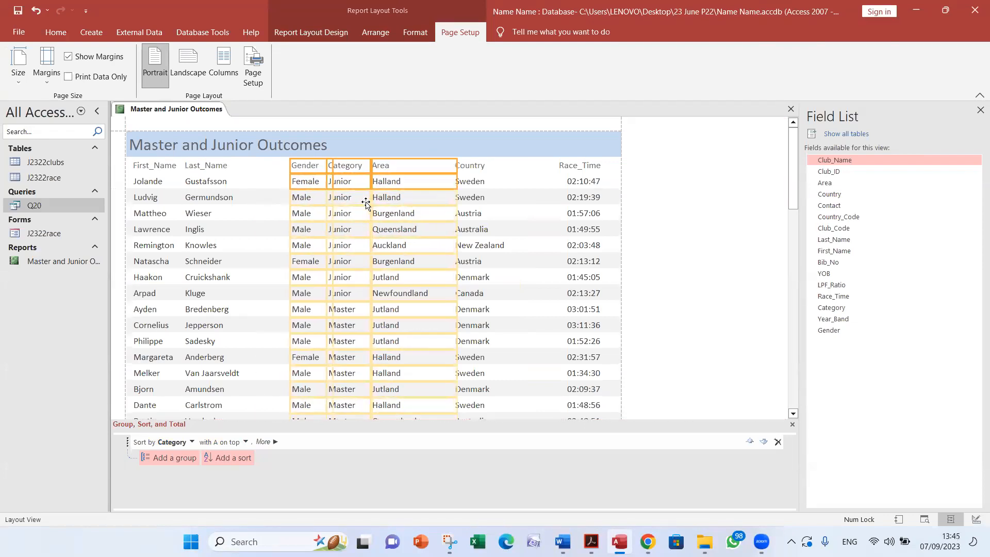
pyautogui.scroll(-5, 247, 355)
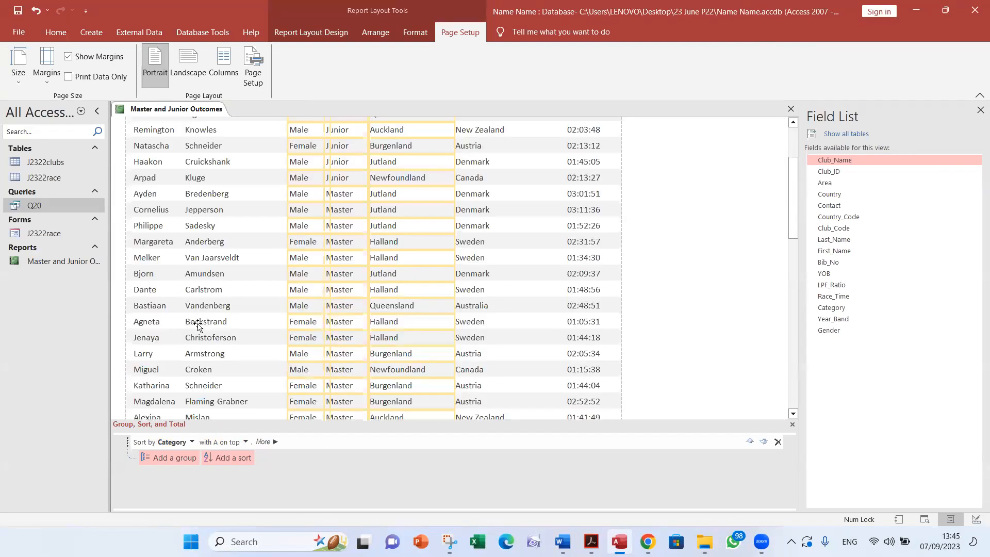
pyautogui.scroll(-4, 227, 353)
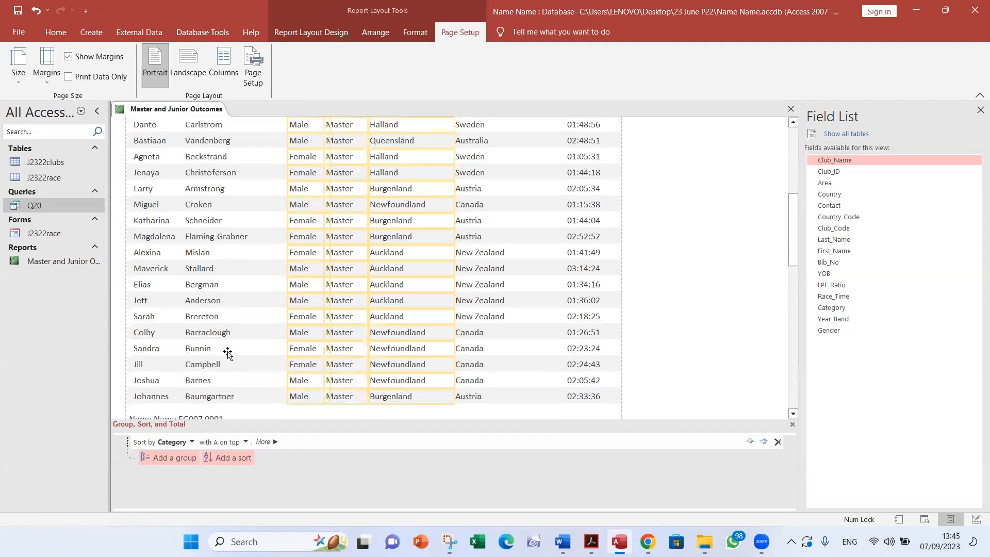
pyautogui.scroll(10, 220, 344)
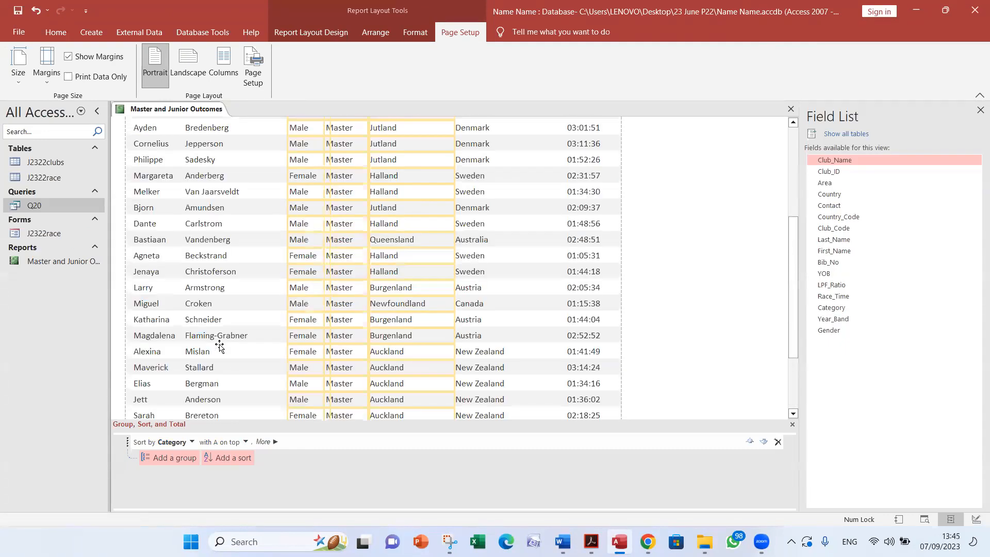
pyautogui.scroll(1, 219, 340)
pyautogui.click(266, 202)
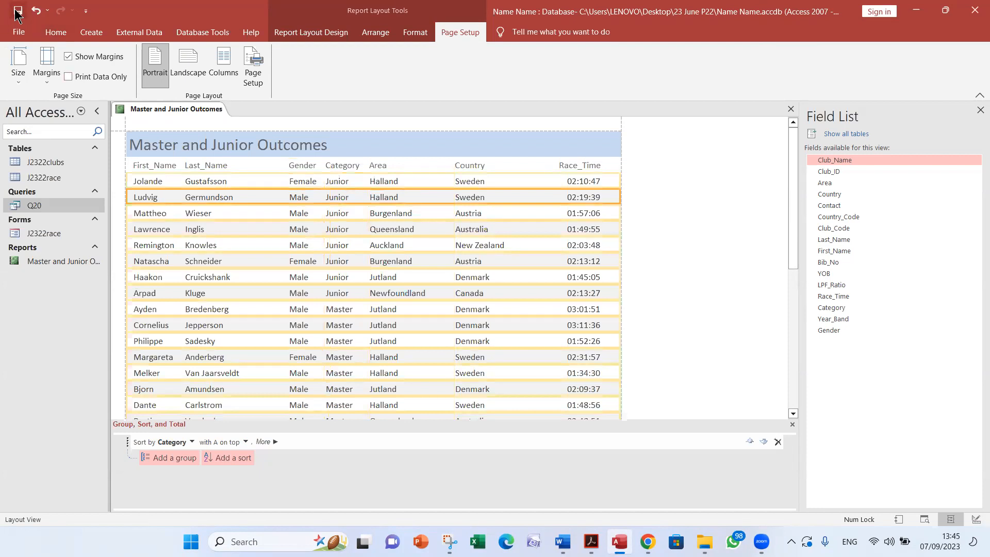
# Step: Examine the Master and Junior Outcomes report in Print Preview from the title down to the page footer
pyautogui.click(50, 37)
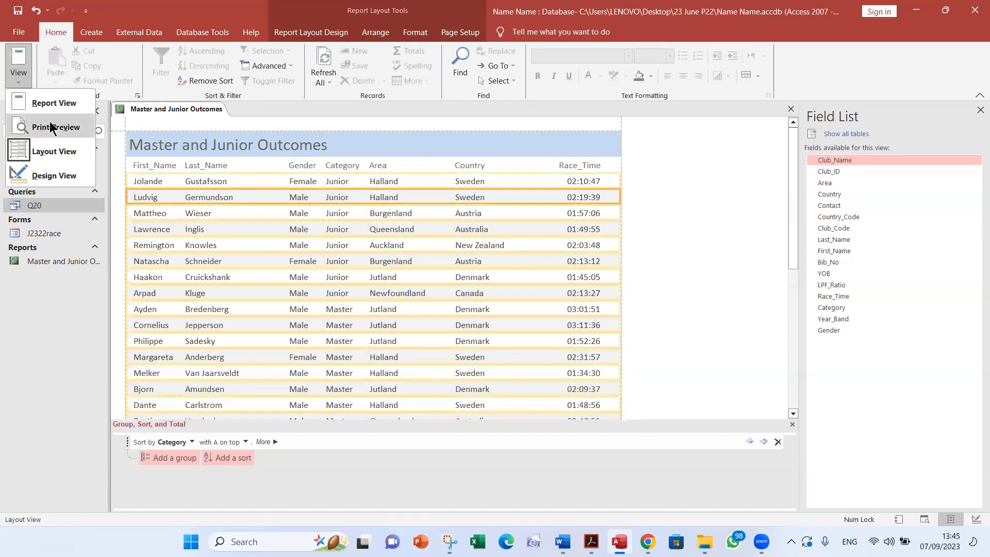
pyautogui.click(41, 127)
pyautogui.scroll(-3, 423, 311)
pyautogui.scroll(-5, 423, 311)
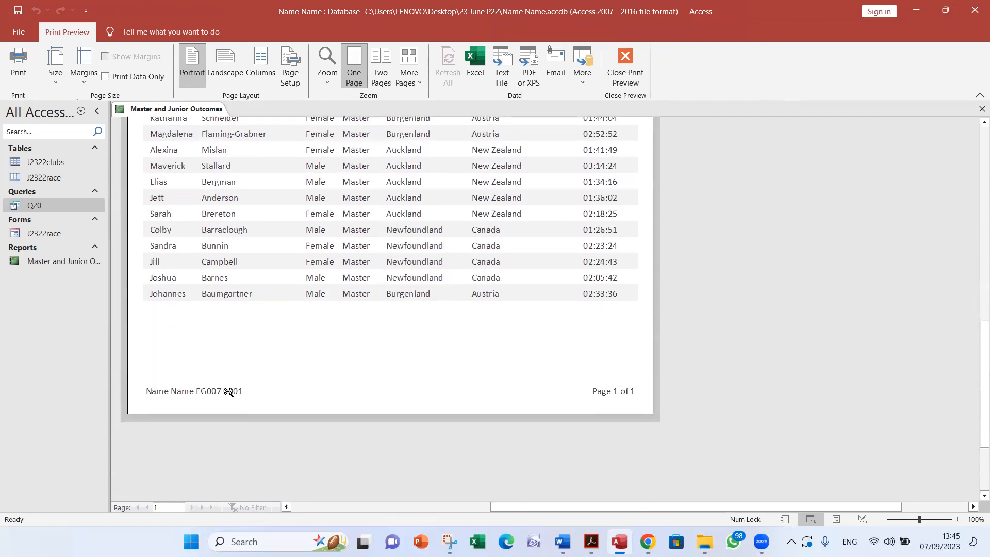
pyautogui.scroll(4, 490, 404)
pyautogui.scroll(4, 494, 387)
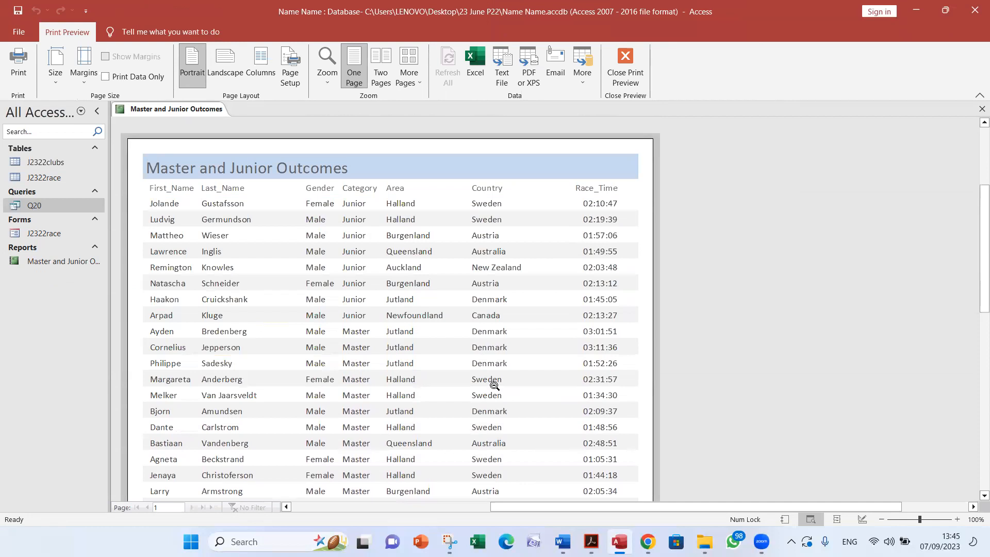
# Step: Switch to the exam paper in Acrobat and read question 21's criteria, LPF_Uplift calculation and longest race time requirement
pyautogui.hotkey('alt', 'Tab')
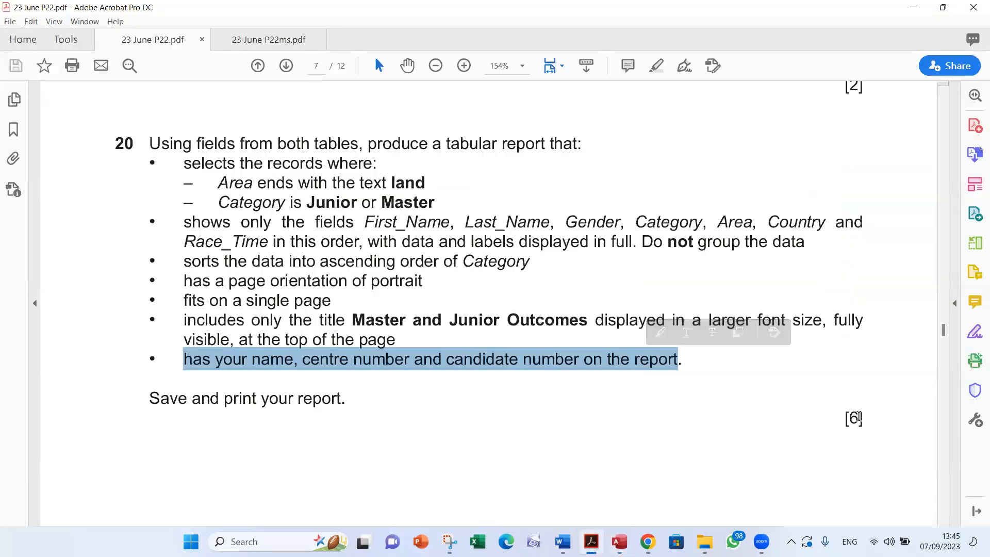
pyautogui.doubleClick(856, 415)
pyautogui.scroll(-2, 591, 319)
pyautogui.scroll(2, 591, 319)
pyautogui.scroll(-6, 590, 318)
pyautogui.scroll(-5, 591, 320)
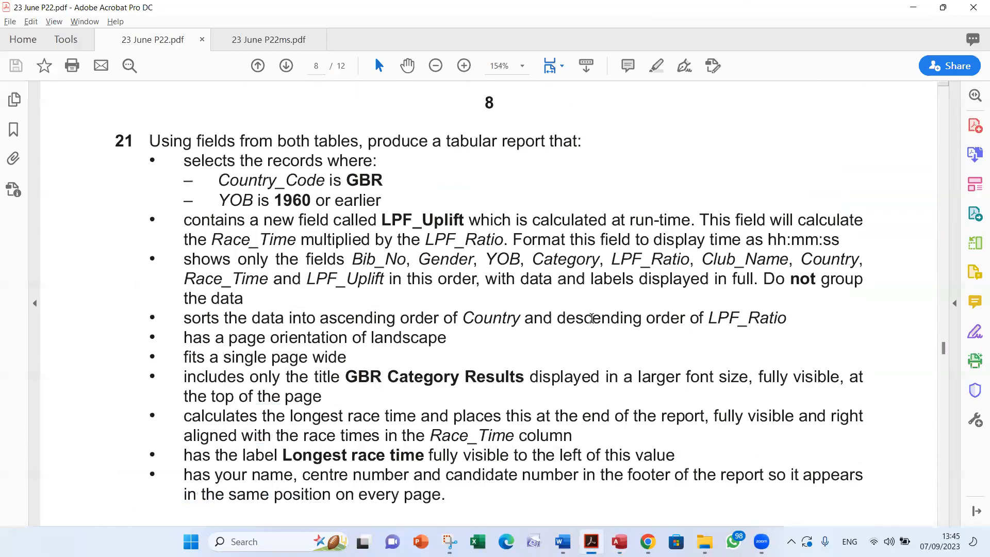
pyautogui.scroll(-1, 591, 318)
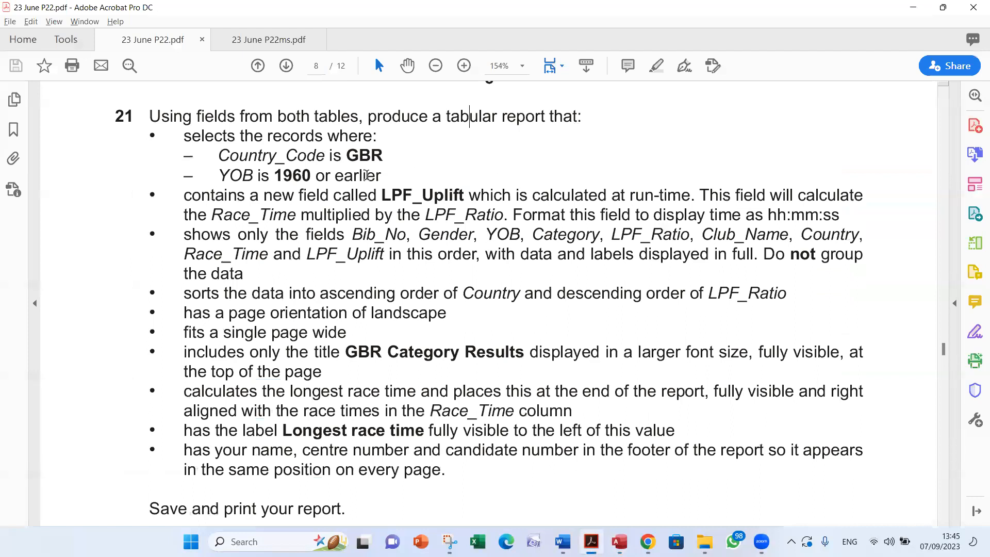
pyautogui.doubleClick(364, 155)
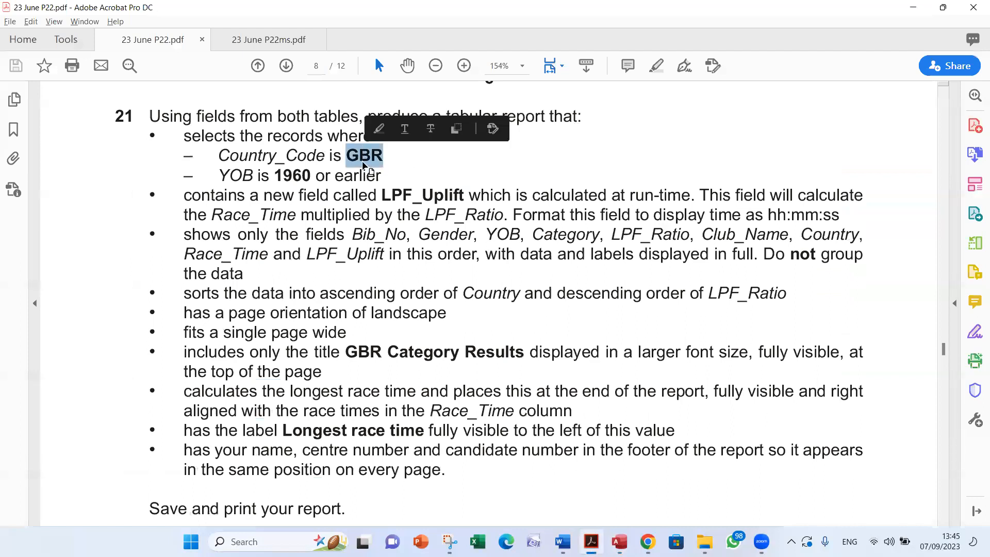
pyautogui.click(189, 195)
pyautogui.moveTo(189, 195); pyautogui.dragTo(443, 220)
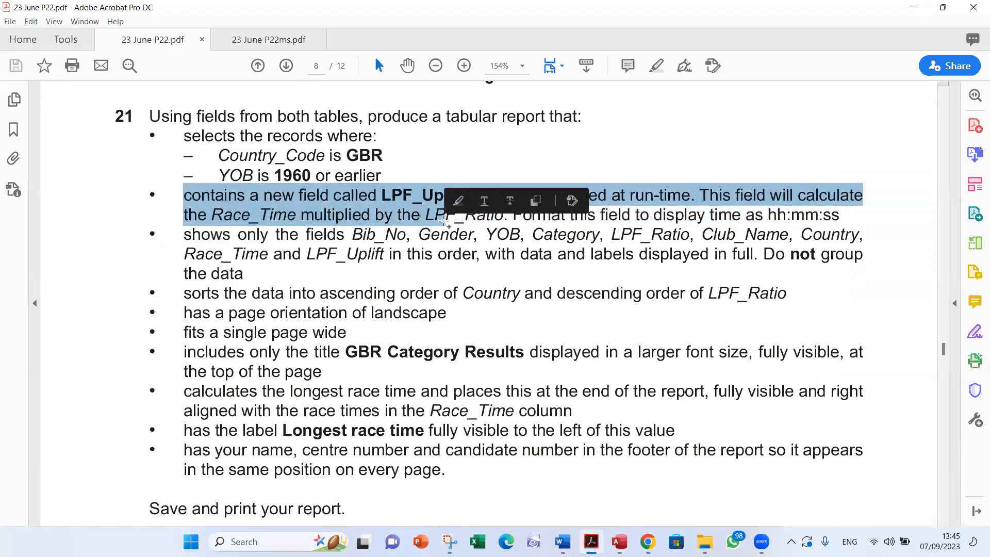
pyautogui.click(202, 391)
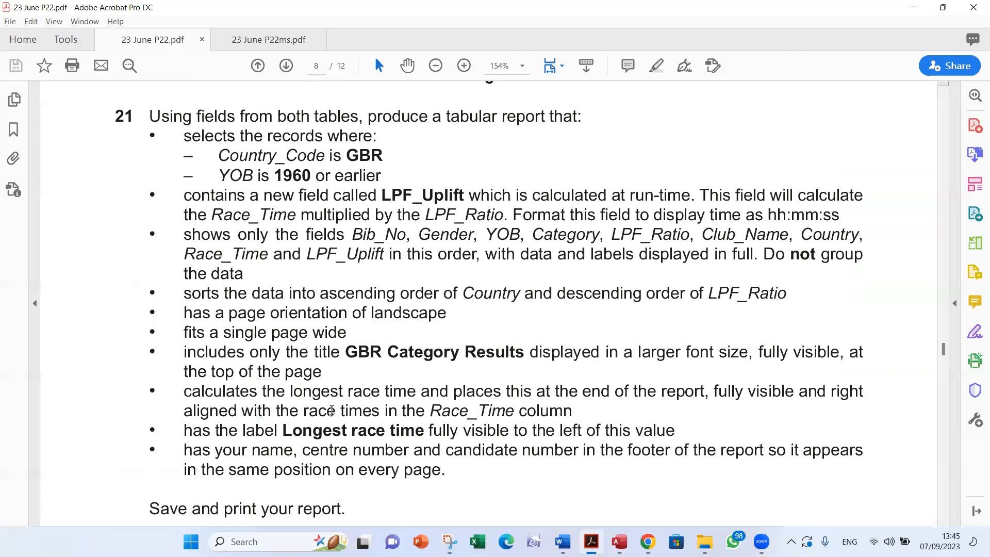
# Step: Close the Master and Junior Outcomes report in Access and reread question 21's opening line in the exam paper
pyautogui.hotkey('alt', 'Tab')
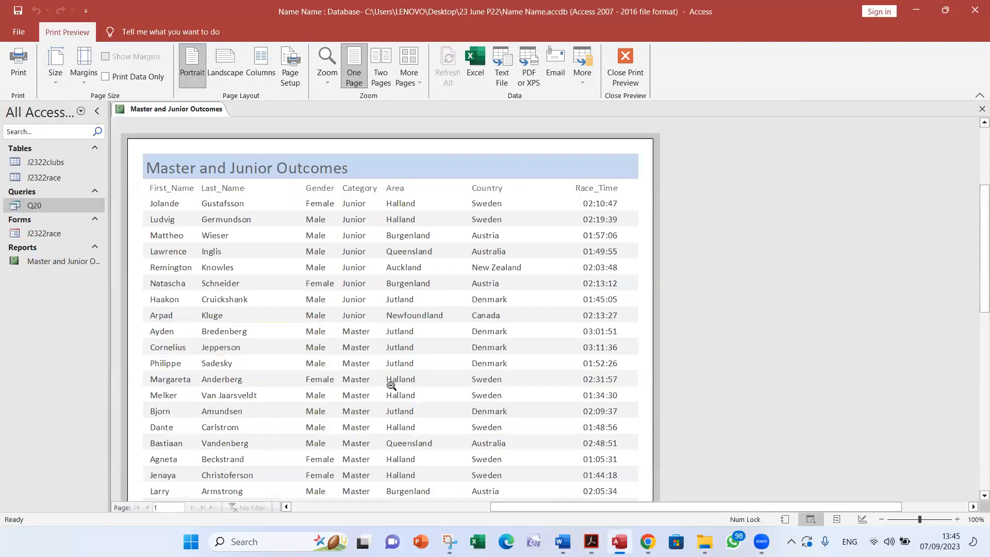
pyautogui.click(981, 110)
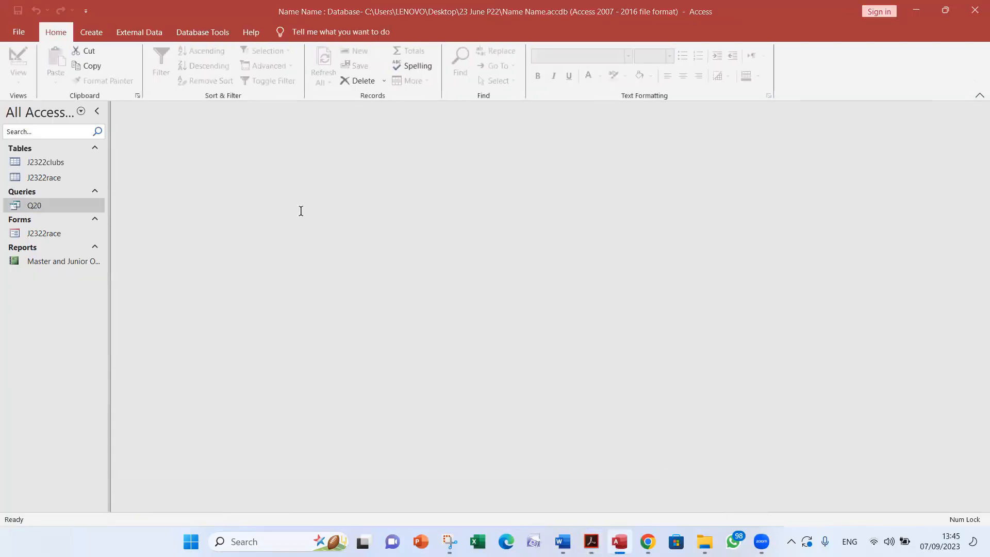
pyautogui.hotkey('alt', 'Tab')
pyautogui.moveTo(150, 116); pyautogui.dragTo(323, 137)
pyautogui.click(500, 125)
pyautogui.click(524, 115)
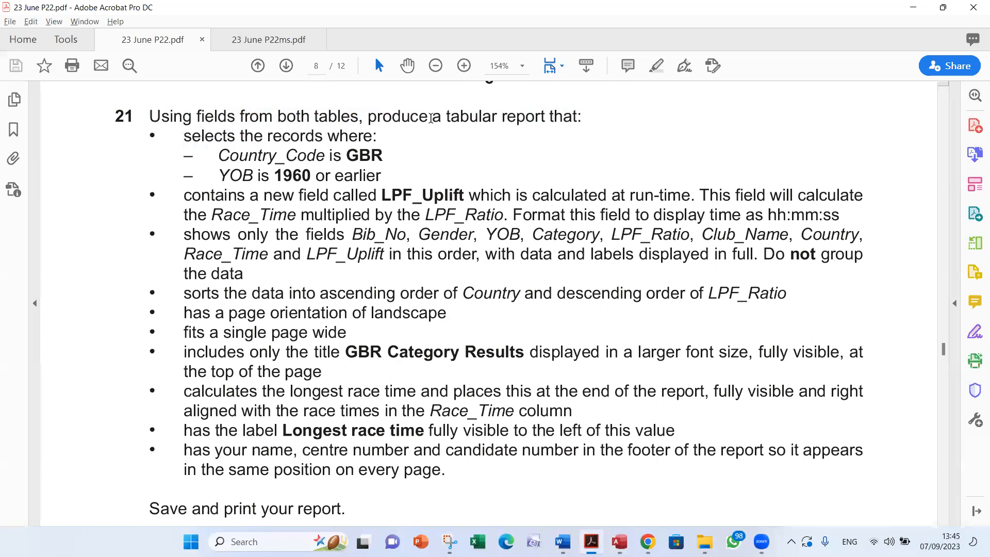
pyautogui.moveTo(150, 115); pyautogui.dragTo(313, 117)
pyautogui.doubleClick(467, 118)
# Step: In Access, start a Simple Query Wizard query and add all fields from the J2322clubs and J2322race tables
pyautogui.hotkey('alt', 'Tab')
pyautogui.click(58, 164)
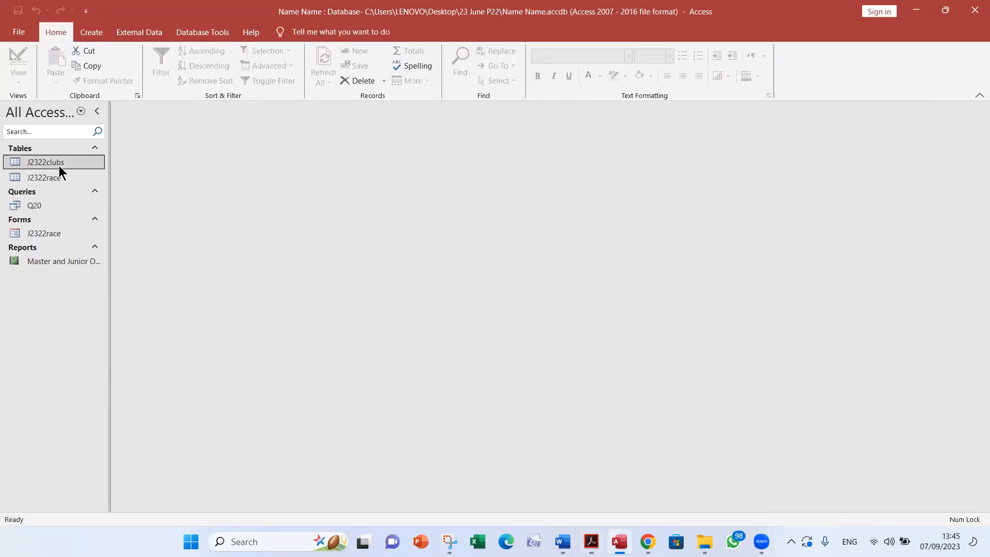
pyautogui.click(101, 38)
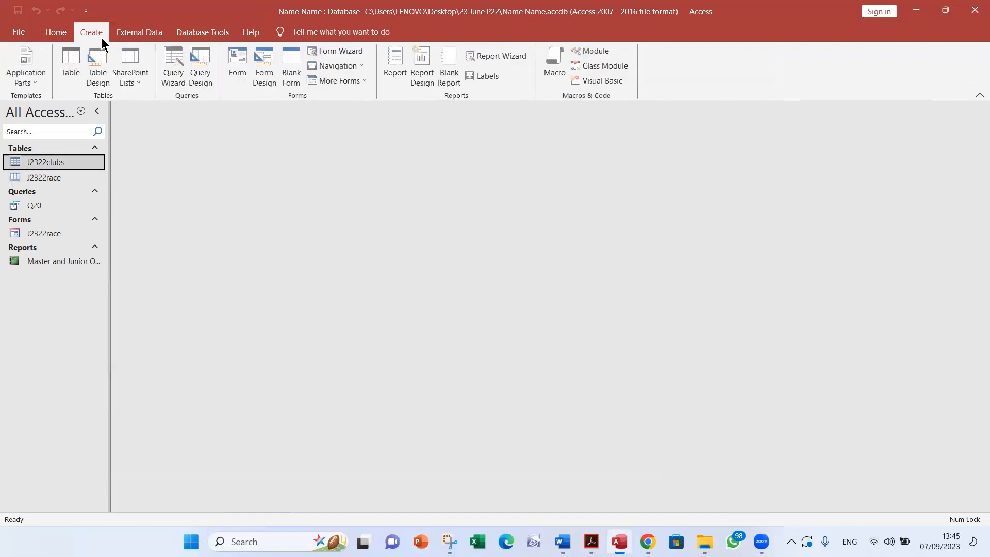
pyautogui.click(171, 79)
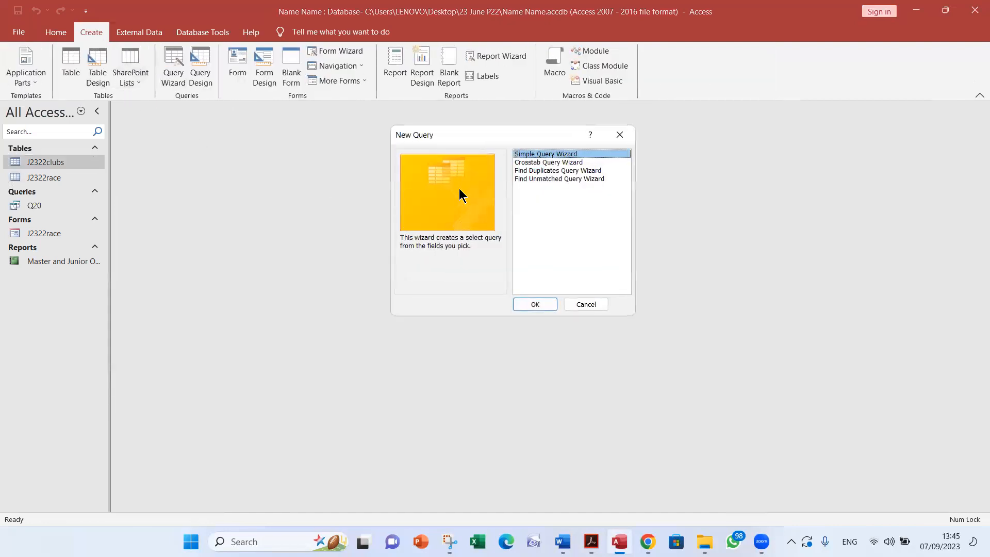
pyautogui.click(535, 304)
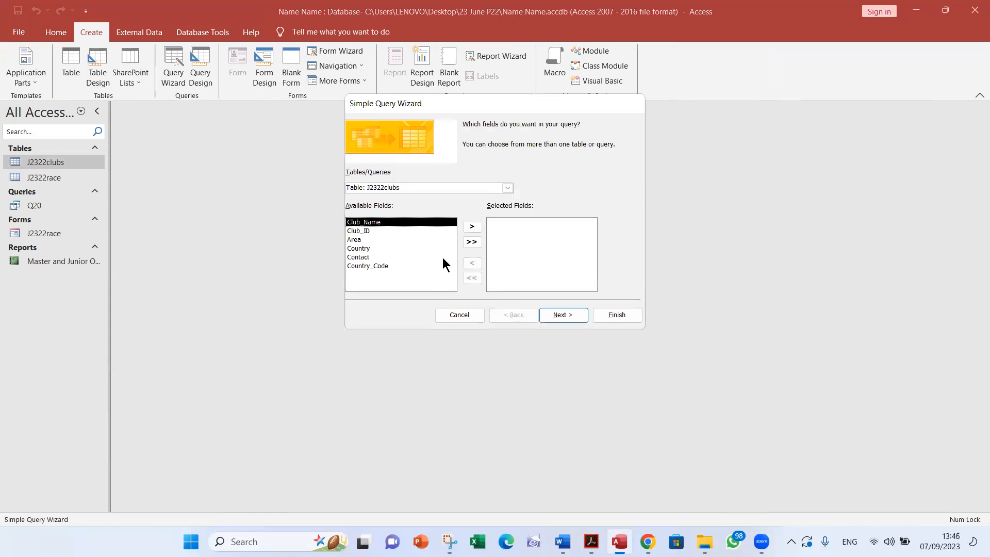
pyautogui.click(474, 240)
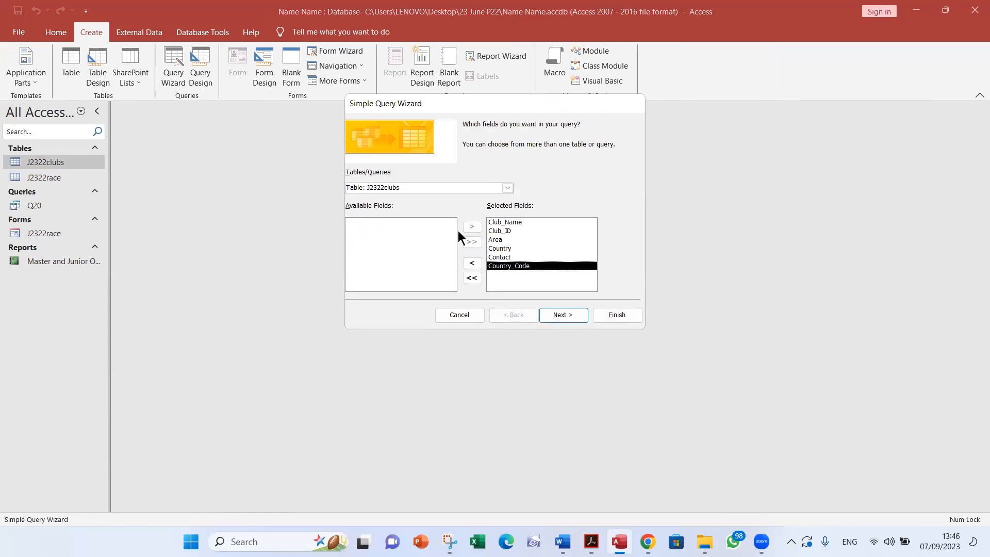
pyautogui.click(505, 187)
pyautogui.click(401, 202)
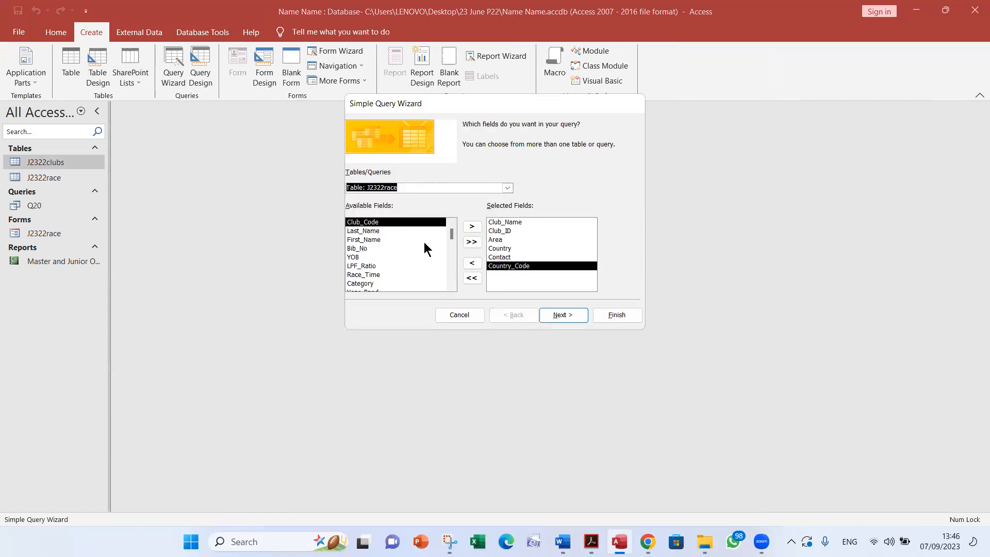
pyautogui.click(474, 242)
# Step: Keep the query as a detail query, title it Q21 and finish the wizard to view its records
pyautogui.click(561, 315)
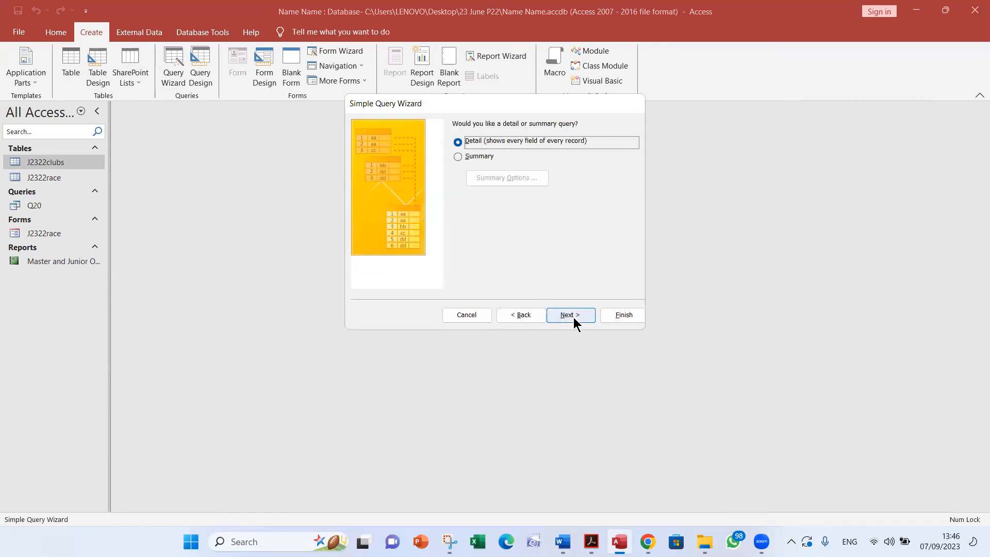
pyautogui.click(571, 315)
pyautogui.hotkey('alt', 'Tab')
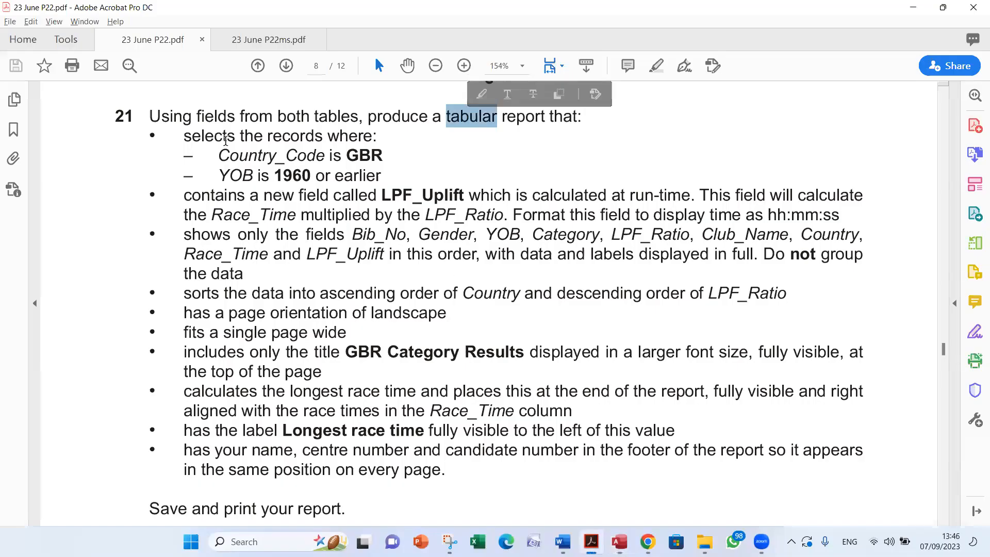
pyautogui.doubleClick(123, 115)
pyautogui.hotkey('alt', 'Tab')
pyautogui.moveTo(507, 139); pyautogui.dragTo(448, 142)
pyautogui.write('Q21')
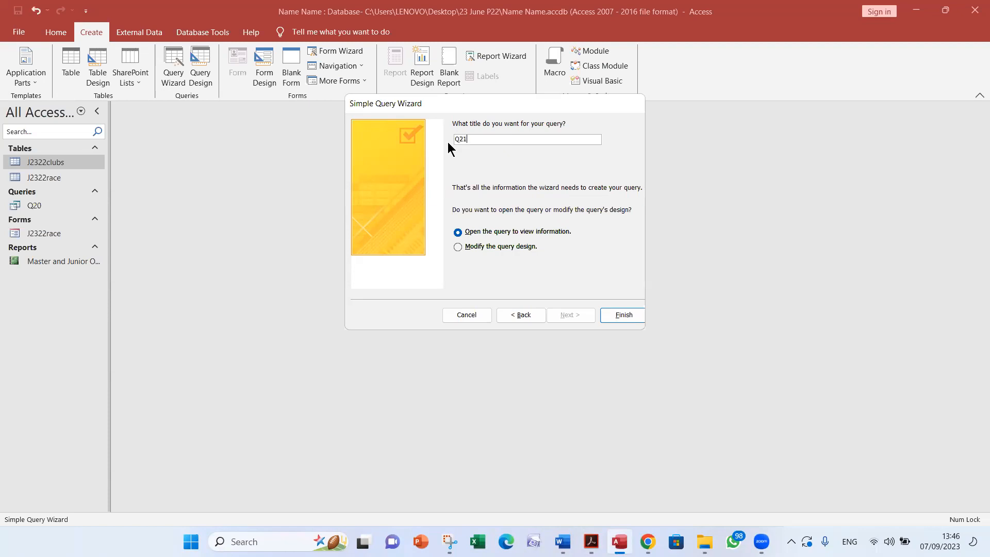
pyautogui.click(627, 316)
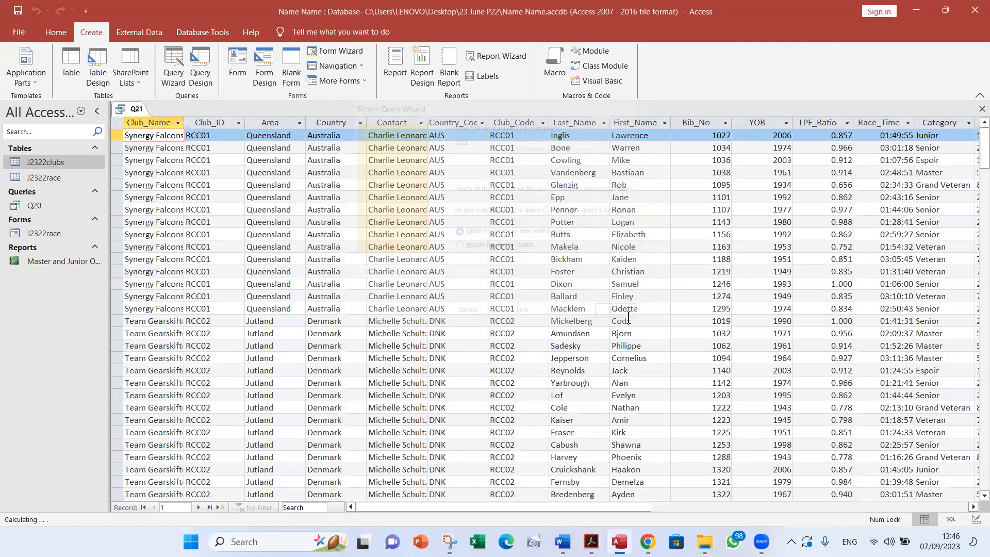
# Step: Switch between the Q21 results and the exam paper in Acrobat to reread question 21's Country_Code condition
pyautogui.hotkey('alt', 'Tab')
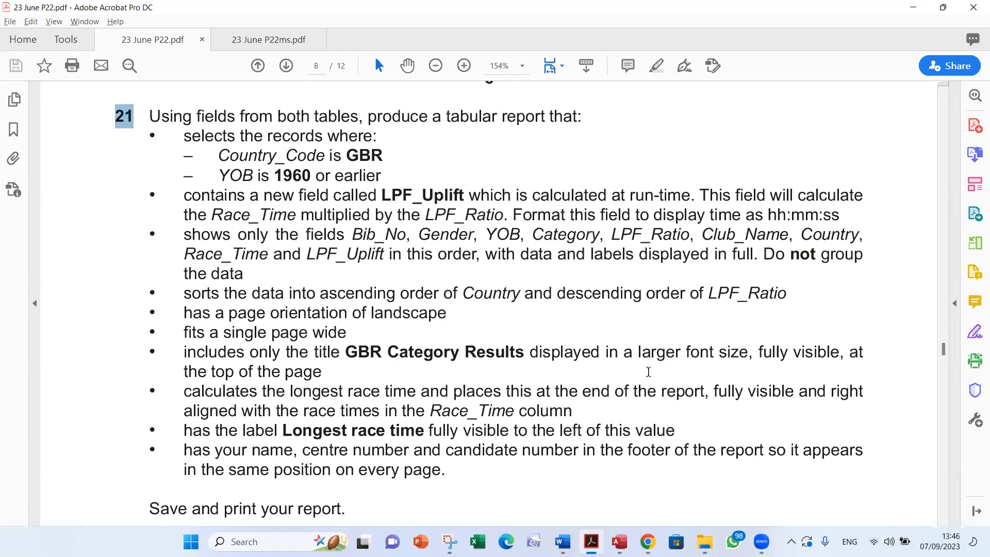
pyautogui.hotkey('alt', 'Tab')
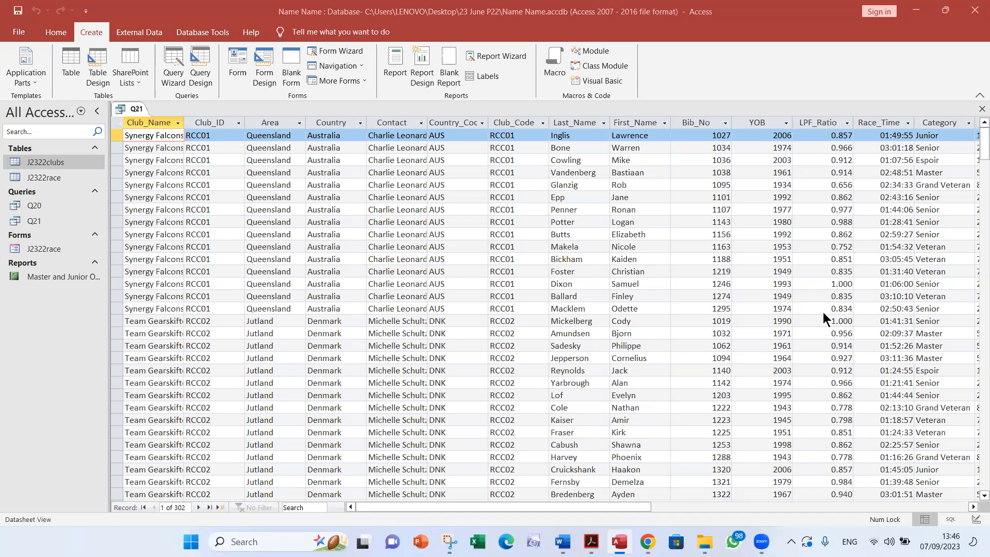
pyautogui.hotkey('alt', 'Tab')
pyautogui.hotkey('alt', 'Tab')
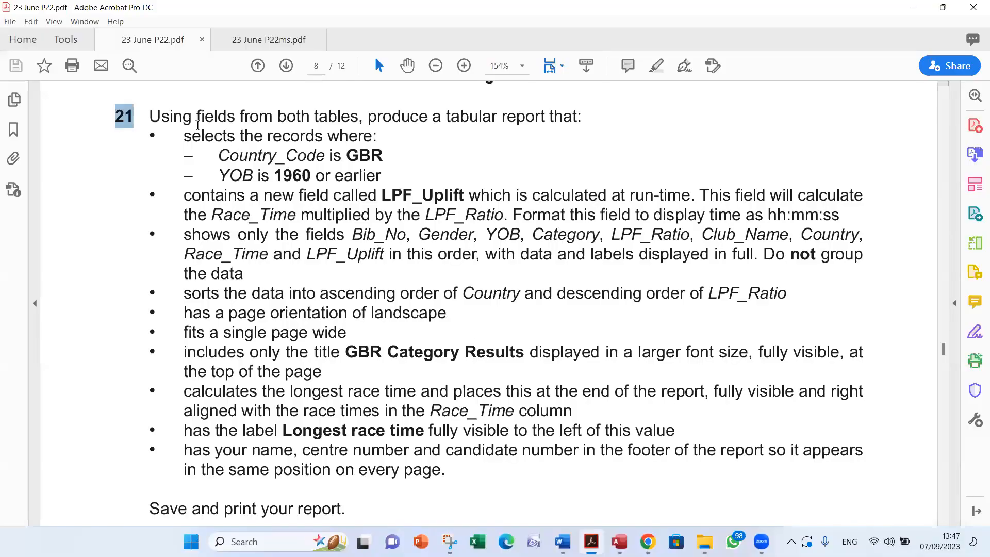
pyautogui.doubleClick(361, 154)
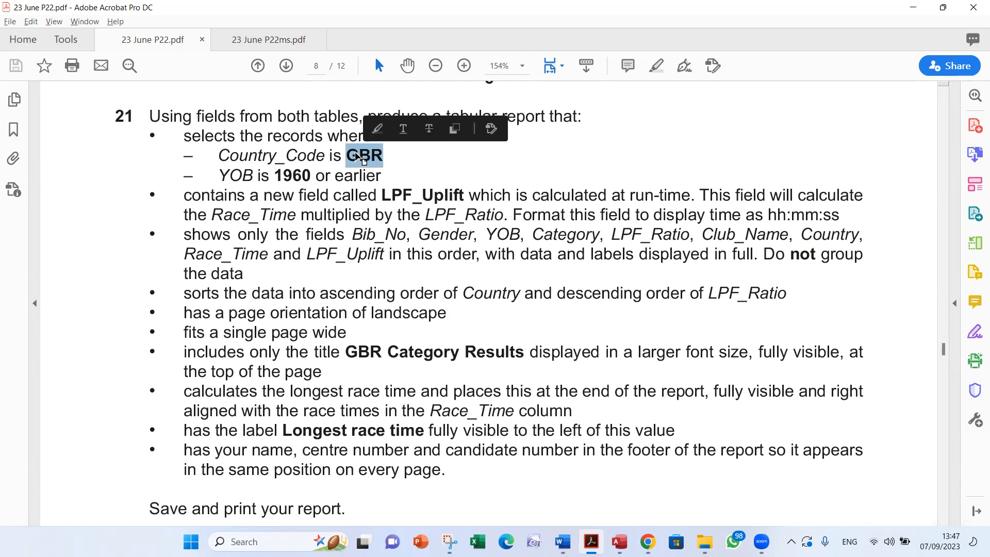
# Step: In Access, open query Q21 in design view and set the Country_Code criterion to GBR
pyautogui.hotkey('alt', 'Tab')
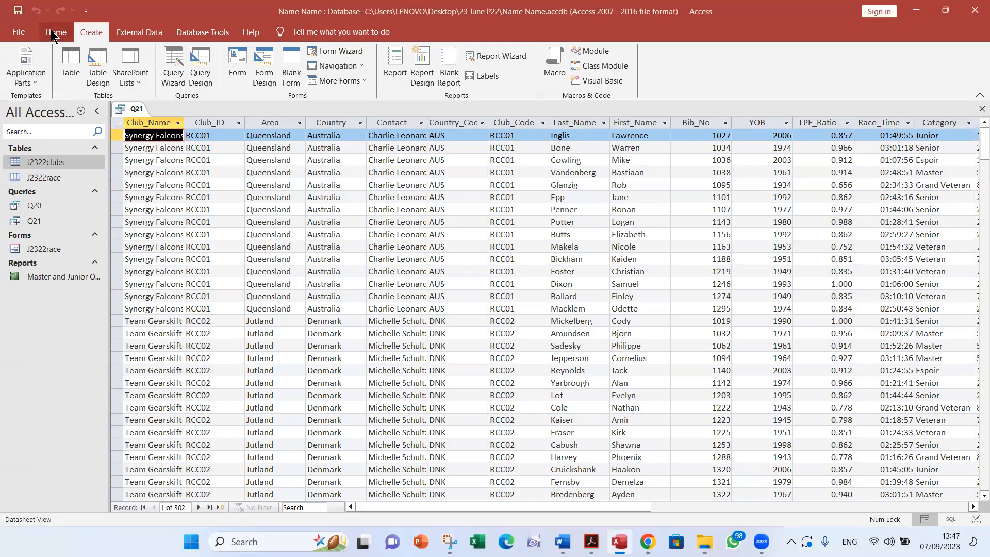
pyautogui.click(27, 59)
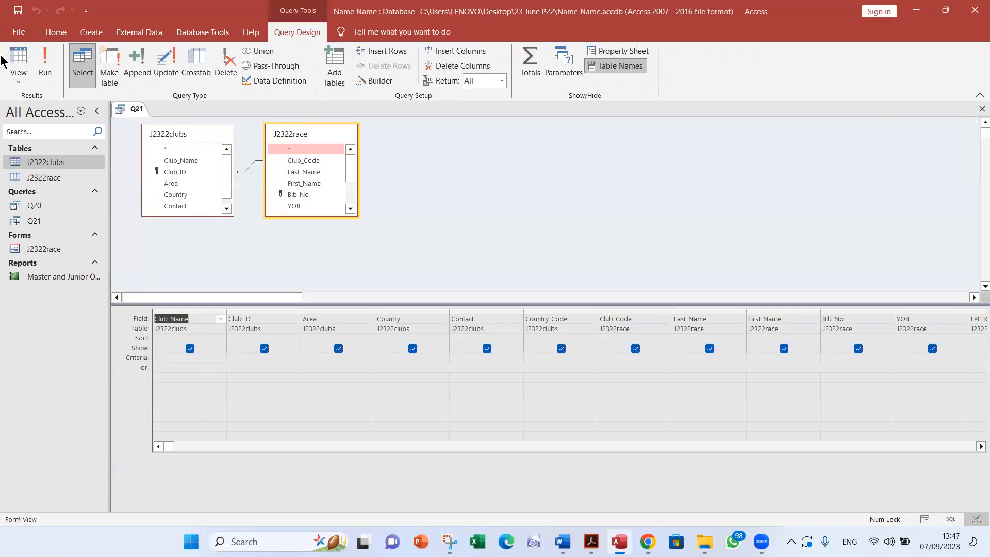
pyautogui.click(539, 360)
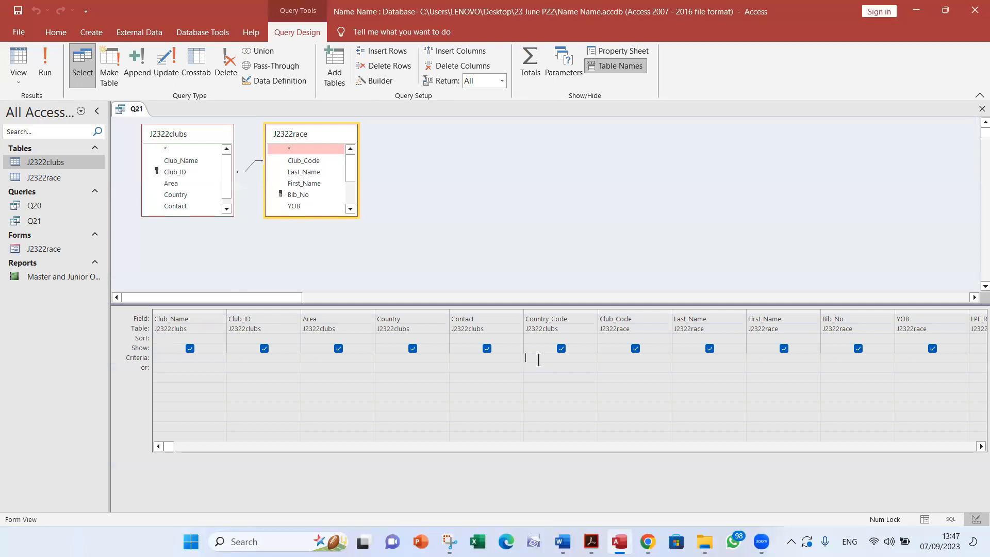
pyautogui.write('Junior Outcomes')
pyautogui.press('BackSpace')
pyautogui.press('BackSpace')
pyautogui.press('BackSpace')
pyautogui.press('BackSpace')
pyautogui.press('BackSpace')
pyautogui.press('BackSpace')
pyautogui.press('BackSpace')
pyautogui.press('BackSpace')
pyautogui.press('BackSpace')
pyautogui.press('BackSpace')
pyautogui.press('BackSpace')
pyautogui.press('BackSpace')
pyautogui.press('BackSpace')
pyautogui.press('BackSpace')
pyautogui.press('BackSpace')
pyautogui.press('BackSpace')
pyautogui.write('GB')
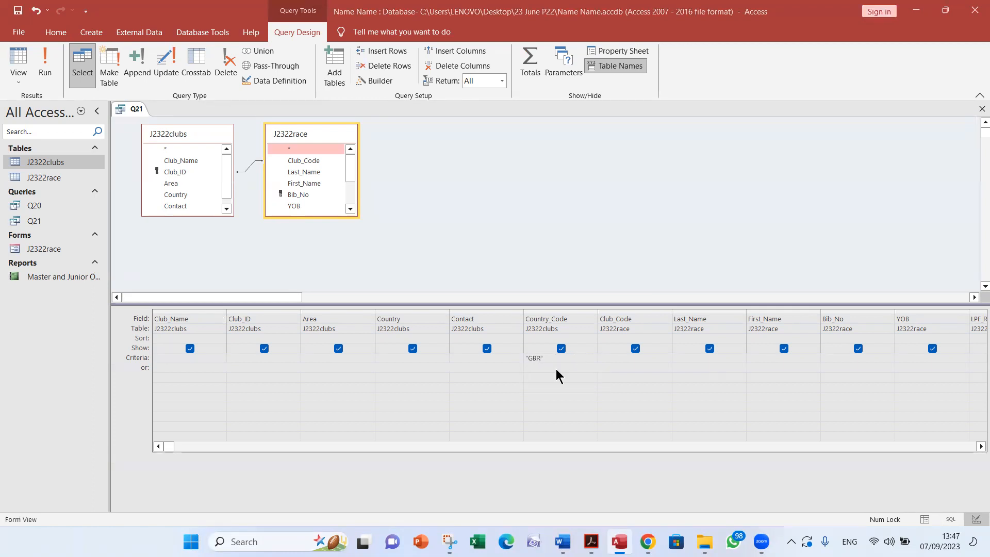
# Step: Run Q21 and look through the Country_Code values of the filtered records
pyautogui.hotkey('alt', 'Tab')
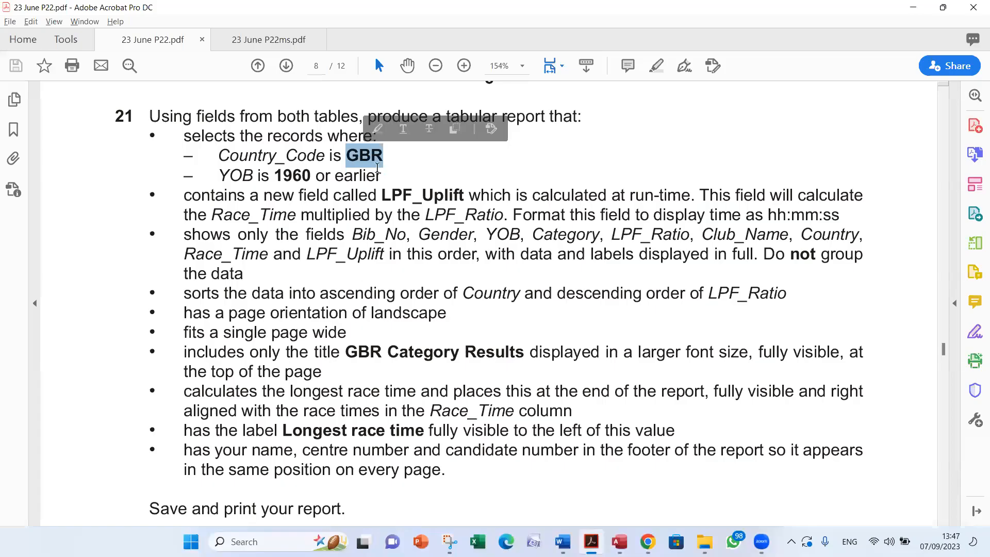
pyautogui.hotkey('alt', 'Tab')
pyautogui.hotkey('alt', 'Tab')
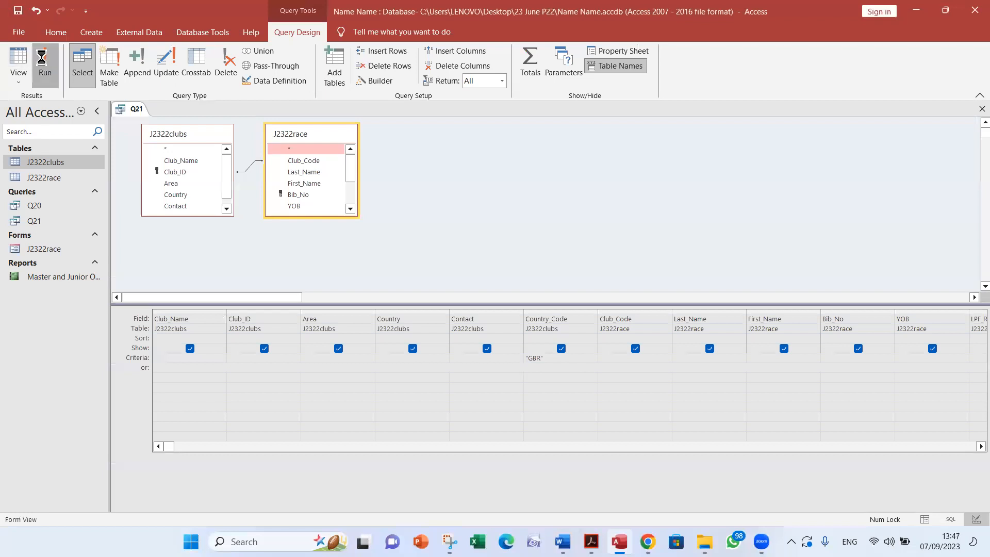
pyautogui.click(46, 62)
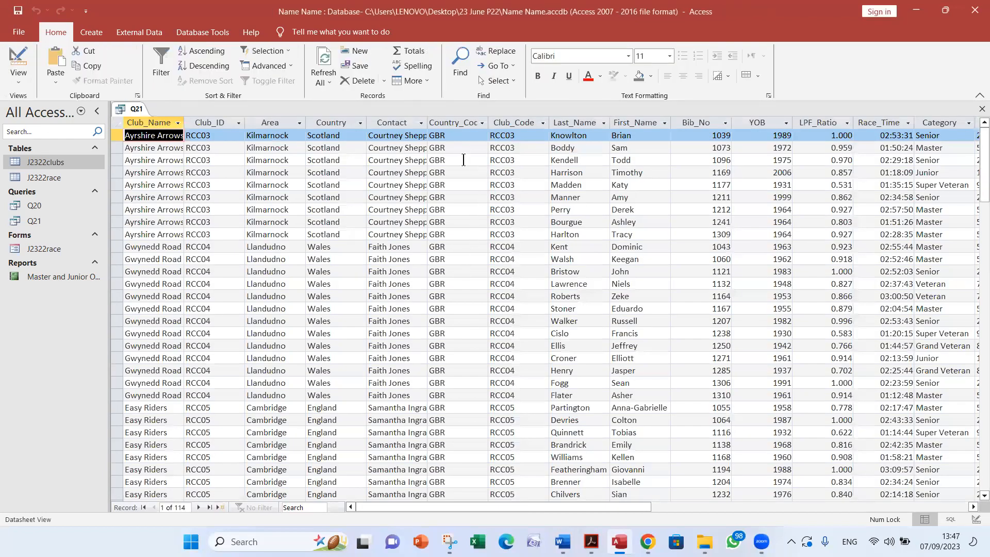
pyautogui.click(459, 136)
pyautogui.scroll(-6, 461, 199)
pyautogui.scroll(5, 462, 330)
# Step: Switch to the exam paper in Acrobat and reread question 21's YOB condition
pyautogui.hotkey('alt', 'Tab')
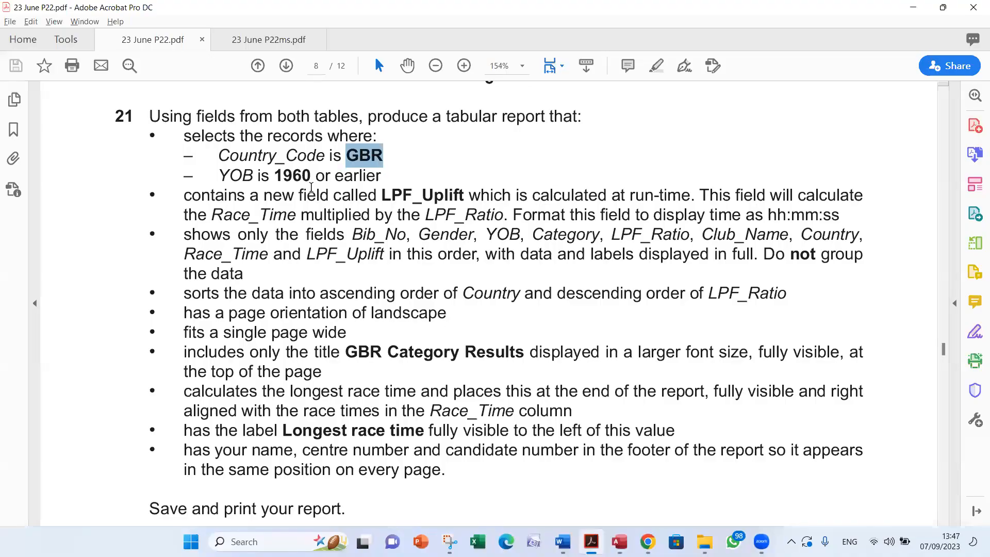
pyautogui.doubleClick(232, 174)
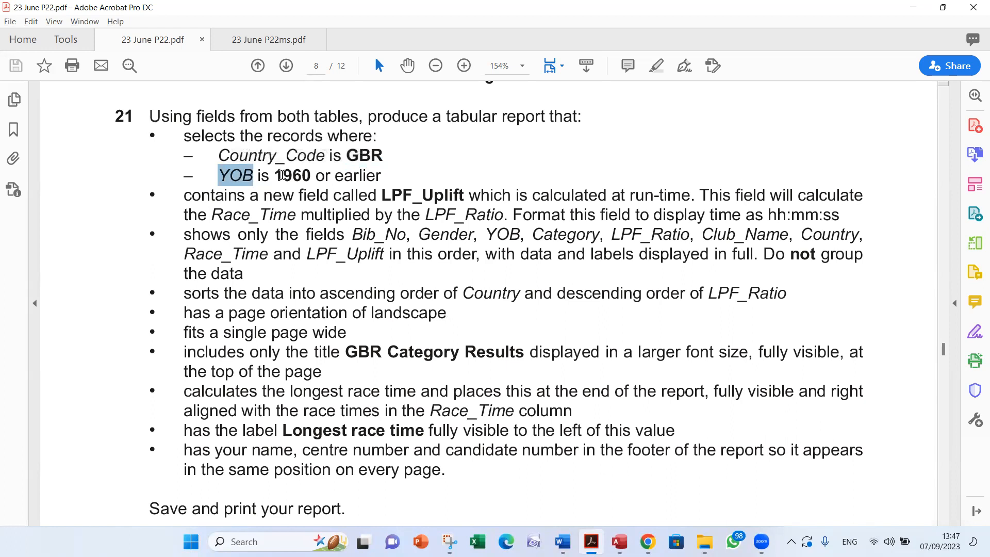
pyautogui.doubleClick(282, 175)
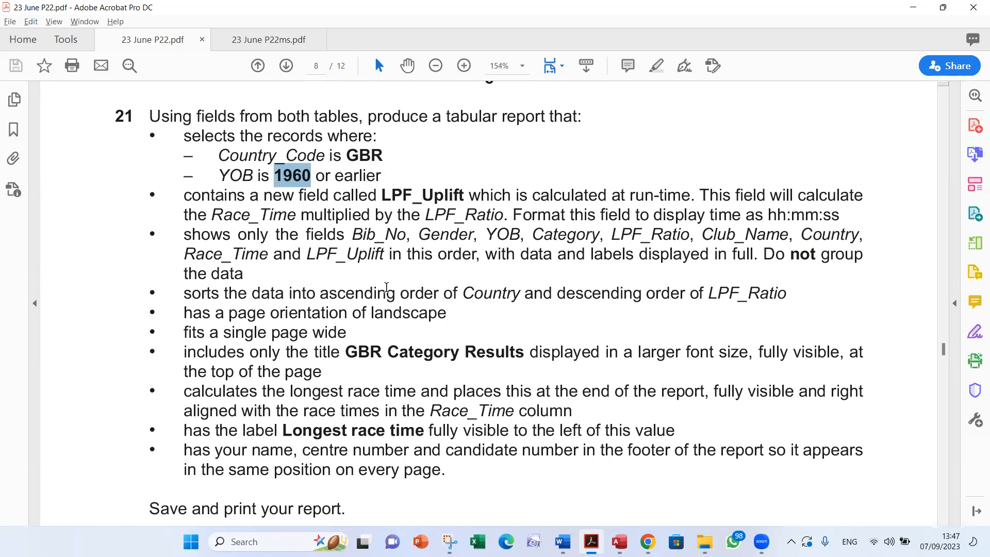
# Step: In Access, set Q21's YOB criterion to <=1960, save the query and run it to check the YOB values
pyautogui.hotkey('alt', 'Tab')
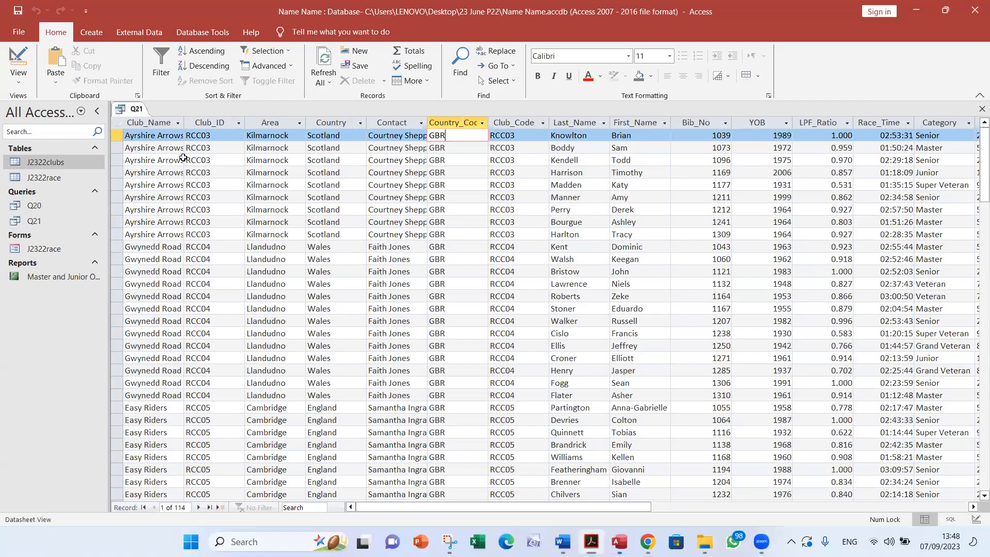
pyautogui.click(9, 71)
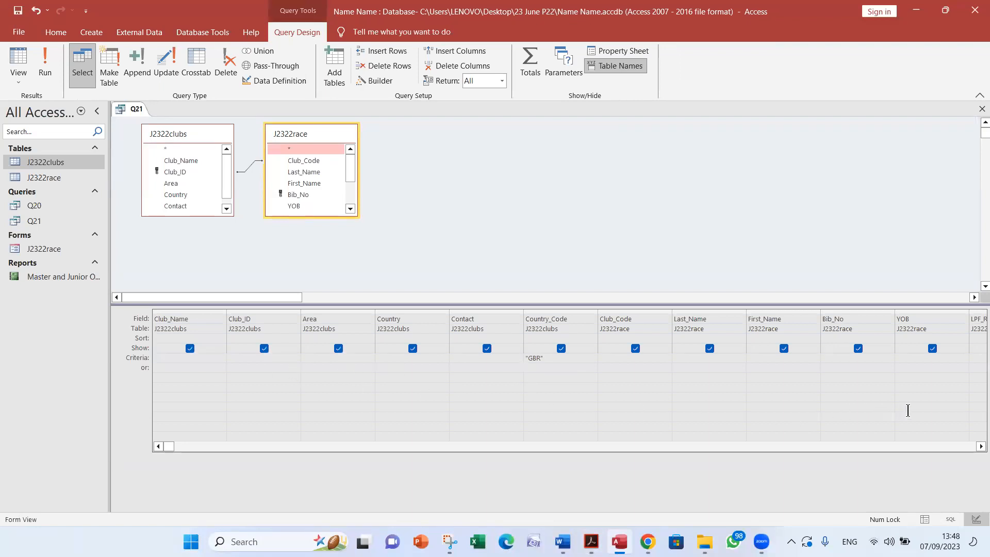
pyautogui.click(909, 360)
pyautogui.write('<=1960')
pyautogui.click(16, 14)
pyautogui.click(45, 67)
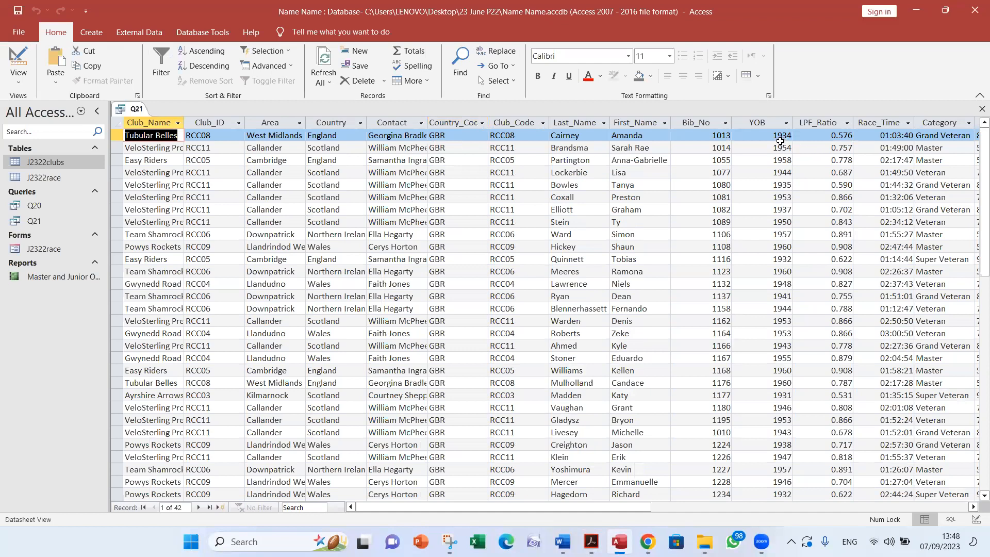
pyautogui.click(759, 134)
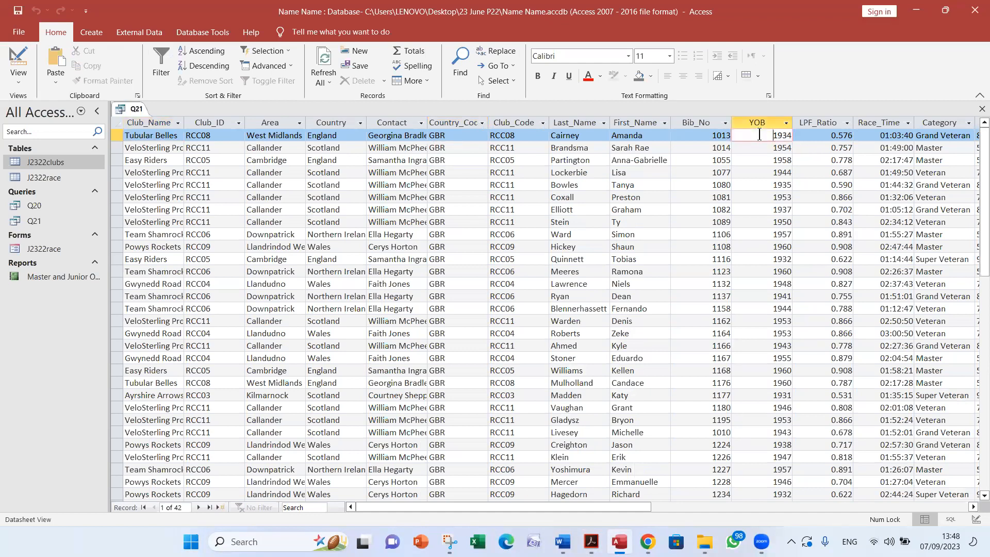
pyautogui.click(763, 146)
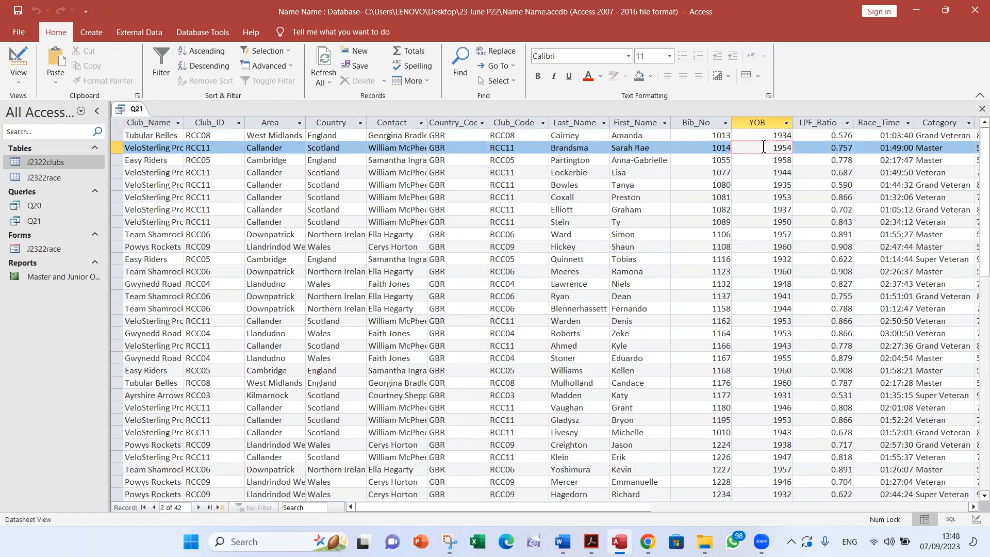
# Step: Switch to the exam paper in Acrobat and read the requirements for the new calculated LPF_Uplift field
pyautogui.hotkey('alt', 'Tab')
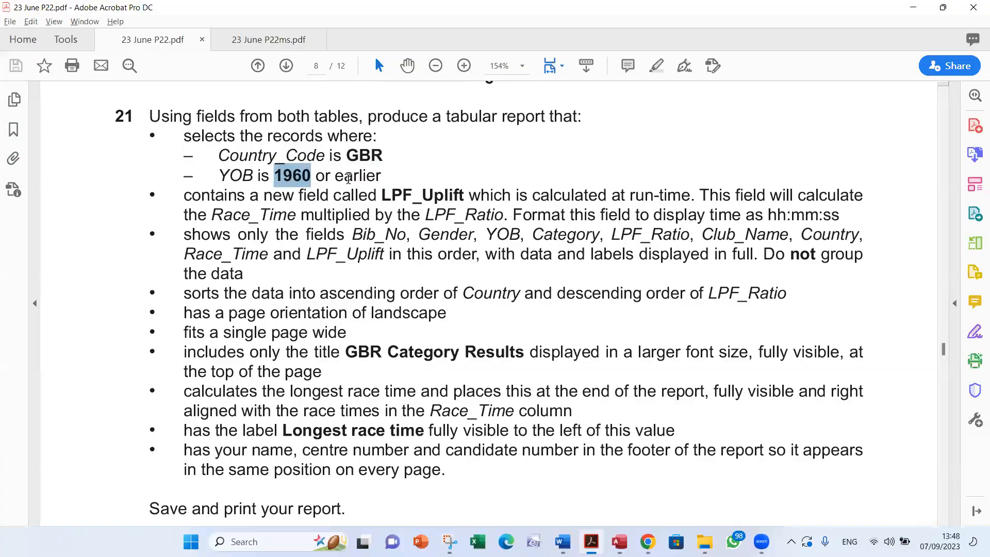
pyautogui.scroll(-1, 332, 178)
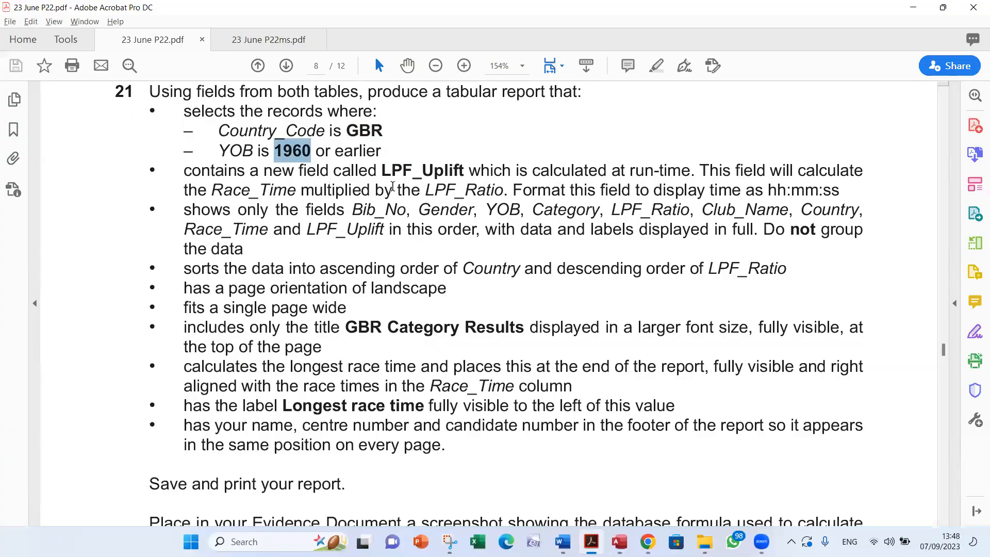
pyautogui.click(306, 170)
pyautogui.doubleClick(306, 170)
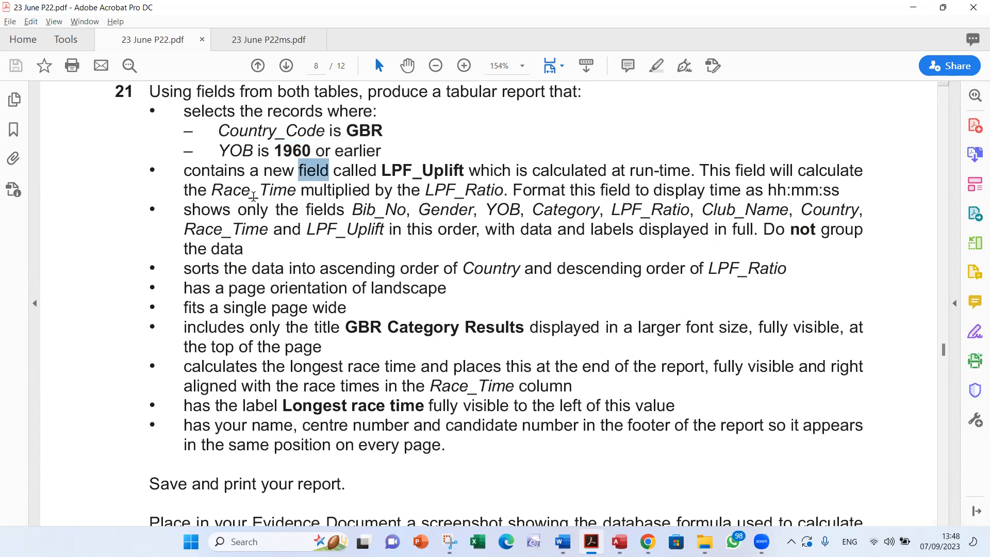
pyautogui.moveTo(381, 170); pyautogui.dragTo(461, 176)
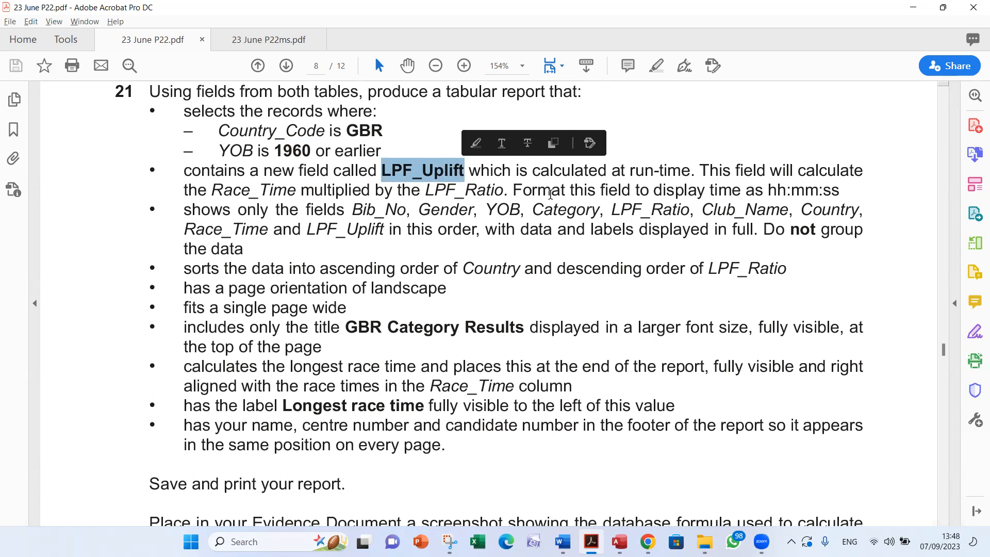
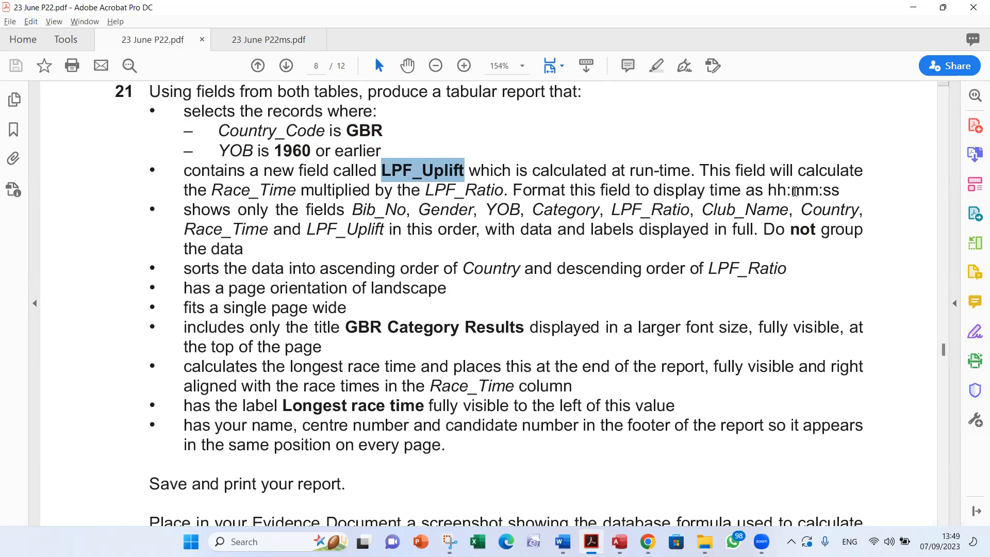
# Step: Return to Q21's design view in Access and insert an empty column before Gender in the query grid
pyautogui.hotkey('alt', 'Tab')
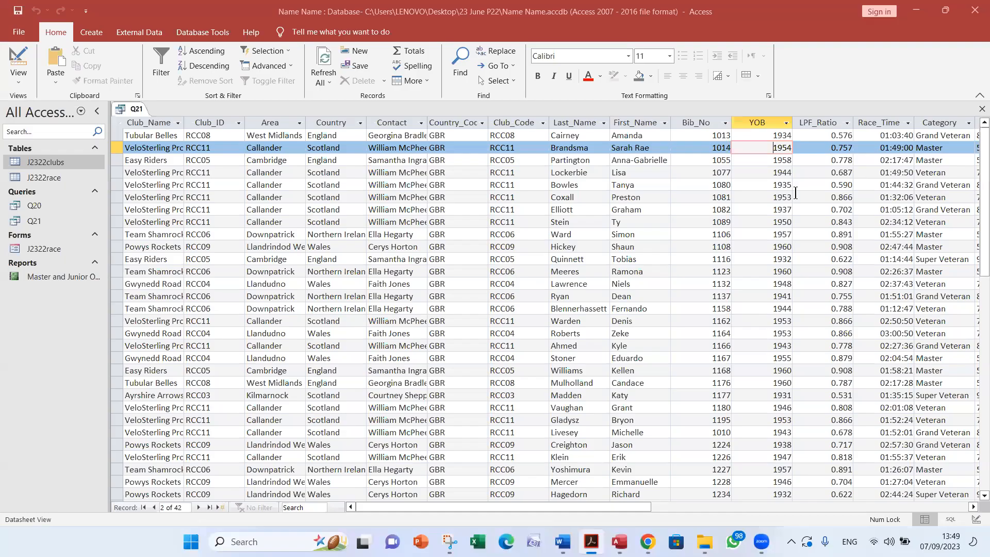
pyautogui.click(24, 57)
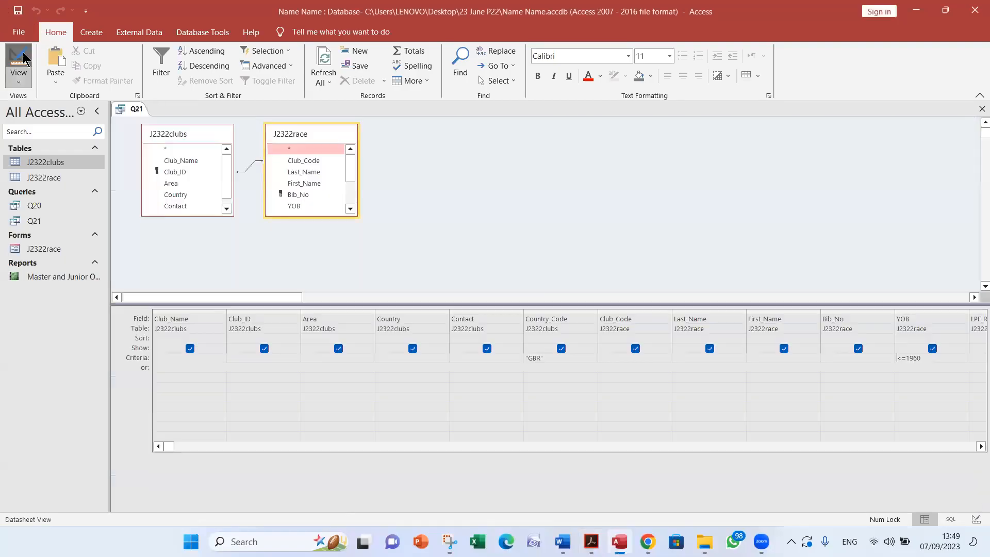
pyautogui.moveTo(975, 447); pyautogui.dragTo(976, 446)
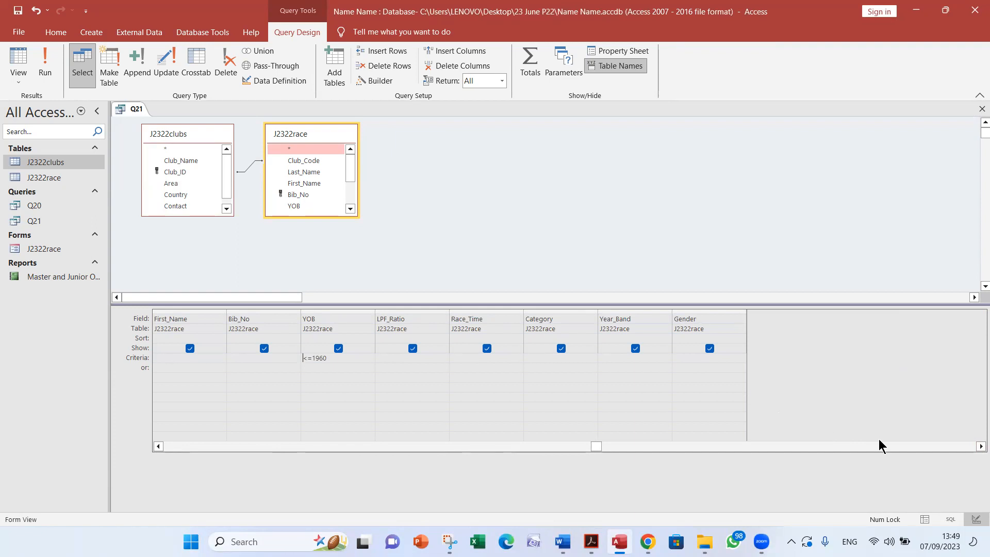
pyautogui.click(717, 318)
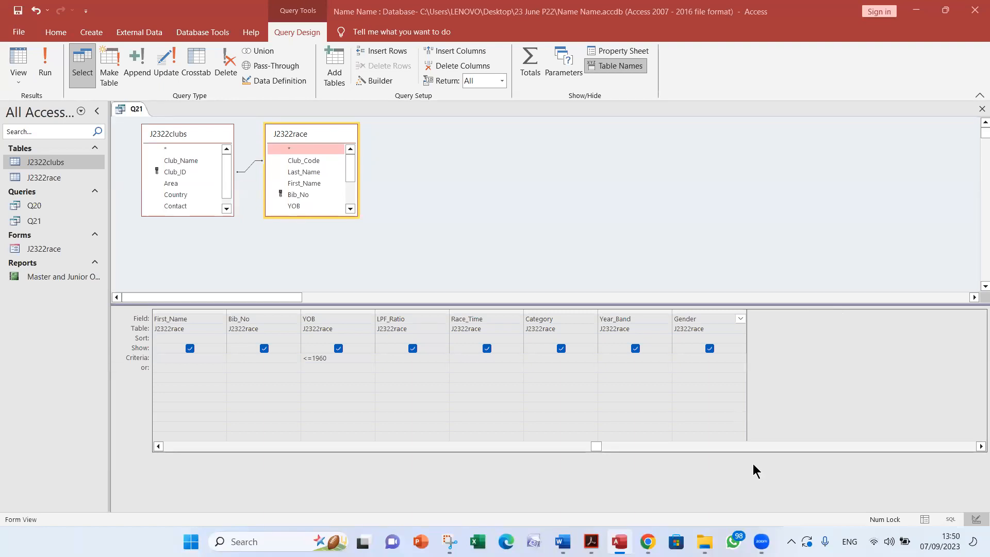
pyautogui.hotkey('alt', 'Tab')
pyautogui.hotkey('alt', 'Tab')
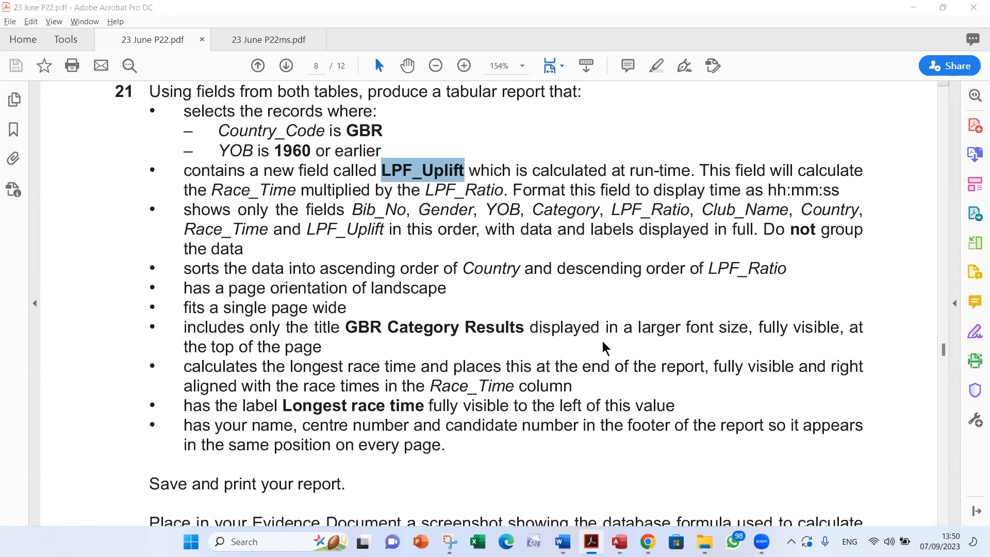
pyautogui.hotkey('alt', 'Tab')
pyautogui.hotkey('alt', 'Tab')
pyautogui.hotkey('alt', 'Tab')
pyautogui.click(708, 321)
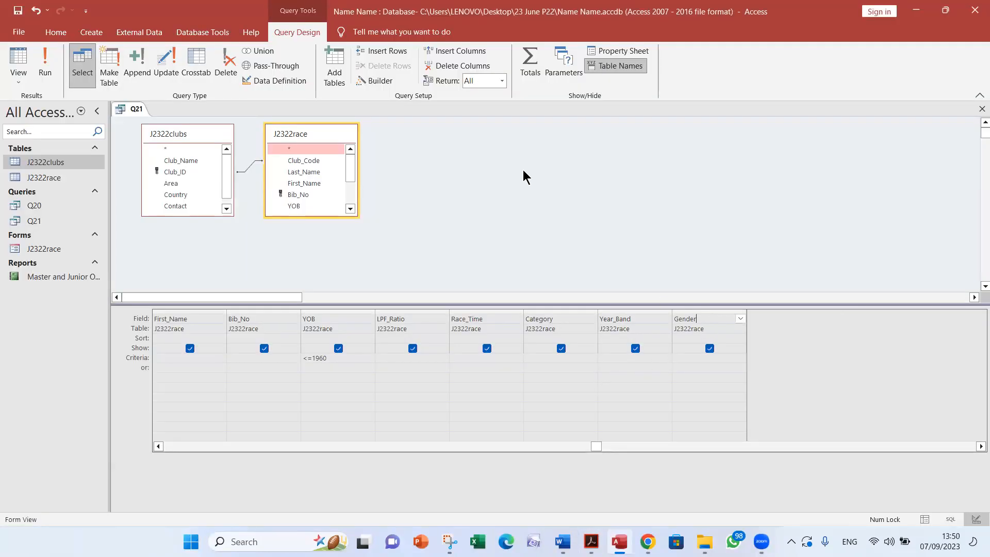
pyautogui.click(468, 48)
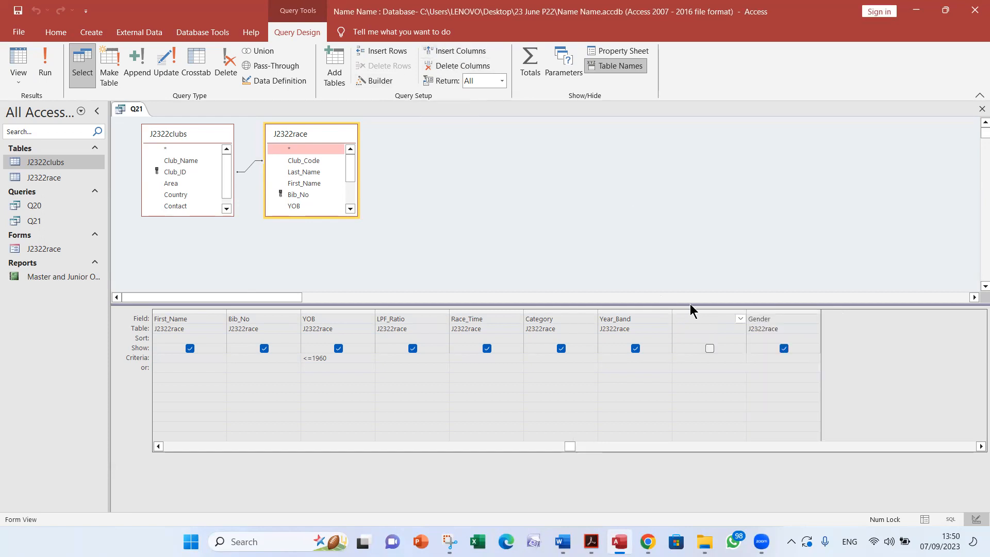
# Step: Check the new field's name in the exam paper and begin the empty Q21 column's expression in Access with LPF_Uplift:=
pyautogui.hotkey('alt', 'Tab')
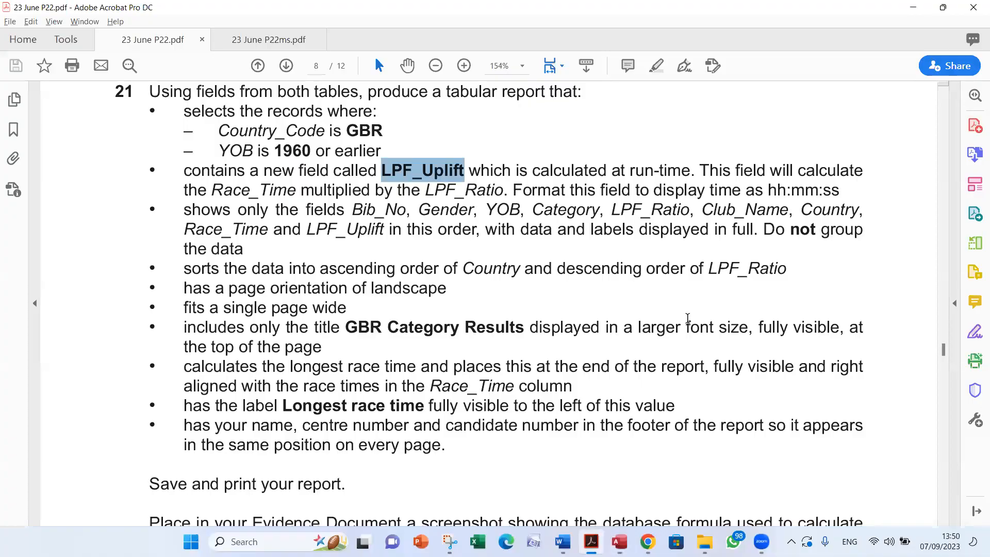
pyautogui.hotkey('alt', 'Tab')
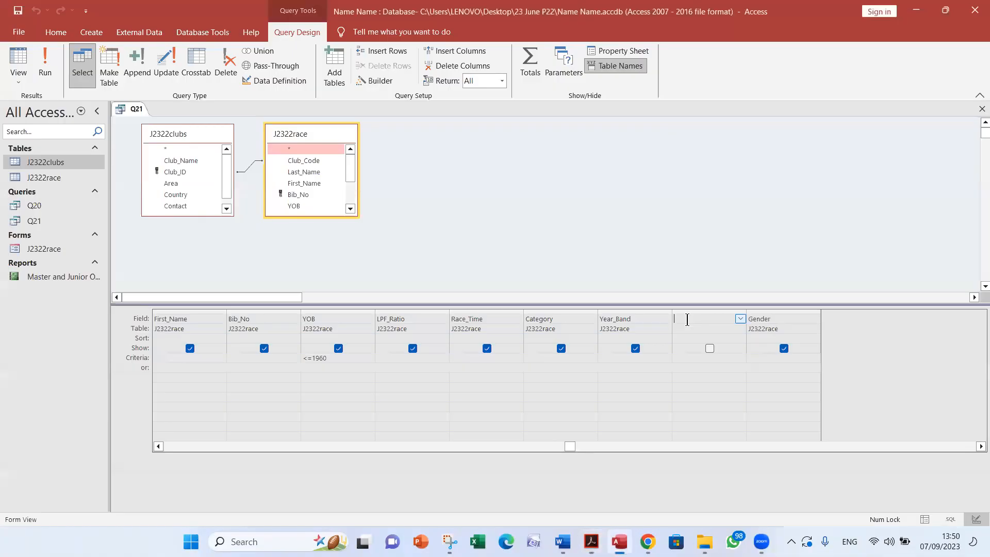
pyautogui.click(374, 82)
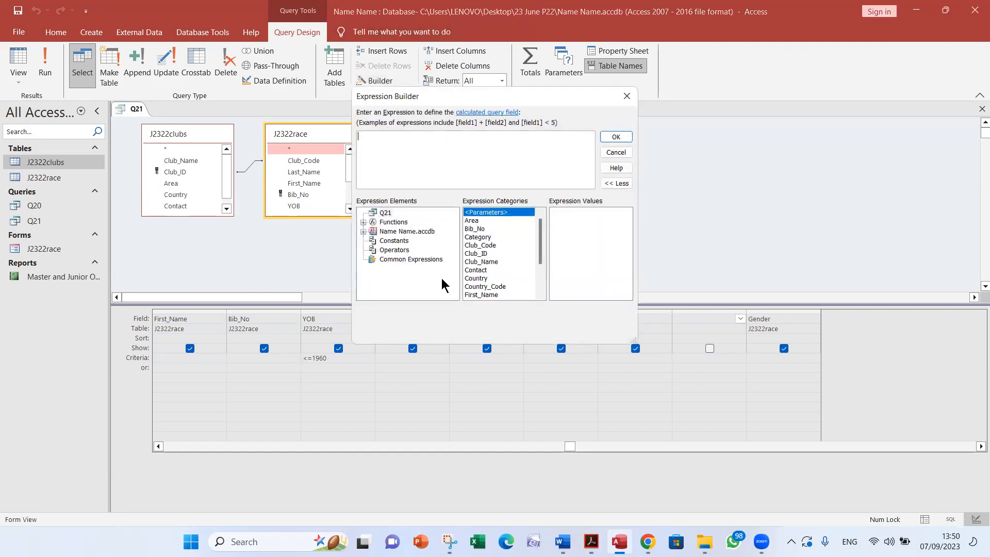
pyautogui.write('LPF_Uplift')
pyautogui.hotkey('alt', 'Tab')
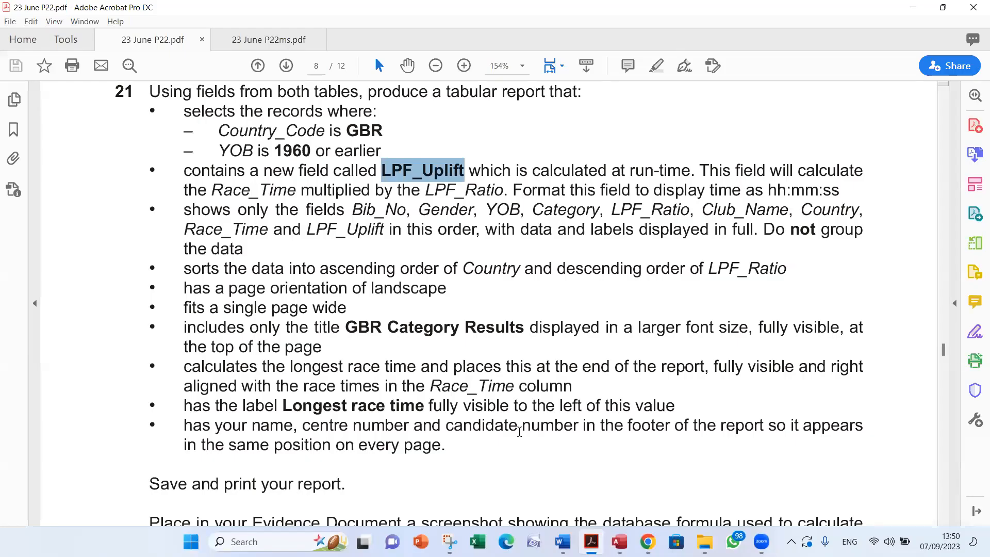
pyautogui.hotkey('alt', 'Tab')
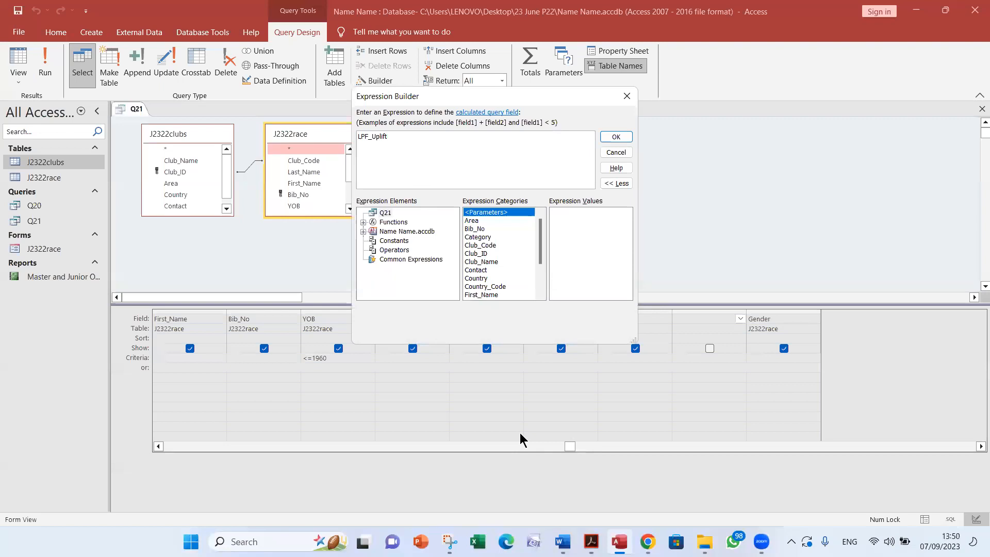
pyautogui.hotkey('alt', 'Tab')
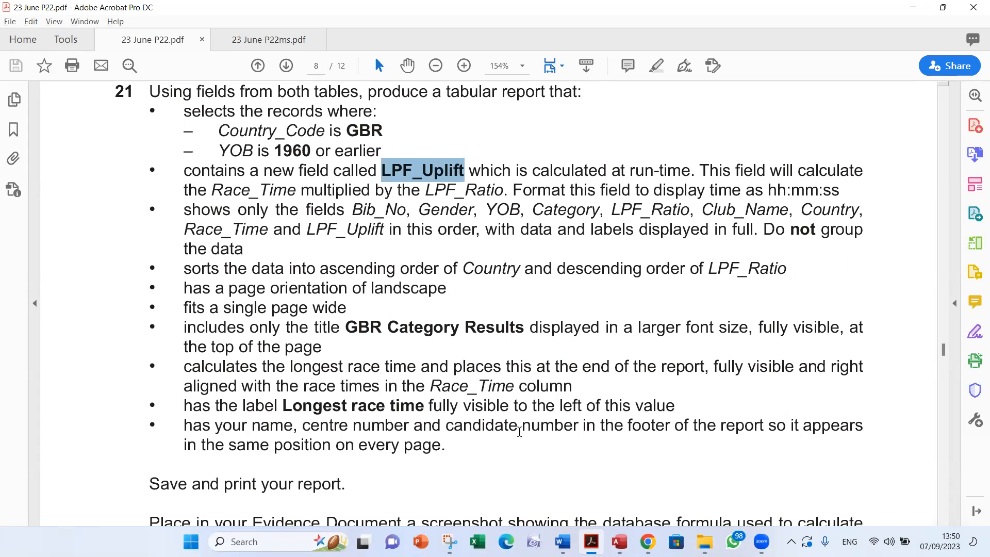
pyautogui.hotkey('alt', 'Tab')
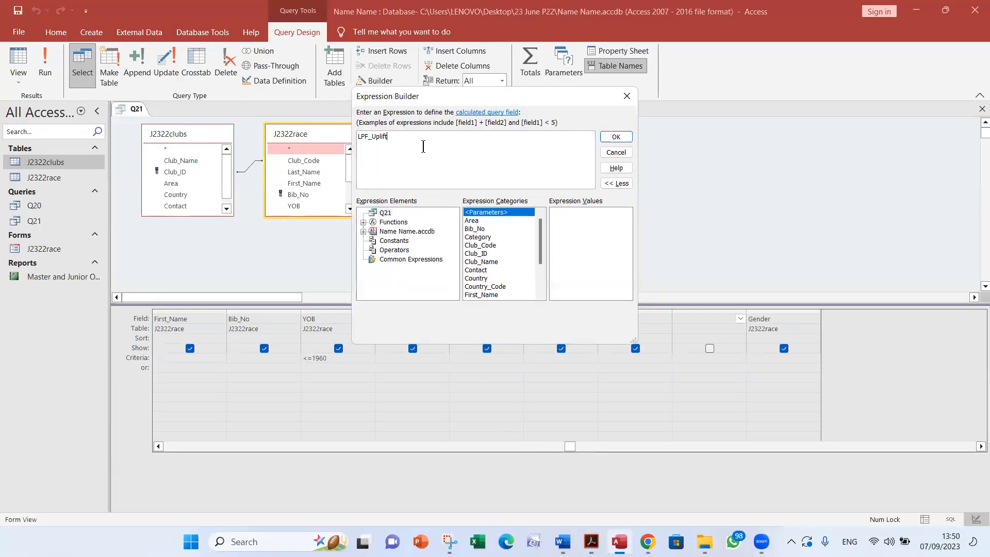
pyautogui.write(':=')
# Step: Reread the LPF_Uplift calculation in the exam paper in Acrobat and add [Race_Time] * to the expression in Access
pyautogui.hotkey('alt', 'Tab')
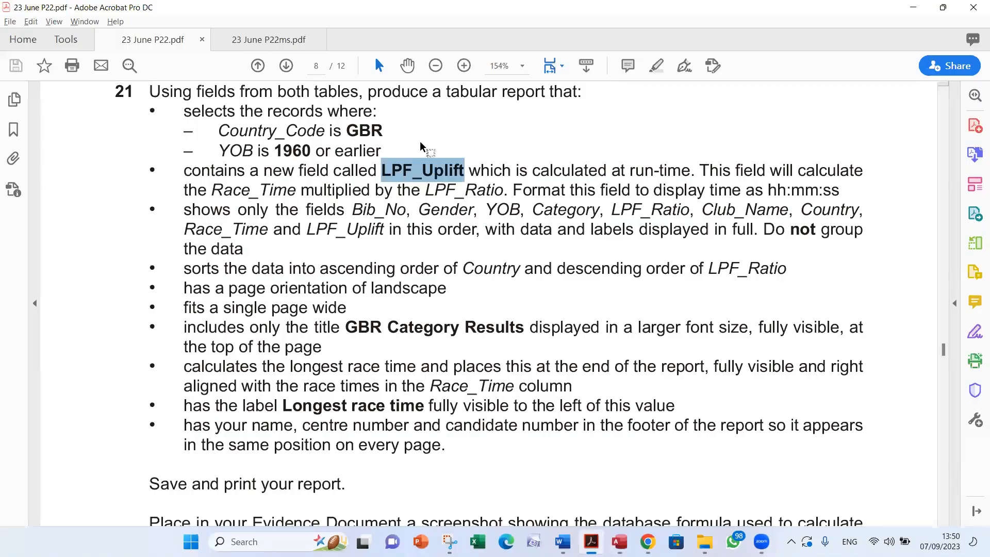
pyautogui.hotkey('alt', 'Tab')
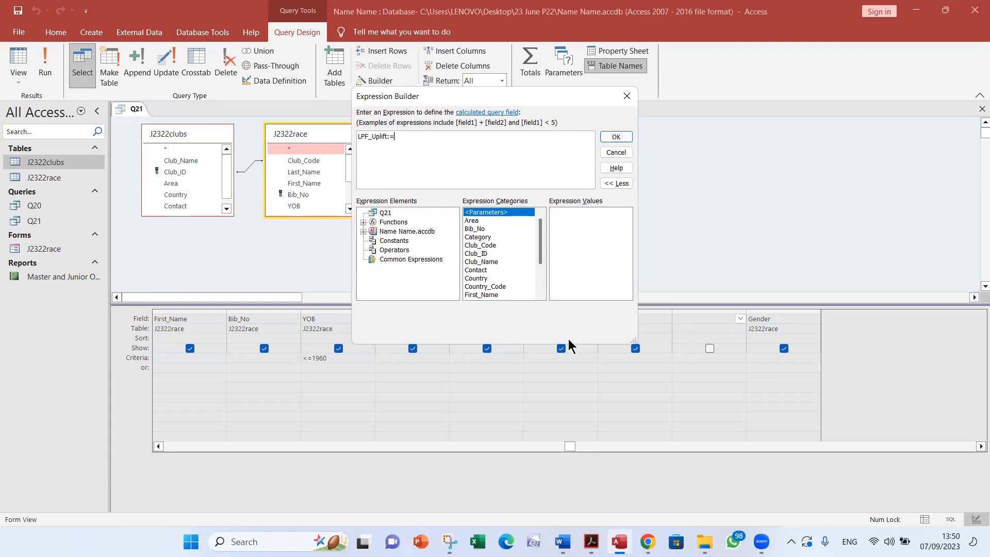
pyautogui.hotkey('alt', 'Tab')
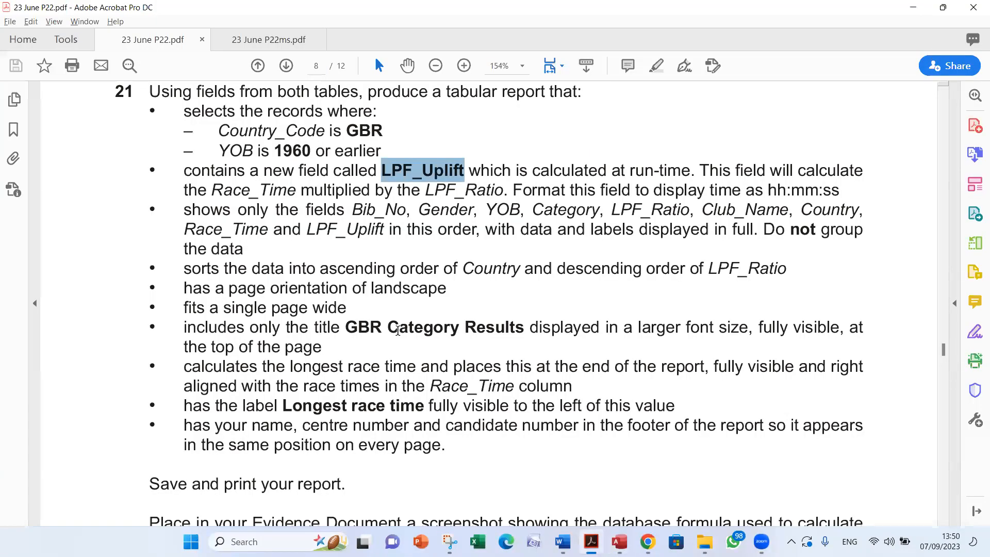
pyautogui.doubleClick(273, 192)
pyautogui.click(437, 191)
pyautogui.doubleClick(437, 191)
pyautogui.hotkey('alt', 'Tab')
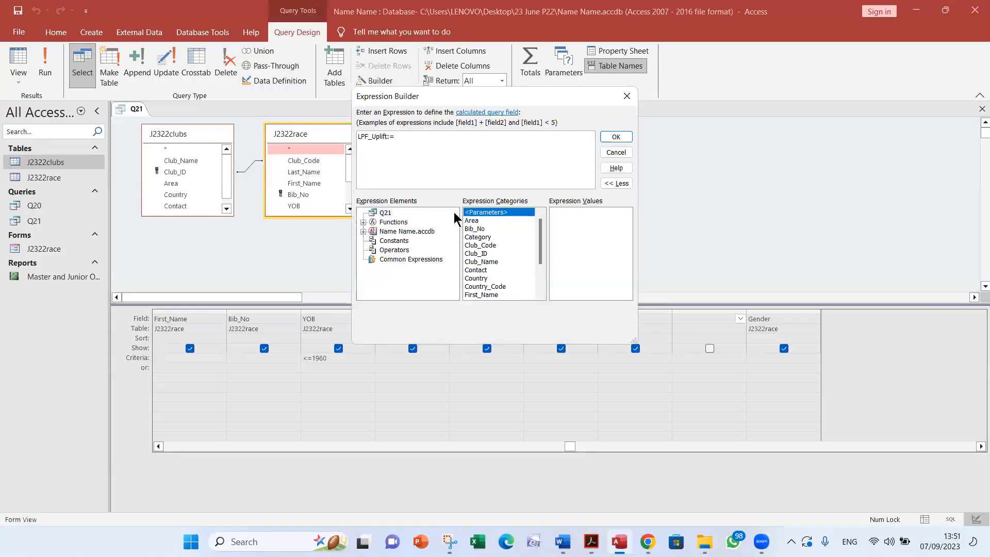
pyautogui.scroll(-2, 496, 264)
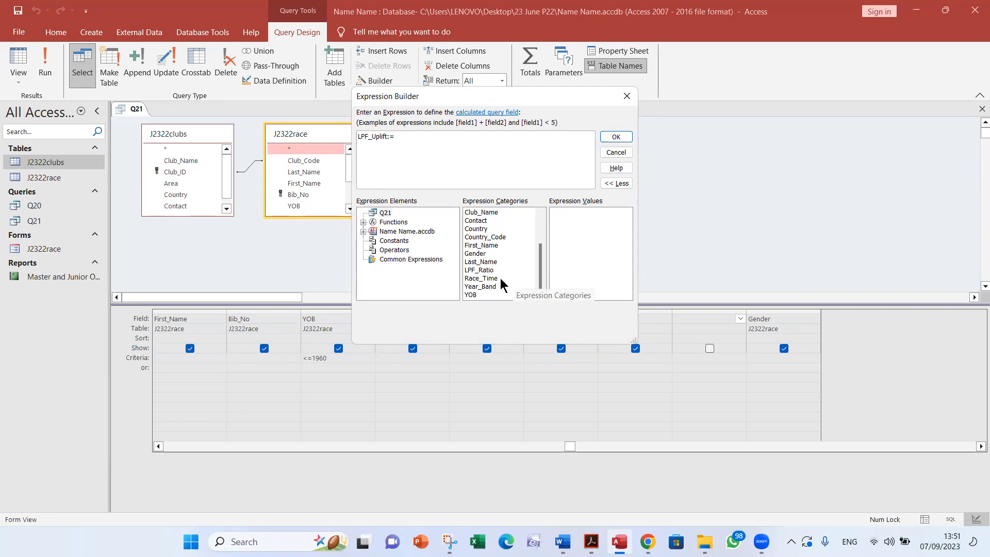
pyautogui.click(497, 279)
pyautogui.doubleClick(496, 279)
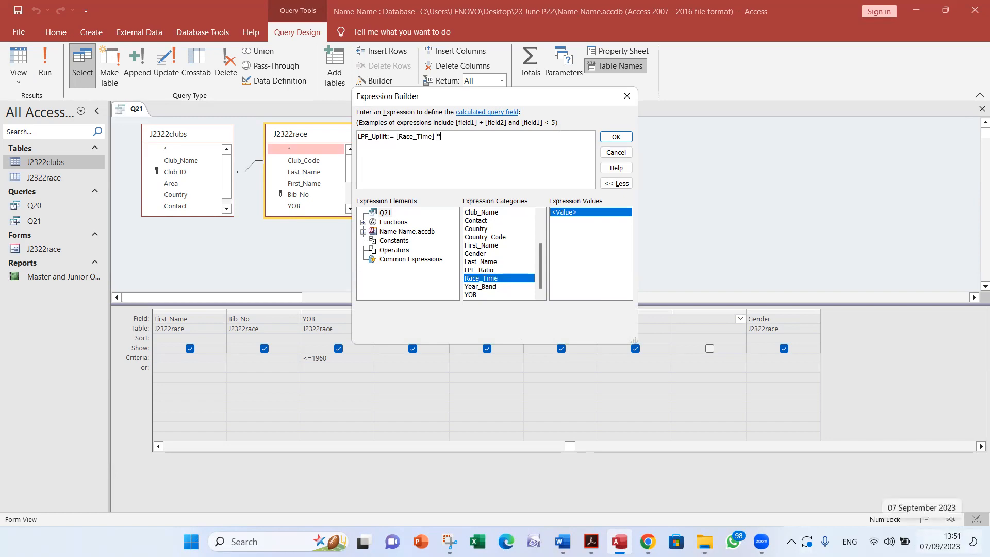
# Step: Recheck the second factor in the exam paper and complete the expression as LPF_Uplift:= [Race_Time] * [LPF_Ratio] in Access
pyautogui.hotkey('alt', 'Tab')
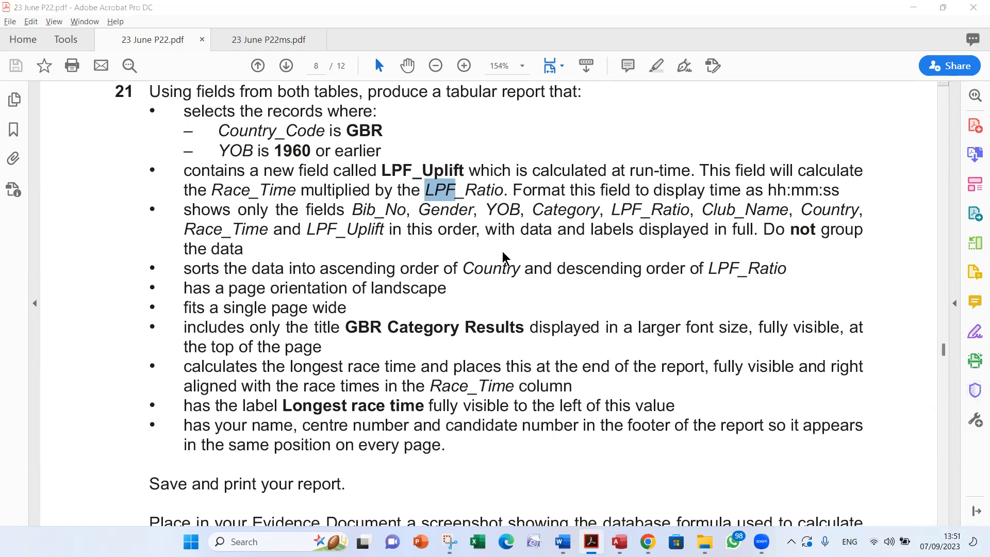
pyautogui.hotkey('alt', 'Tab')
pyautogui.scroll(2, 505, 264)
pyautogui.scroll(-1, 505, 264)
pyautogui.scroll(-1, 506, 264)
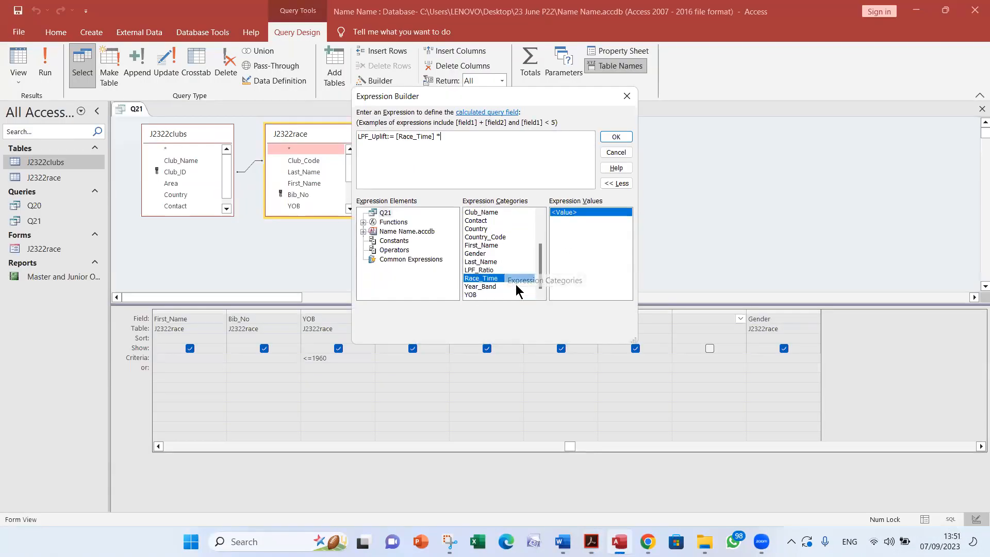
pyautogui.click(501, 270)
pyautogui.doubleClick(501, 269)
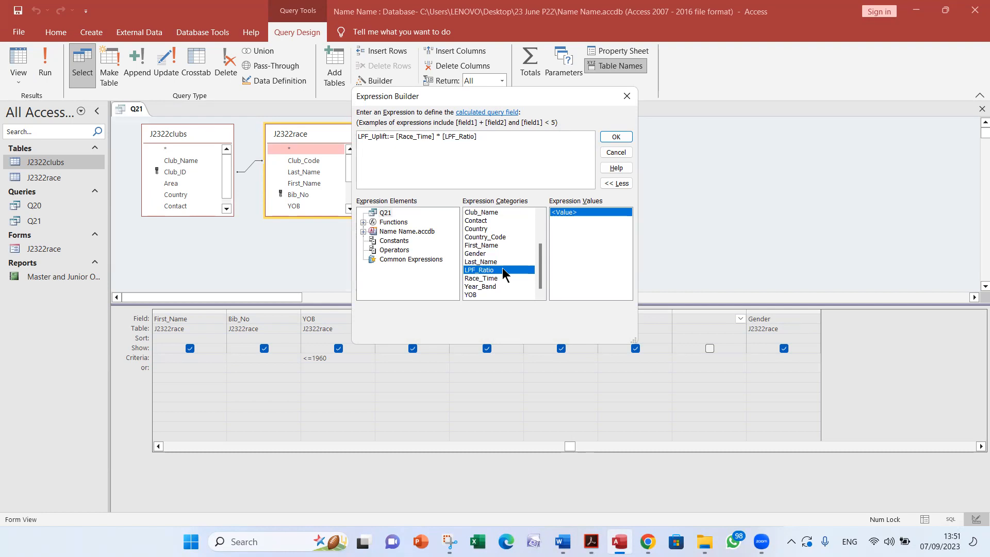
pyautogui.click(616, 136)
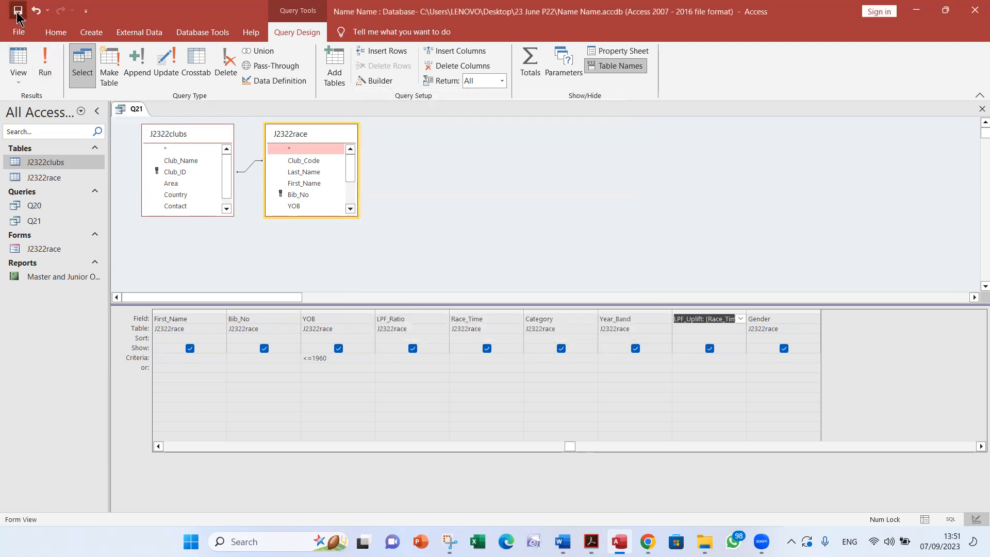
# Step: Save and run Q21, and widen the LPF_Uplift column to show its values in full
pyautogui.click(18, 10)
pyautogui.click(45, 66)
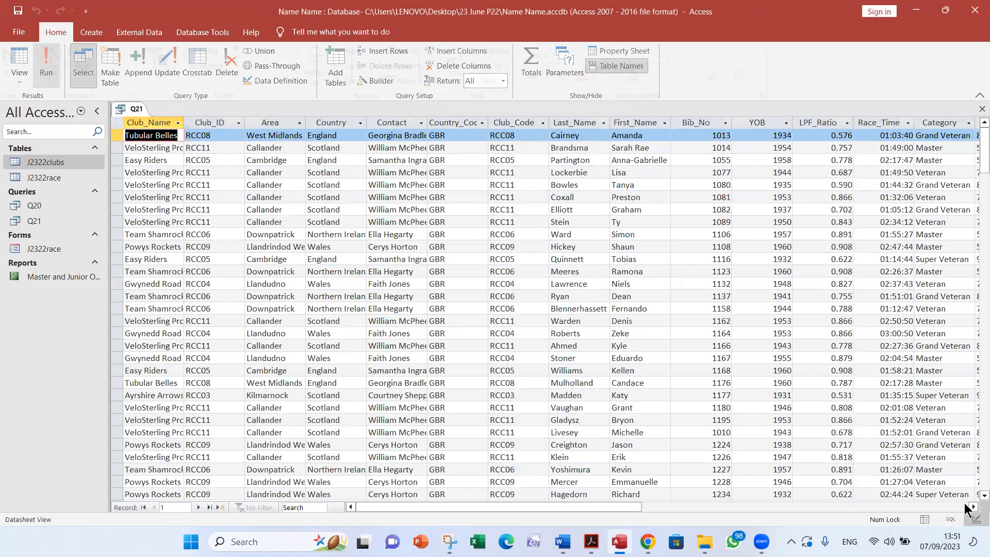
pyautogui.click(971, 507)
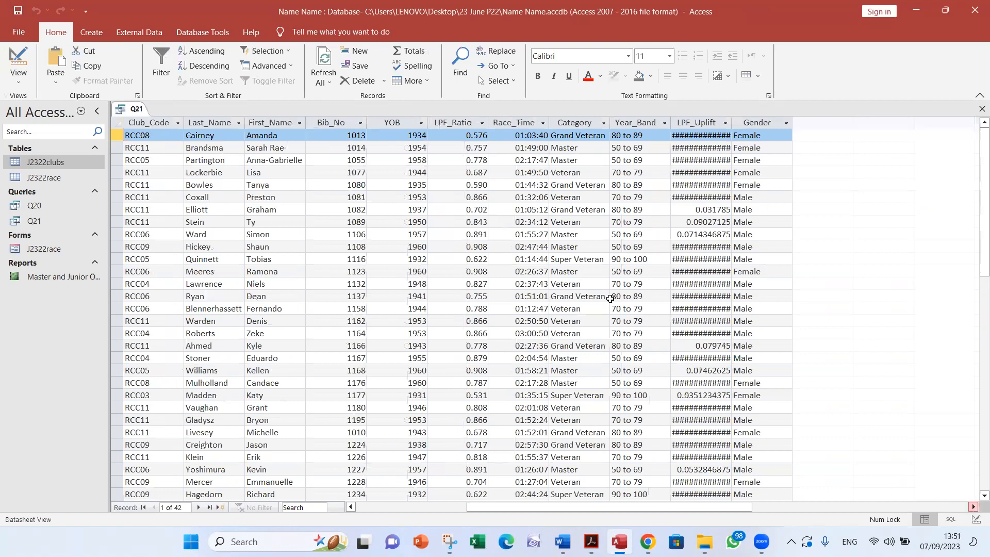
pyautogui.hscroll(2, 609, 298)
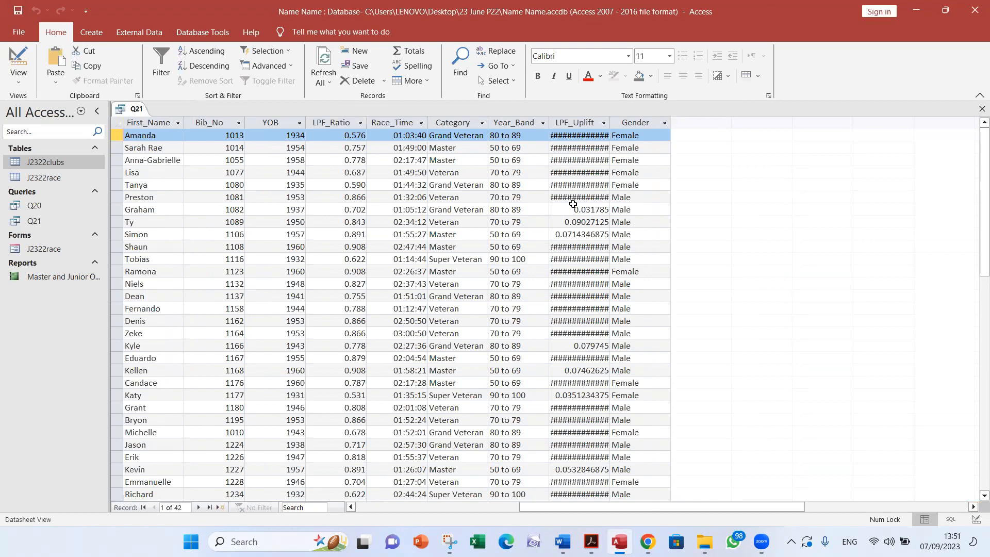
pyautogui.moveTo(612, 124); pyautogui.dragTo(648, 118)
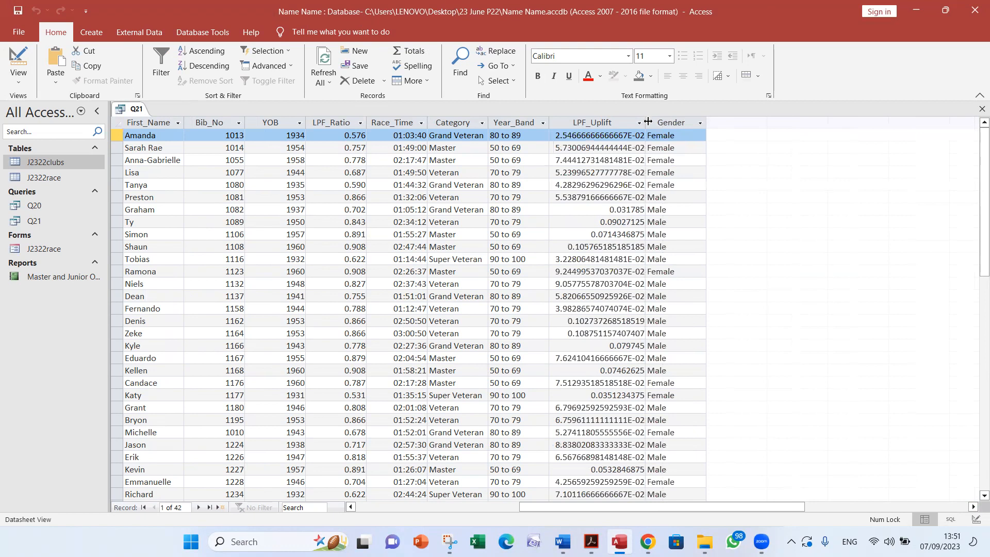
pyautogui.moveTo(645, 123); pyautogui.dragTo(672, 123)
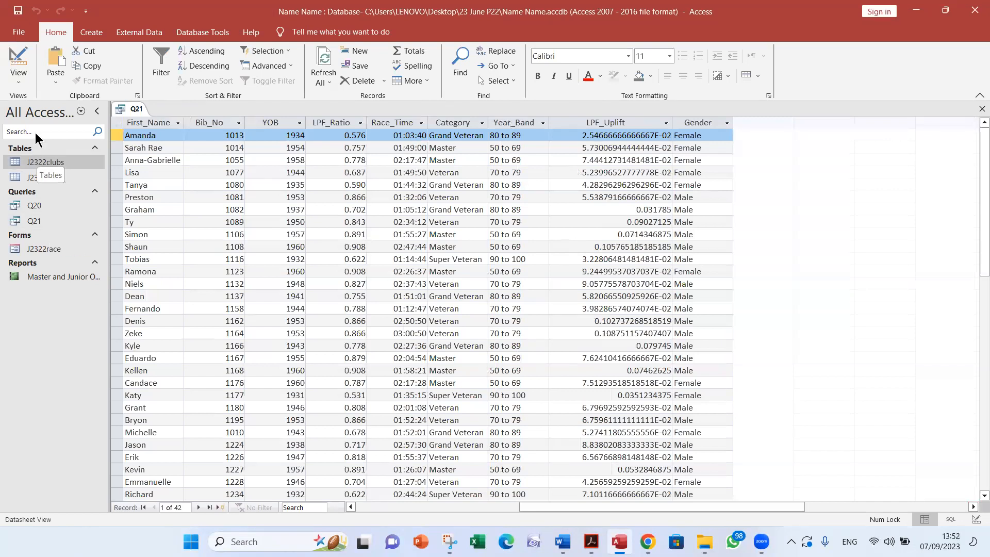
# Step: Return to Q21's design view and set the LPF_Uplift field's Format property to hh:mm:ss
pyautogui.click(19, 60)
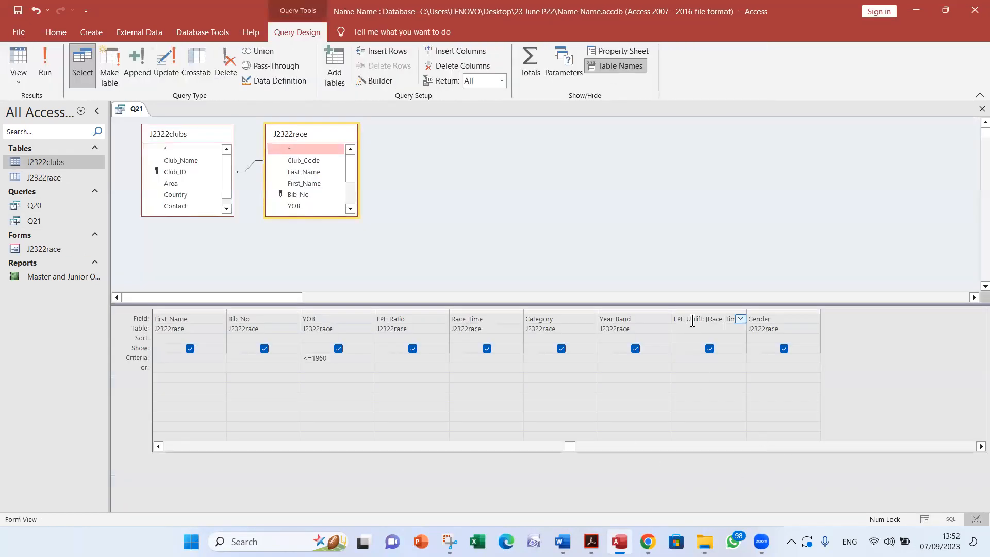
pyautogui.click(692, 318)
pyautogui.rightClick(704, 314)
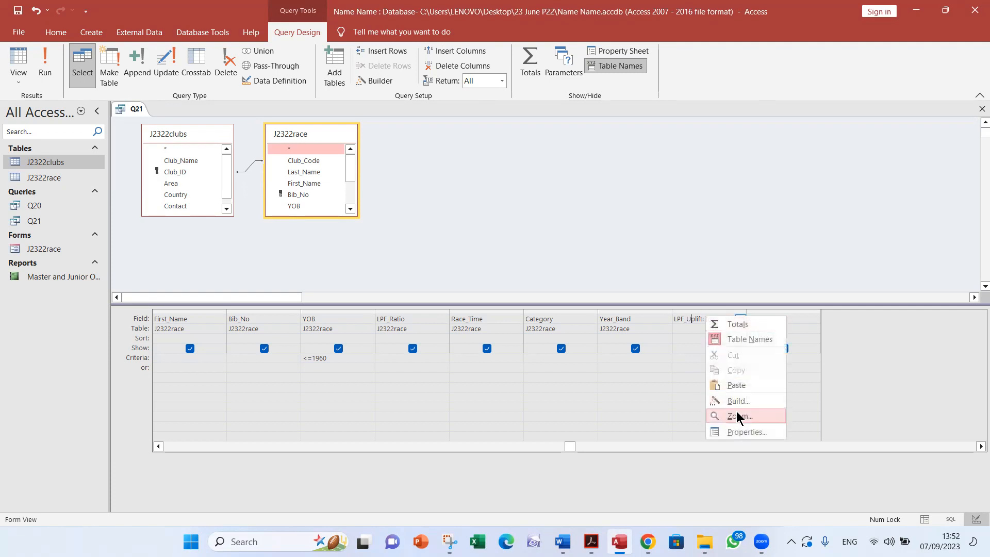
pyautogui.click(739, 431)
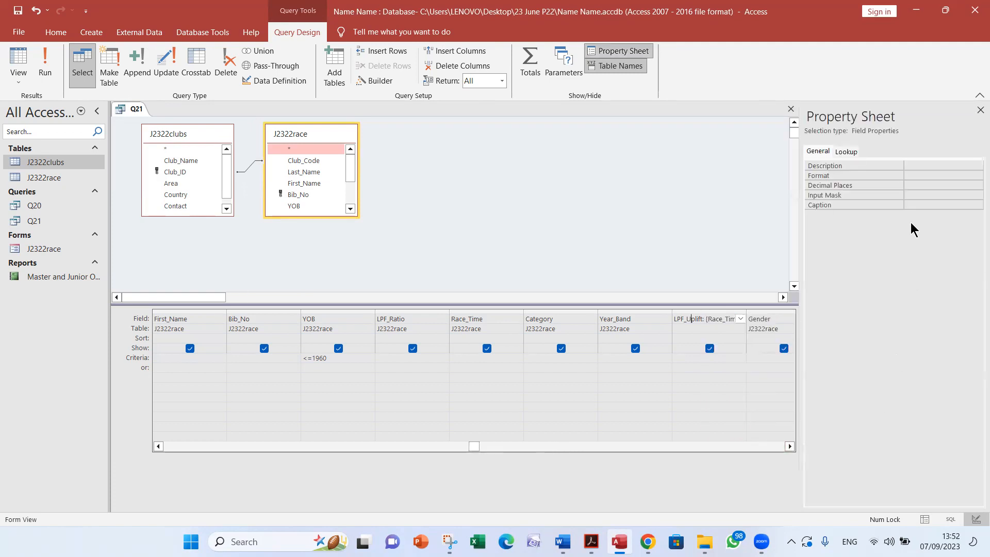
pyautogui.click(971, 174)
pyautogui.click(977, 175)
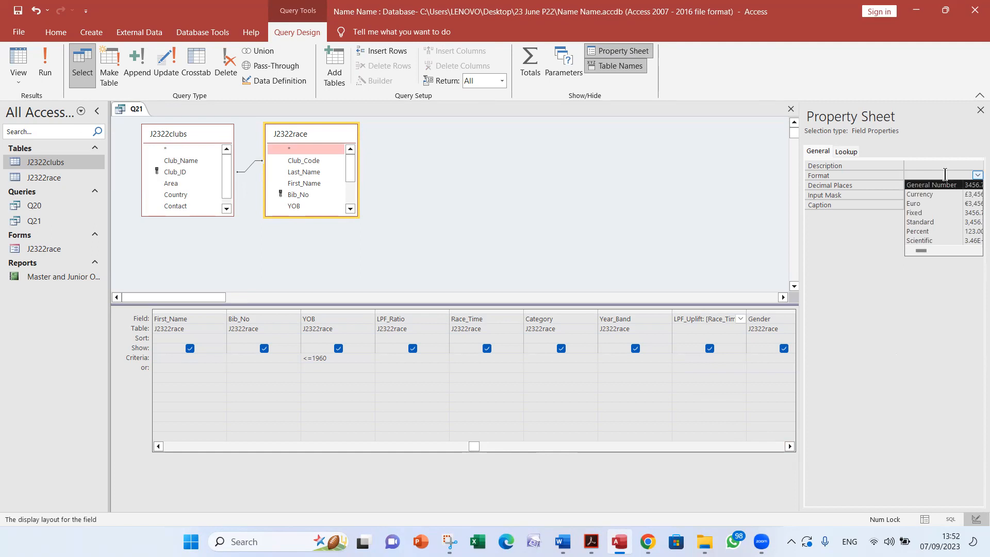
pyautogui.write('hh:mm:ss')
pyautogui.press('Return')
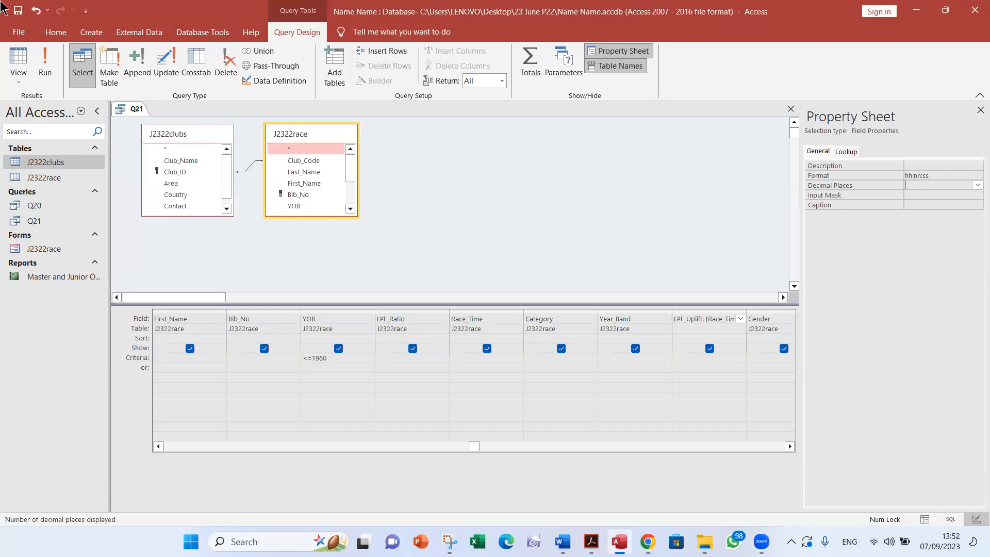
# Step: Run Q21 and check the format of the LPF_Uplift times against the exam paper in Acrobat
pyautogui.click(43, 74)
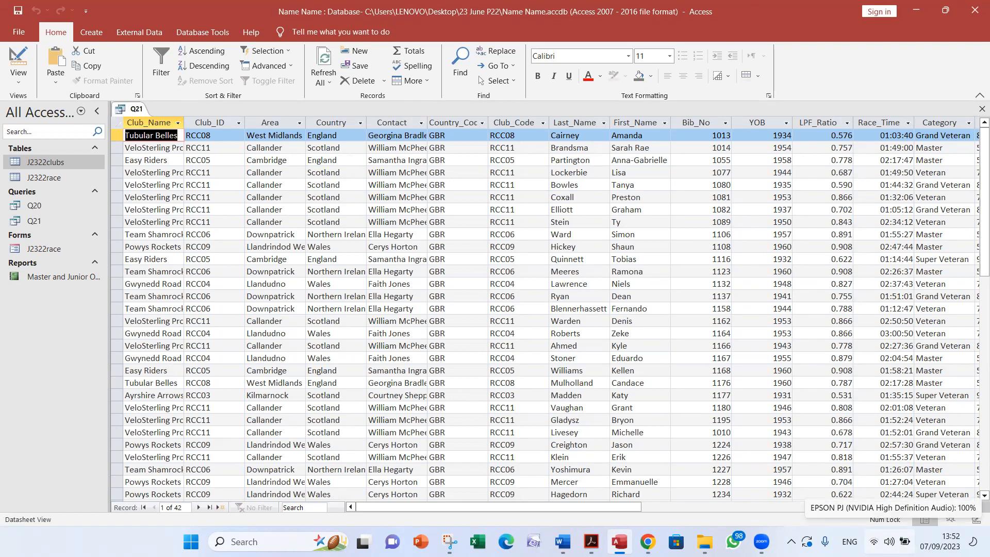
pyautogui.click(974, 507)
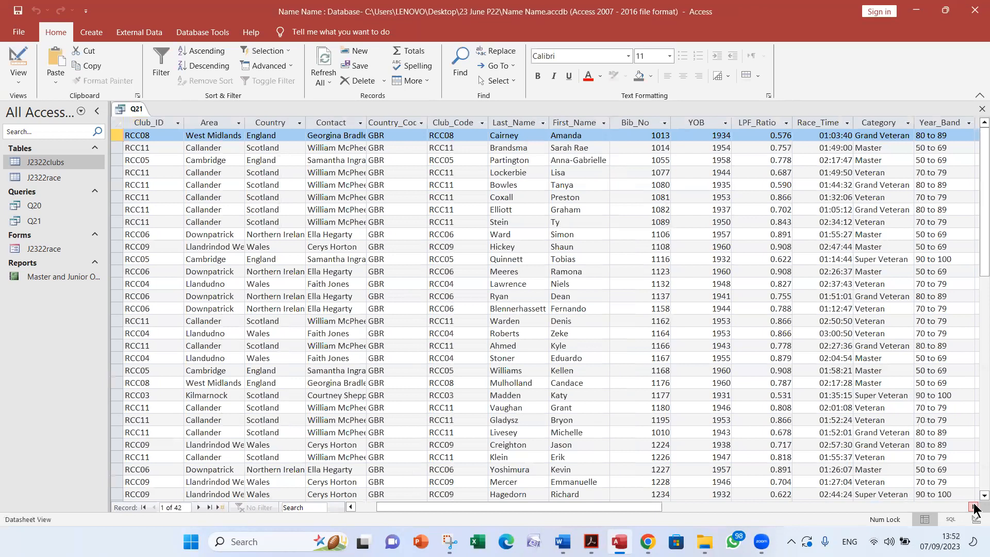
pyautogui.click(973, 506)
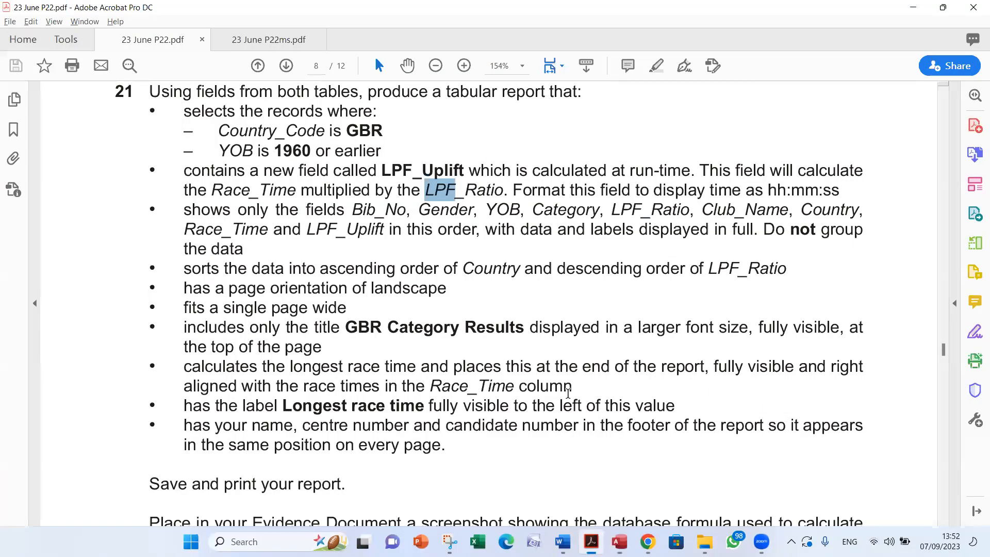
pyautogui.hotkey('alt', 'Tab')
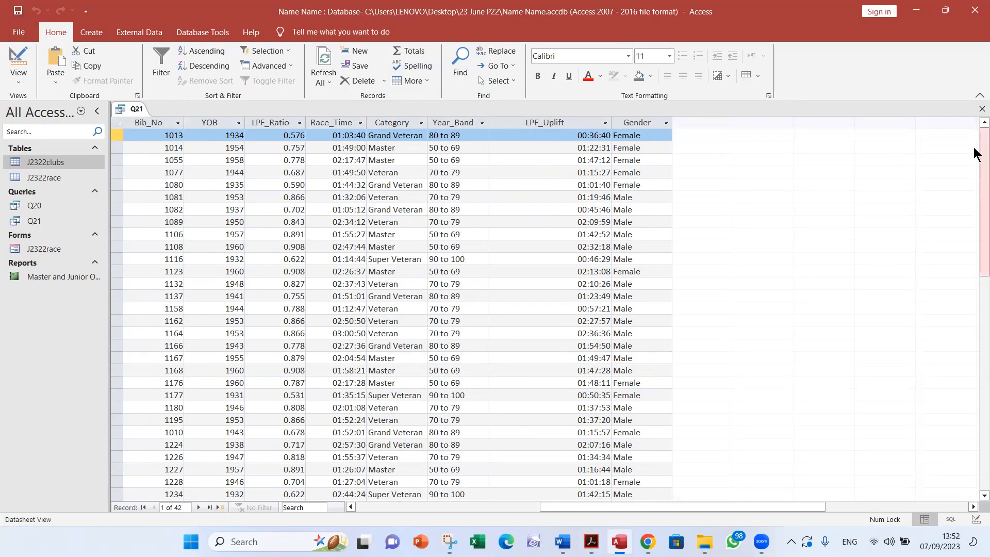
# Step: Close query Q21 and start the Report Wizard with Q21 as the data source
pyautogui.click(977, 110)
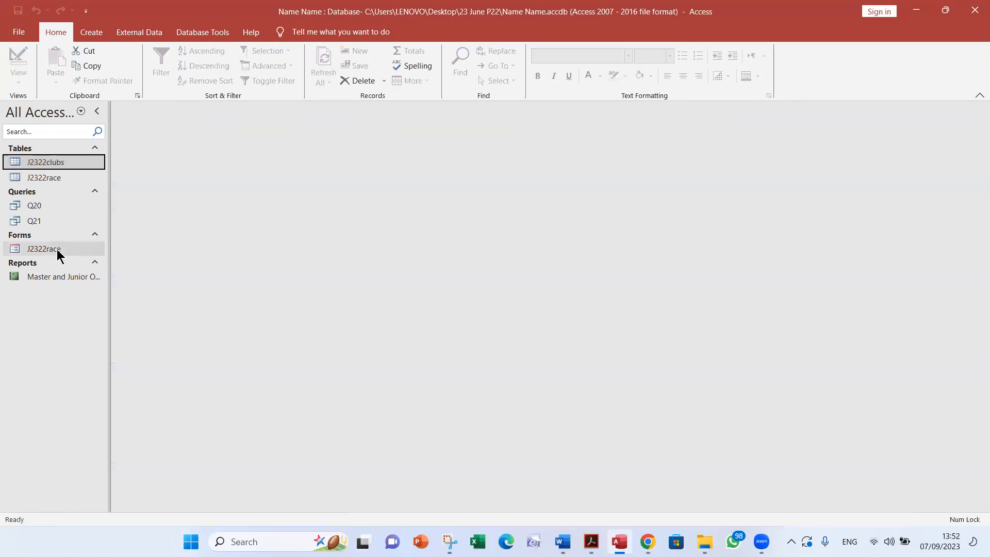
pyautogui.click(49, 220)
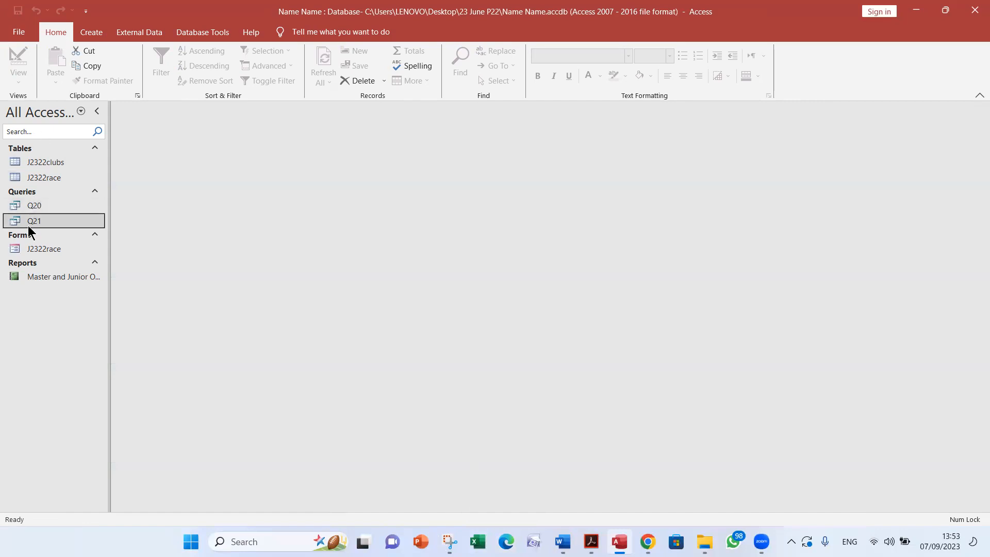
pyautogui.click(91, 33)
pyautogui.click(517, 58)
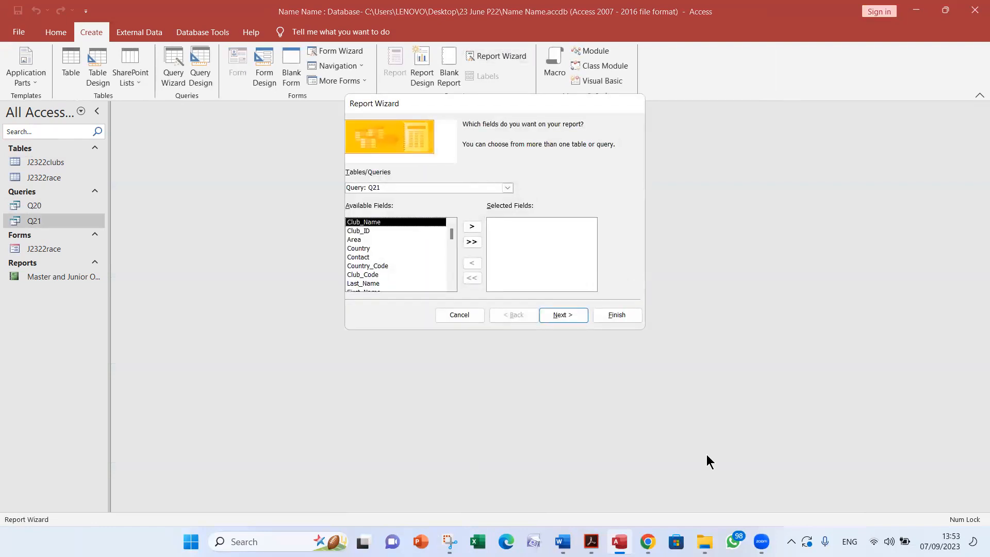
# Step: Check question 21's field list in the exam paper and add Bib_No as the report's first field in the Report Wizard
pyautogui.hotkey('alt', 'Tab')
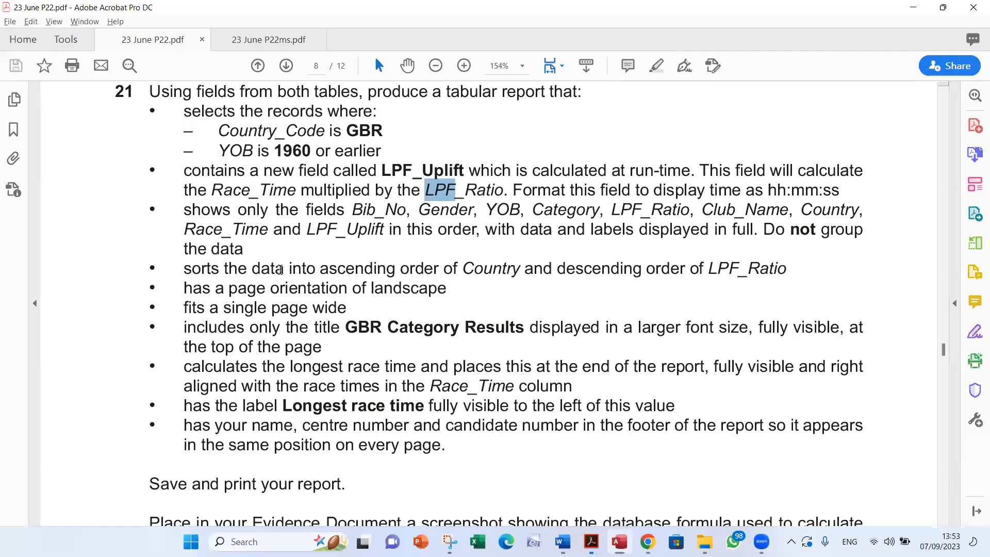
pyautogui.moveTo(350, 210); pyautogui.dragTo(398, 209)
pyautogui.hotkey('alt', 'Tab')
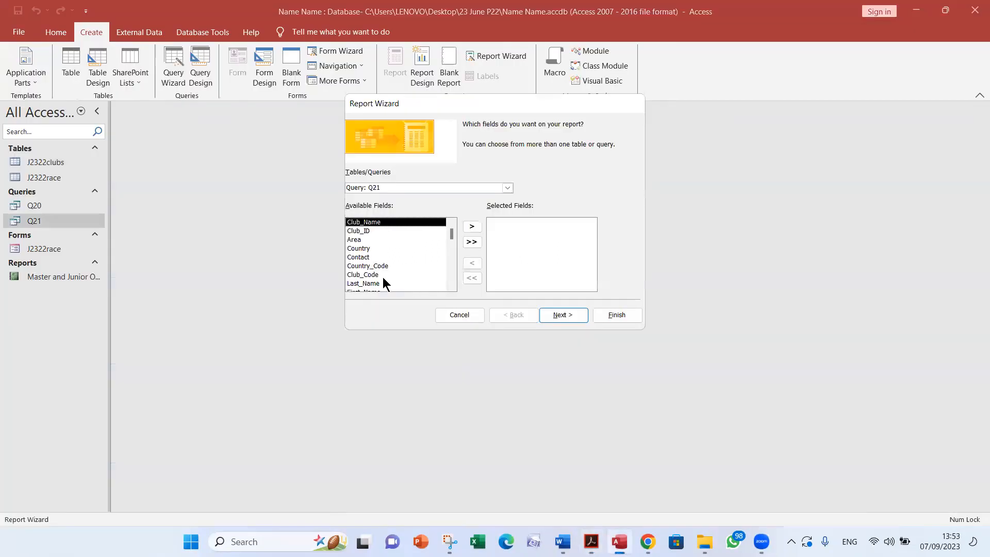
pyautogui.scroll(-3, 380, 263)
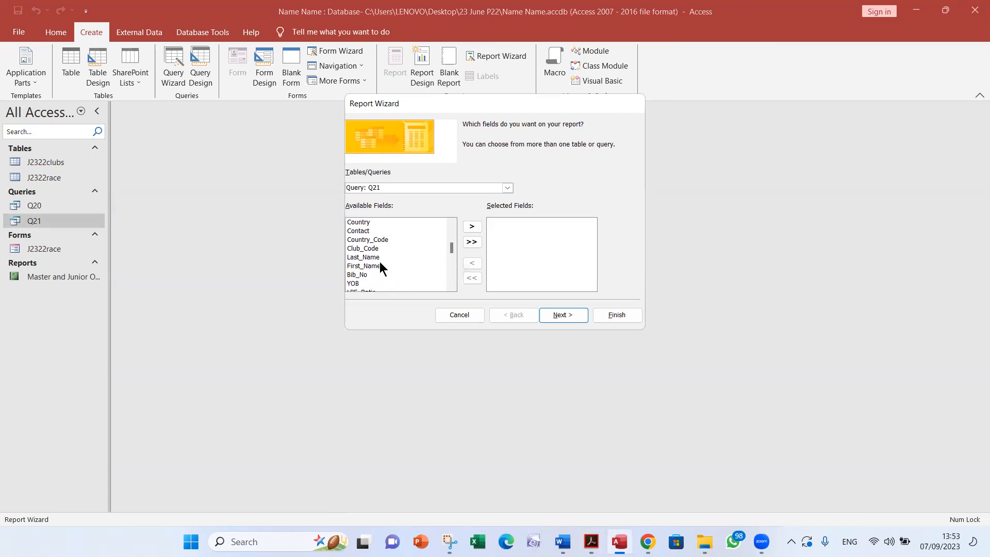
pyautogui.doubleClick(366, 273)
# Step: Check the next required fields in the exam paper and add Gender and YOB to the report's selected fields
pyautogui.hotkey('alt', 'Tab')
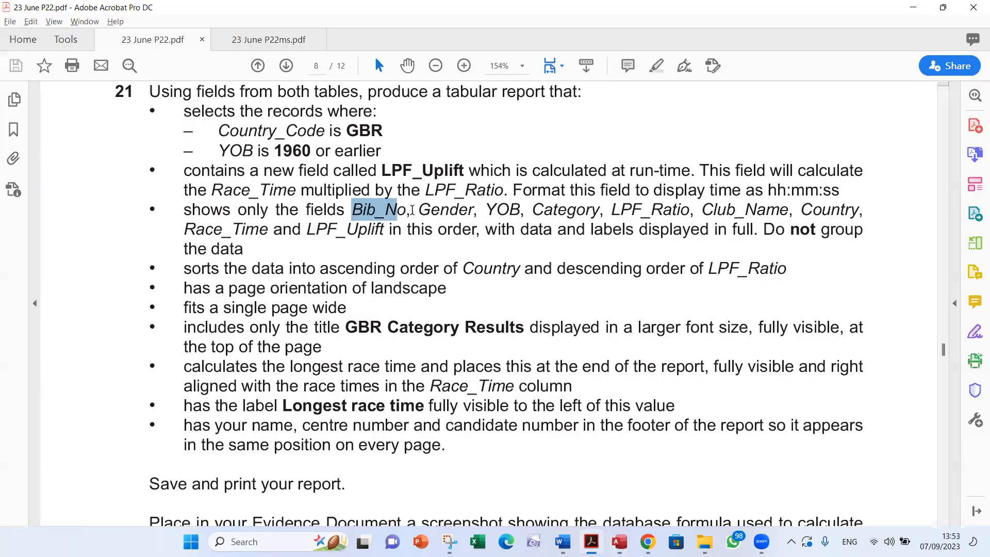
pyautogui.click(418, 208)
pyautogui.doubleClick(418, 208)
pyautogui.hotkey('alt', 'Tab')
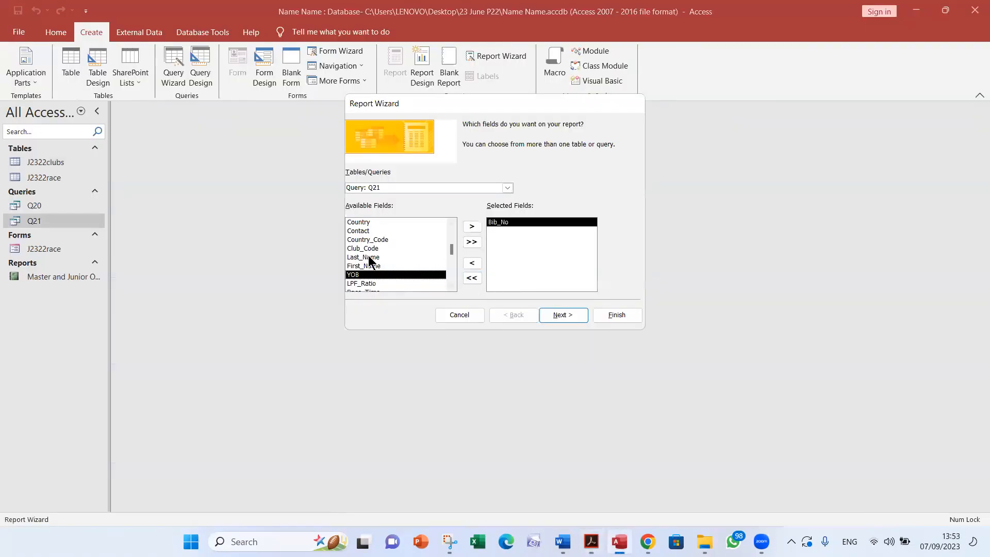
pyautogui.scroll(-5, 374, 257)
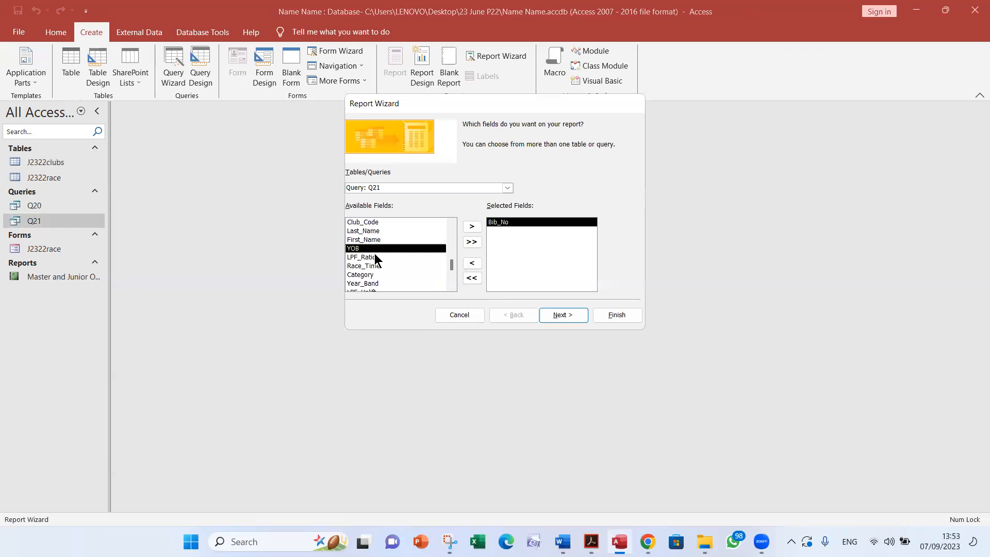
pyautogui.doubleClick(384, 283)
pyautogui.doubleClick(378, 239)
# Step: Following the order in the exam paper, add Category and LPF_Ratio to the report's selected fields
pyautogui.hotkey('alt', 'Tab')
pyautogui.moveTo(558, 207); pyautogui.dragTo(689, 210)
pyautogui.hotkey('alt', 'Tab')
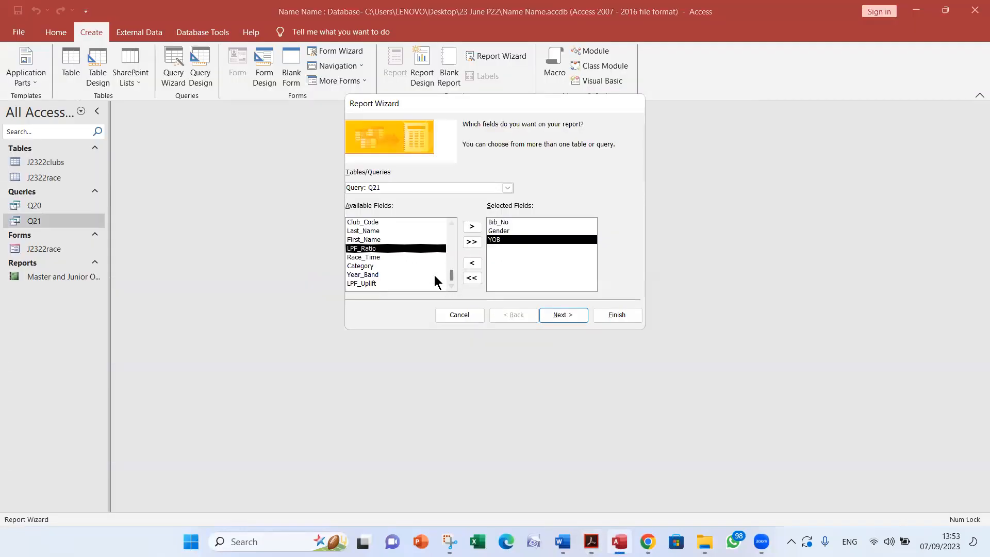
pyautogui.doubleClick(388, 266)
pyautogui.scroll(1, 387, 262)
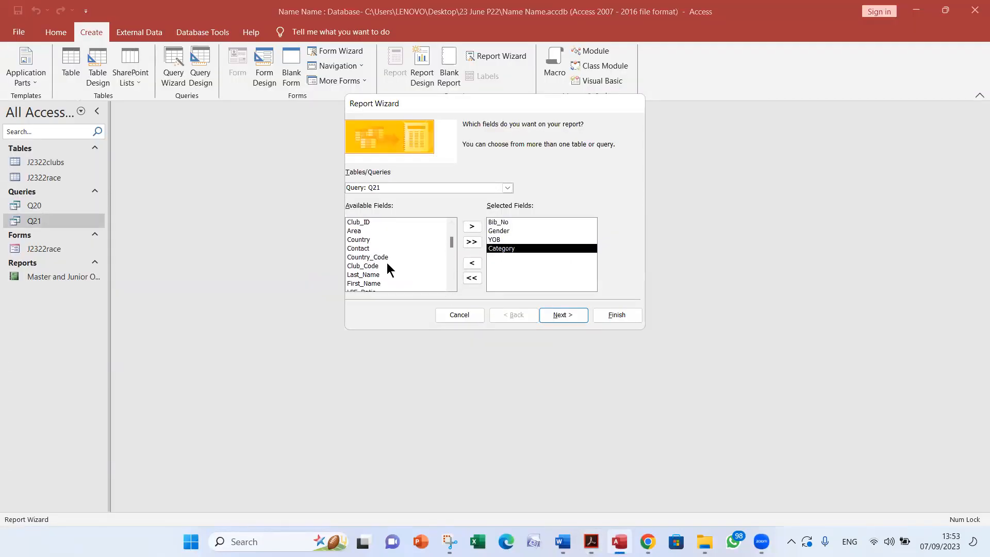
pyautogui.doubleClick(381, 274)
# Step: Following the exam paper's field list, add Club_Name and Country after LPF_Ratio in the report's selected fields
pyautogui.hotkey('alt', 'Tab')
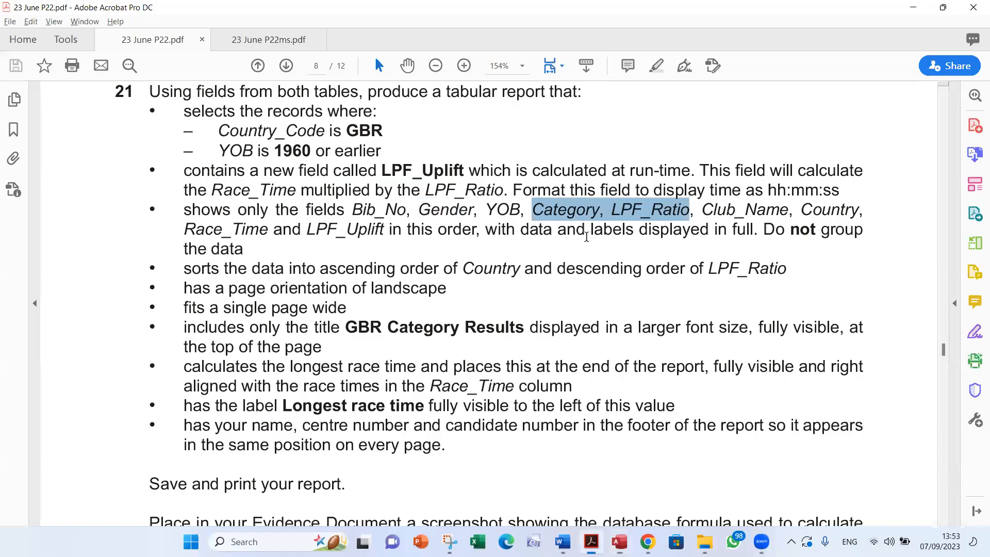
pyautogui.moveTo(699, 218); pyautogui.dragTo(827, 216)
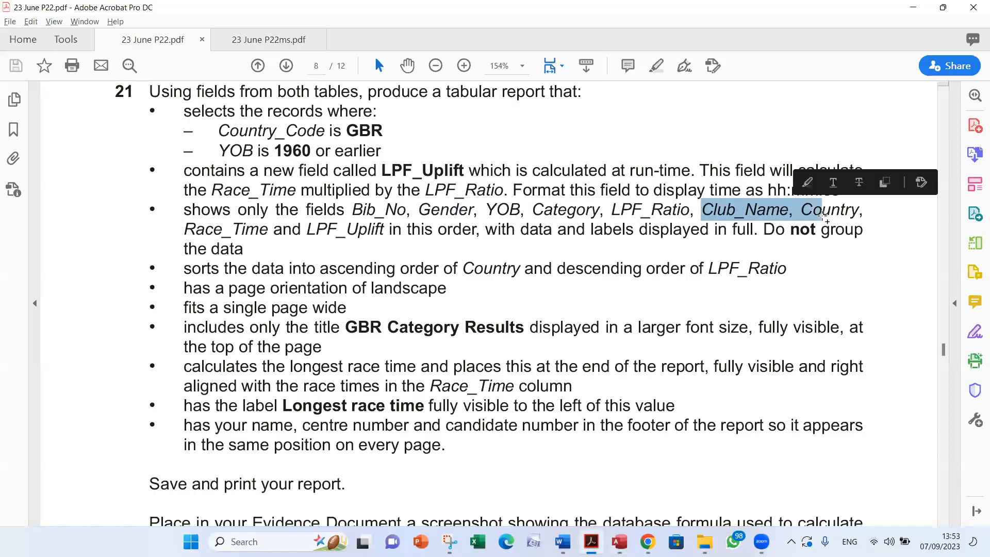
pyautogui.hotkey('alt', 'Tab')
pyautogui.scroll(-1, 421, 235)
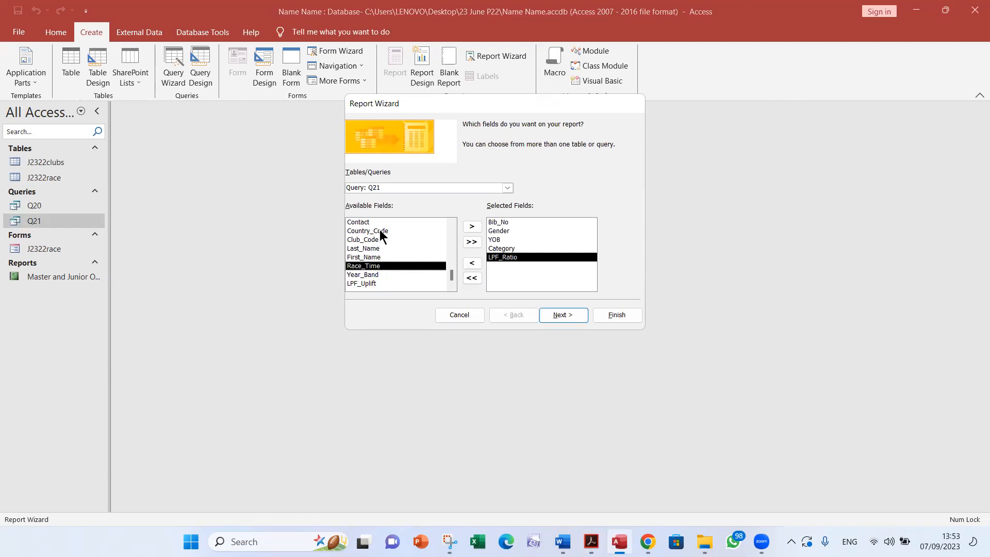
pyautogui.scroll(4, 379, 244)
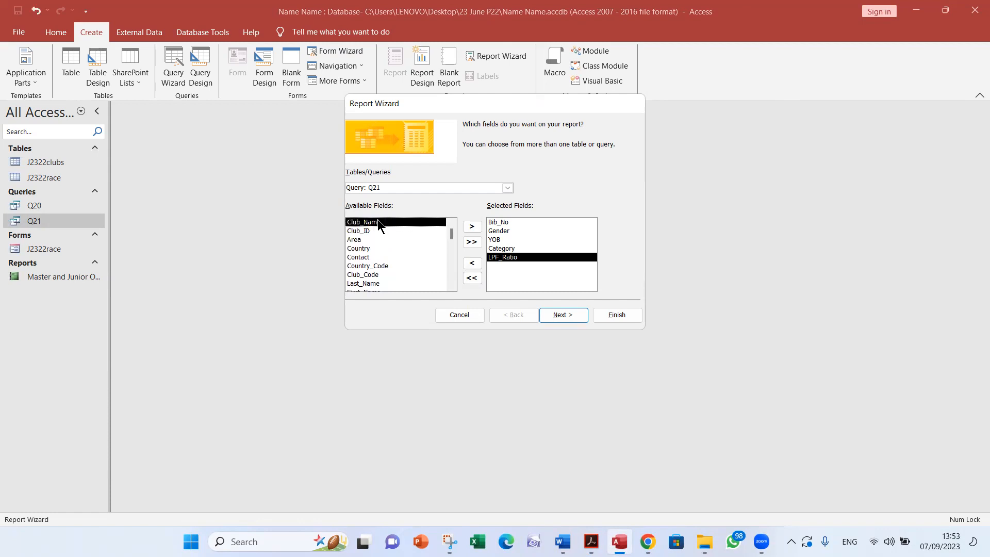
pyautogui.doubleClick(377, 220)
pyautogui.scroll(-1, 382, 246)
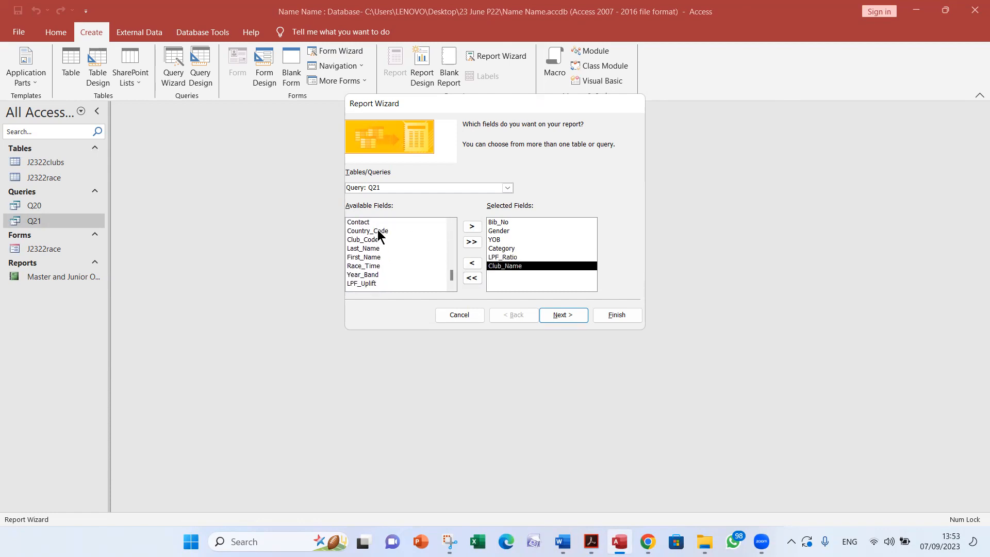
pyautogui.scroll(3, 381, 265)
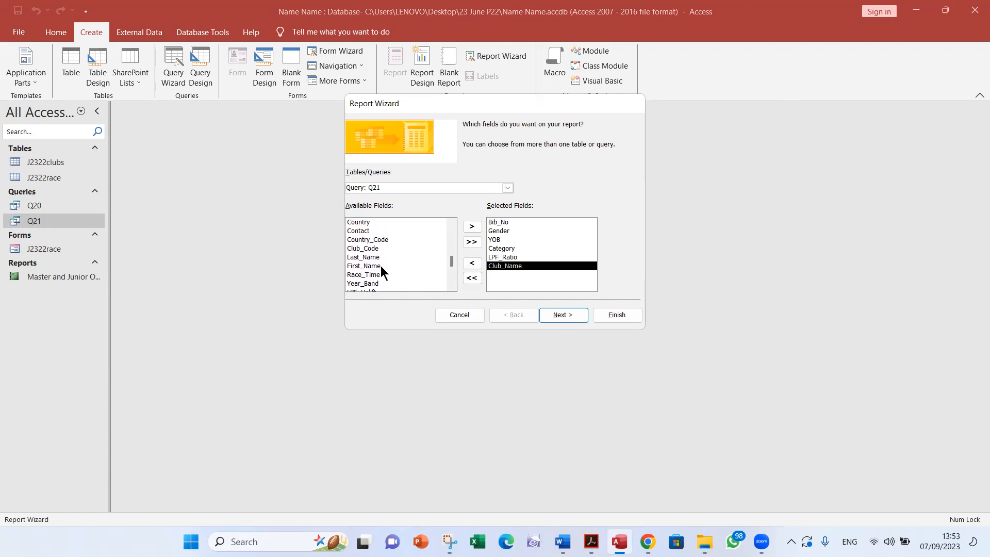
pyautogui.doubleClick(370, 239)
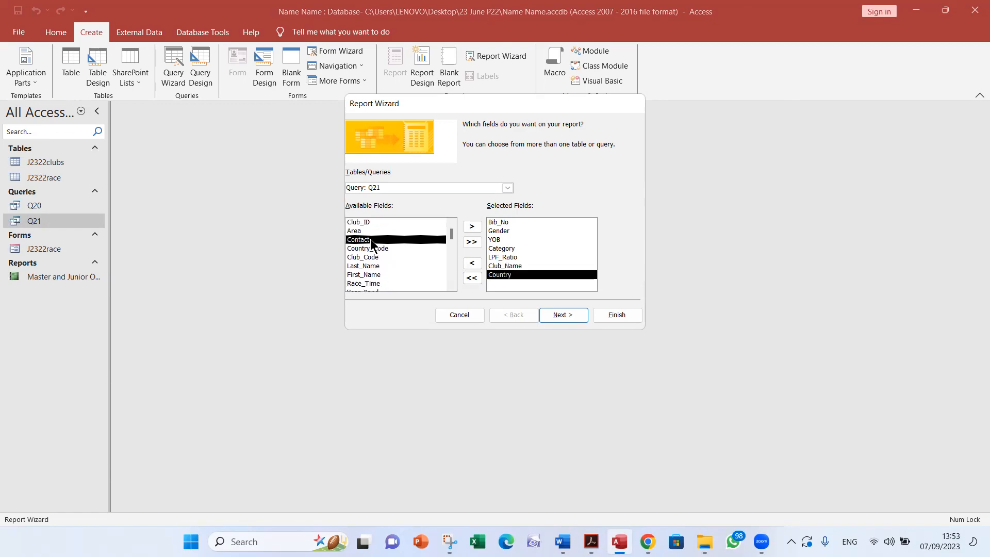
# Step: Check the last two required fields in the exam paper and add Race_Time and LPF_Uplift to the report
pyautogui.hotkey('alt', 'Tab')
pyautogui.moveTo(193, 231); pyautogui.dragTo(384, 231)
pyautogui.hotkey('alt', 'Tab')
pyautogui.scroll(-1, 361, 283)
pyautogui.doubleClick(376, 267)
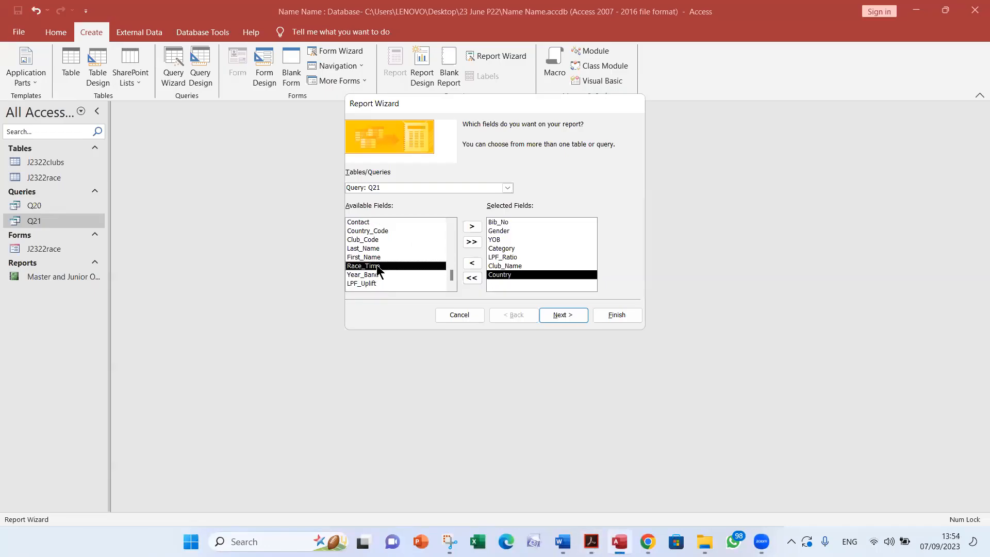
pyautogui.click(375, 284)
pyautogui.doubleClick(374, 283)
# Step: Check the grouping instruction in the exam paper, keep the view by J2322race, and continue the wizard without grouping levels or sort fields
pyautogui.hotkey('alt', 'Tab')
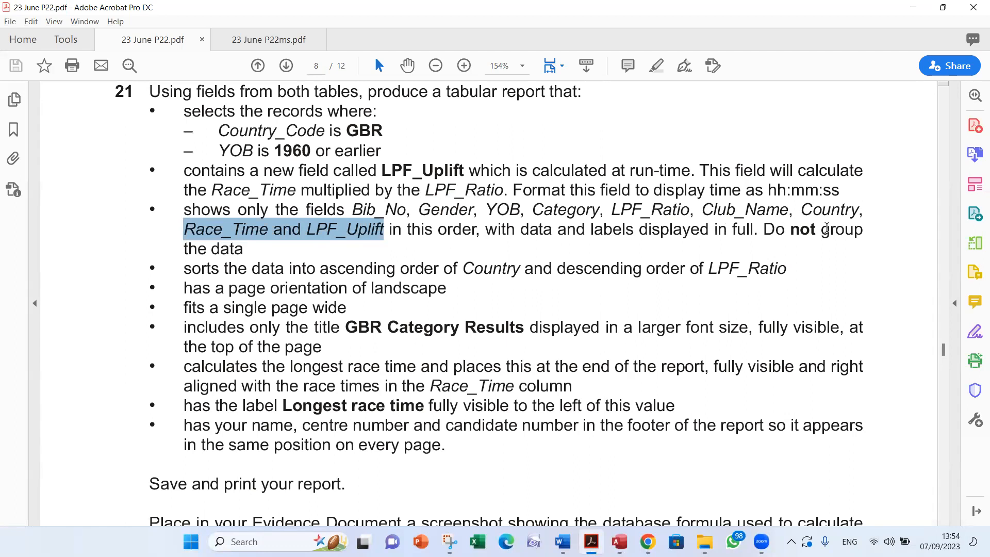
pyautogui.hotkey('alt', 'Tab')
pyautogui.click(577, 316)
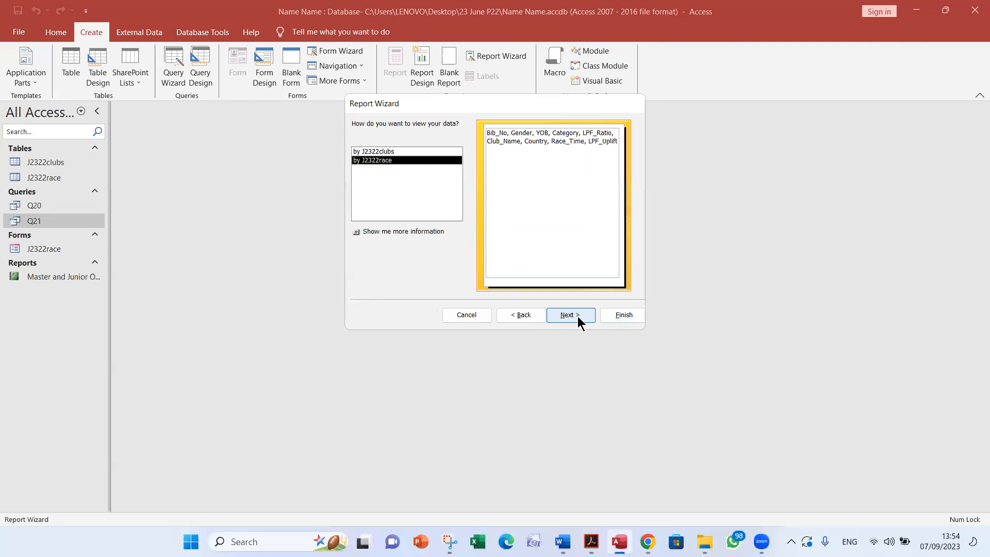
pyautogui.click(570, 314)
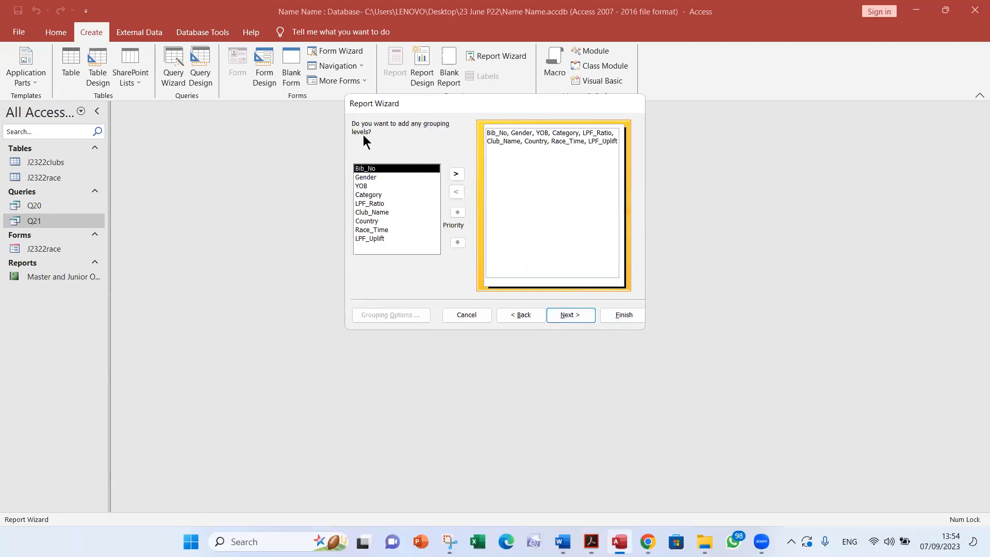
pyautogui.click(567, 315)
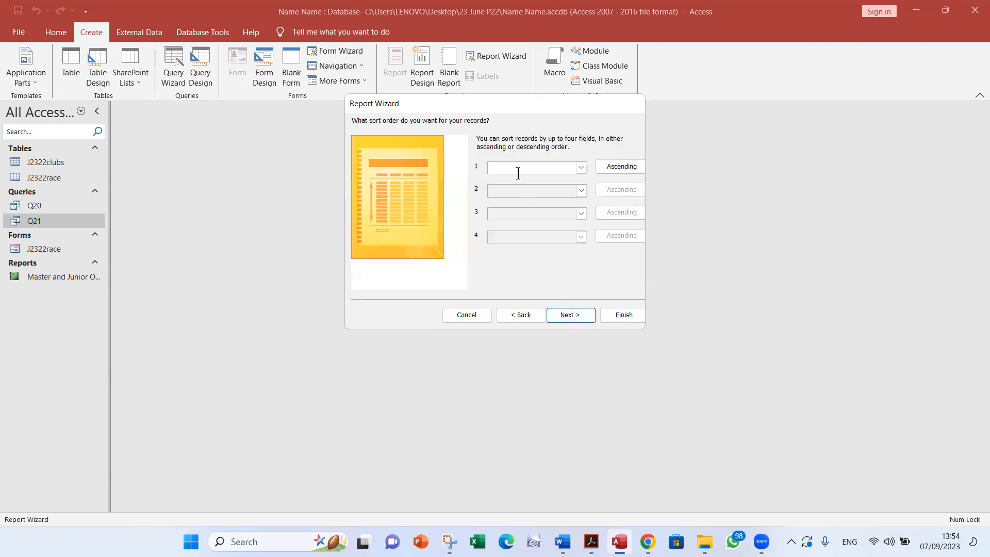
pyautogui.click(569, 315)
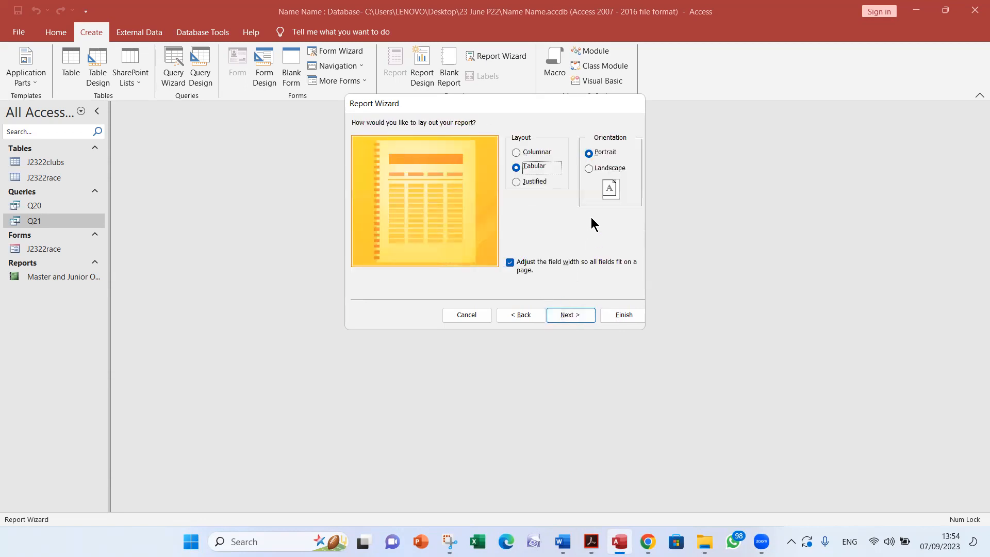
# Step: Check the required orientation in the exam paper and set the report to landscape, keeping the tabular layout
pyautogui.hotkey('alt', 'Tab')
pyautogui.doubleClick(392, 287)
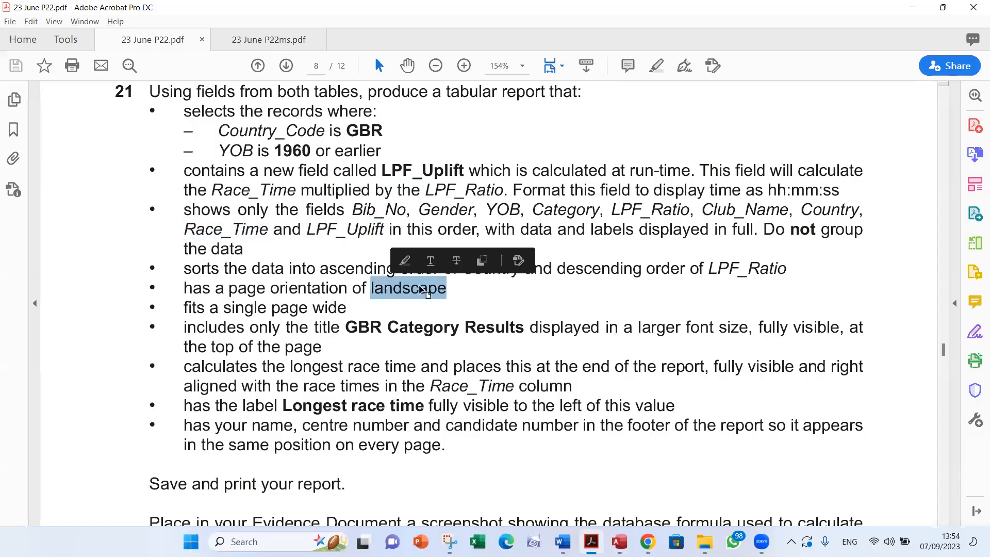
pyautogui.hotkey('alt', 'Tab')
pyautogui.click(608, 168)
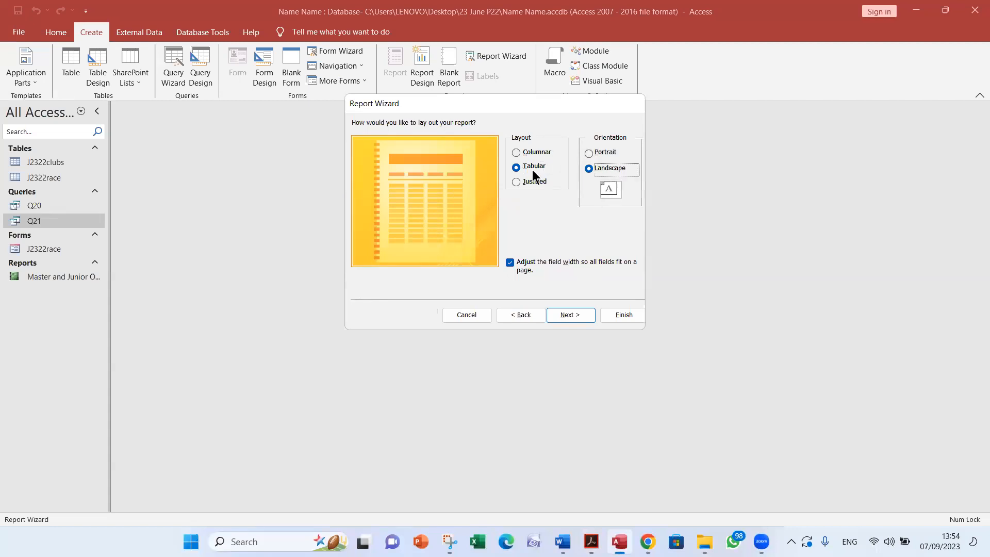
pyautogui.click(566, 314)
# Step: Copy the title GBR Category Results from the exam paper, use it as the report title, and finish the wizard with the report preview
pyautogui.hotkey('alt', 'Tab')
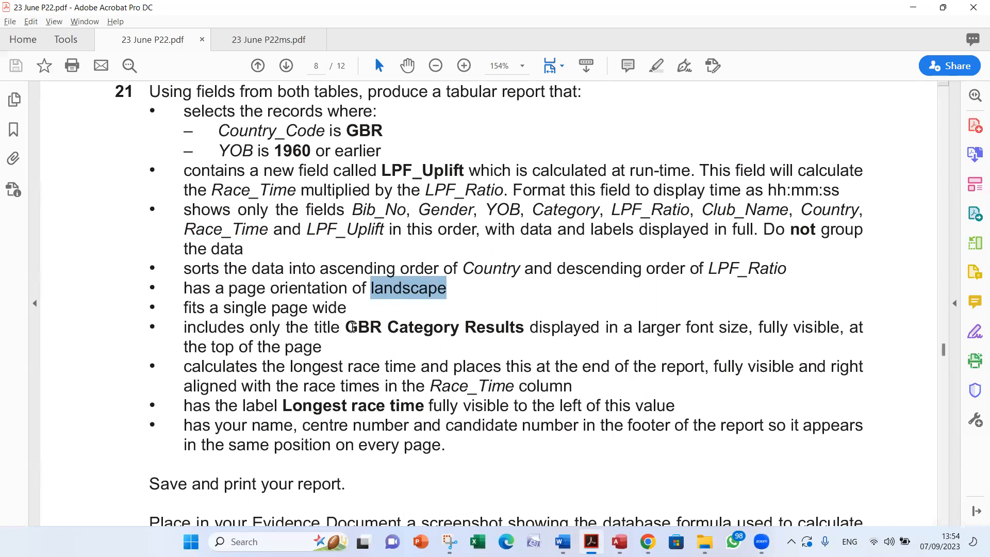
pyautogui.doubleClick(440, 326)
pyautogui.hotkey('ctrl', 'c')
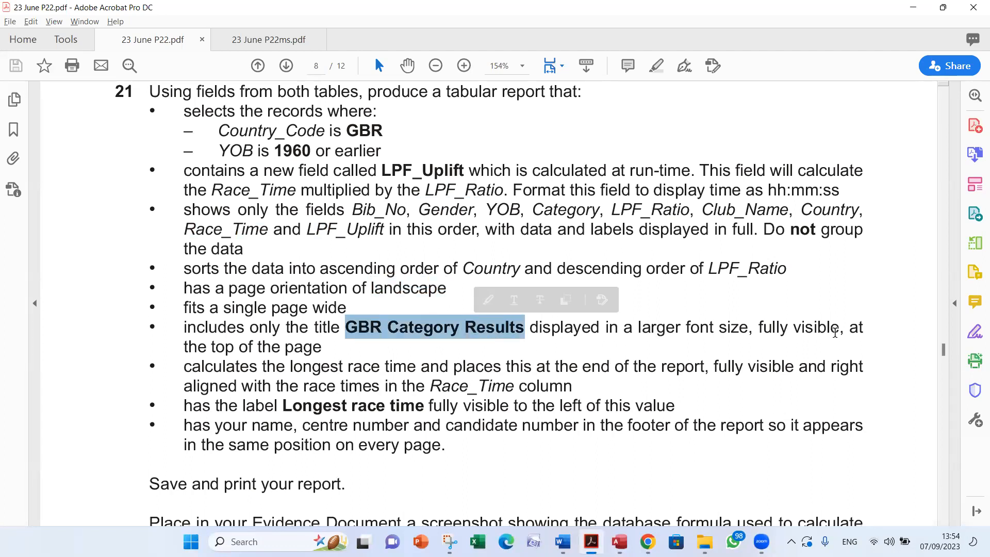
pyautogui.hotkey('alt', 'Tab')
pyautogui.moveTo(495, 135); pyautogui.dragTo(423, 131)
pyautogui.hotkey('ctrl', 'v')
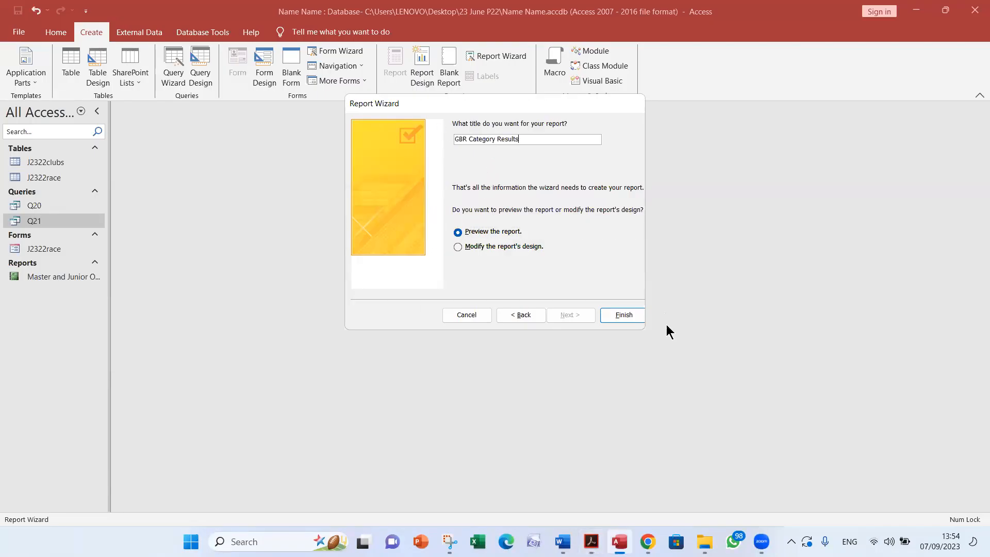
pyautogui.hotkey('alt', 'Tab')
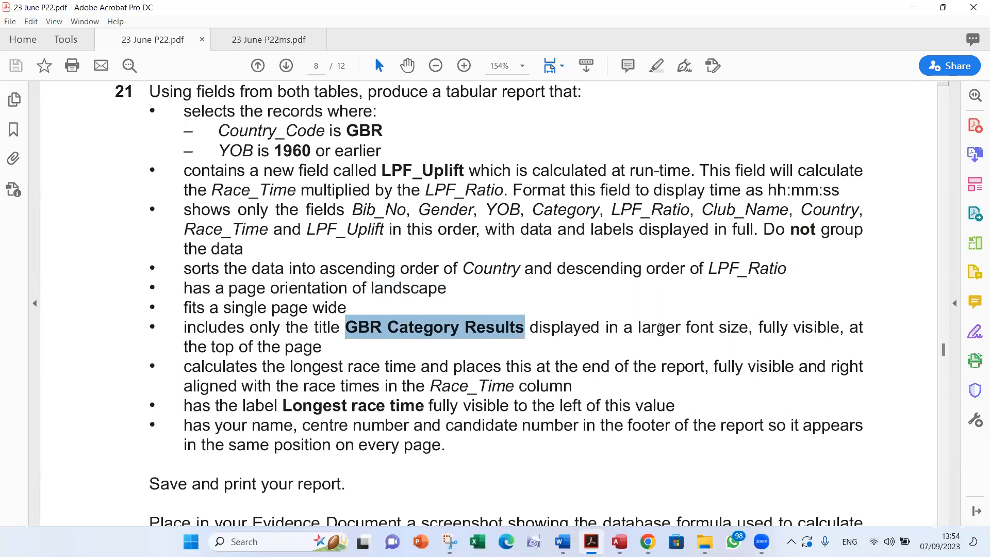
pyautogui.hotkey('alt', 'Tab')
pyautogui.click(628, 317)
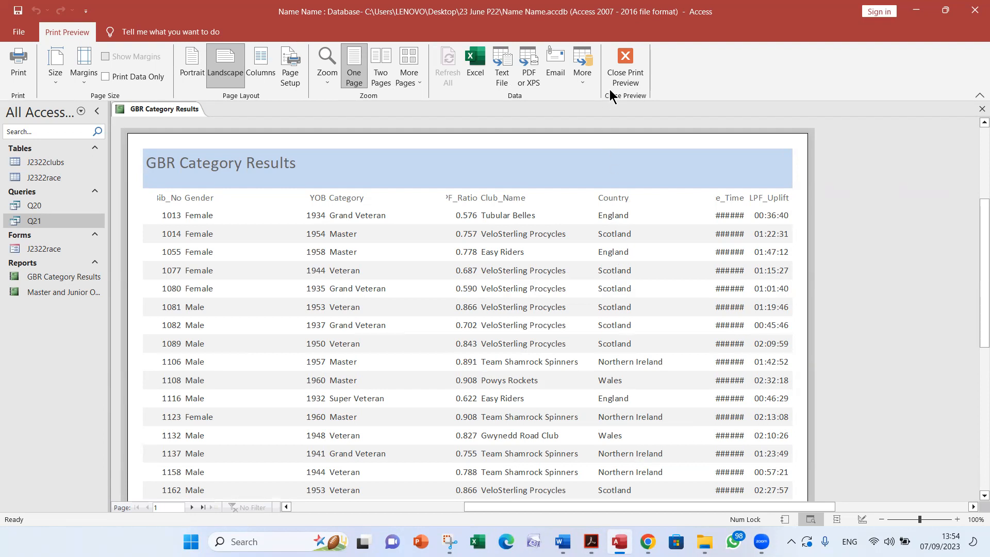
# Step: Close the print preview, open the report in Layout View, and widen the Bib_No column so its label shows in full
pyautogui.click(626, 79)
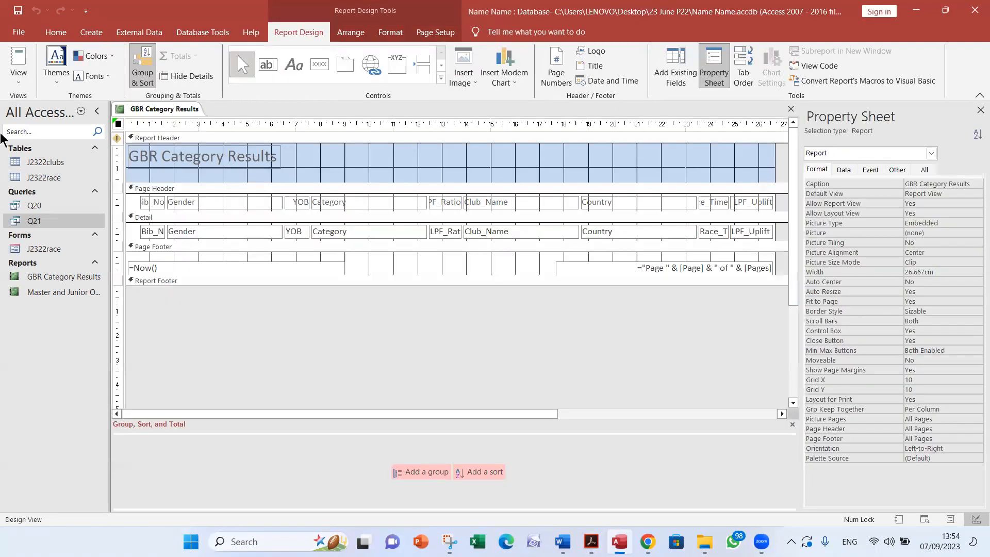
pyautogui.click(20, 82)
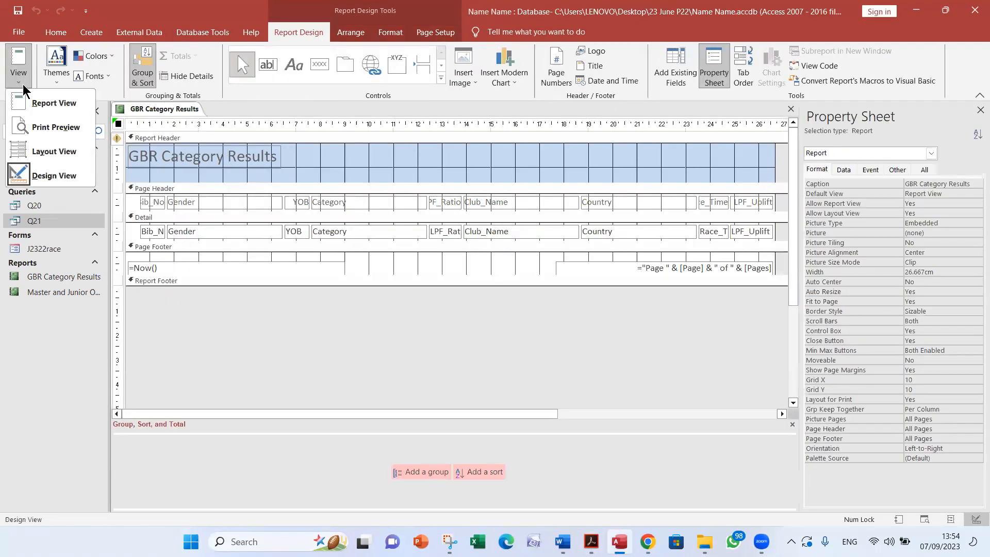
pyautogui.click(41, 146)
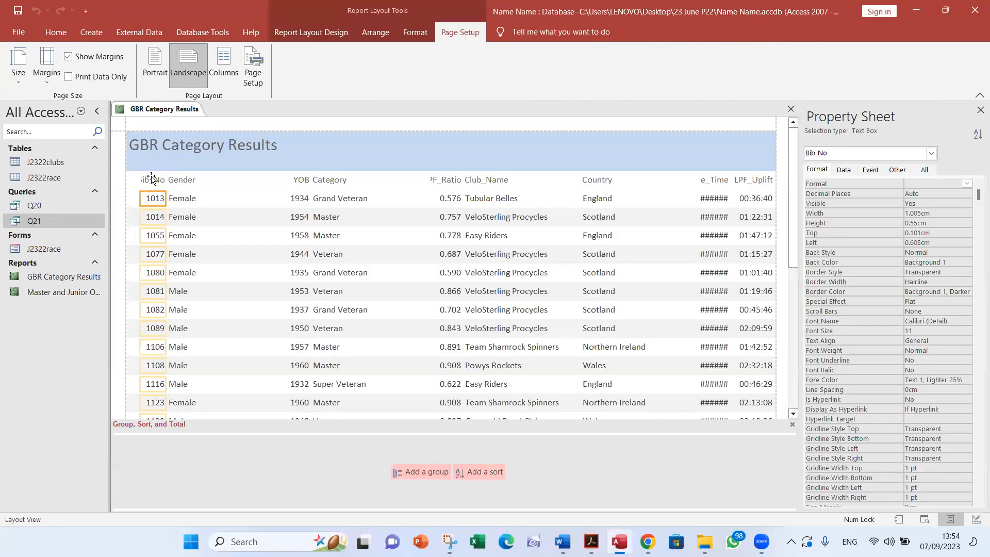
pyautogui.click(150, 179)
pyautogui.keyDown('shift'); pyautogui.click(150, 201); pyautogui.keyUp('shift')
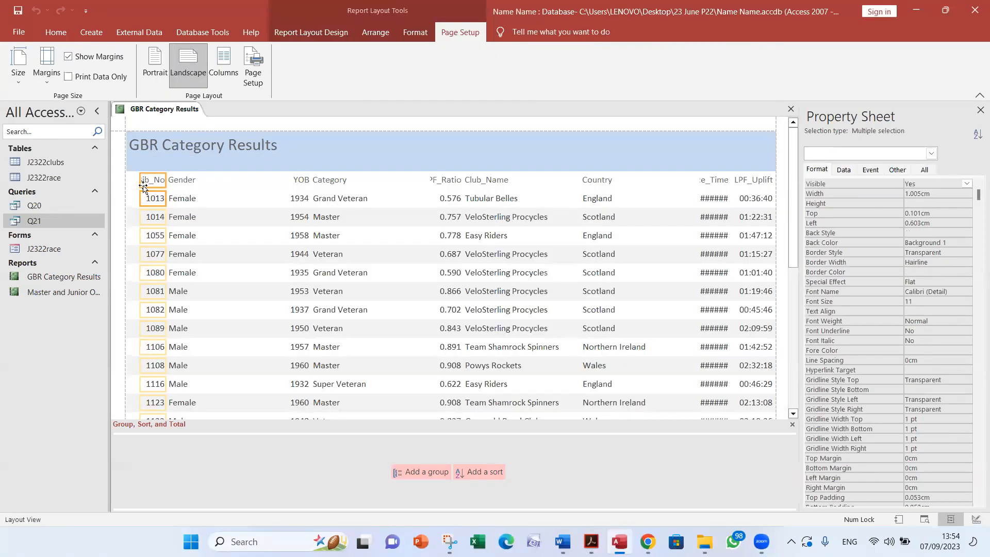
pyautogui.moveTo(140, 181); pyautogui.dragTo(175, 170)
# Step: Narrow the Gender column to fit its data and move the YOB column directly beside it
pyautogui.click(190, 168)
pyautogui.keyDown('shift'); pyautogui.click(188, 182); pyautogui.keyUp('shift')
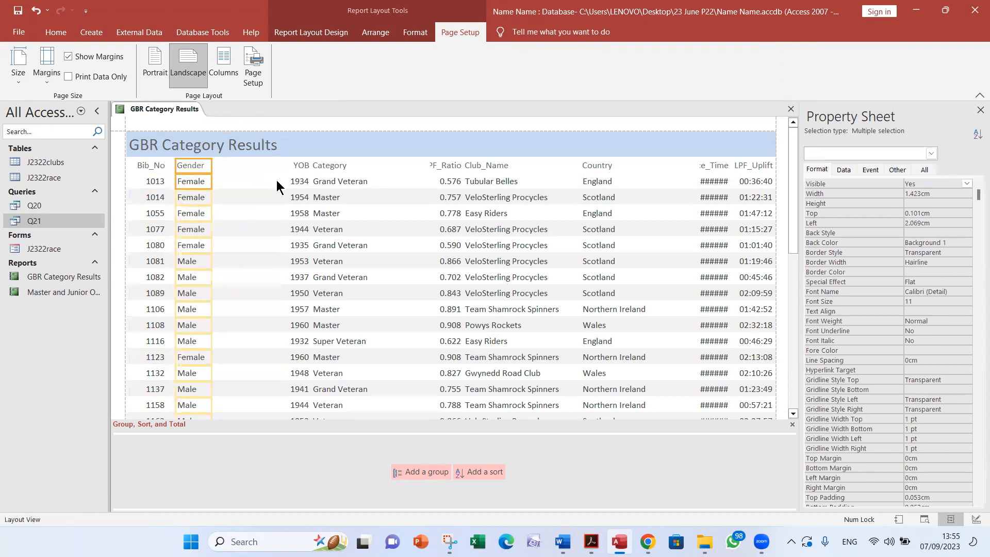
pyautogui.click(302, 166)
pyautogui.moveTo(285, 165); pyautogui.dragTo(211, 167)
pyautogui.moveTo(306, 170); pyautogui.dragTo(260, 166)
# Step: Narrow the Category column beside YOB and resize the LPF_Ratio column next to it so its label shows in full
pyautogui.click(323, 169)
pyautogui.keyDown('shift'); pyautogui.click(326, 182); pyautogui.keyUp('shift')
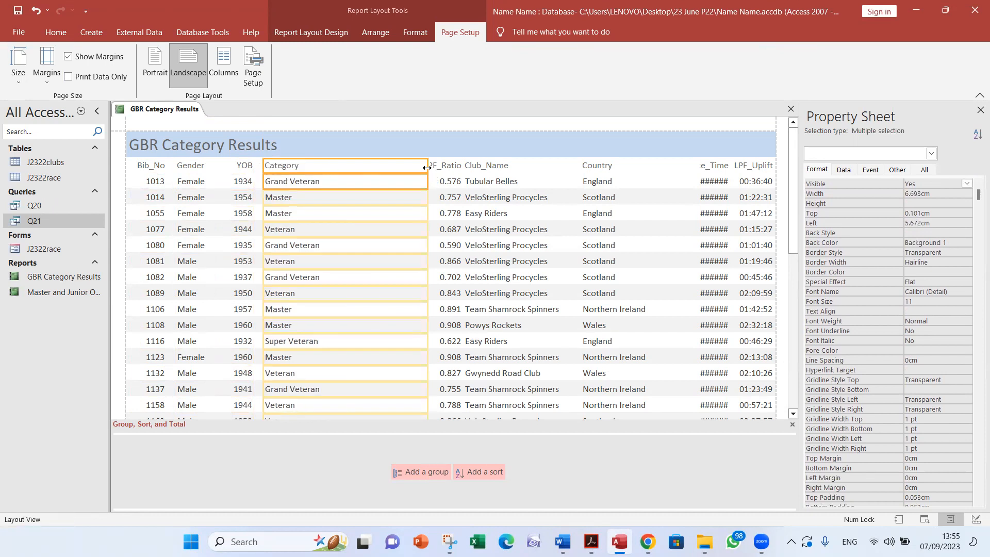
pyautogui.click(441, 165)
pyautogui.keyDown('shift'); pyautogui.click(443, 180); pyautogui.keyUp('shift')
pyautogui.moveTo(427, 168); pyautogui.dragTo(335, 168)
pyautogui.moveTo(462, 166); pyautogui.dragTo(390, 166)
# Step: Move the Club_Name column closer to LPF_Ratio and narrow it, keeping the club names fully visible
pyautogui.click(472, 167)
pyautogui.keyDown('shift'); pyautogui.click(474, 181); pyautogui.keyUp('shift')
pyautogui.moveTo(463, 168); pyautogui.dragTo(409, 168)
pyautogui.moveTo(580, 171); pyautogui.dragTo(525, 171)
# Step: Move the Country column directly beside Club_Name and narrow it, keeping the longest country name fully visible
pyautogui.click(599, 166)
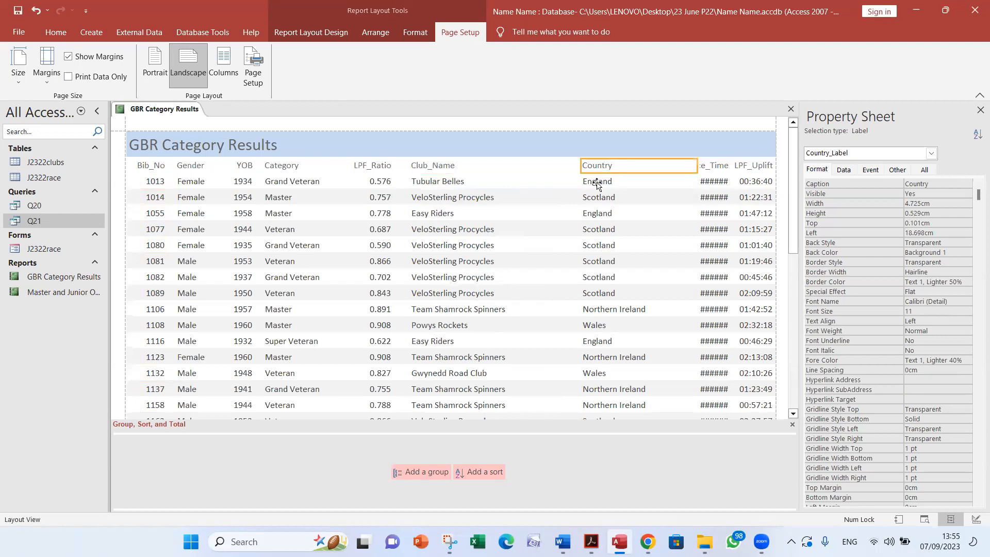
pyautogui.keyDown('shift'); pyautogui.click(598, 182); pyautogui.keyUp('shift')
pyautogui.moveTo(567, 166); pyautogui.dragTo(519, 165)
pyautogui.moveTo(697, 165); pyautogui.dragTo(614, 169)
# Step: Extend the Race_Time column toward Country so its times show in full, and reduce its width to about 2.58 cm
pyautogui.click(714, 167)
pyautogui.keyDown('shift'); pyautogui.click(711, 186); pyautogui.keyUp('shift')
pyautogui.moveTo(698, 168); pyautogui.dragTo(596, 166)
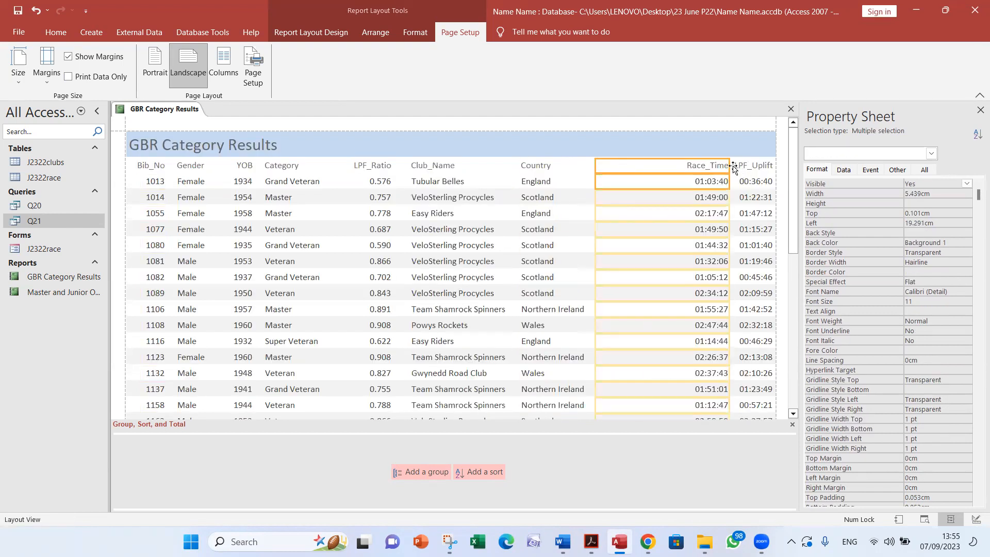
pyautogui.moveTo(729, 165); pyautogui.dragTo(658, 169)
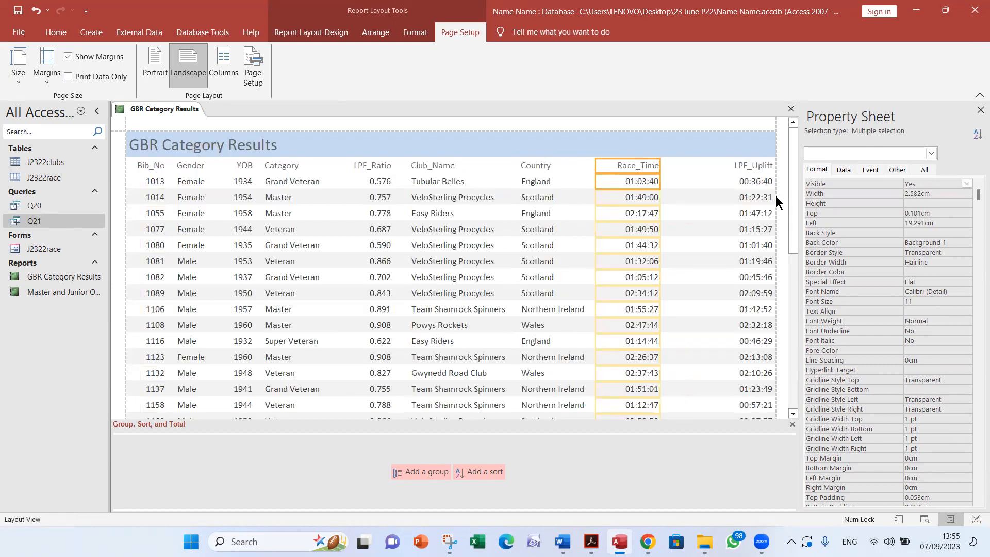
# Step: Resize the LPF_Uplift column to about 2.2 cm wide inside the page edge and check the remaining records for cut-off data
pyautogui.click(752, 170)
pyautogui.moveTo(731, 167); pyautogui.dragTo(709, 166)
pyautogui.moveTo(772, 164); pyautogui.dragTo(763, 165)
pyautogui.scroll(-1, 500, 273)
pyautogui.scroll(-8, 500, 276)
pyautogui.scroll(-2, 500, 277)
pyautogui.scroll(4, 500, 276)
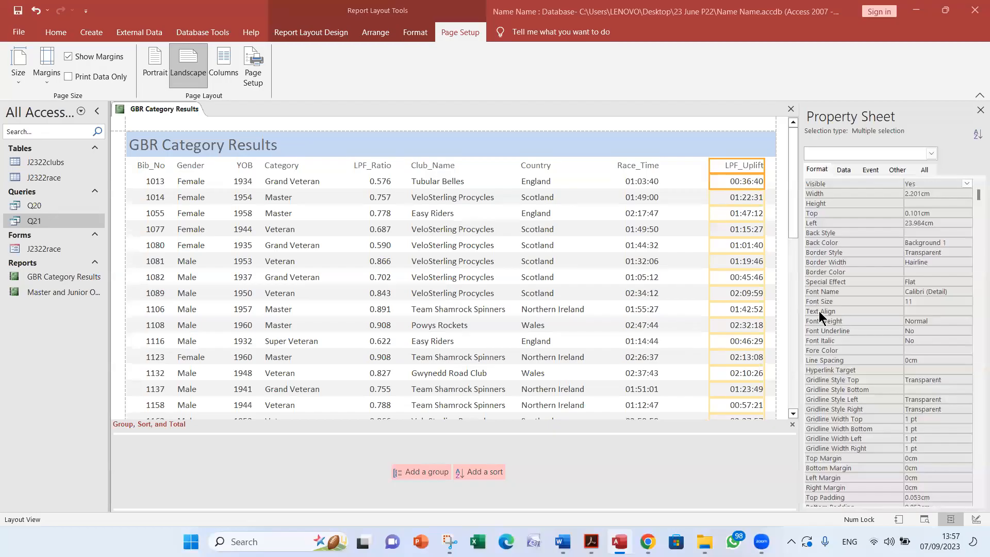
# Step: Consult the sort requirements for question 21 in the exam paper and sort the report by Country in ascending order
pyautogui.hotkey('alt', 'Tab')
pyautogui.hotkey('alt', 'Tab')
pyautogui.hotkey('alt', 'Tab')
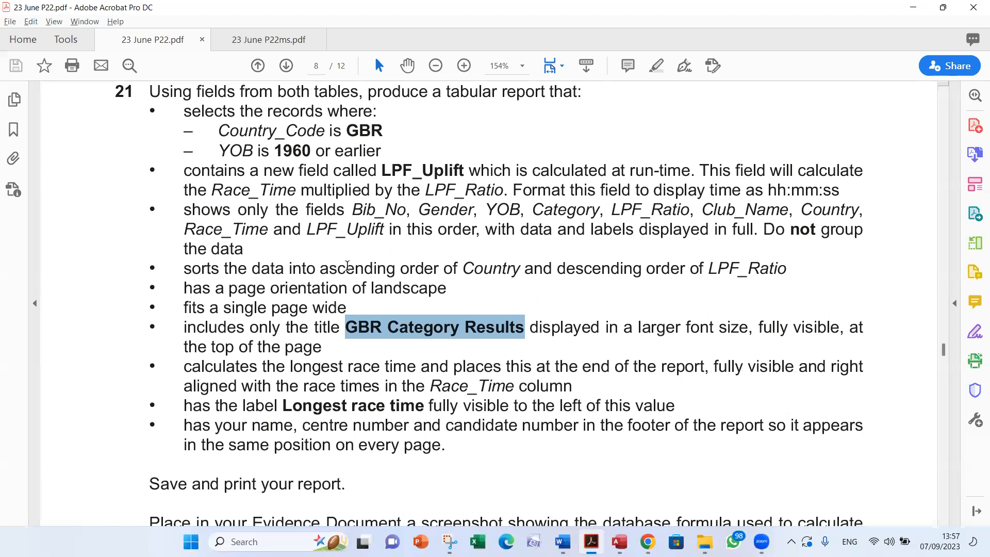
pyautogui.moveTo(347, 264); pyautogui.dragTo(468, 271)
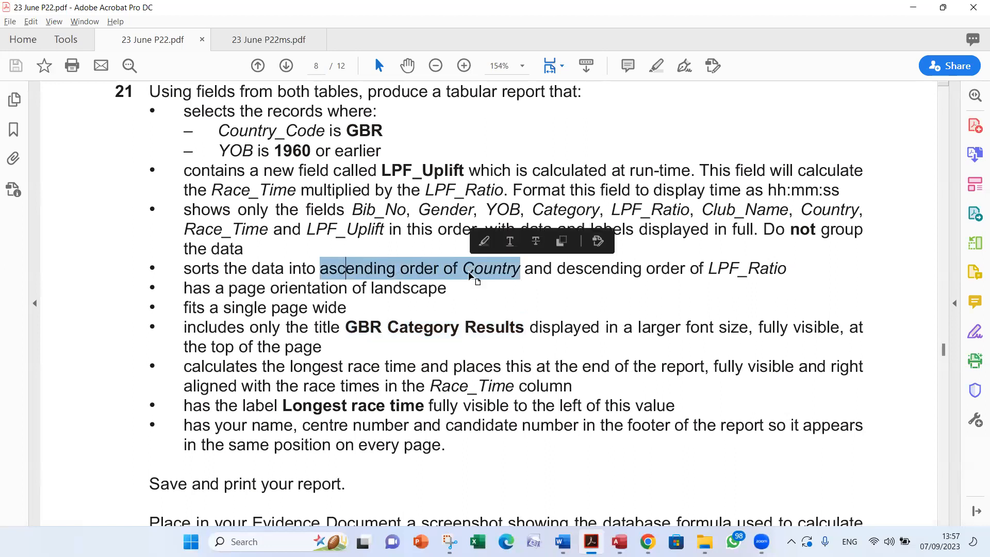
pyautogui.moveTo(707, 269); pyautogui.dragTo(786, 272)
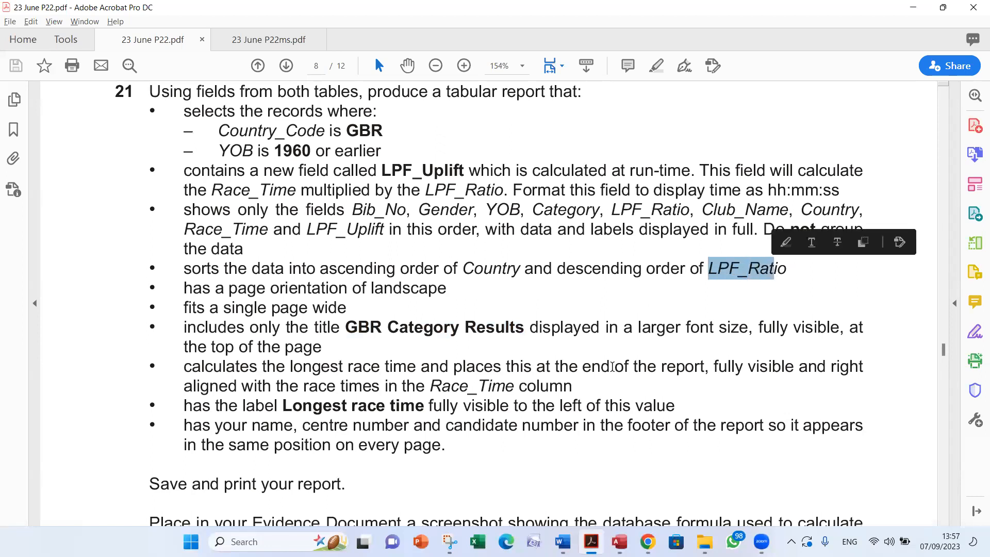
pyautogui.hotkey('alt', 'Tab')
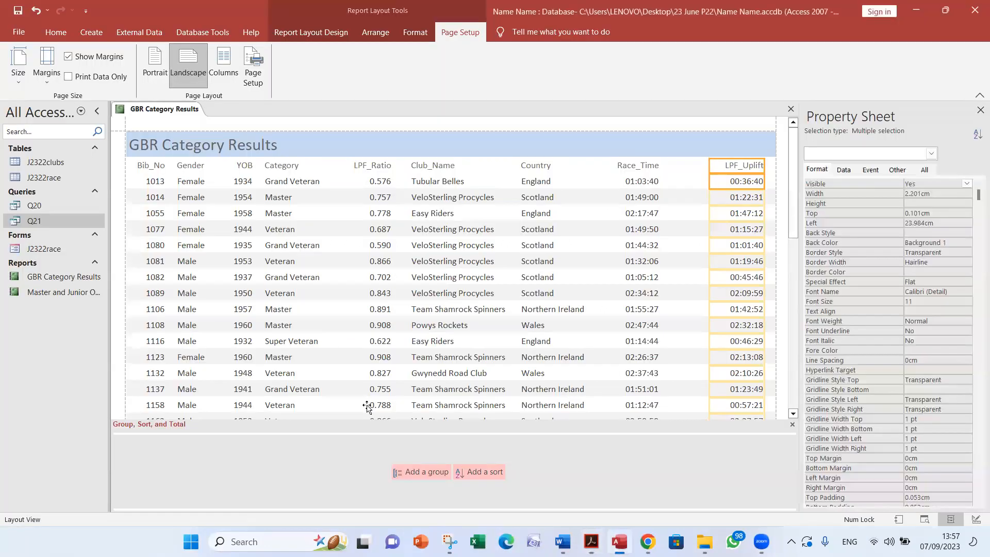
pyautogui.click(494, 477)
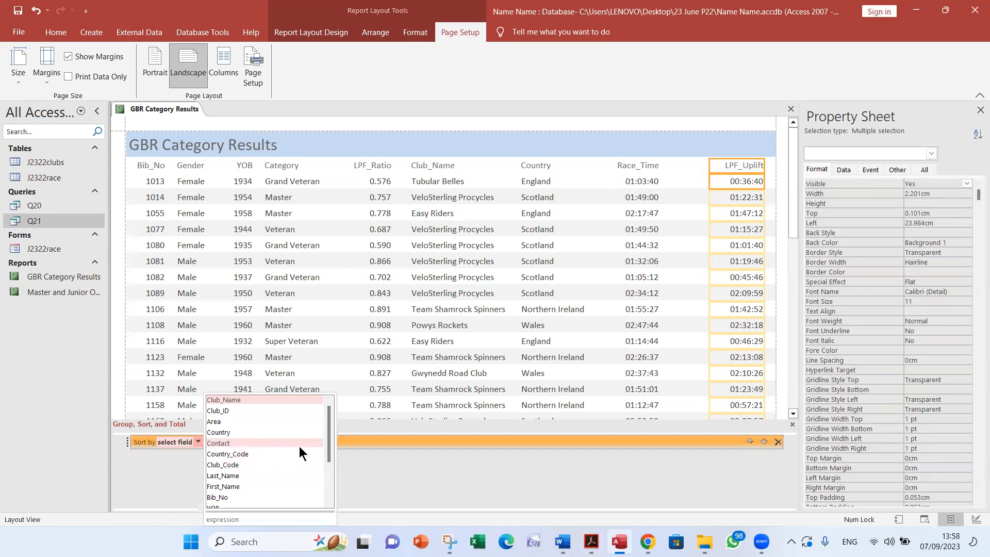
pyautogui.click(268, 433)
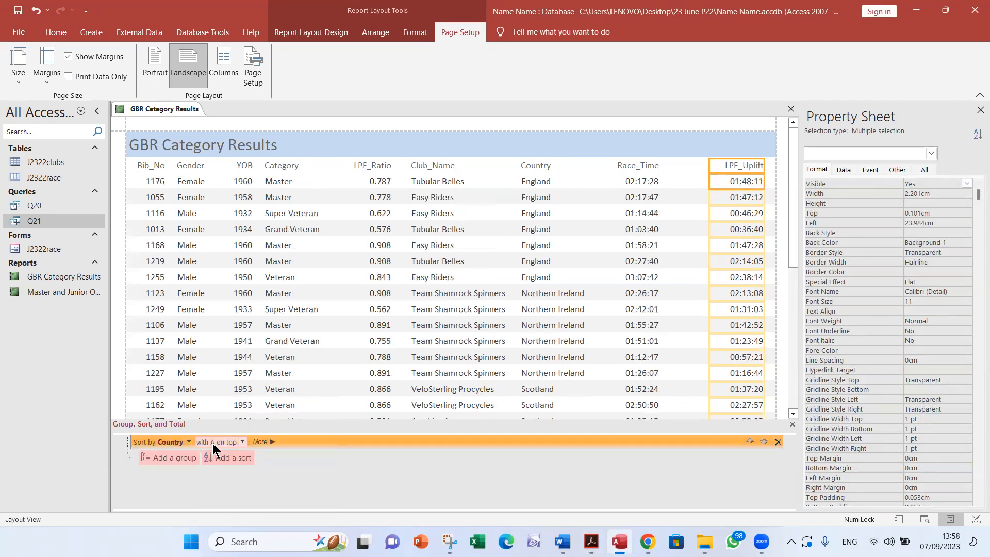
# Step: Add LPF_Ratio as a second sort level below Country, ordered from largest to smallest
pyautogui.hotkey('alt', 'Tab')
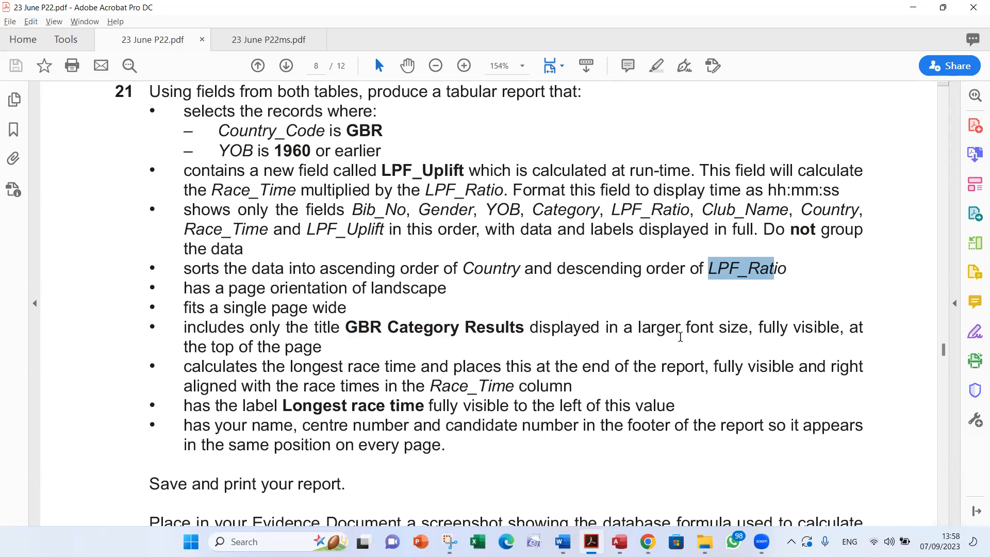
pyautogui.hotkey('alt', 'Tab')
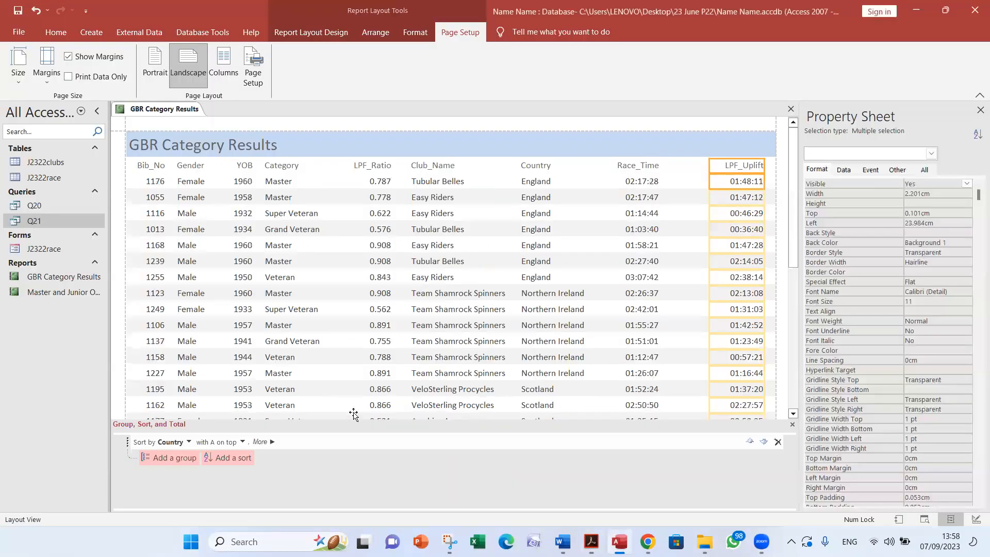
pyautogui.click(230, 457)
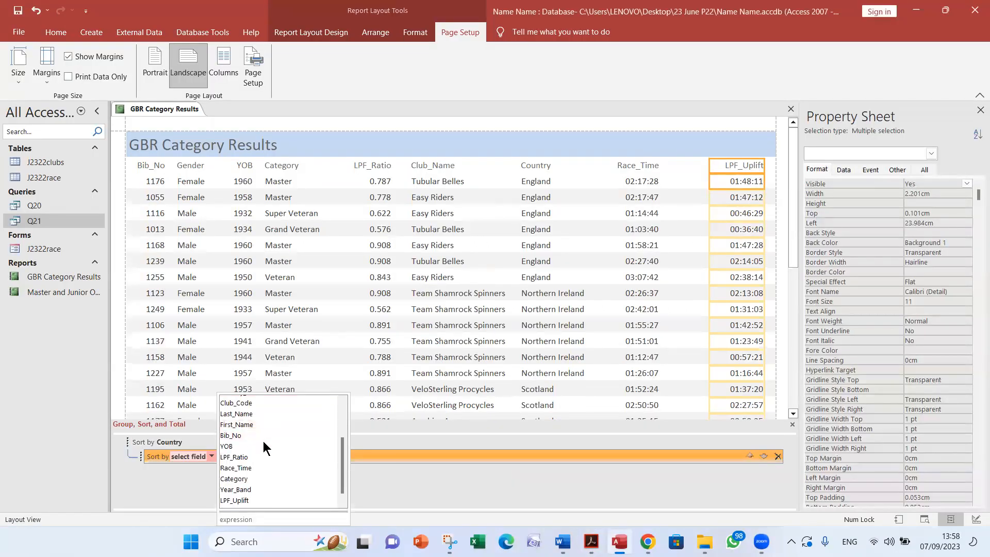
pyautogui.click(262, 456)
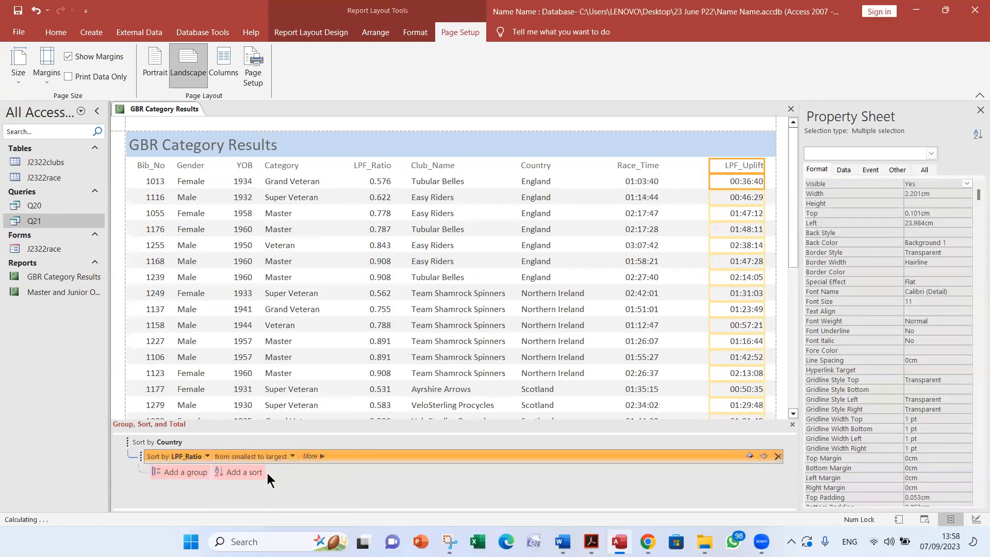
pyautogui.hotkey('alt', 'Tab')
pyautogui.hotkey('alt', 'Tab')
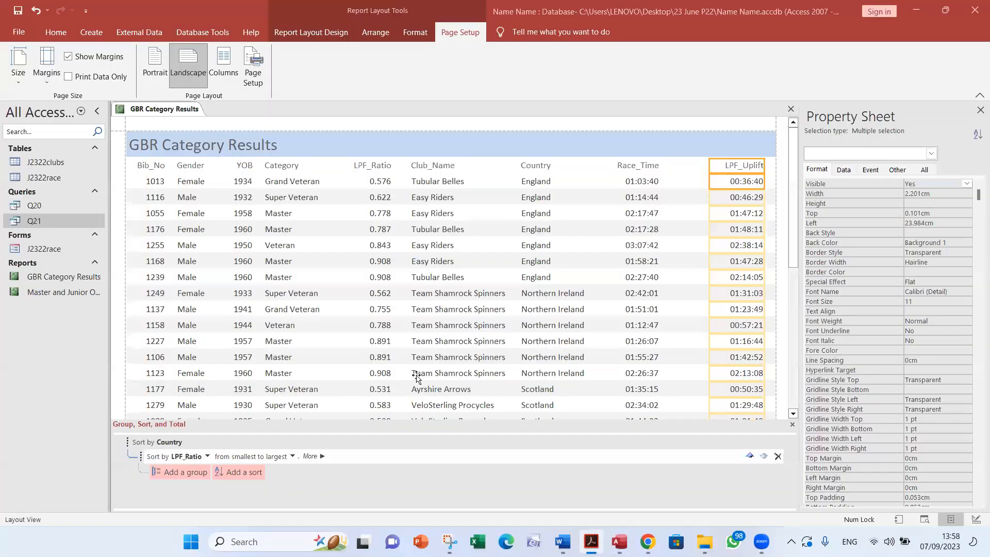
pyautogui.click(292, 456)
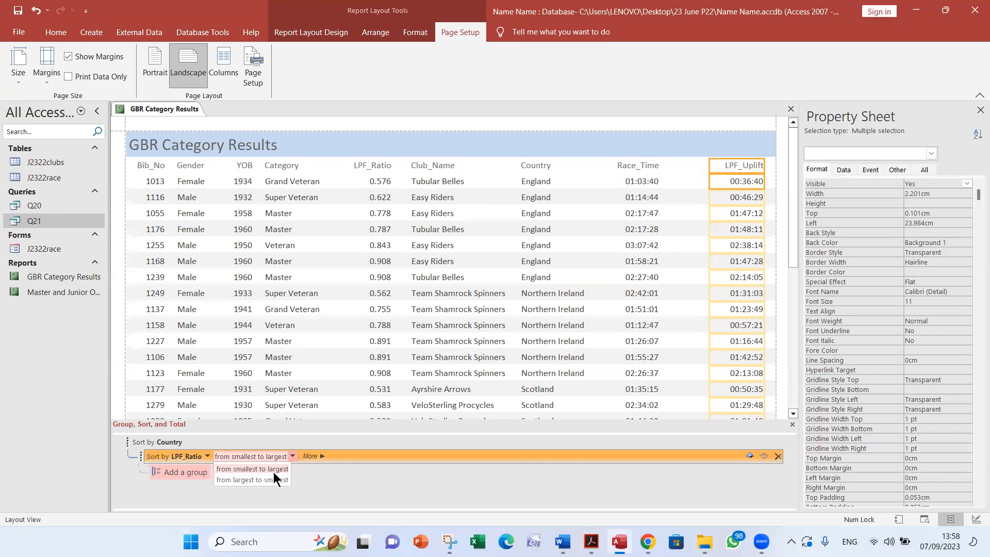
pyautogui.click(272, 477)
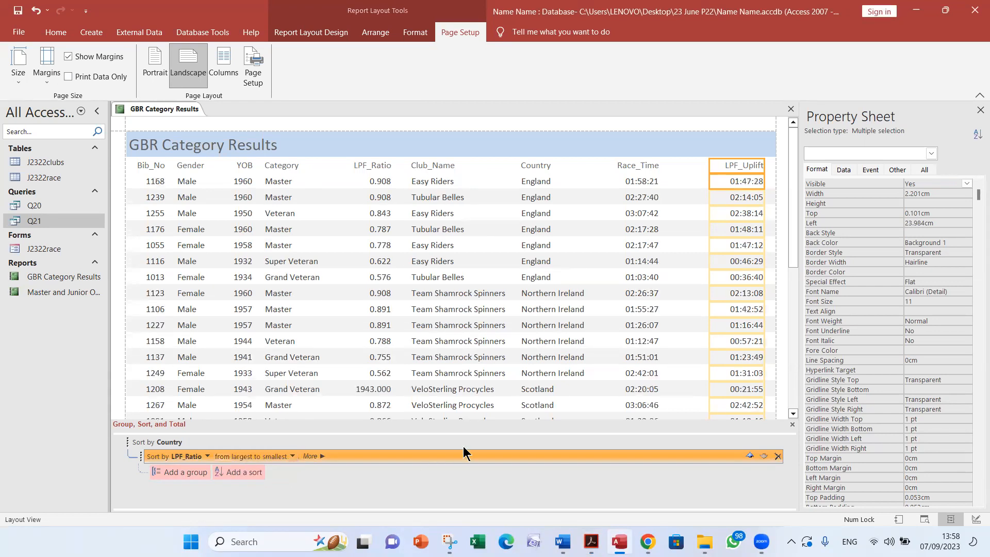
# Step: Check the report's records through to the last row against the sort order required by question 21
pyautogui.hotkey('alt', 'Tab')
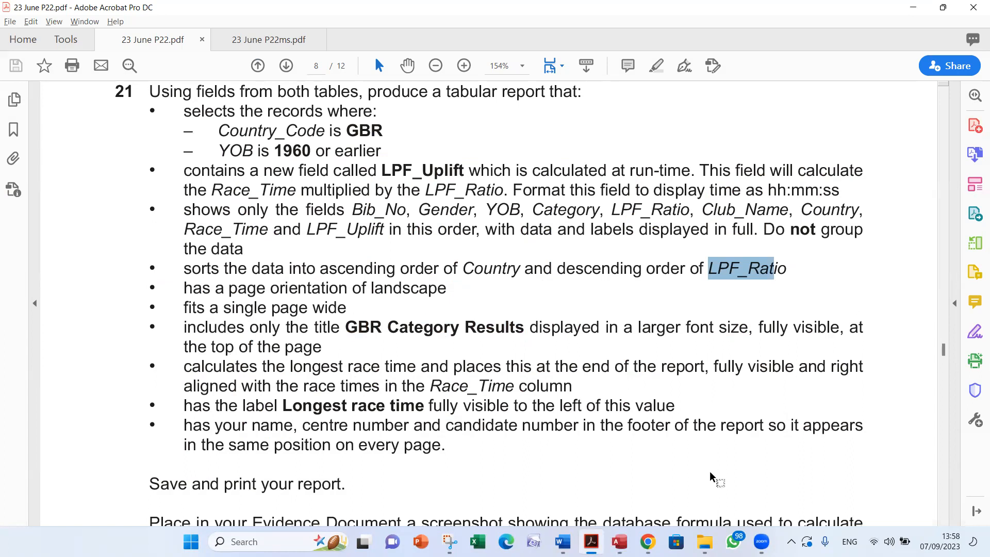
pyautogui.hotkey('alt', 'Tab')
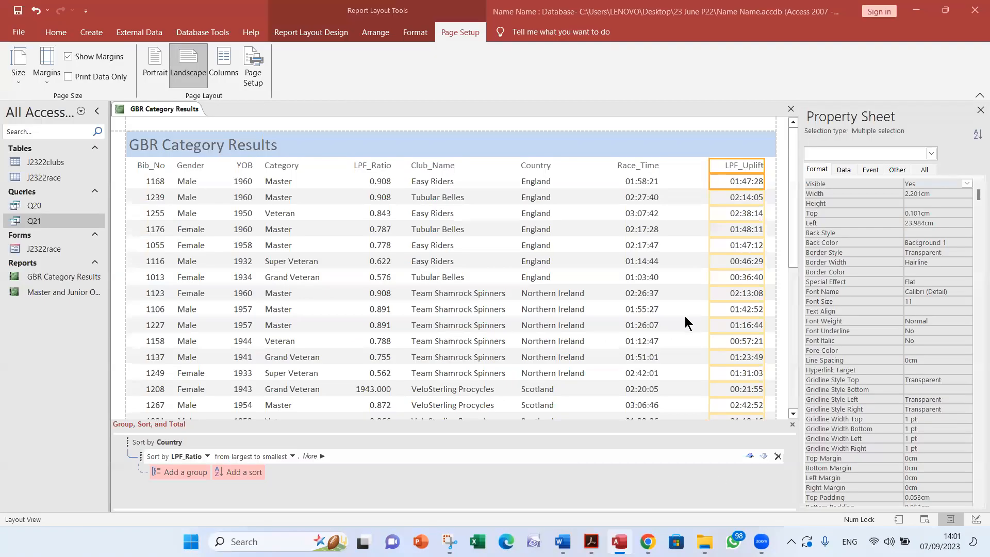
pyautogui.scroll(-5, 664, 320)
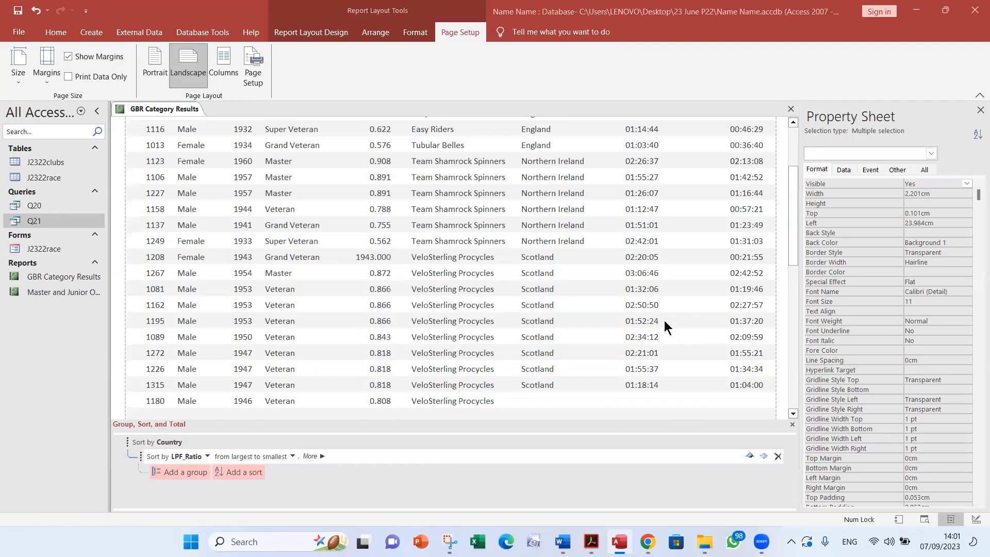
pyautogui.scroll(-3, 664, 320)
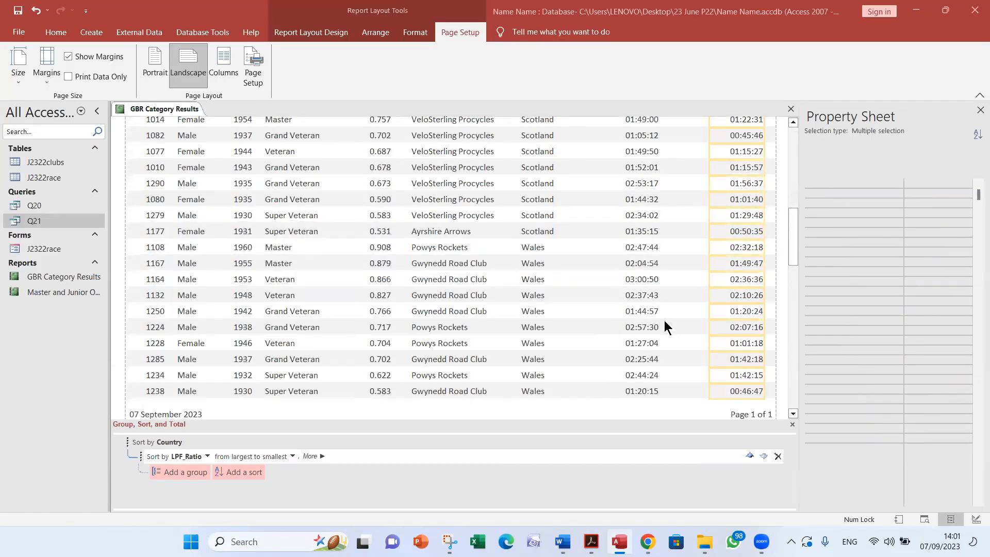
pyautogui.scroll(7, 664, 320)
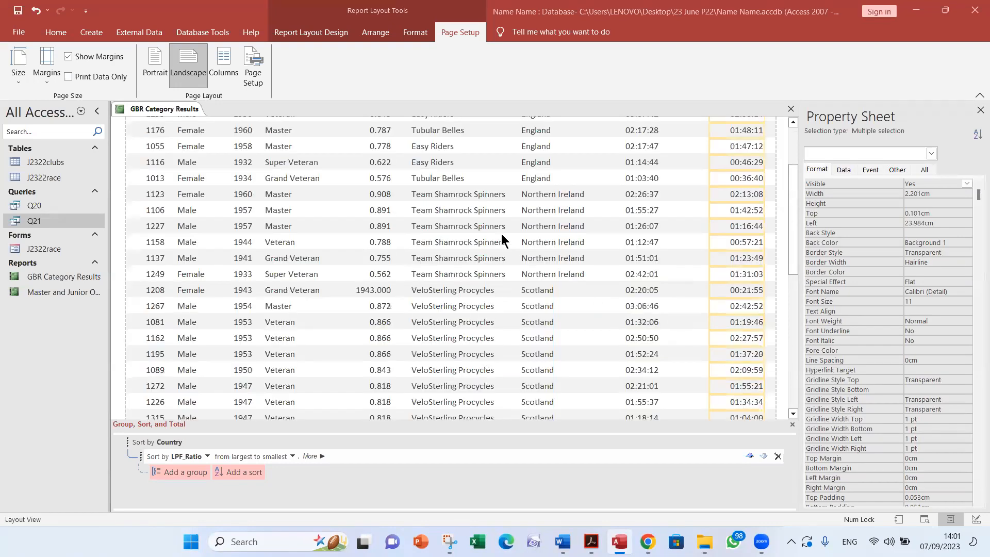
pyautogui.scroll(1, 501, 234)
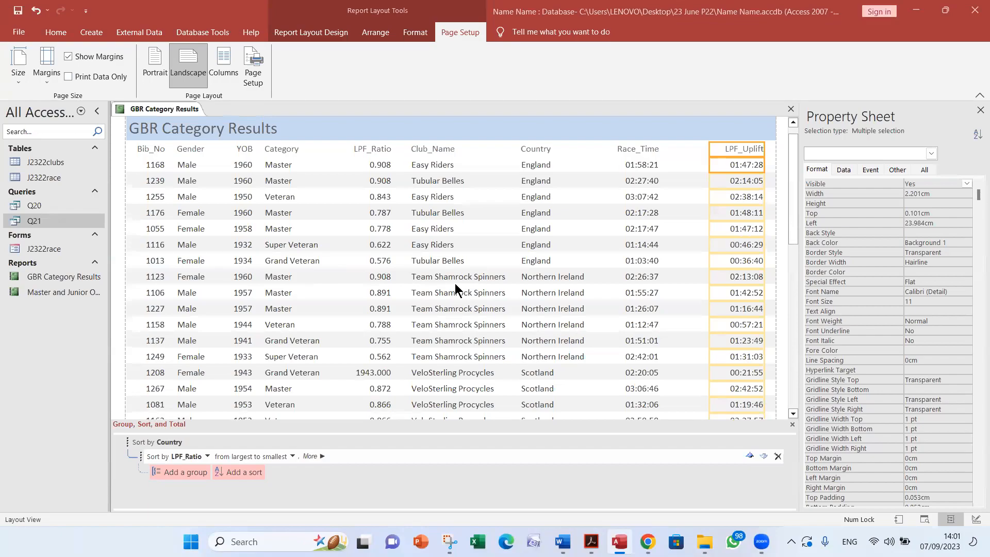
# Step: Highlight the requirement to calculate the longest race time in question 21 of the exam paper and return to the report
pyautogui.hotkey('alt', 'Tab')
pyautogui.hotkey('alt', 'Tab')
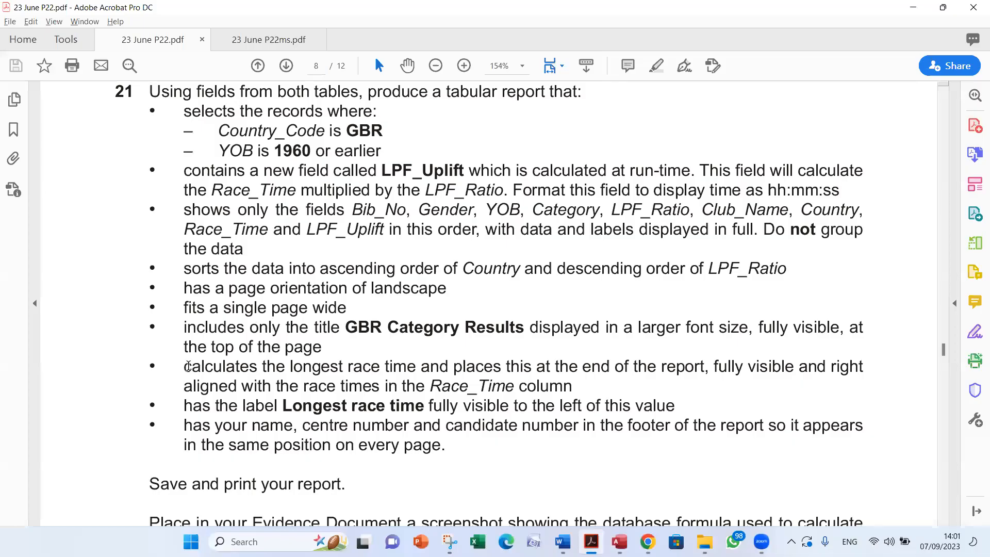
pyautogui.moveTo(184, 366); pyautogui.dragTo(414, 370)
pyautogui.hotkey('alt', 'Tab')
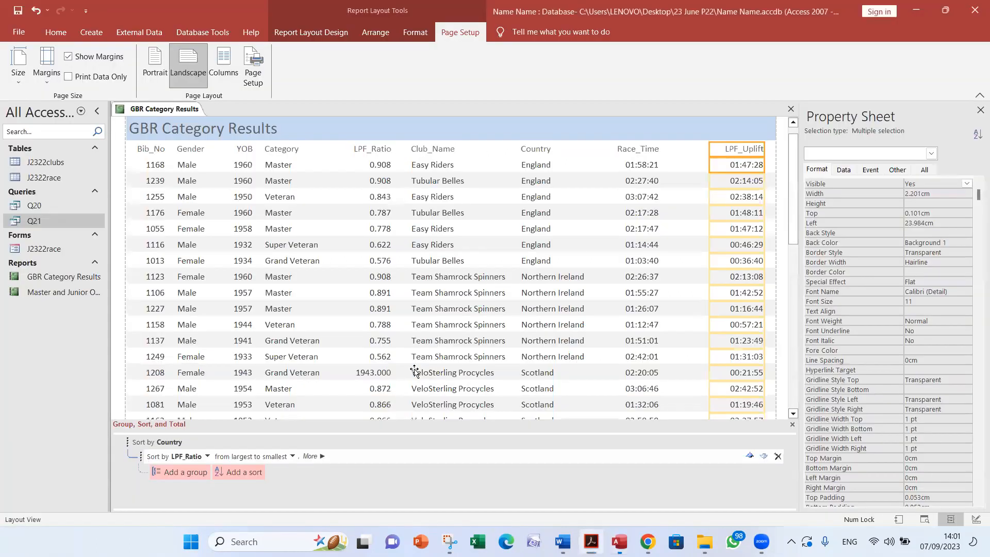
# Step: Select the Race_Time values and check which summary functions are offered for them, rereading the longest race time requirement
pyautogui.click(650, 150)
pyautogui.click(649, 165)
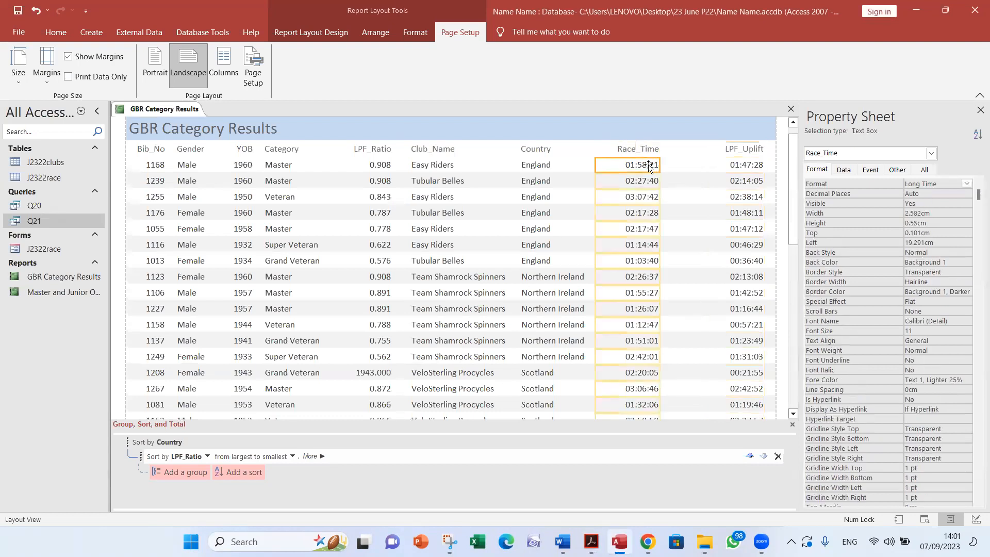
pyautogui.hotkey('alt', 'Tab')
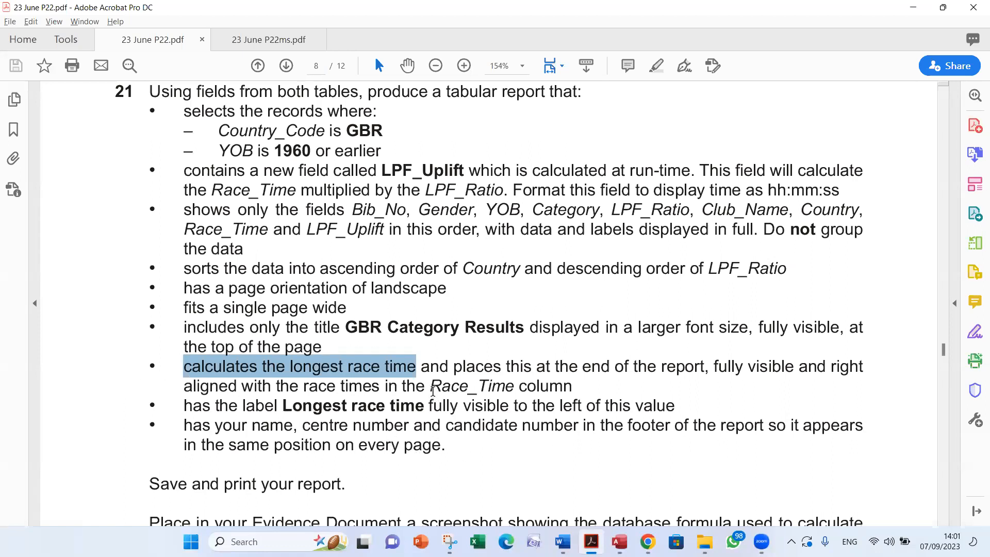
pyautogui.hotkey('alt', 'Tab')
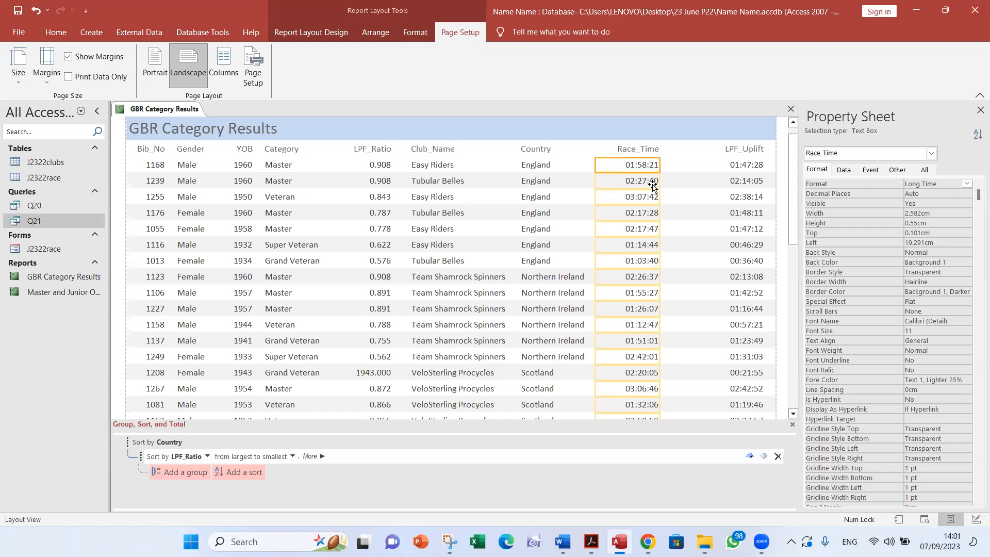
pyautogui.click(307, 32)
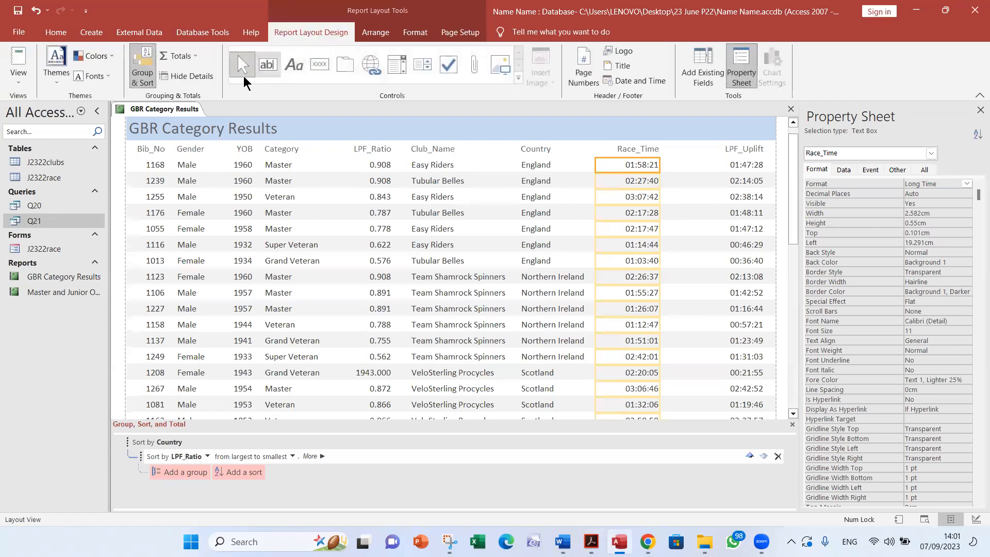
pyautogui.click(189, 58)
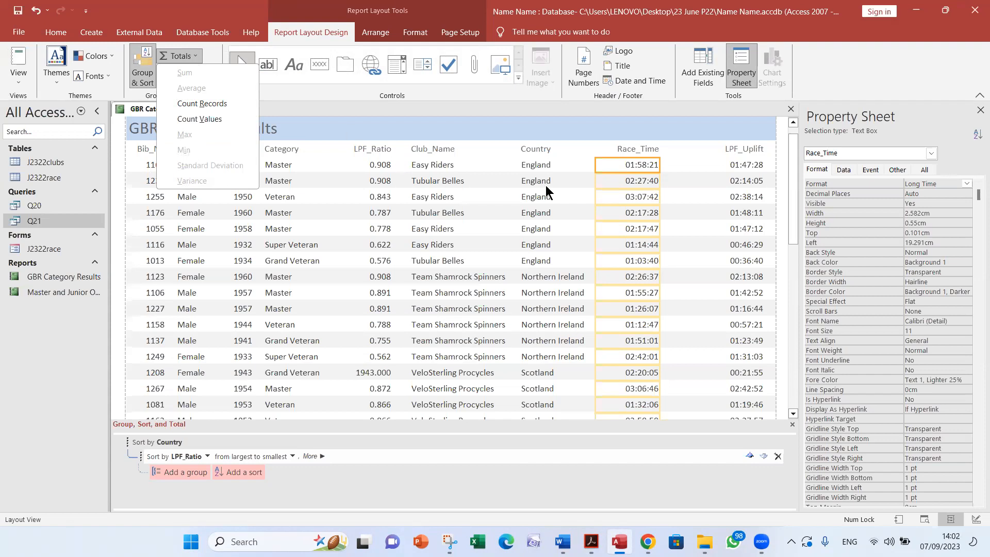
pyautogui.hotkey('alt', 'Tab')
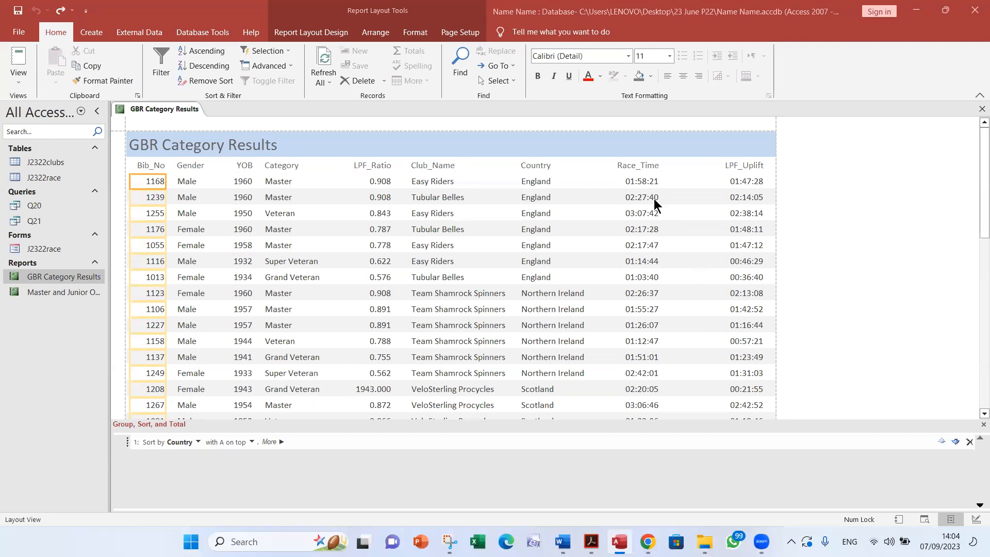
# Step: Add a Count Values total for the Race_Time column to the report
pyautogui.click(645, 187)
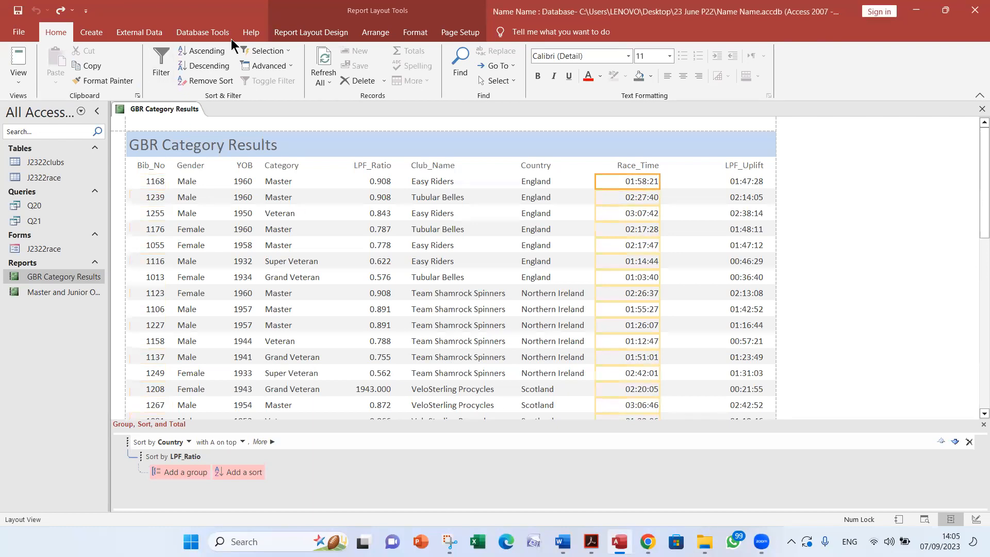
pyautogui.click(320, 33)
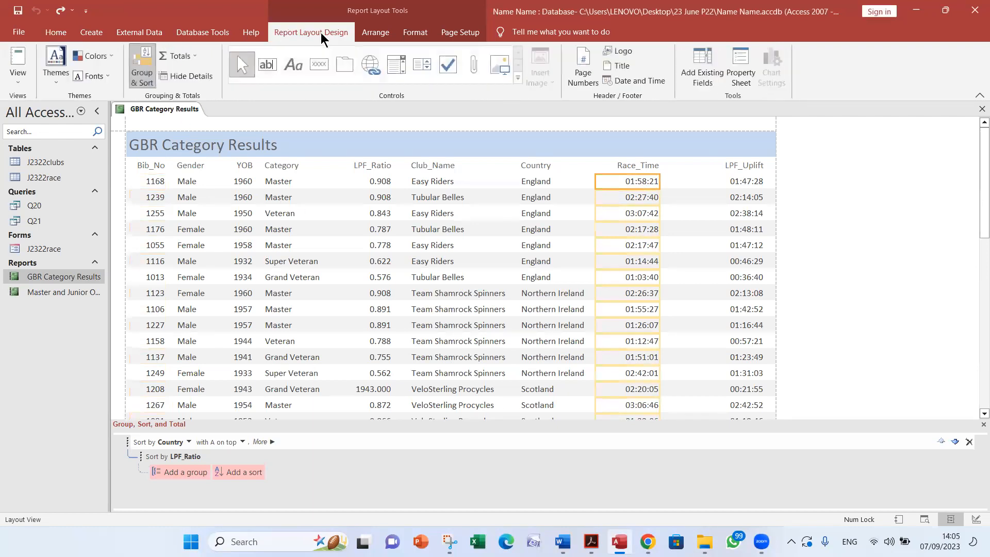
pyautogui.click(184, 54)
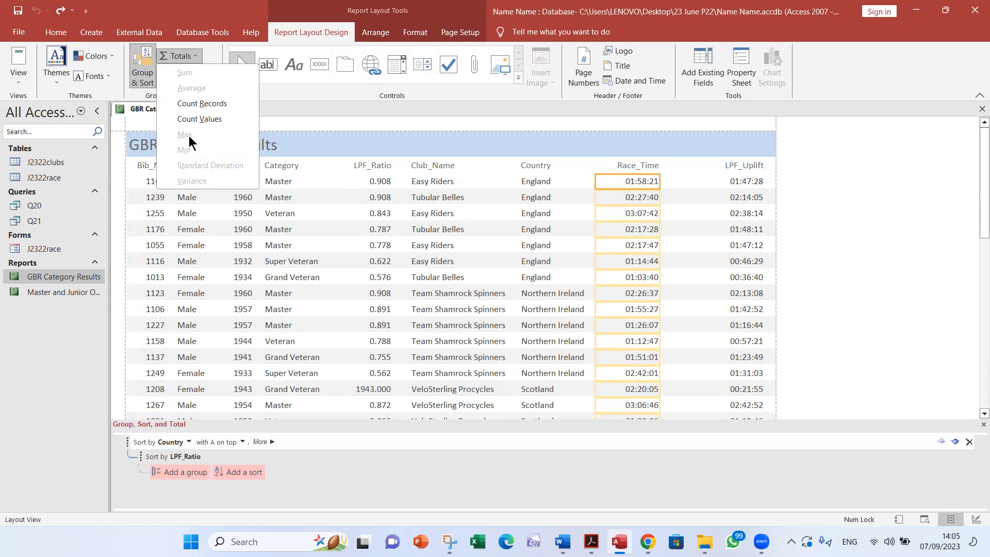
pyautogui.click(236, 119)
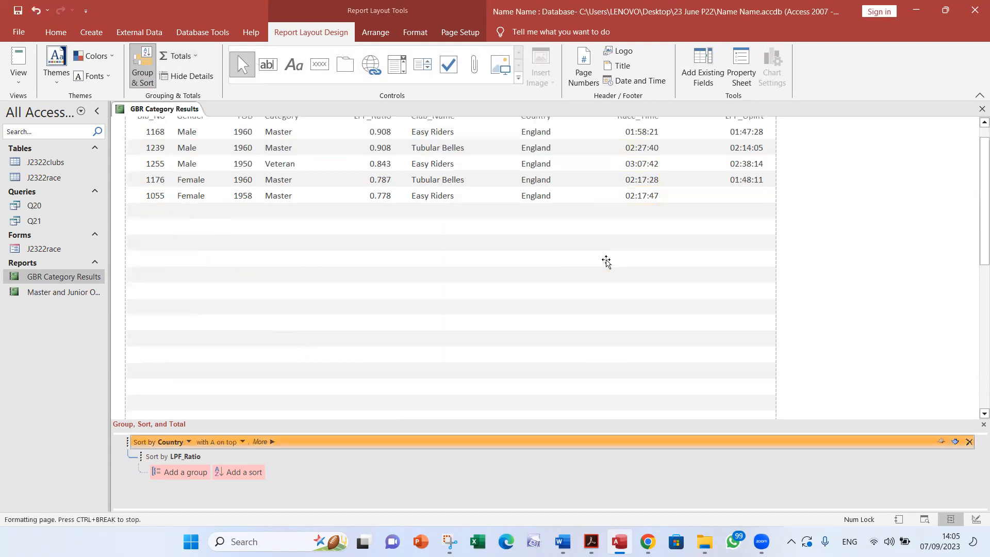
# Step: Switch the report to Design View, make the report footer slightly taller and nudge the Race_Time count down within it
pyautogui.scroll(-6, 607, 262)
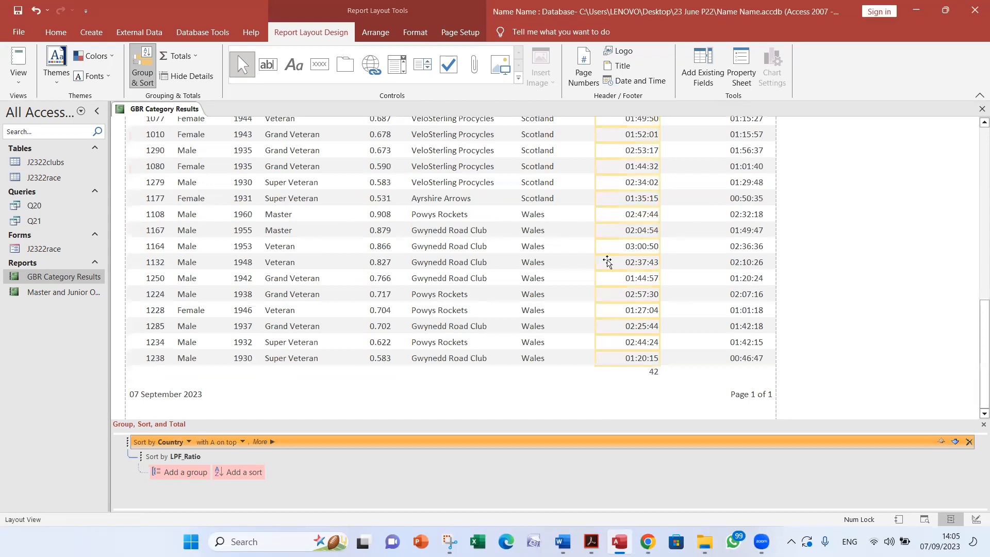
pyautogui.scroll(10, 608, 262)
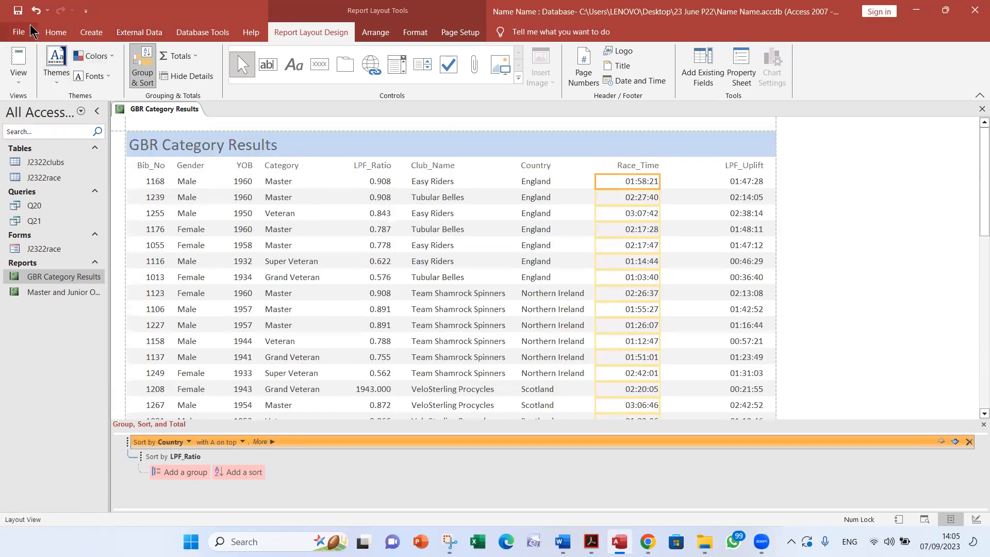
pyautogui.click(55, 33)
pyautogui.click(19, 75)
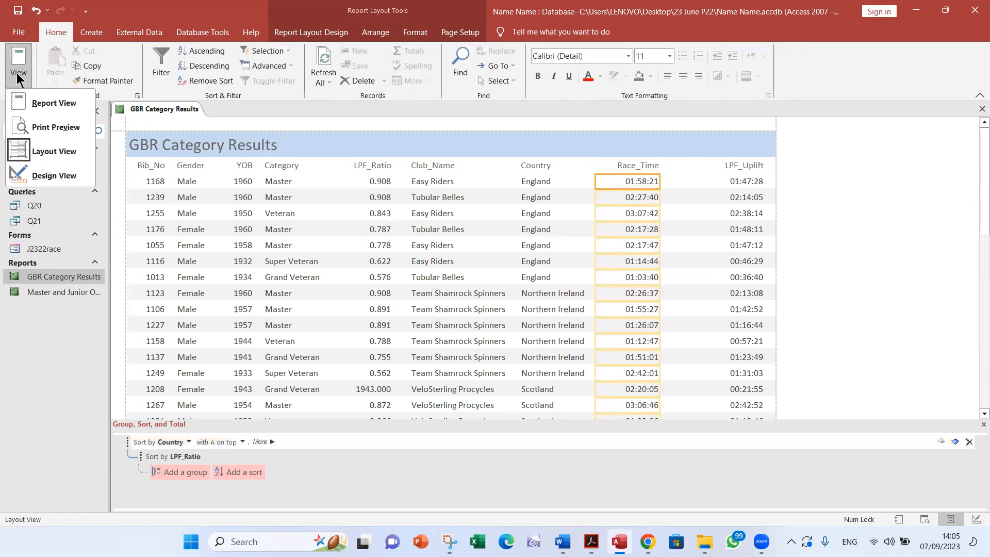
pyautogui.click(46, 174)
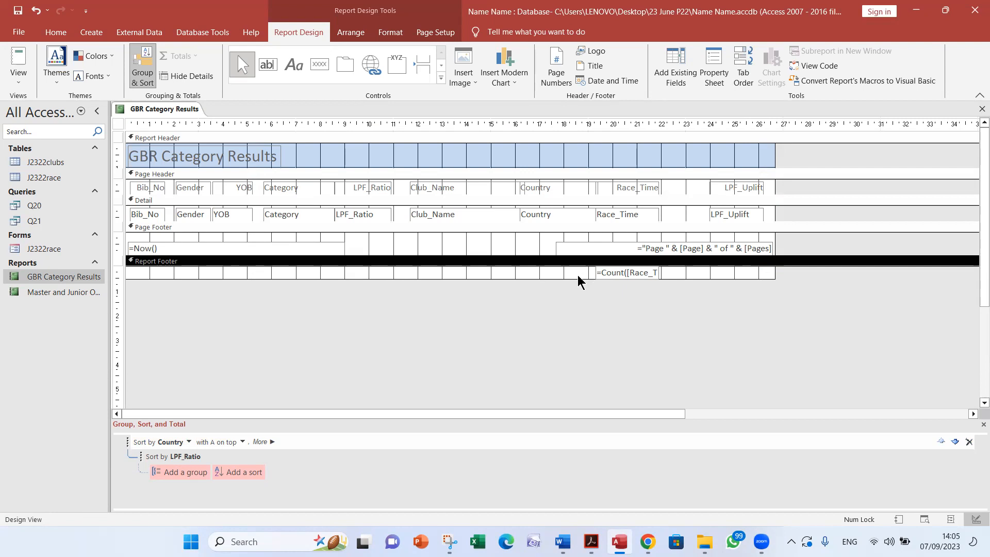
pyautogui.moveTo(580, 279); pyautogui.dragTo(611, 287)
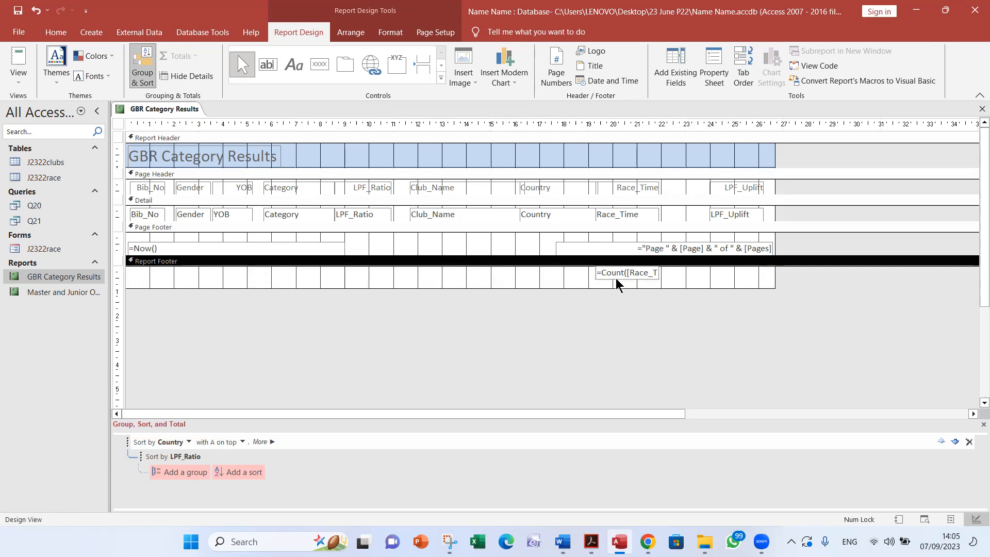
pyautogui.click(616, 278)
pyautogui.press('Down')
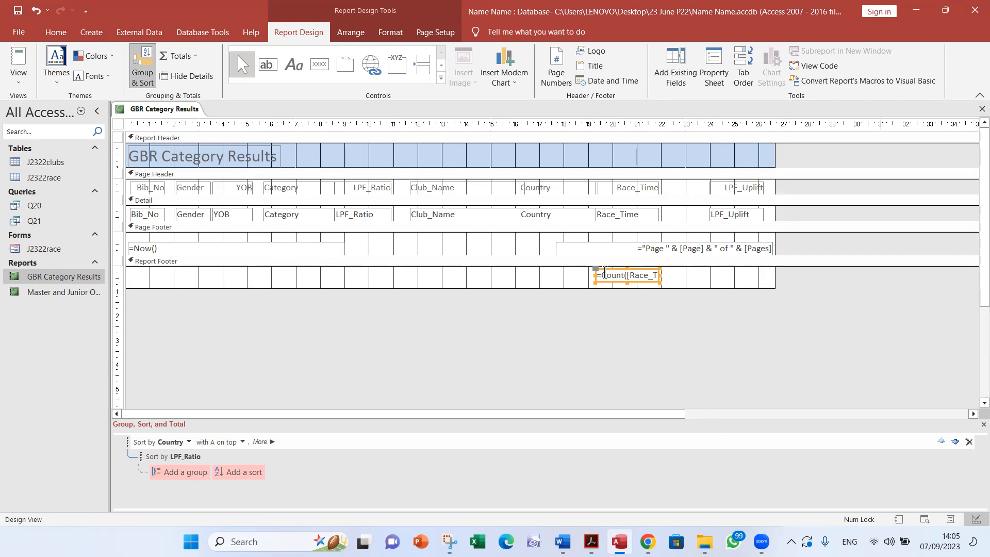
# Step: Replace the Count function with Max in the report footer's Race_Time formula and view the end of the report in Layout View
pyautogui.doubleClick(610, 275)
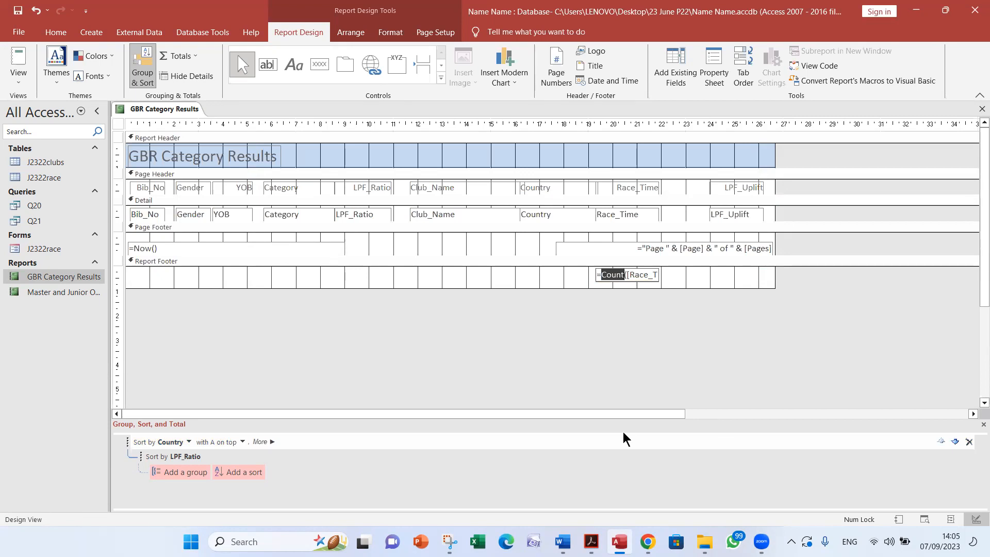
pyautogui.write('Max')
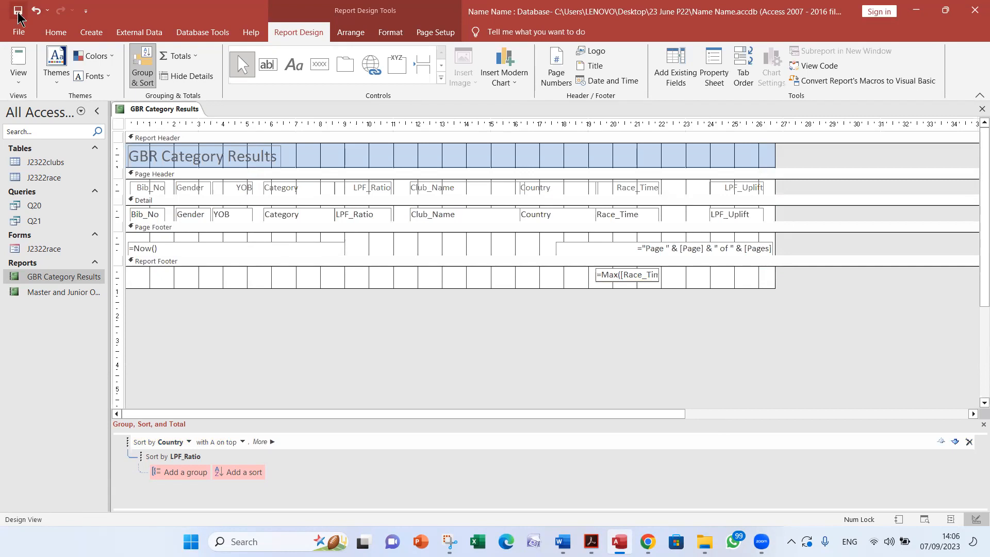
pyautogui.click(56, 32)
pyautogui.click(18, 80)
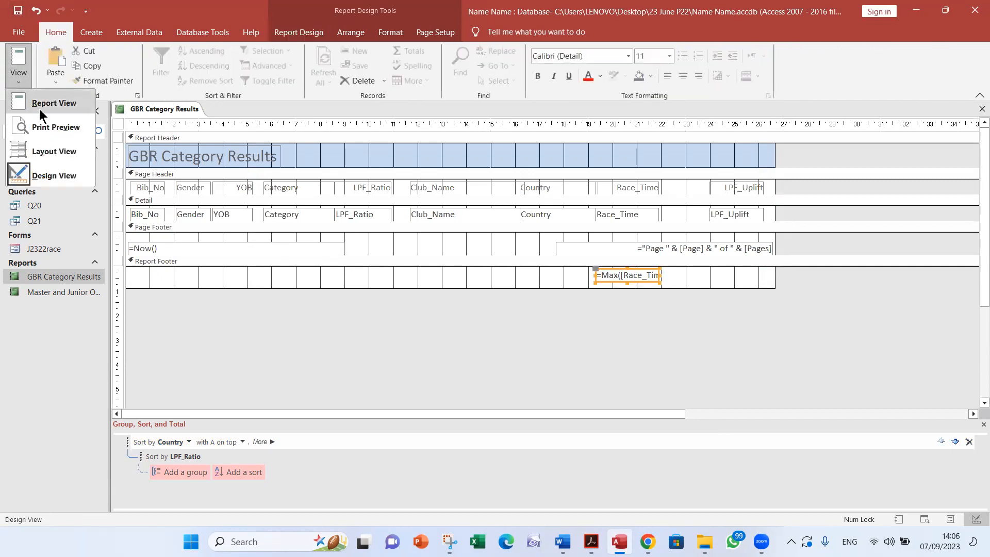
pyautogui.click(42, 150)
pyautogui.scroll(-10, 614, 363)
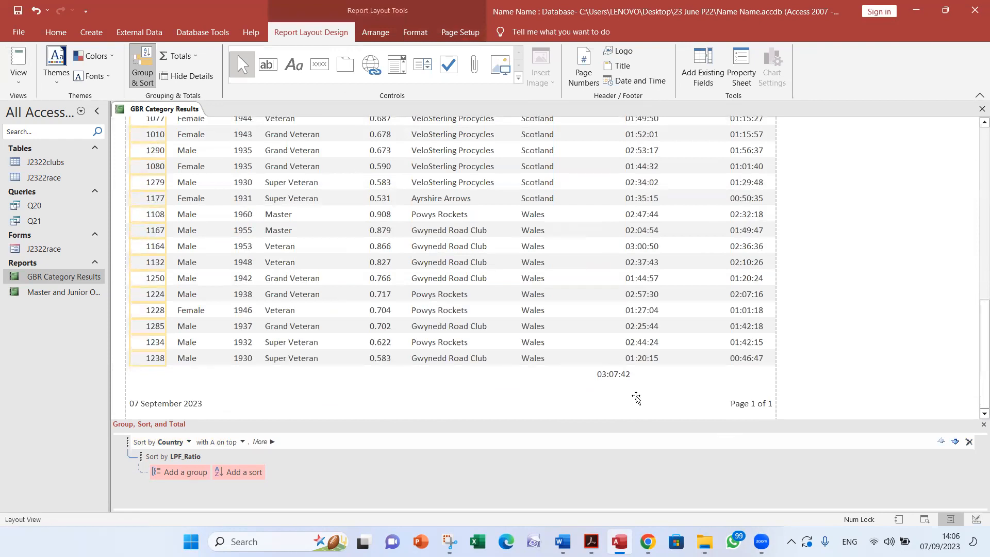
# Step: Check in Design View which totals are offered for the footer's Race_Time formula, and review the report's end in Layout View
pyautogui.click(55, 32)
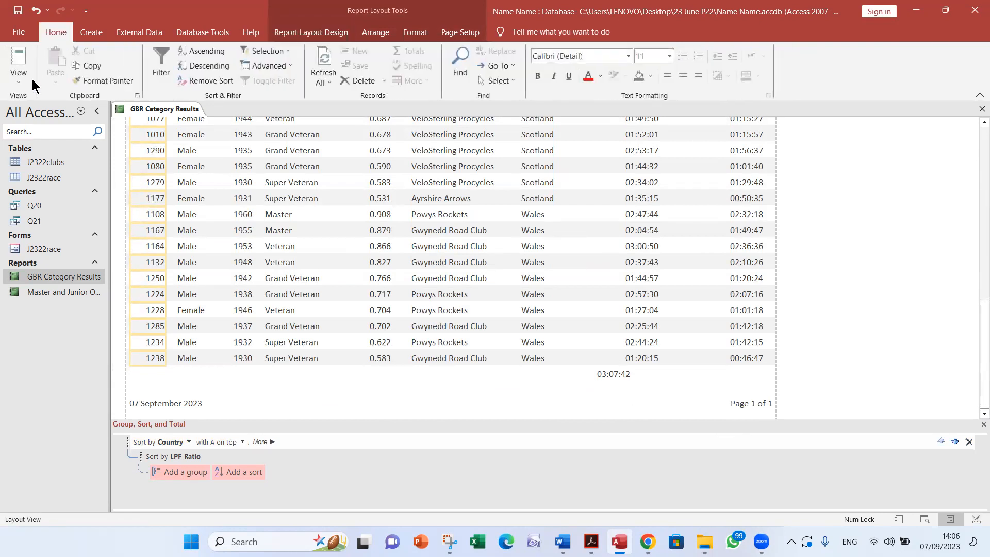
pyautogui.click(20, 81)
pyautogui.click(42, 175)
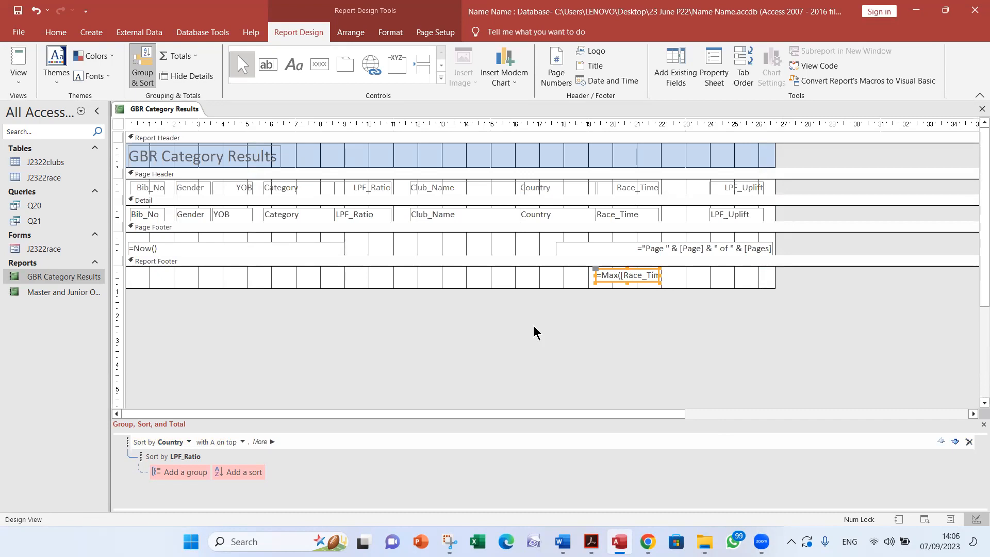
pyautogui.click(192, 58)
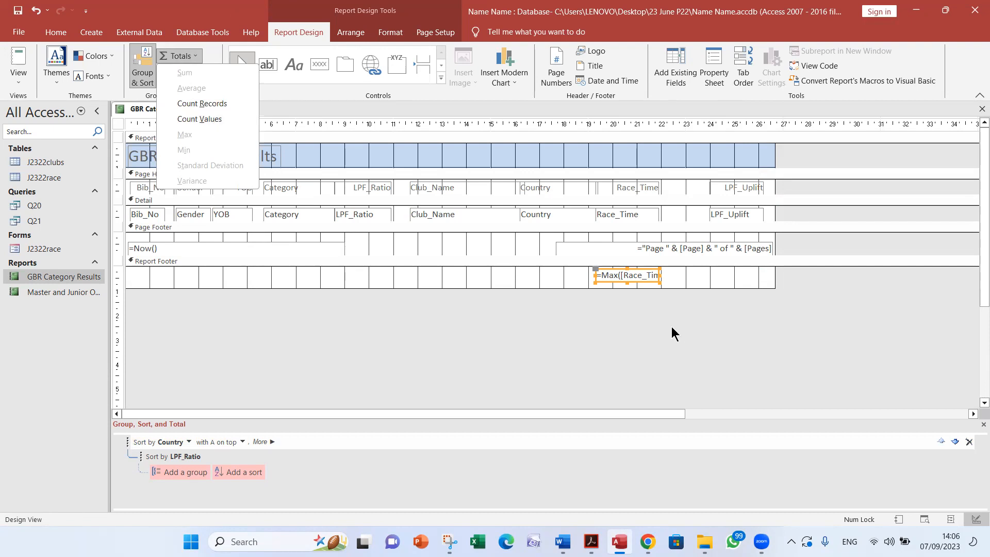
pyautogui.click(818, 531)
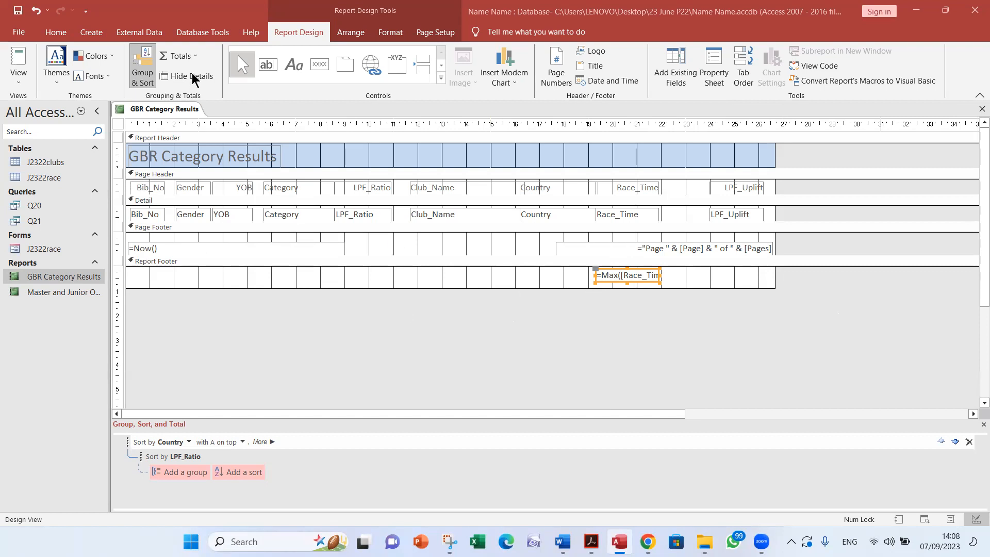
pyautogui.click(181, 56)
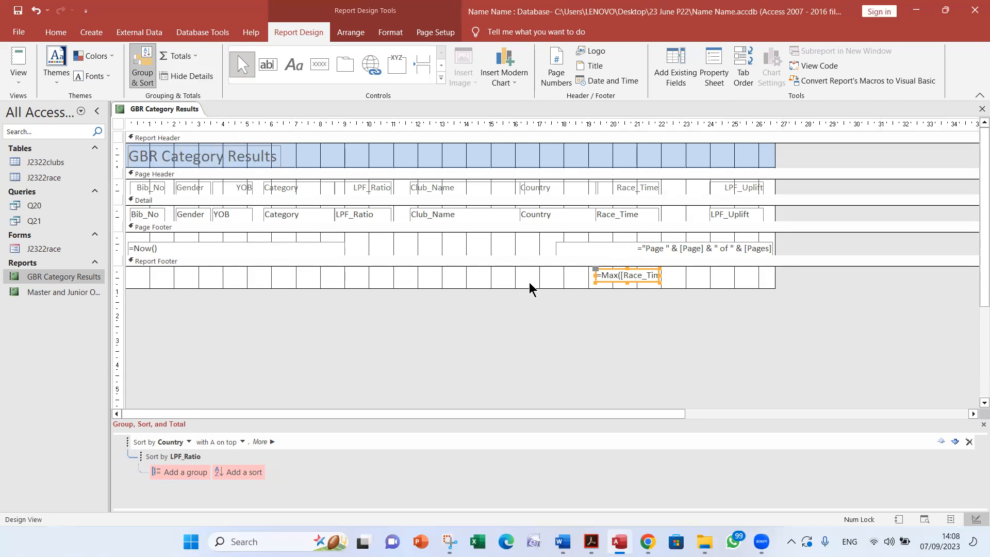
pyautogui.click(19, 76)
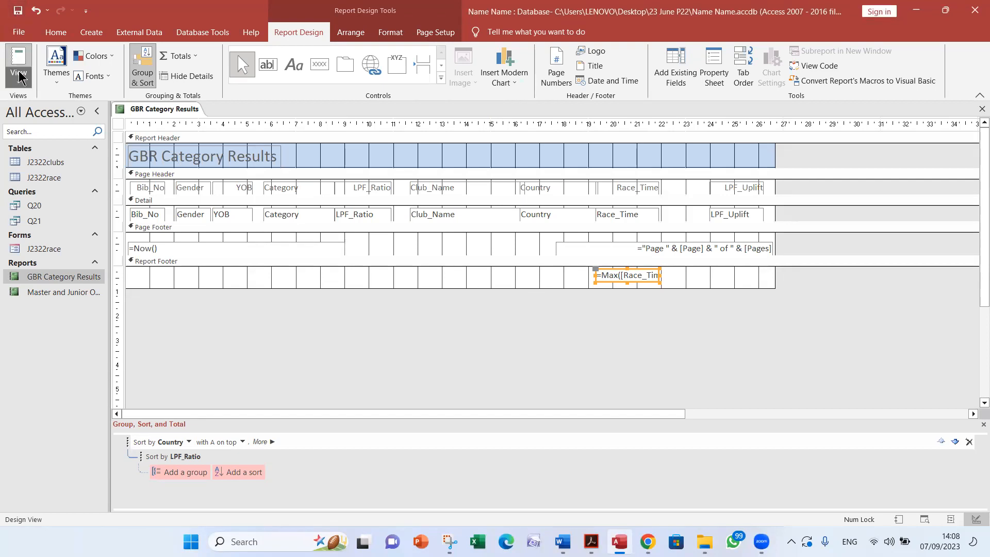
pyautogui.click(32, 147)
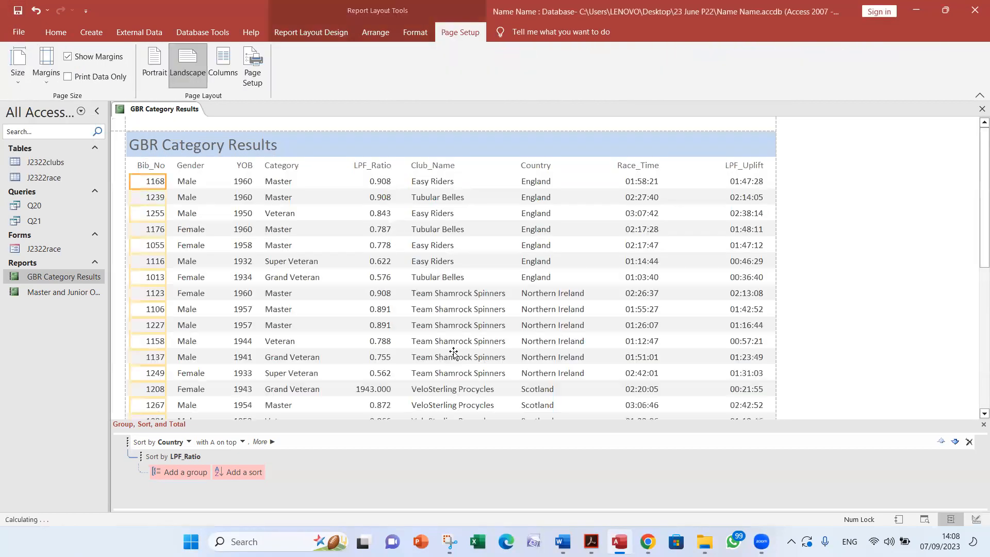
pyautogui.scroll(-10, 459, 340)
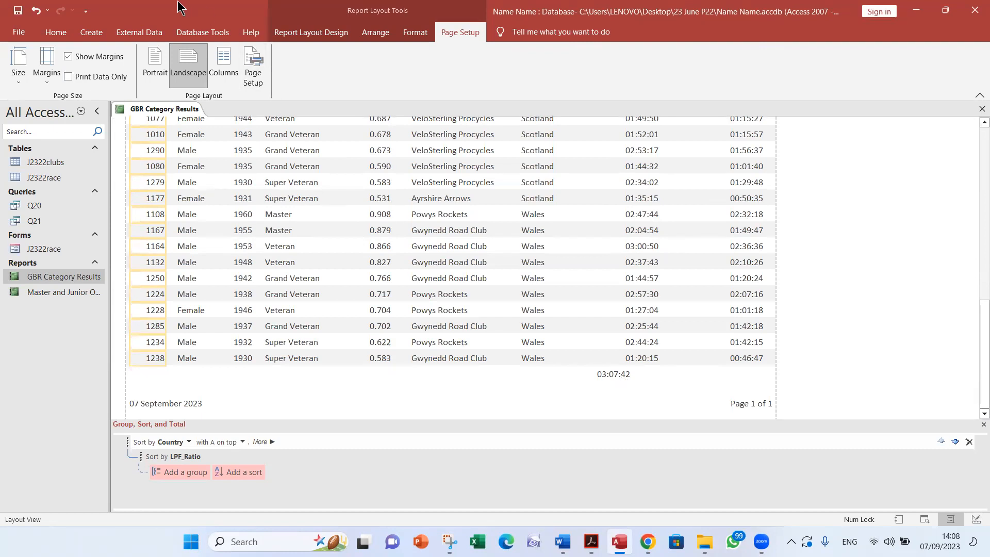
# Step: Right-align the Max Race_Time value in the report footer and check its alignment with the column in Layout View
pyautogui.click(55, 31)
pyautogui.click(19, 72)
pyautogui.click(19, 174)
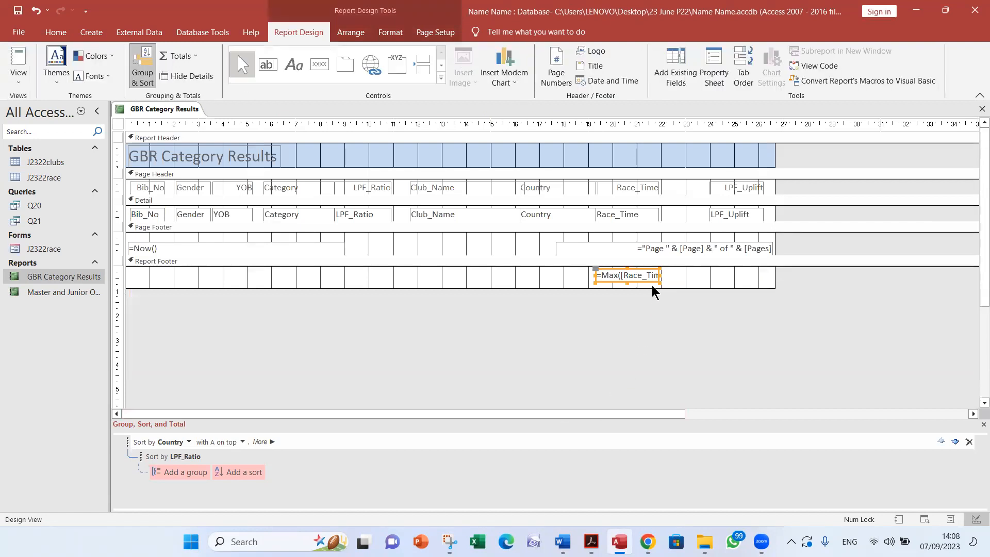
pyautogui.click(56, 32)
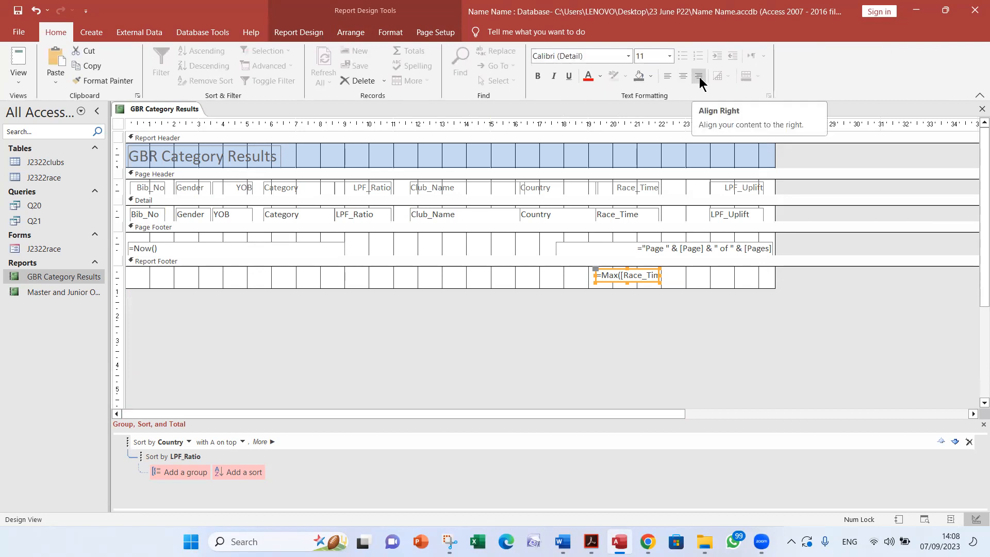
pyautogui.click(698, 76)
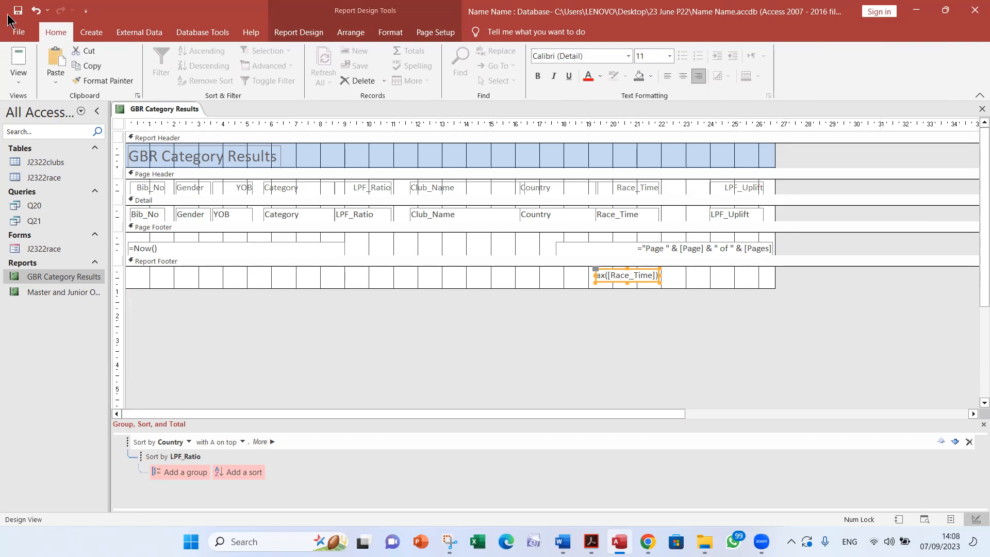
pyautogui.click(19, 77)
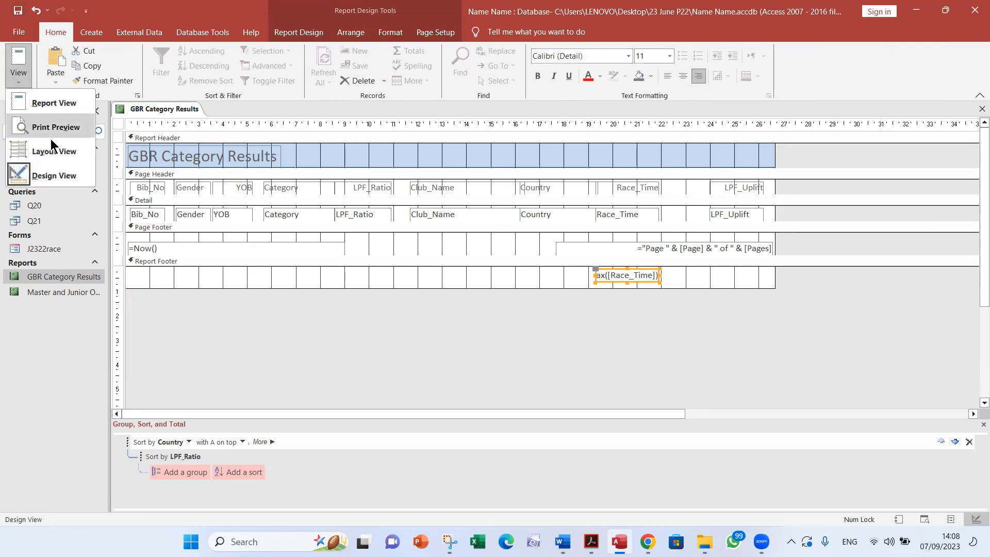
pyautogui.click(55, 151)
pyautogui.scroll(-15, 567, 359)
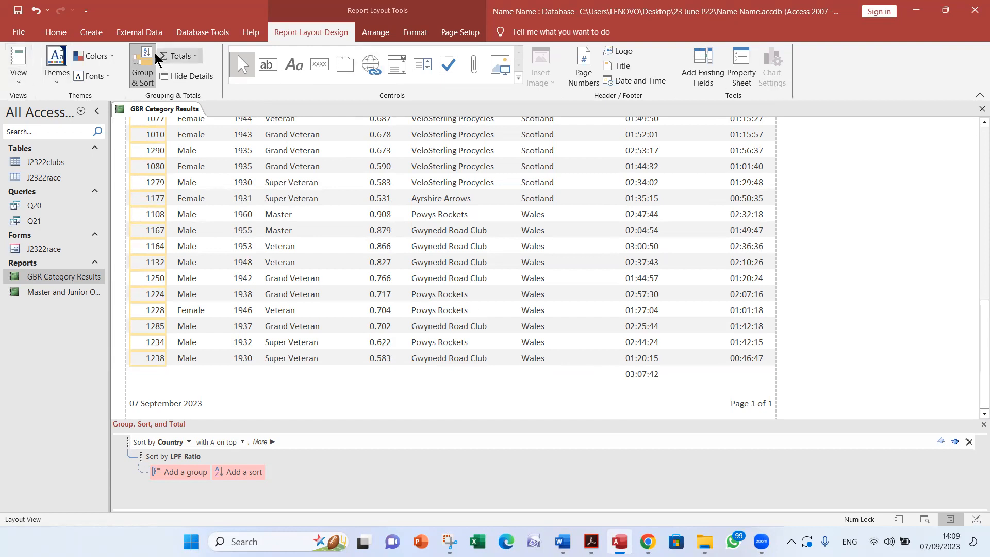
# Step: Highlight the label text "Longest race time" in question 21 of the exam paper and return to the Access report
pyautogui.click(56, 32)
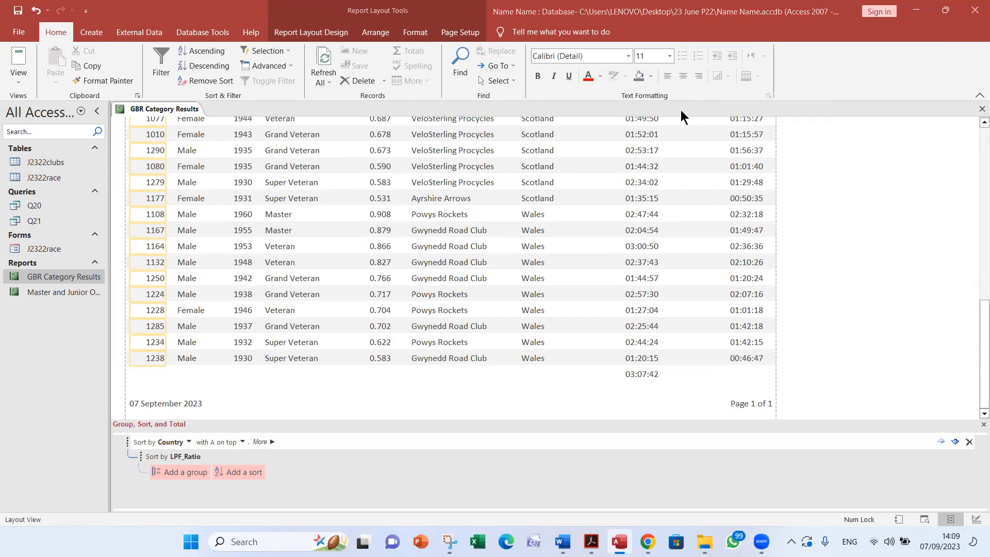
pyautogui.hotkey('alt', 'Tab')
pyautogui.hotkey('alt', 'Tab')
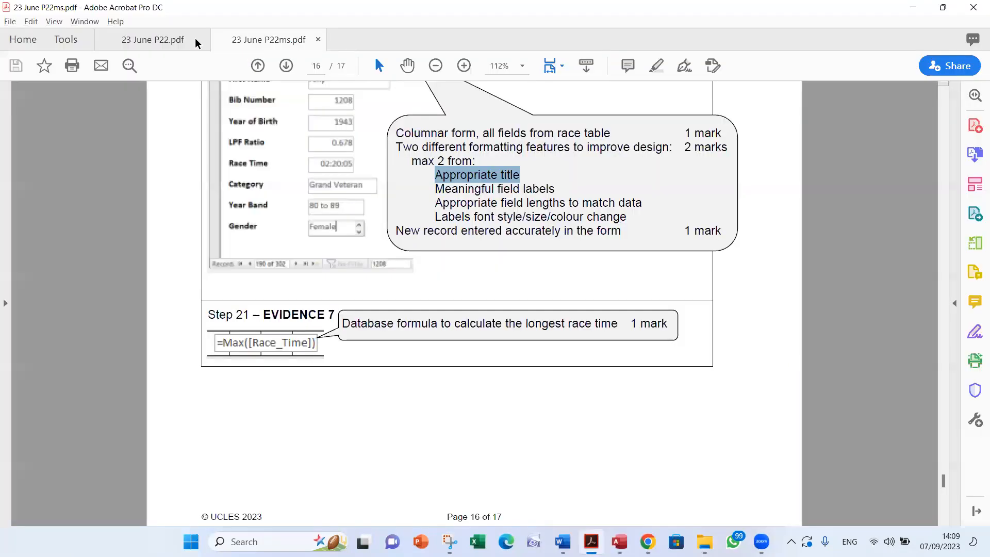
pyautogui.click(196, 41)
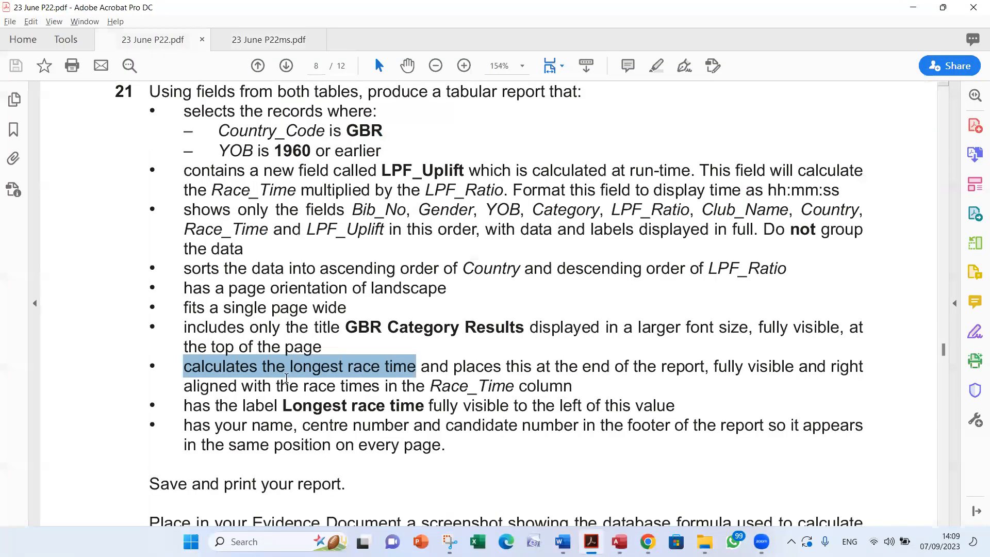
pyautogui.scroll(-2, 242, 365)
pyautogui.moveTo(283, 356); pyautogui.dragTo(410, 356)
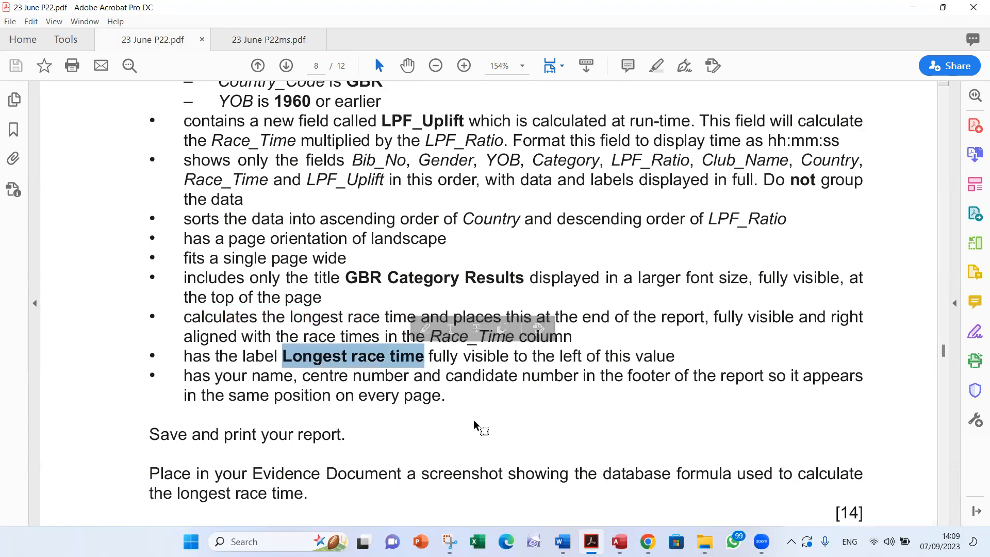
pyautogui.hotkey('alt', 'Tab')
pyautogui.press('Tab')
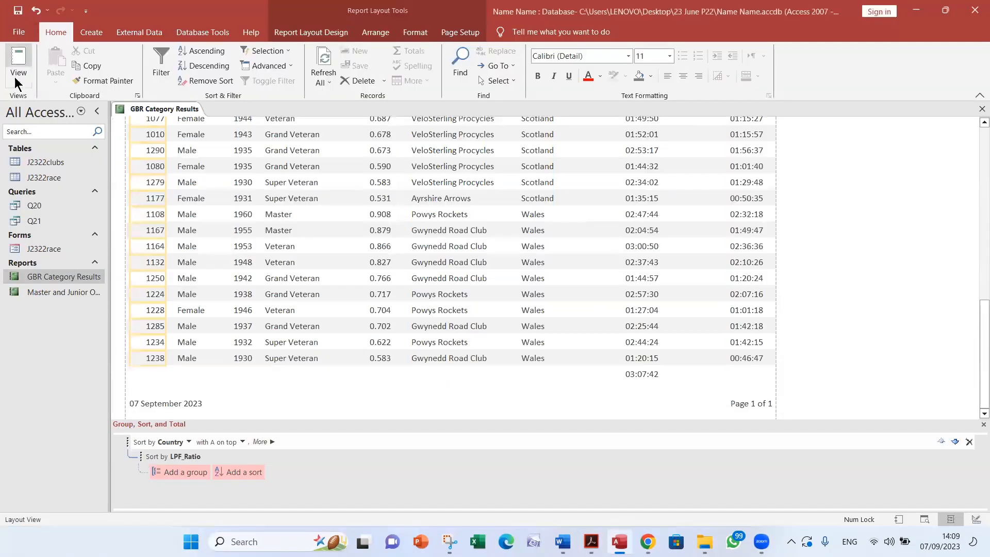
# Step: Add a label reading "Longest race time" in the report footer in Design View, to the left of the Max Race_Time value
pyautogui.click(15, 75)
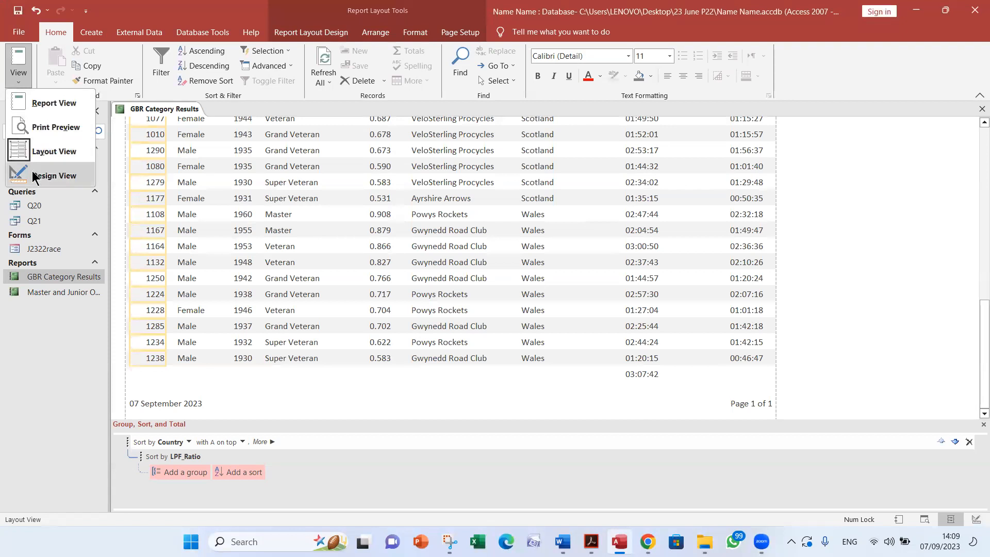
pyautogui.click(31, 175)
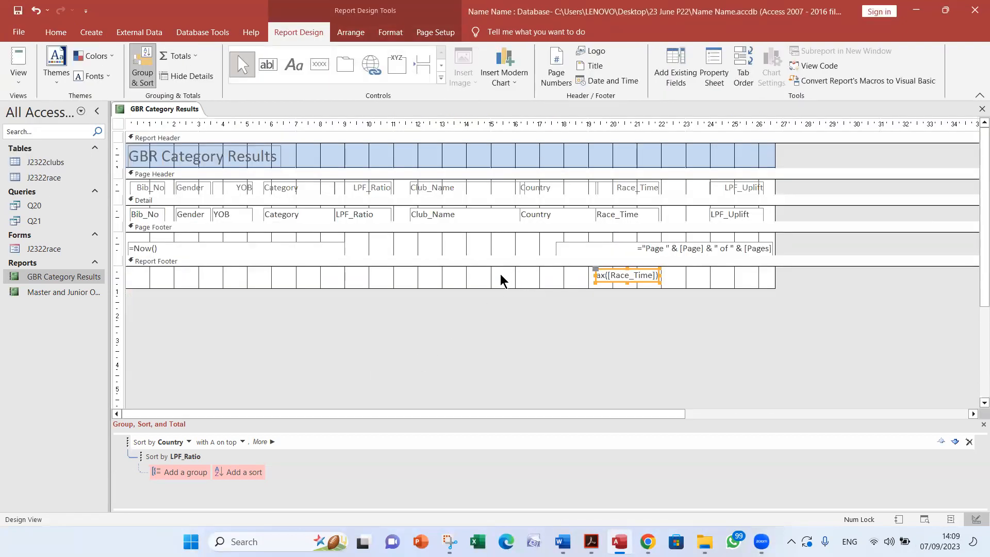
pyautogui.click(292, 69)
pyautogui.moveTo(435, 271); pyautogui.dragTo(585, 283)
pyautogui.write('Longest race time')
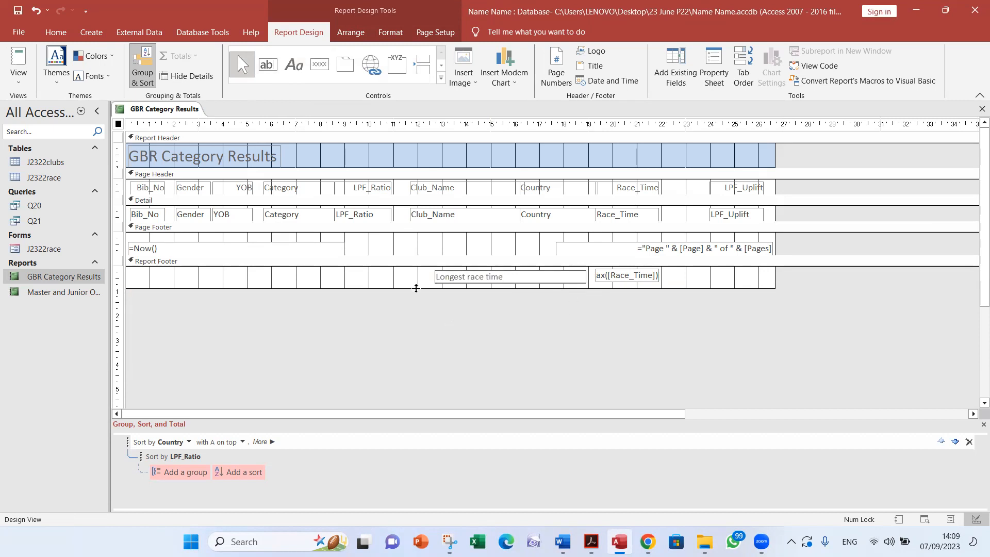
pyautogui.press('Return')
# Step: Check the longest race time and its label on page 2 of the print preview, and switch back to the exam paper
pyautogui.click(19, 80)
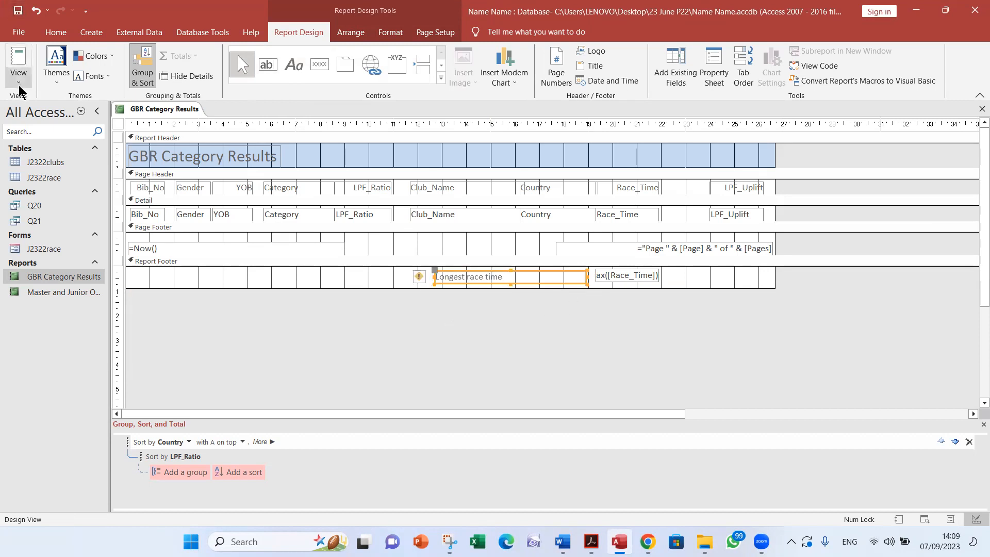
pyautogui.click(54, 128)
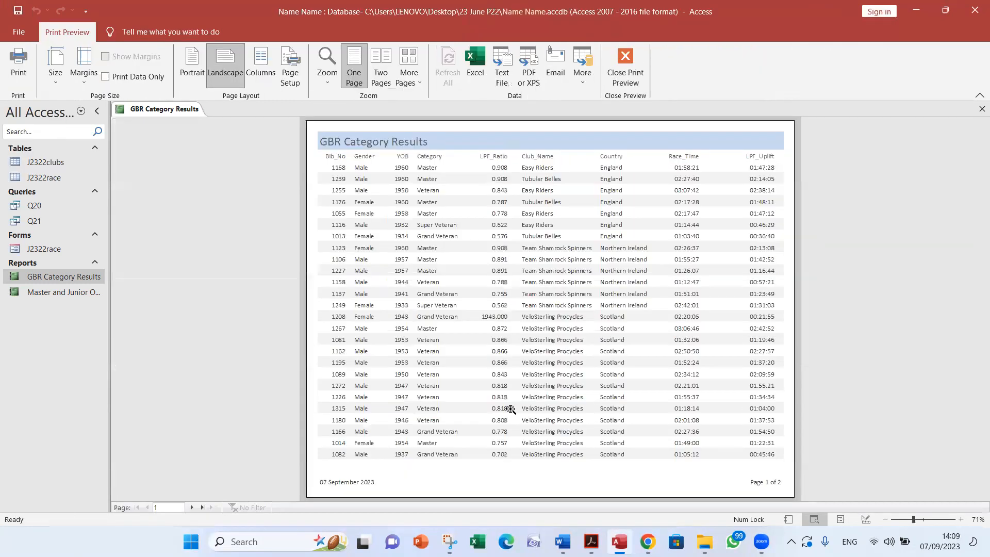
pyautogui.click(192, 508)
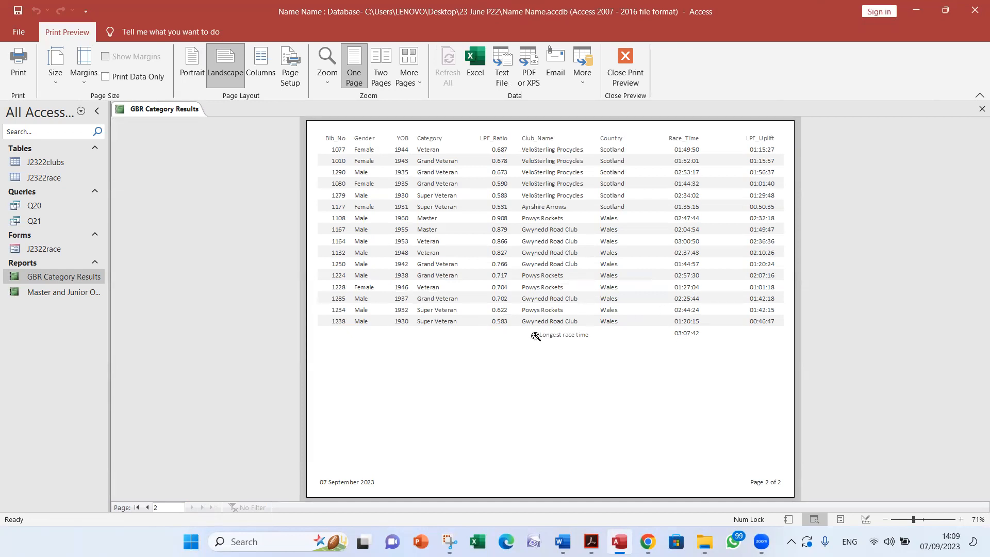
pyautogui.hotkey('alt', 'Tab')
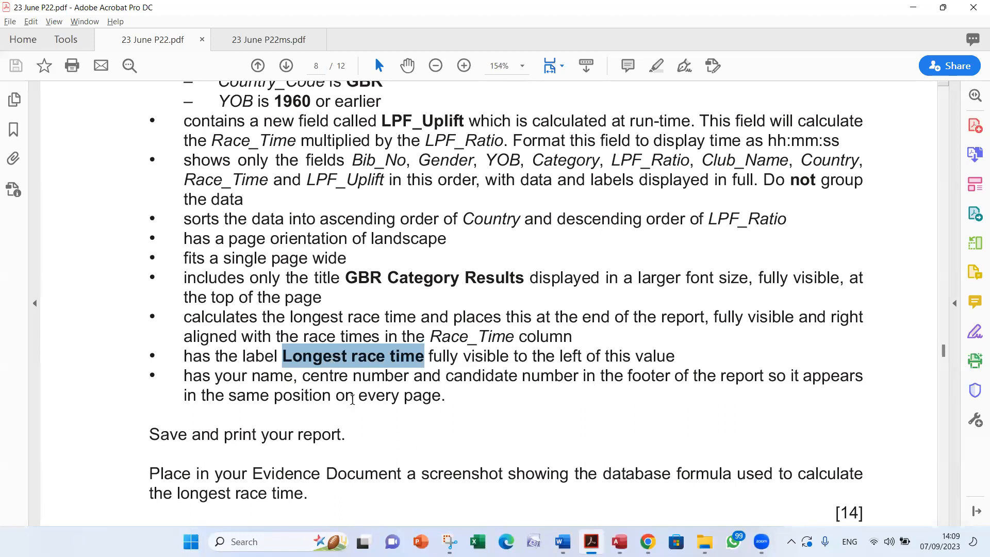
# Step: Convert the date box in the GBR Category Results page footer to a label containing the candidate's name, centre number and candidate number
pyautogui.doubleClick(404, 396)
pyautogui.hotkey('alt', 'Tab')
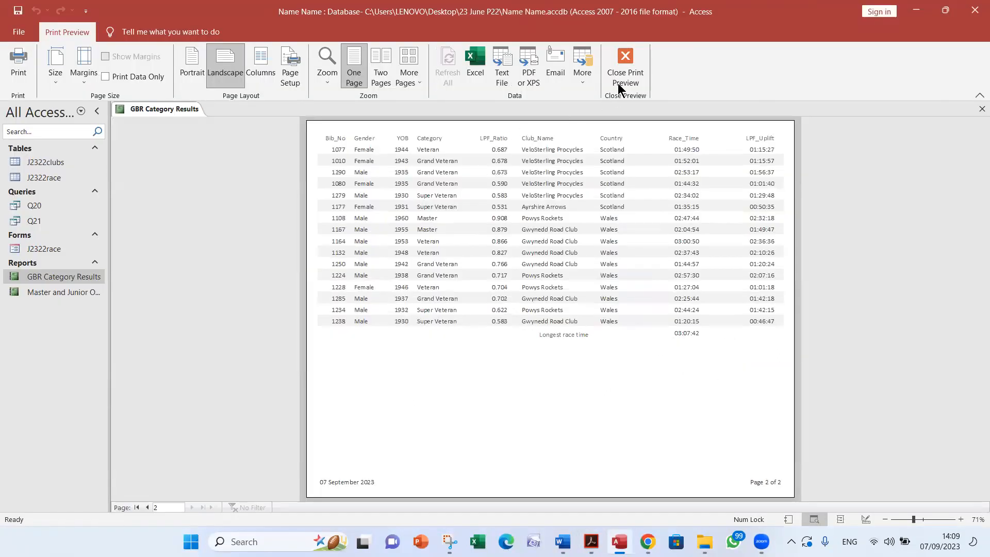
pyautogui.click(624, 75)
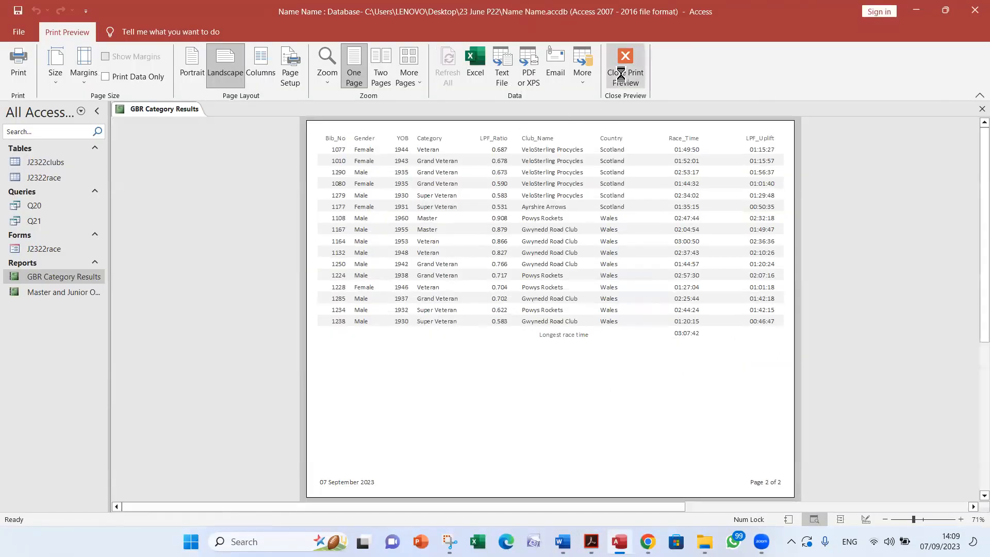
pyautogui.click(164, 248)
pyautogui.rightClick(164, 248)
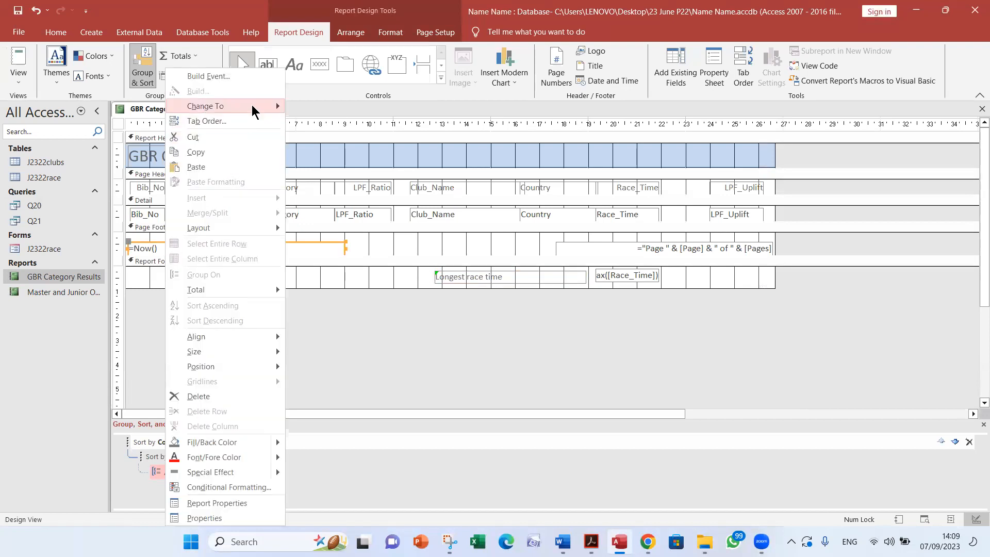
pyautogui.moveTo(251, 105)
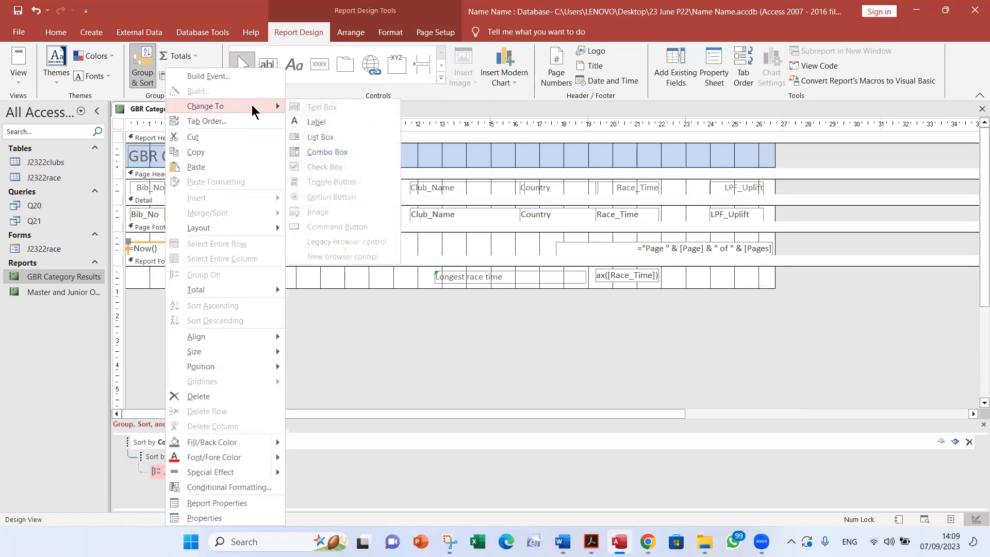
pyautogui.click(331, 122)
pyautogui.click(192, 249)
pyautogui.write('Name Name EG007 0001')
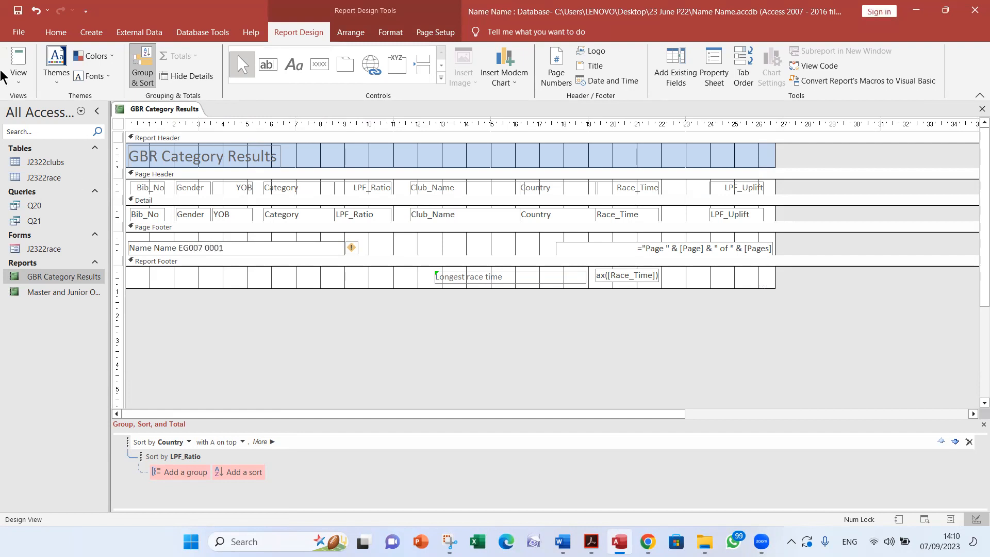
# Step: Check the candidate details in the footer of both report pages in Print Preview
pyautogui.click(19, 78)
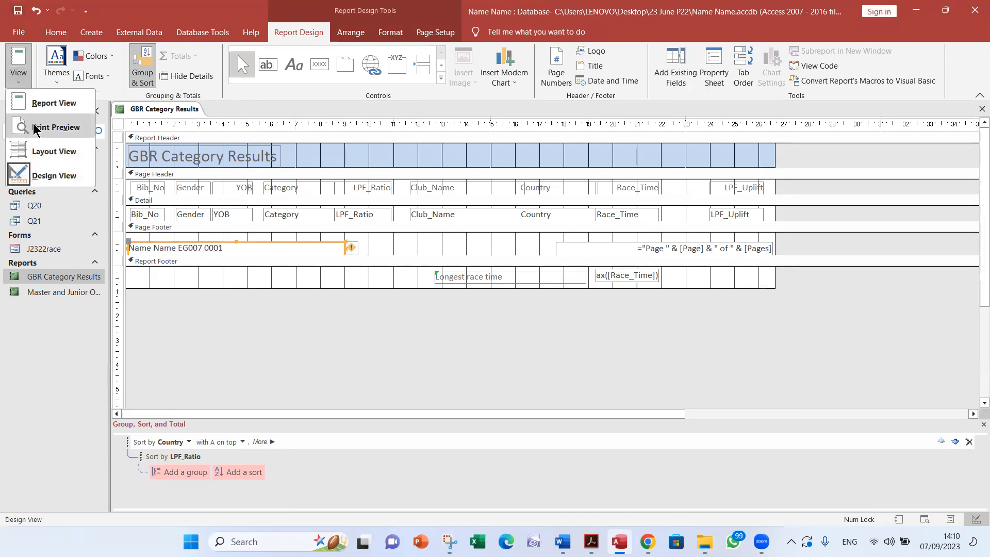
pyautogui.click(32, 125)
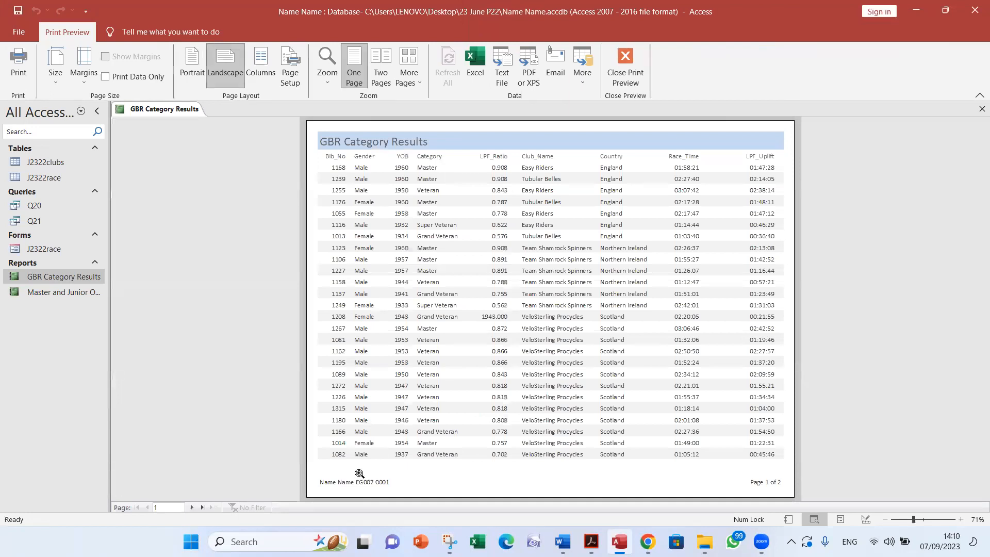
pyautogui.click(191, 507)
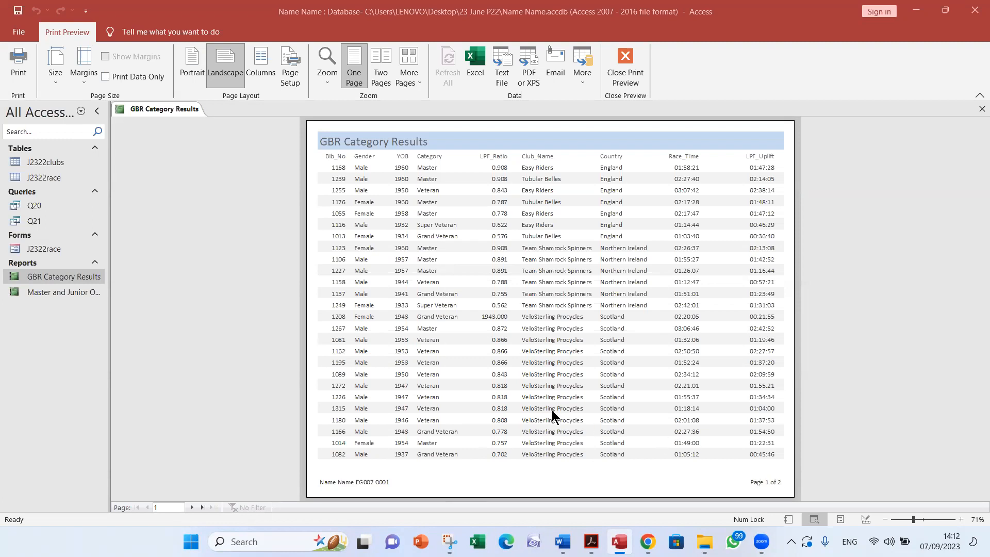
pyautogui.click(192, 507)
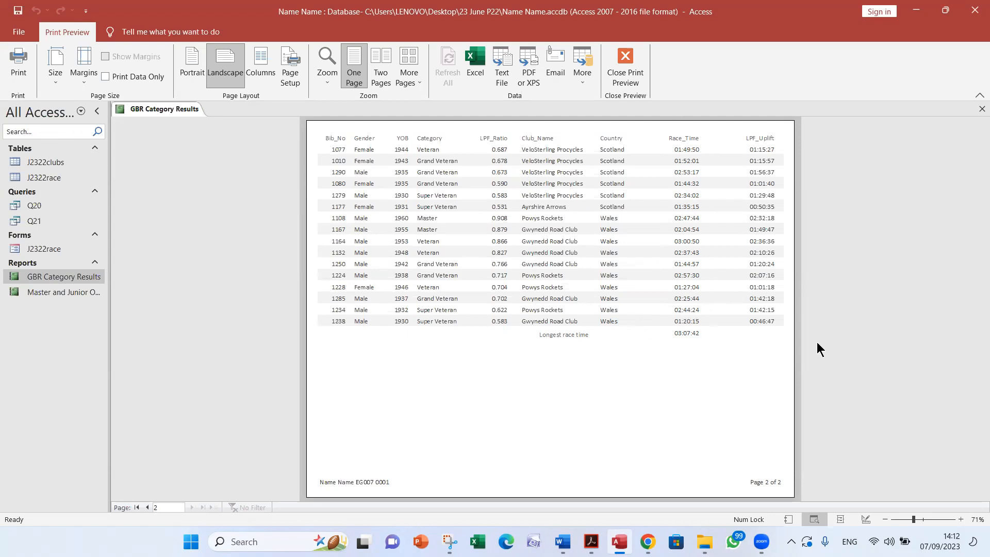
# Step: Review the final instructions of question 21 in the exam paper and return to the Access report
pyautogui.click(591, 542)
pyautogui.click(467, 435)
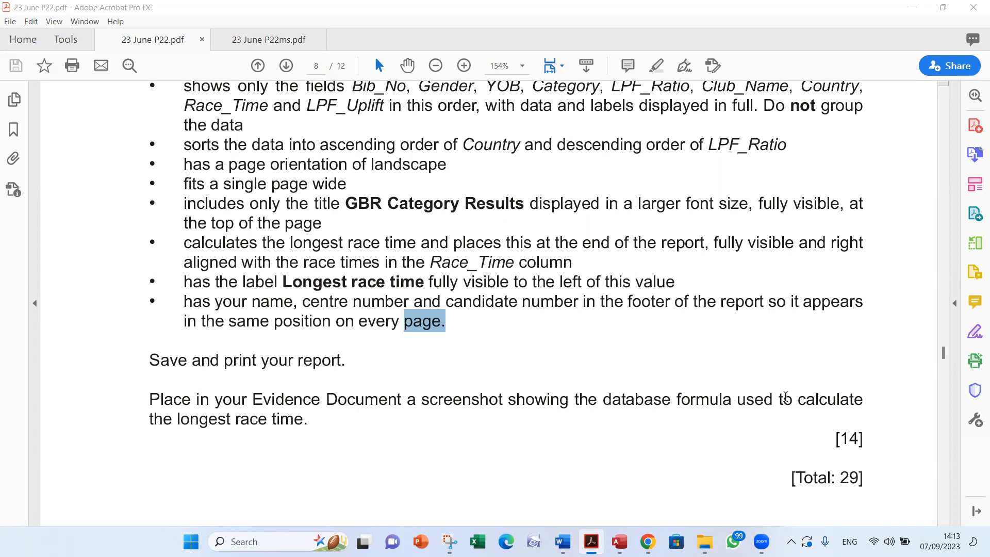
pyautogui.doubleClick(203, 420)
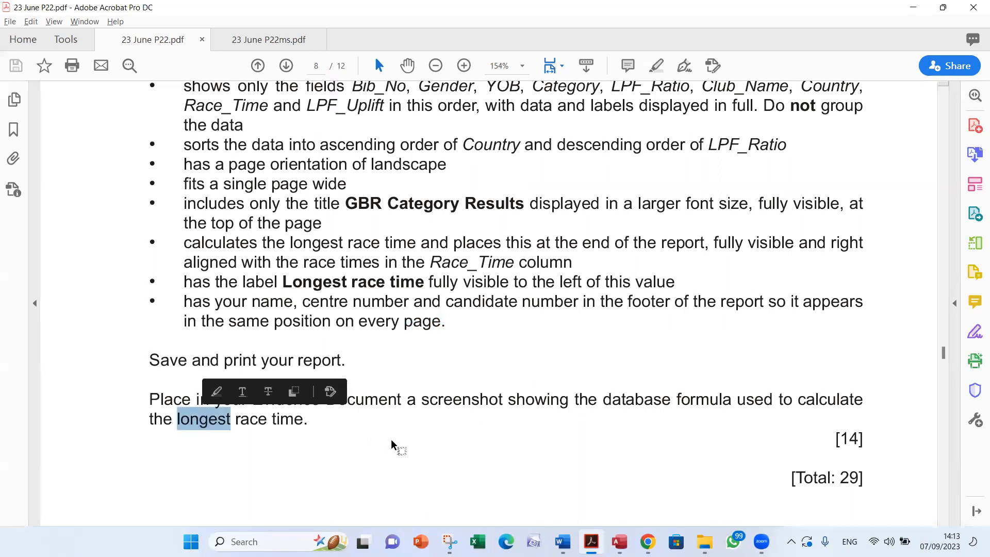
pyautogui.press('super+Tab')
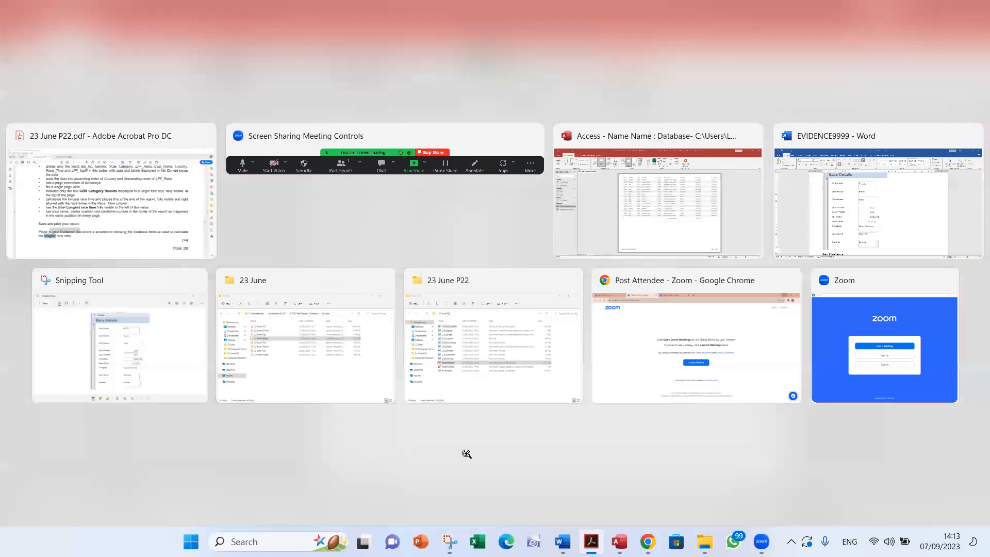
pyautogui.hotkey('alt', 'Tab')
# Step: Narrow the Longest race time label in Design View and widen the adjacent text box to show the full =Max([Race_Time]) formula
pyautogui.click(631, 64)
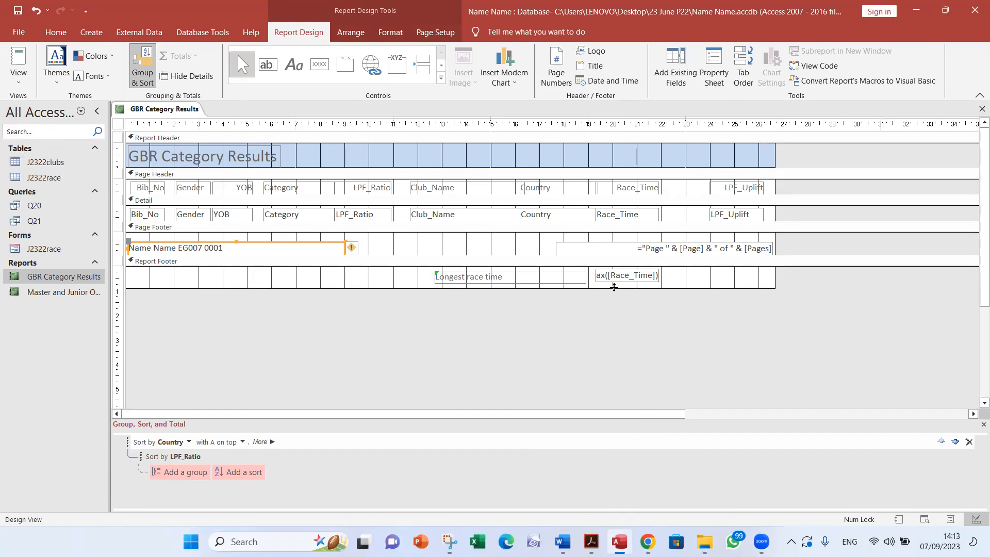
pyautogui.click(580, 280)
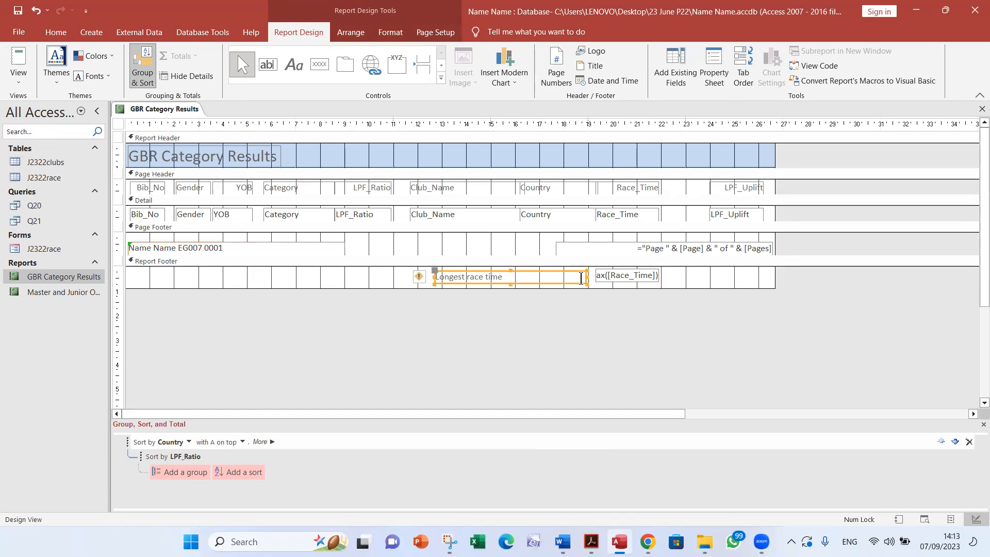
pyautogui.moveTo(588, 278)
pyautogui.mouseDown()
pyautogui.moveTo(555, 278)
pyautogui.moveTo(570, 277)
pyautogui.mouseUp()
pyautogui.click(602, 278)
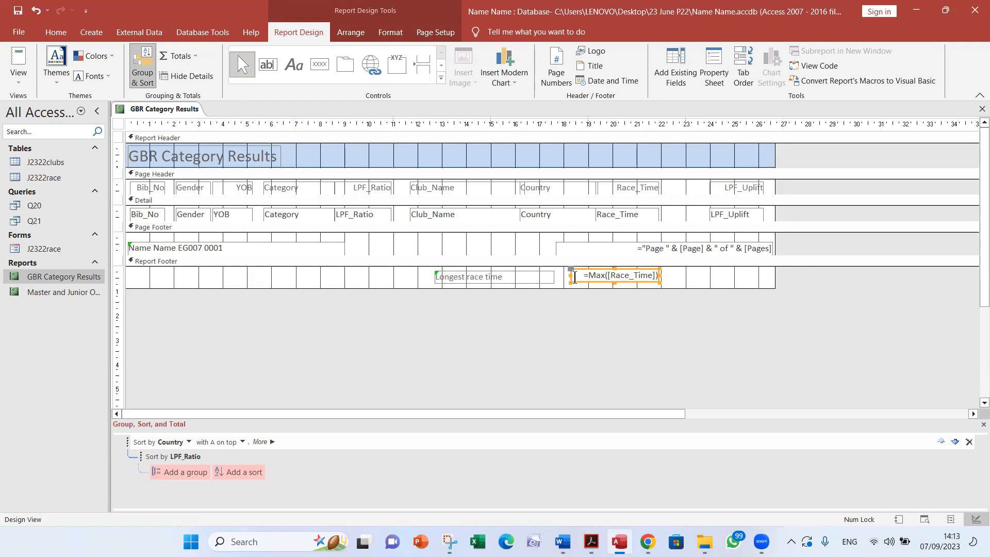
pyautogui.moveTo(569, 273); pyautogui.dragTo(564, 273)
# Step: Highlight "database formula used" and "longest race time" in the evidence instruction of question 21 in the exam paper
pyautogui.moveTo(591, 542)
pyautogui.click(558, 478)
pyautogui.moveTo(611, 400); pyautogui.dragTo(774, 401)
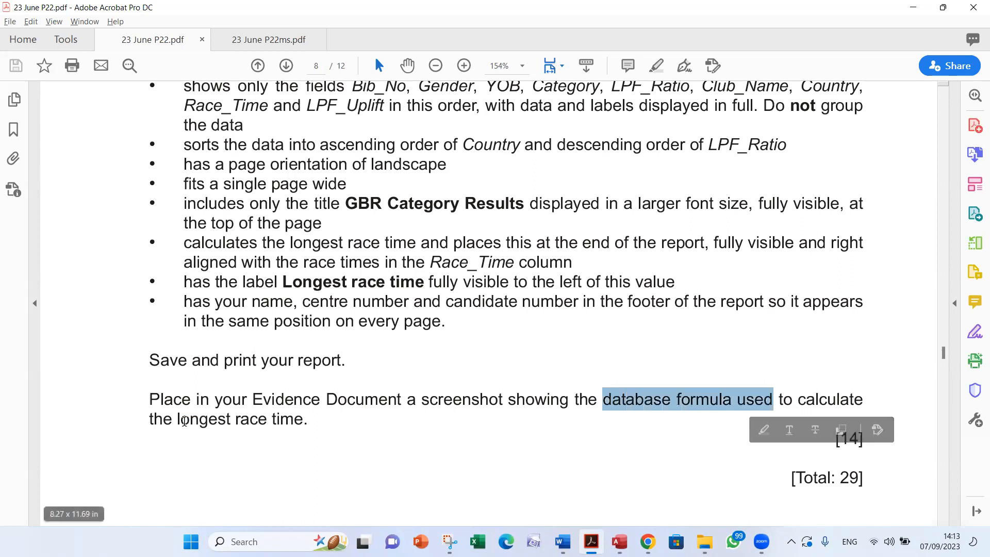
pyautogui.moveTo(177, 419); pyautogui.dragTo(308, 423)
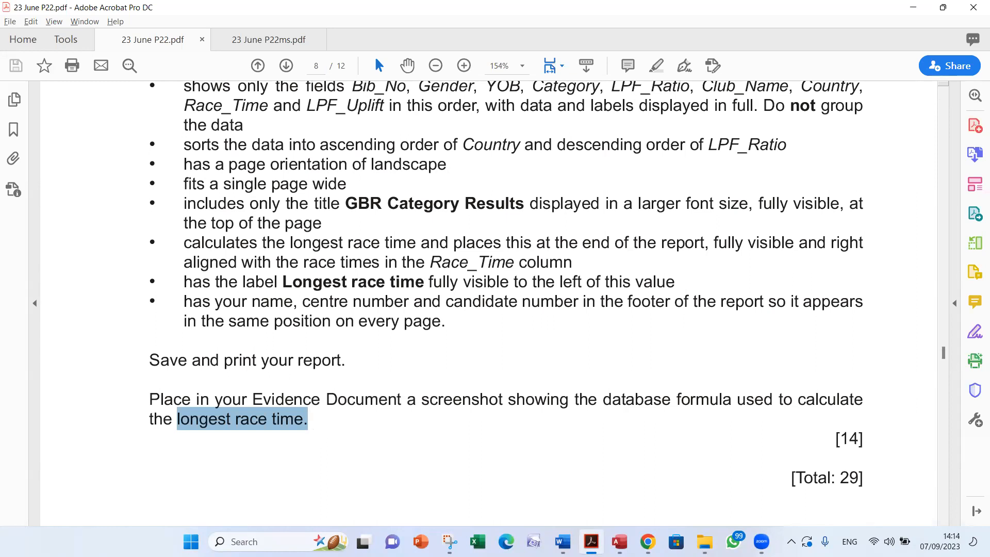
# Step: Capture the Access report footer showing the label and =Max([Race_Time]) formula, and paste it under "Step 21 evidence:" in the Word document EVIDENCE9999
pyautogui.moveTo(704, 541)
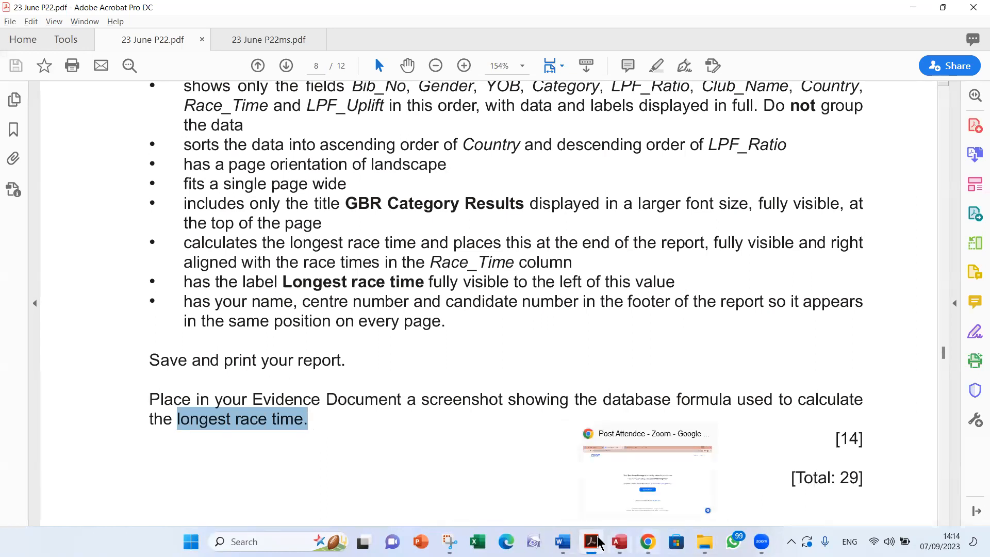
pyautogui.click(619, 541)
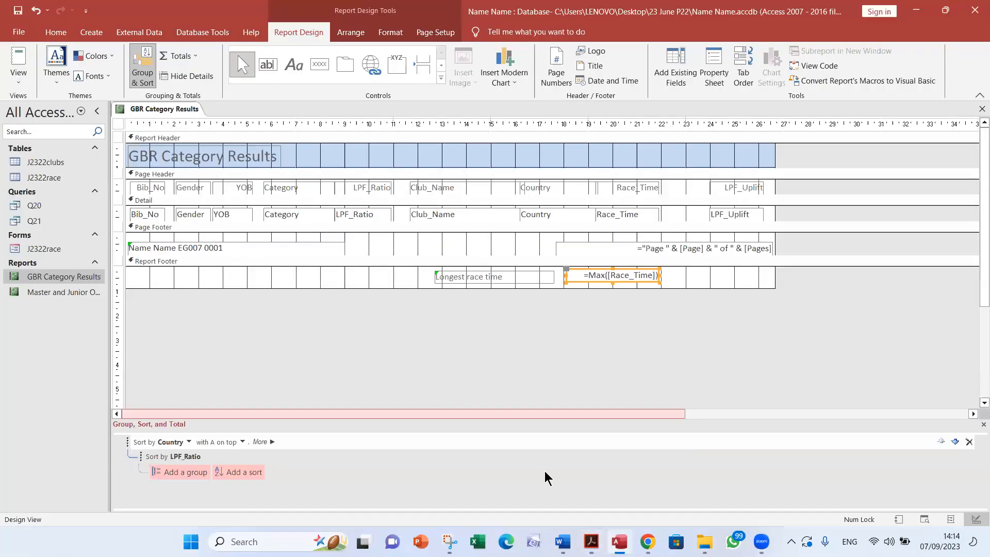
pyautogui.click(449, 541)
pyautogui.click(366, 151)
pyautogui.moveTo(371, 228); pyautogui.dragTo(690, 341)
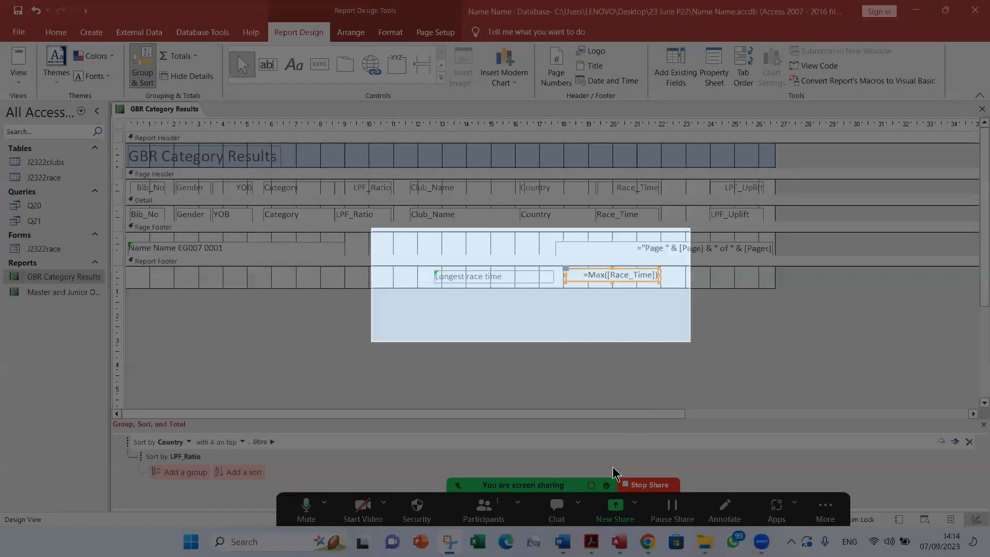
pyautogui.hotkey('alt', 'Tab')
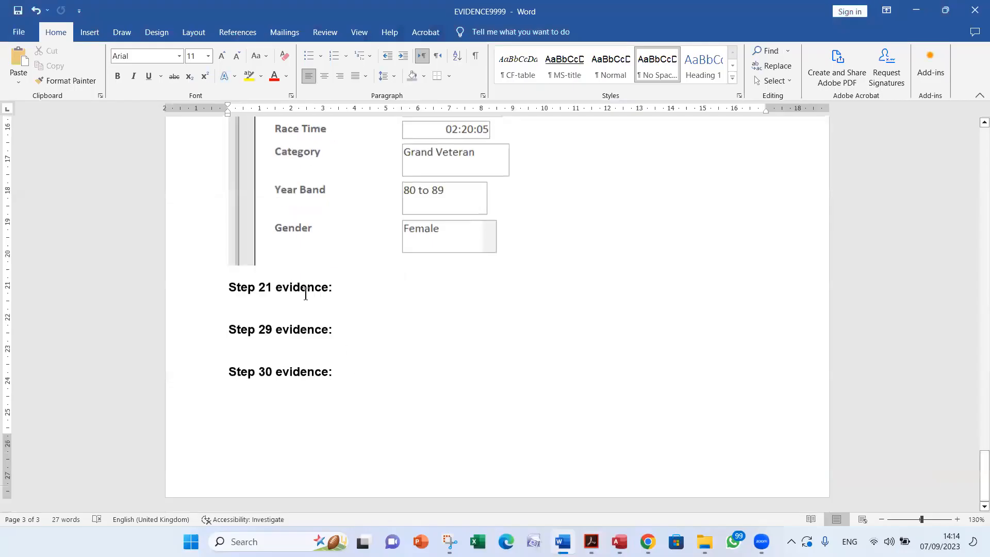
pyautogui.click(255, 307)
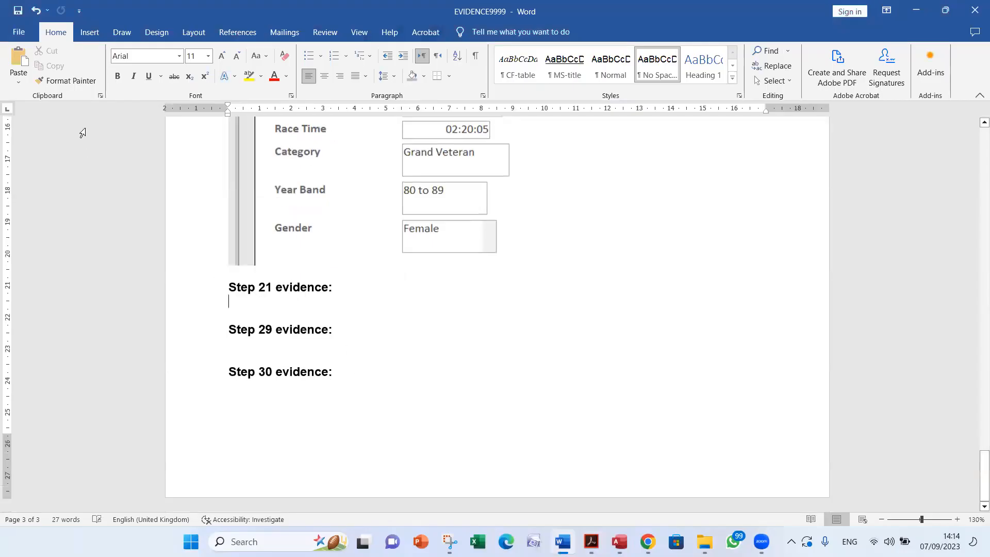
pyautogui.click(18, 61)
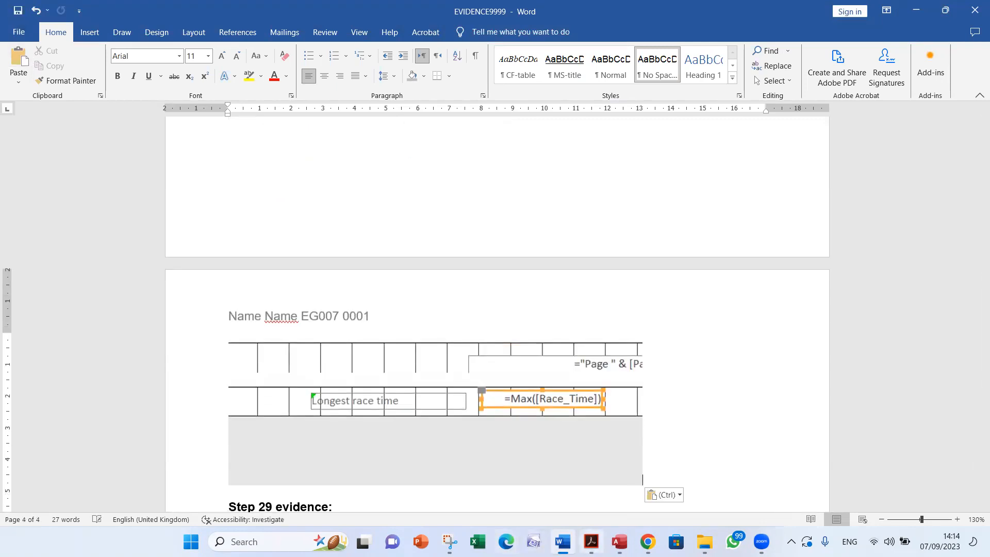
# Step: Return to the exam paper and look over the end of question 21 and the start of Task 4 – Presentation
pyautogui.click(591, 541)
pyautogui.click(509, 430)
pyautogui.scroll(-4, 508, 407)
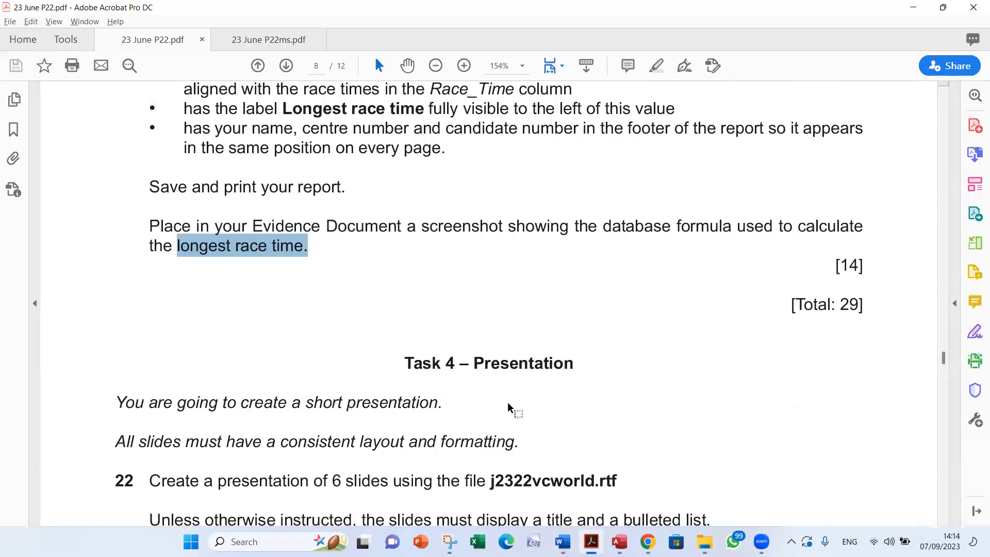
pyautogui.scroll(4, 508, 401)
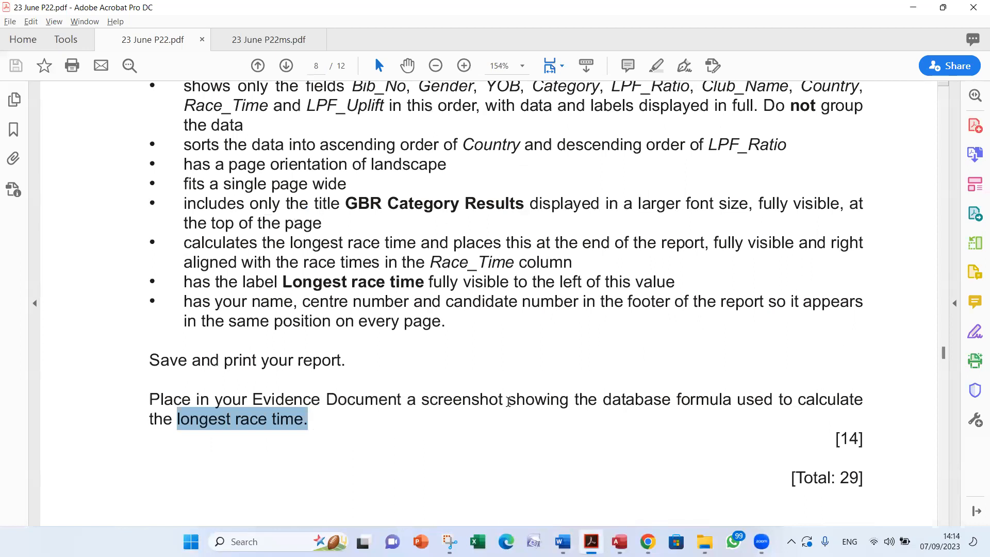